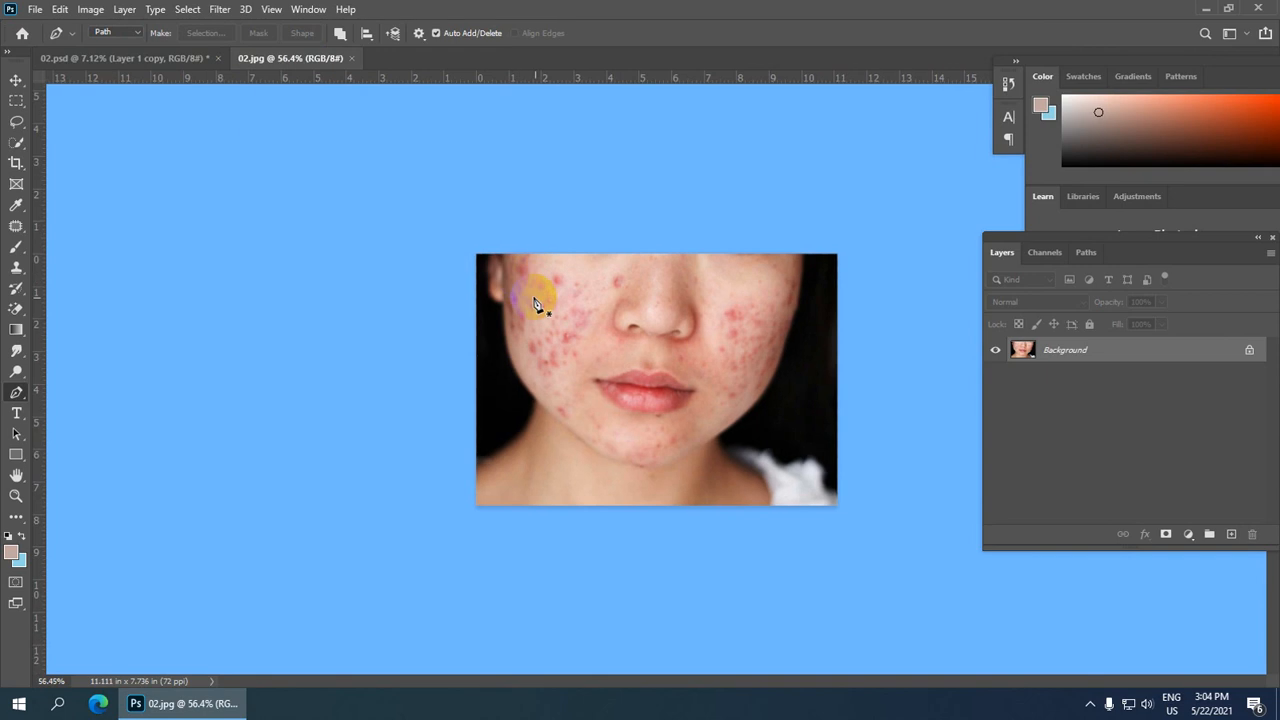
Step: Crop the photo to a 6 in by 4 in frame at 300 resolution, nudging the crop area down slightly
{"action": "scroll", "coordinate": [540, 300], "scroll_direction": "up", "scroll_amount": 4}
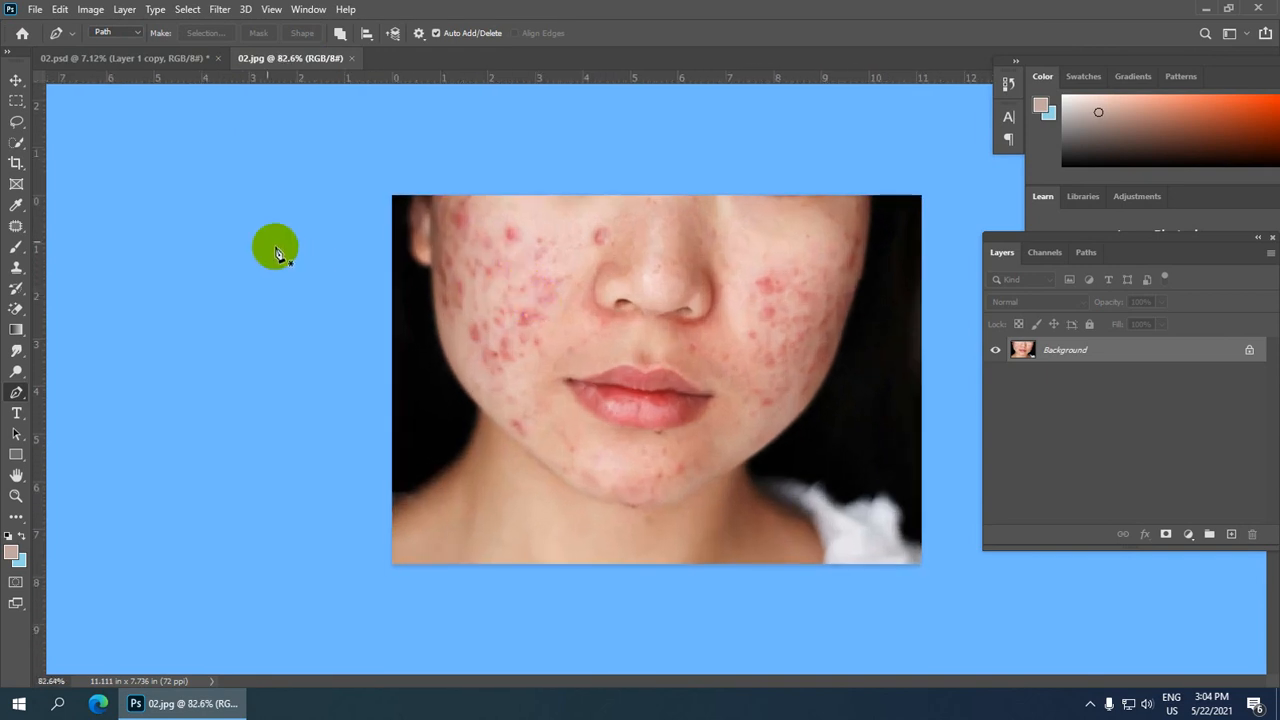
{"action": "key", "text": "c"}
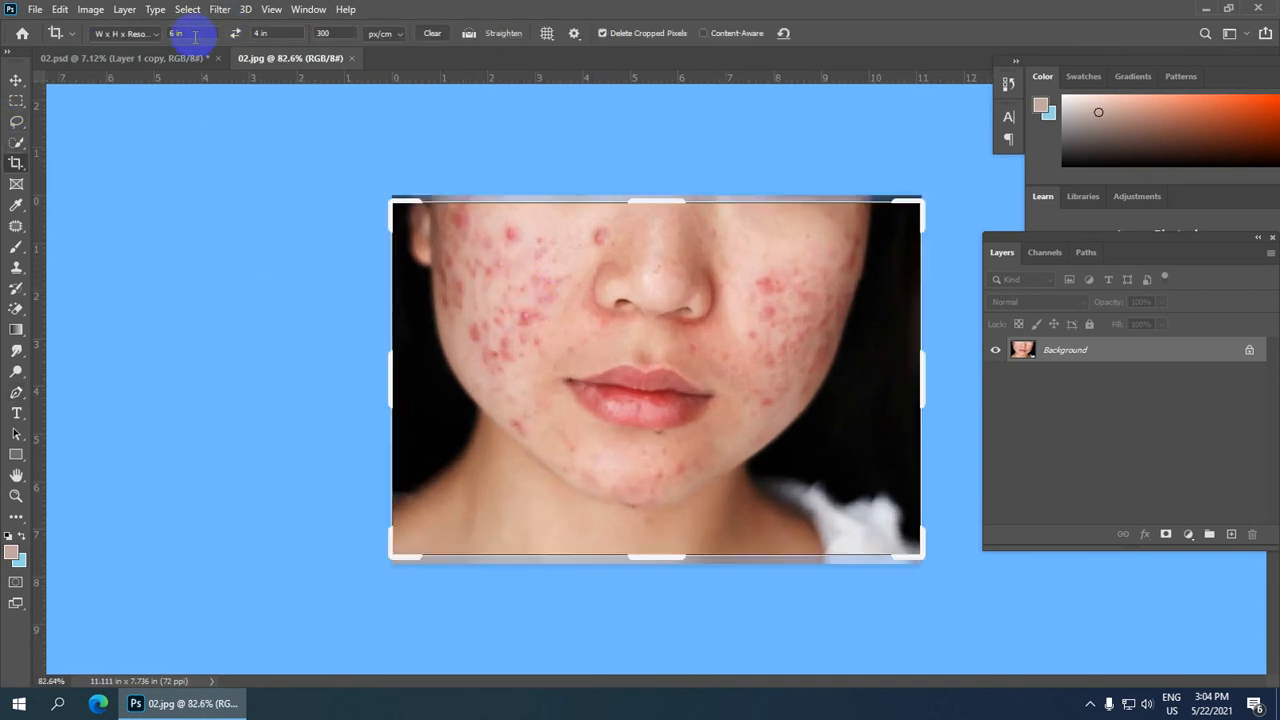
{"action": "left_click", "coordinate": [315, 152]}
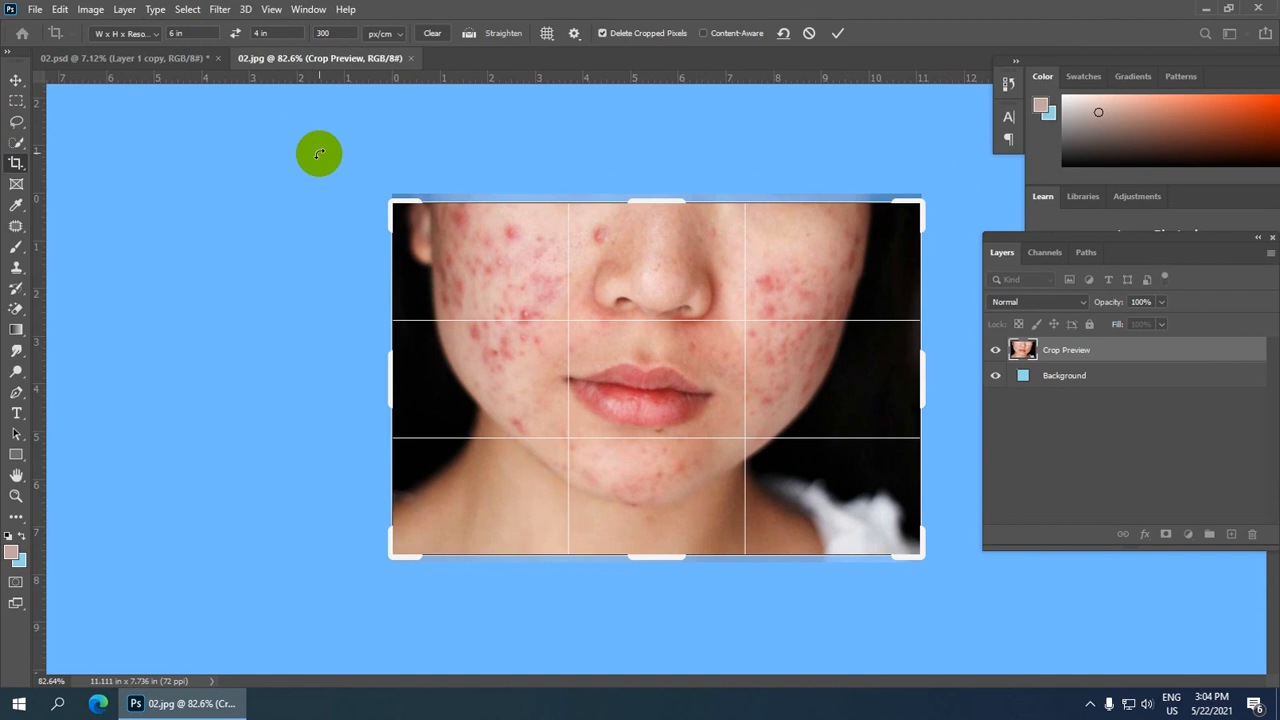
{"action": "key", "text": "Down"}
{"action": "key", "text": "Down"}
{"action": "key", "text": "Down"}
{"action": "key", "text": "Down"}
{"action": "key", "text": "Down"}
{"action": "key", "text": "Down"}
{"action": "key", "text": "Down"}
{"action": "key", "text": "Down"}
{"action": "key", "text": "Down"}
{"action": "key", "text": "Down"}
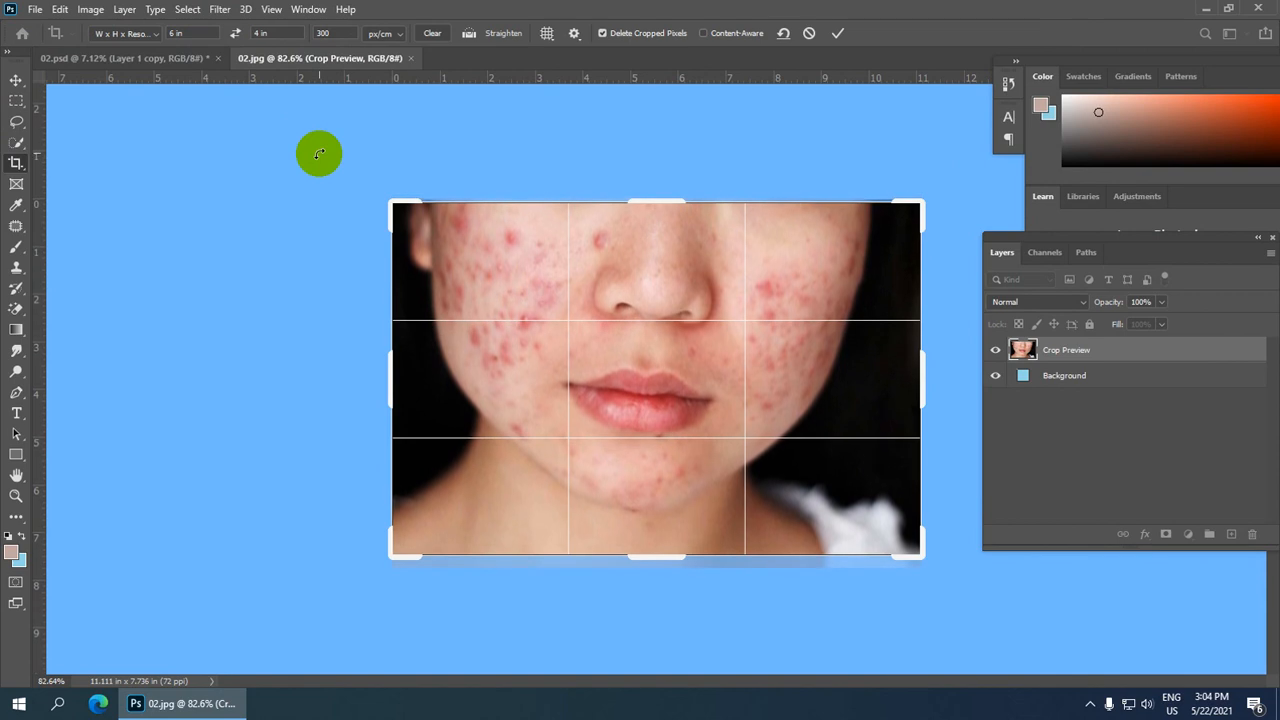
{"action": "key", "text": "Down"}
{"action": "key", "text": "Down"}
{"action": "key", "text": "Down"}
{"action": "key", "text": "Down"}
{"action": "key", "text": "Down"}
{"action": "key", "text": "Return"}
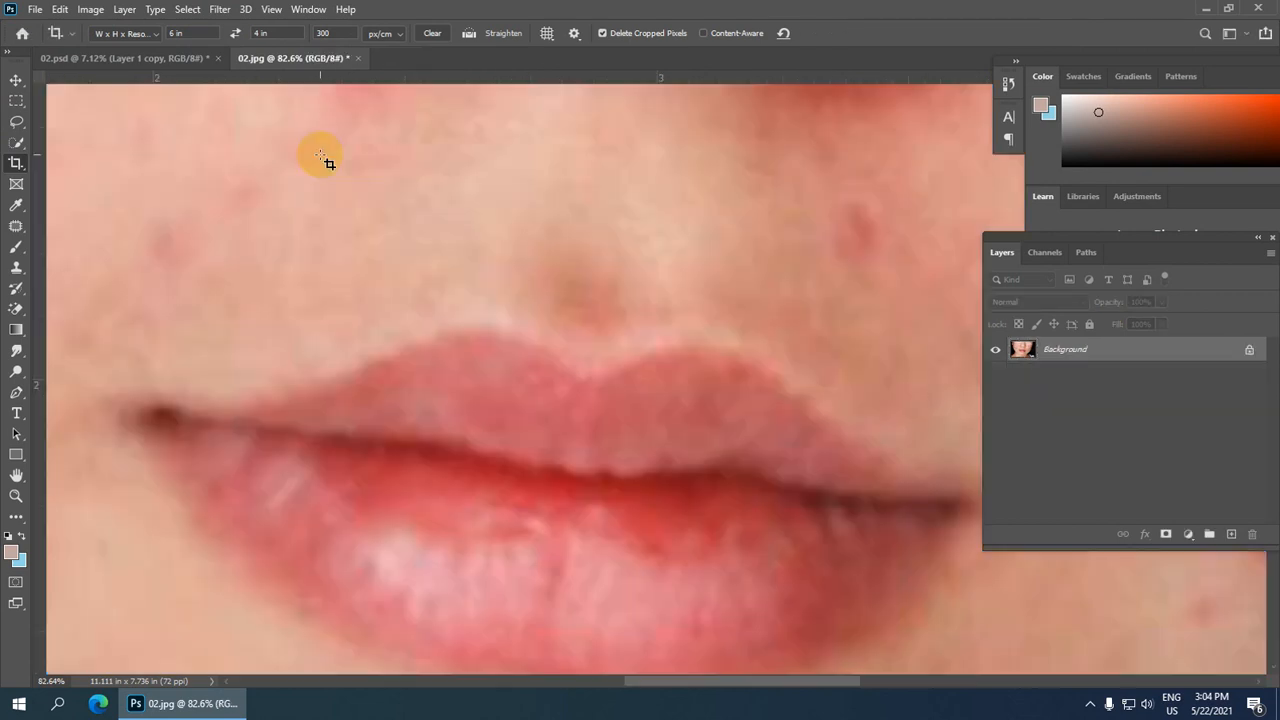
Step: Duplicate the background layer into a new layer
{"action": "scroll", "coordinate": [586, 309], "scroll_direction": "down", "scroll_amount": 5}
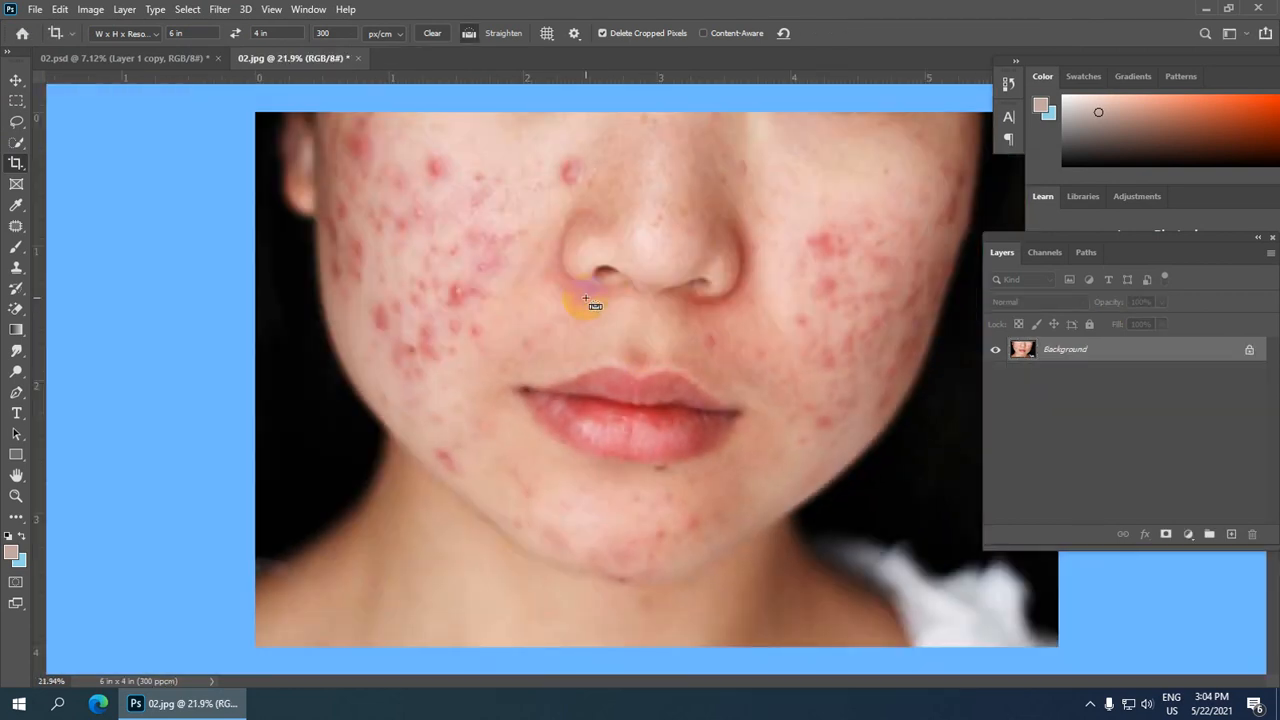
{"action": "key", "text": "ctrl+j"}
{"action": "scroll", "coordinate": [590, 295], "scroll_direction": "down", "scroll_amount": 3}
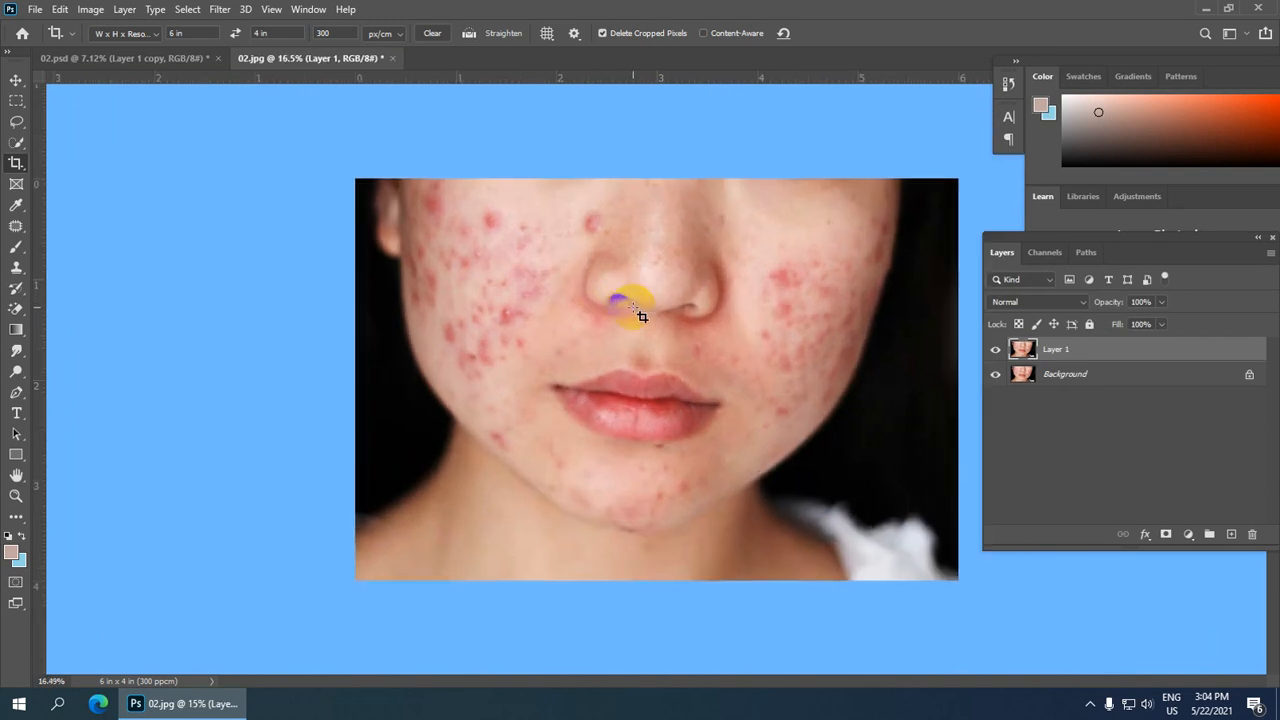
{"action": "scroll", "coordinate": [641, 316], "scroll_direction": "up", "scroll_amount": 1}
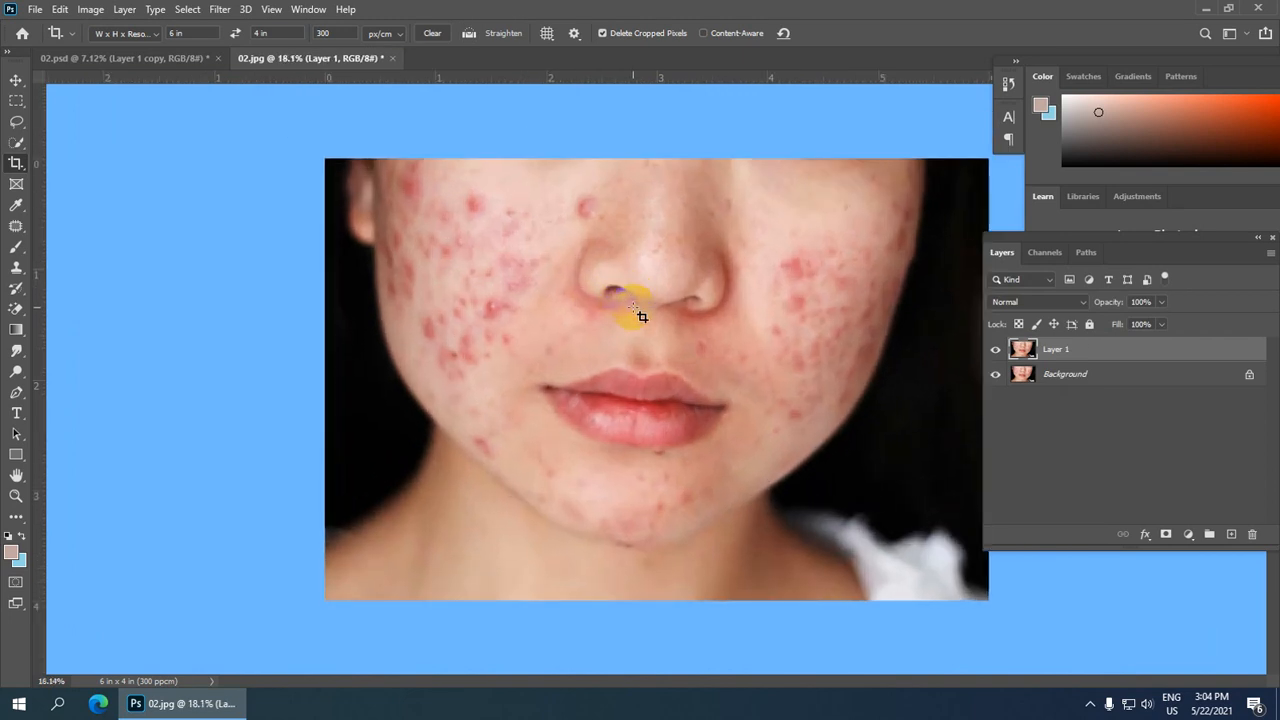
Step: With the Pen tool, start a path at the lower-left edge and trace up the left jaw and cheek to the ear
{"action": "key", "text": "p"}
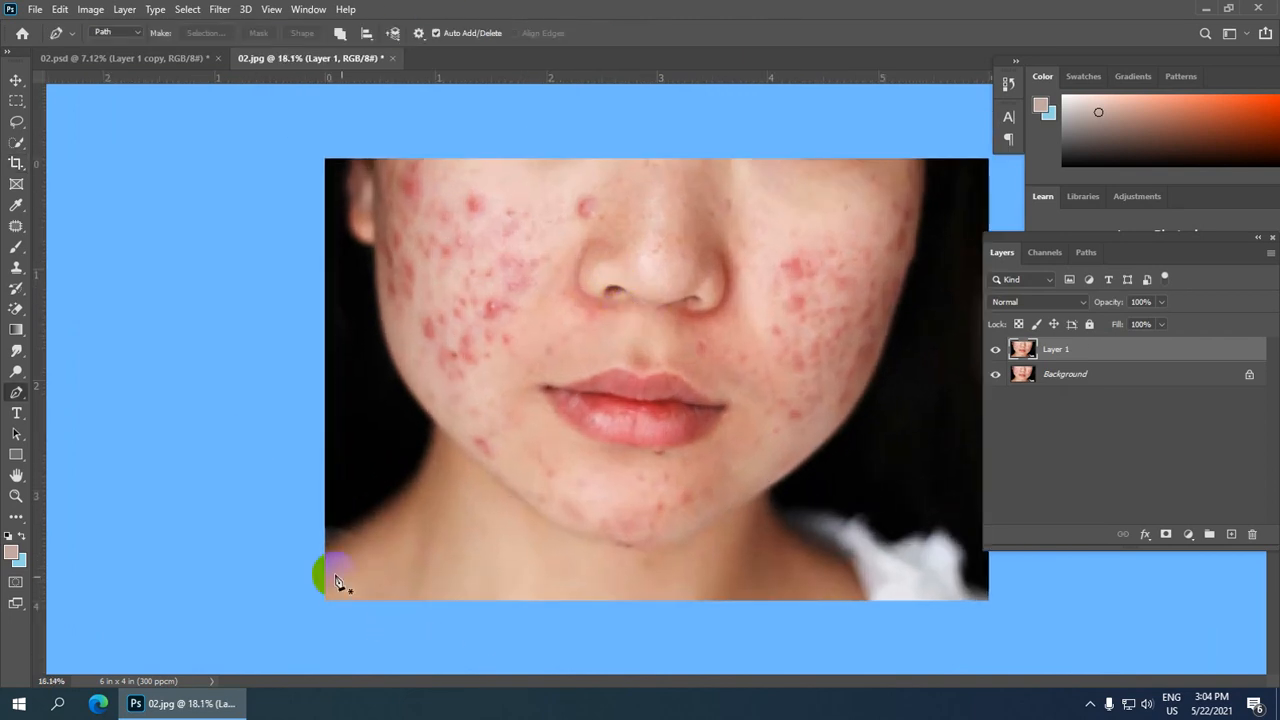
{"action": "scroll", "coordinate": [330, 560], "scroll_direction": "up", "scroll_amount": 1}
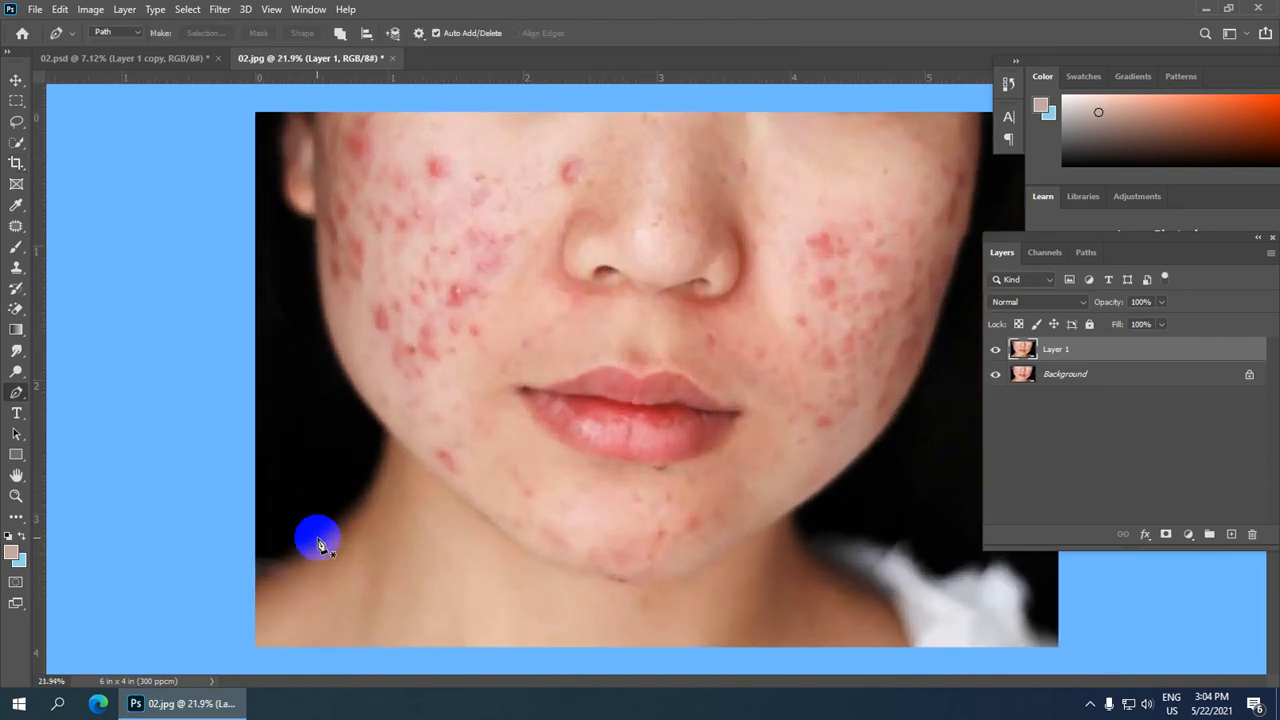
{"action": "left_click", "coordinate": [257, 576]}
{"action": "left_click_drag", "start_coordinate": [361, 499], "coordinate": [381, 475]}
{"action": "left_click", "coordinate": [360, 498], "text": "alt"}
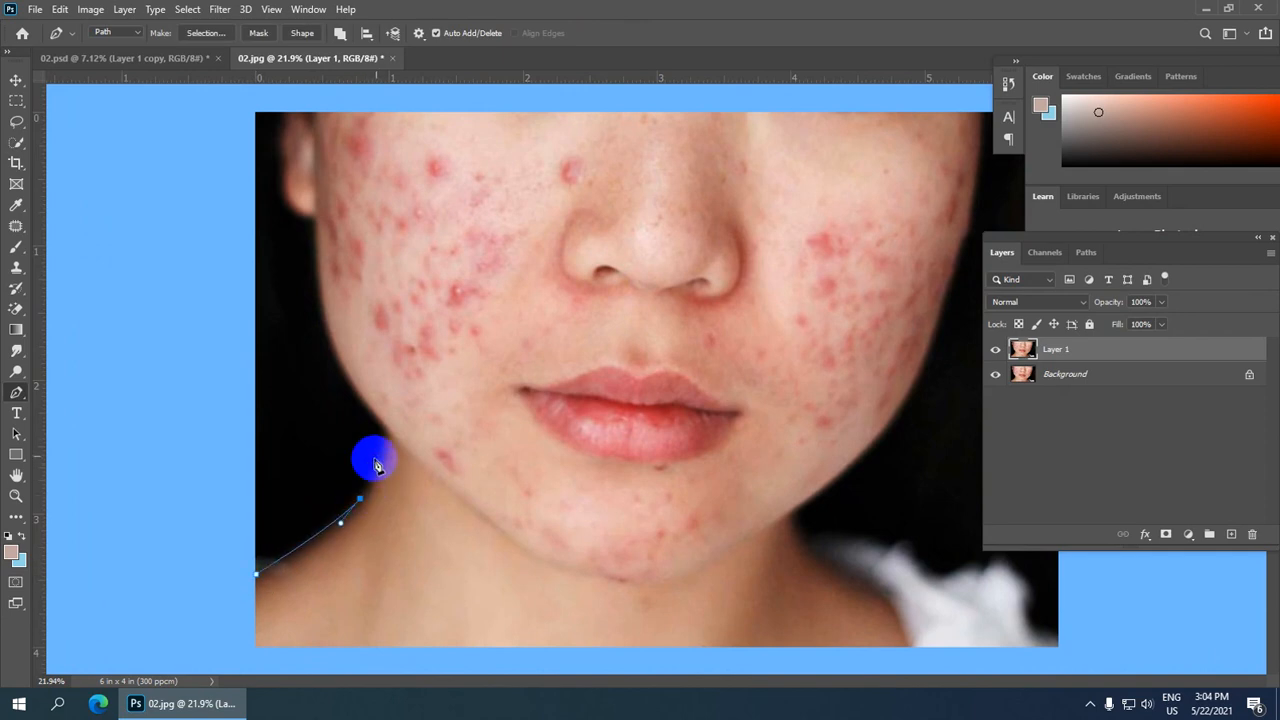
{"action": "left_click_drag", "start_coordinate": [384, 429], "coordinate": [379, 398]}
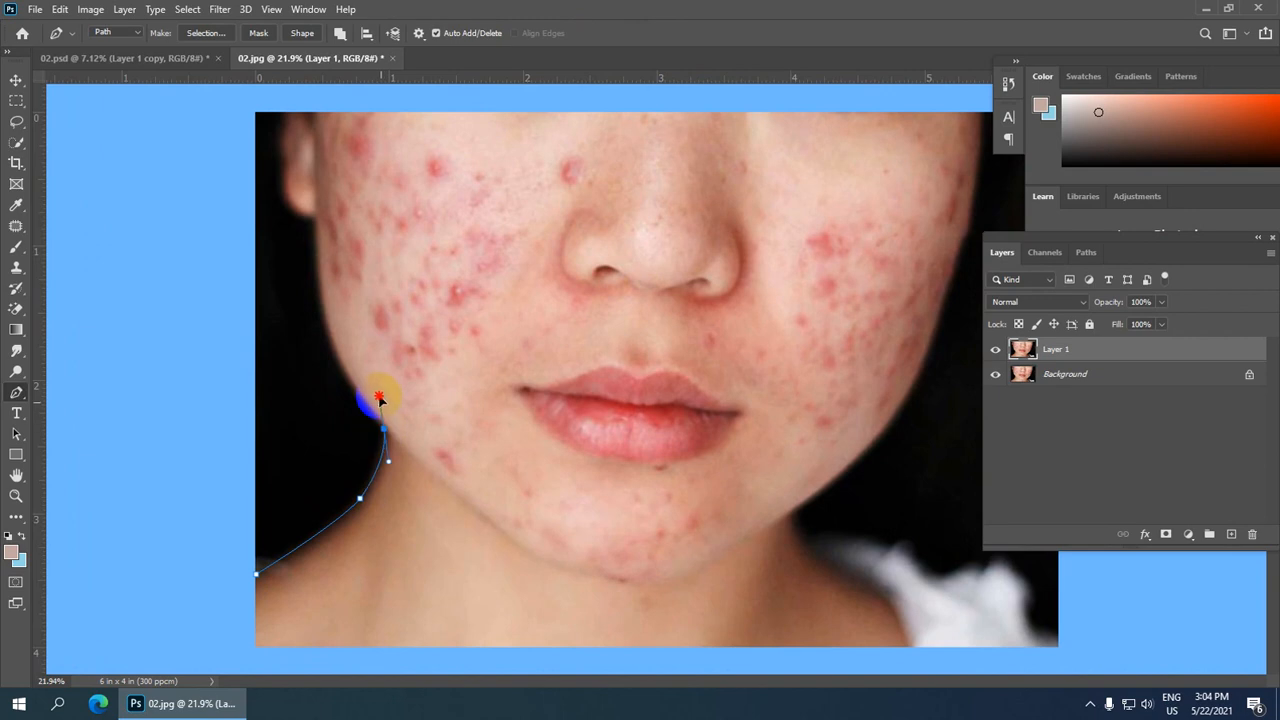
{"action": "left_click", "coordinate": [384, 432], "text": "alt"}
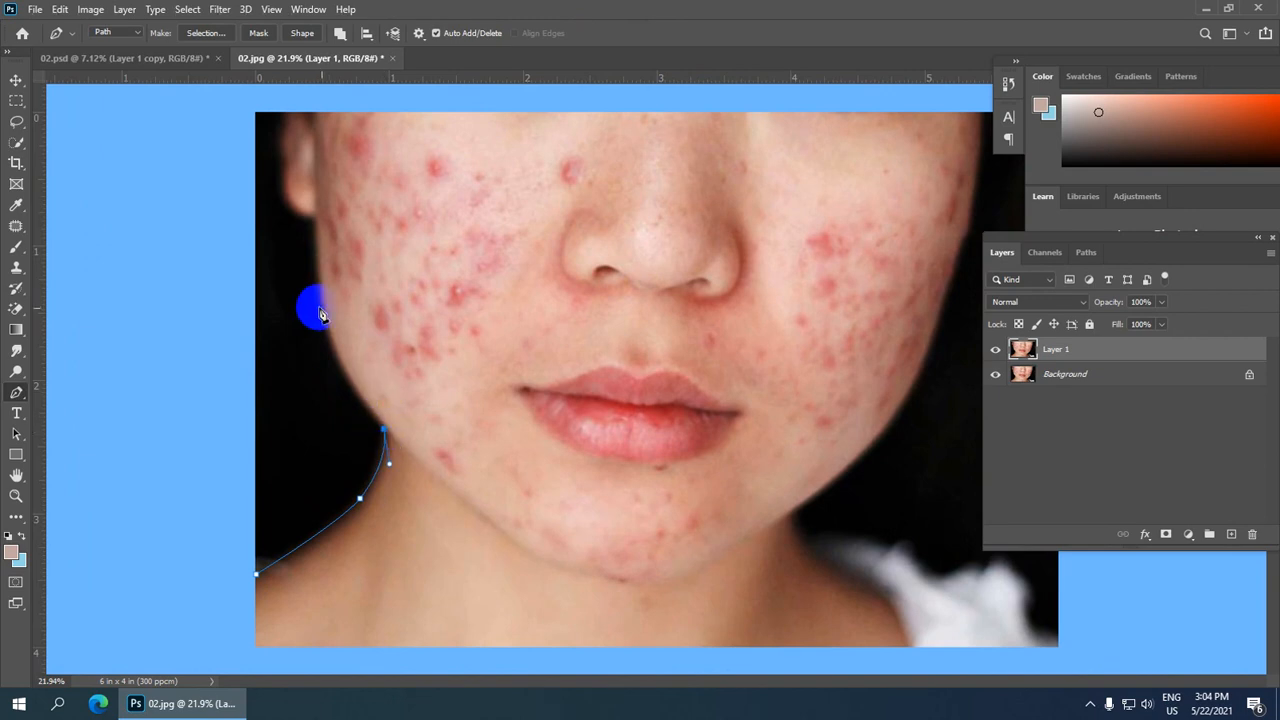
{"action": "left_click_drag", "start_coordinate": [327, 349], "coordinate": [320, 277]}
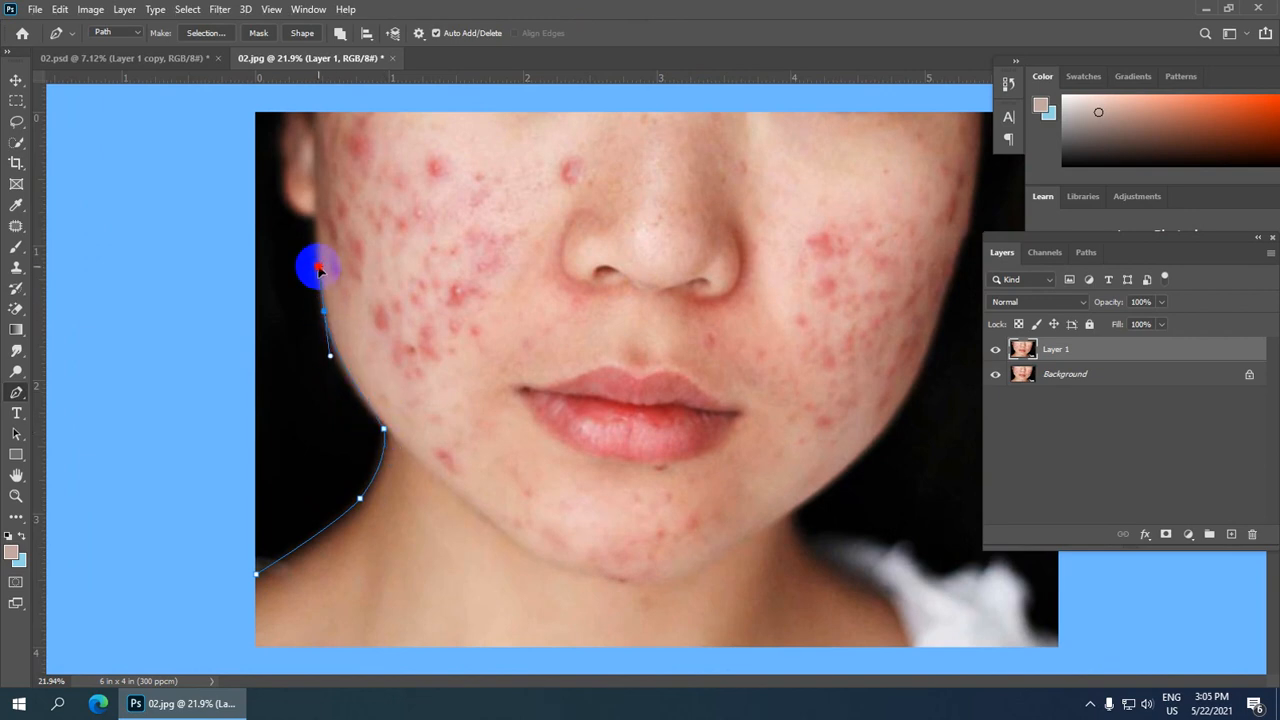
{"action": "left_click", "coordinate": [324, 312]}
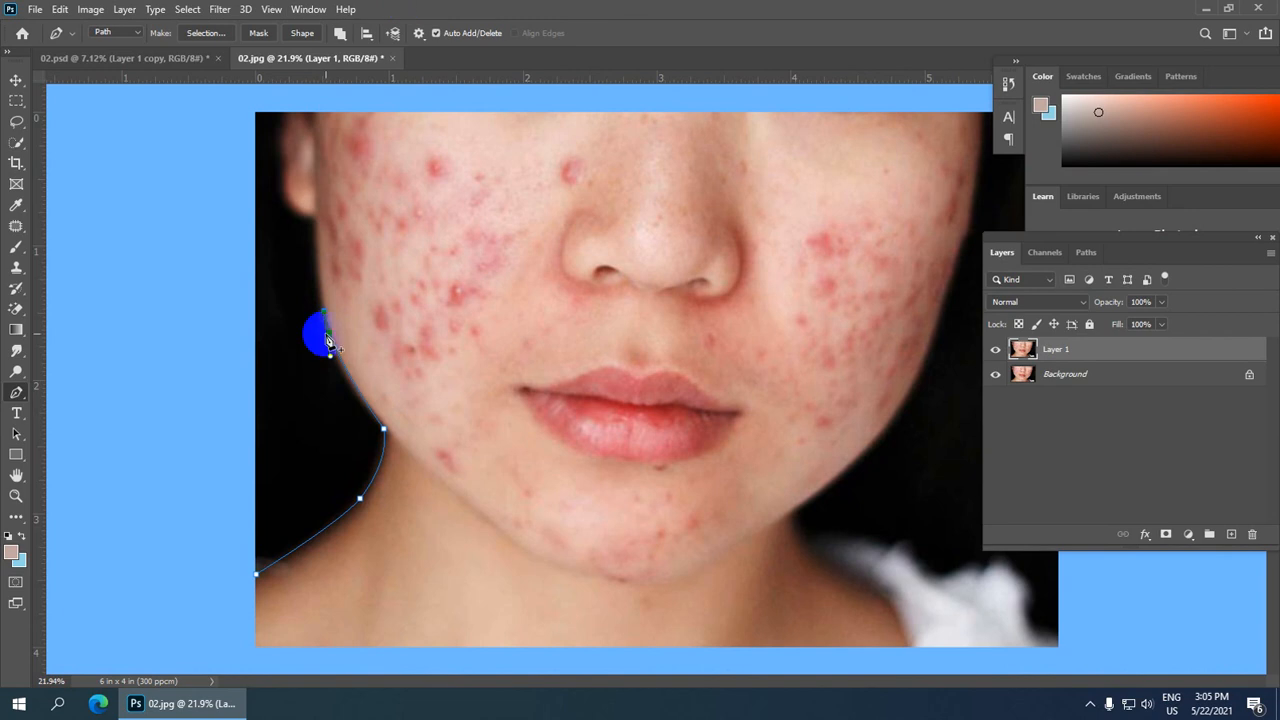
{"action": "left_click_drag", "start_coordinate": [309, 244], "coordinate": [325, 202]}
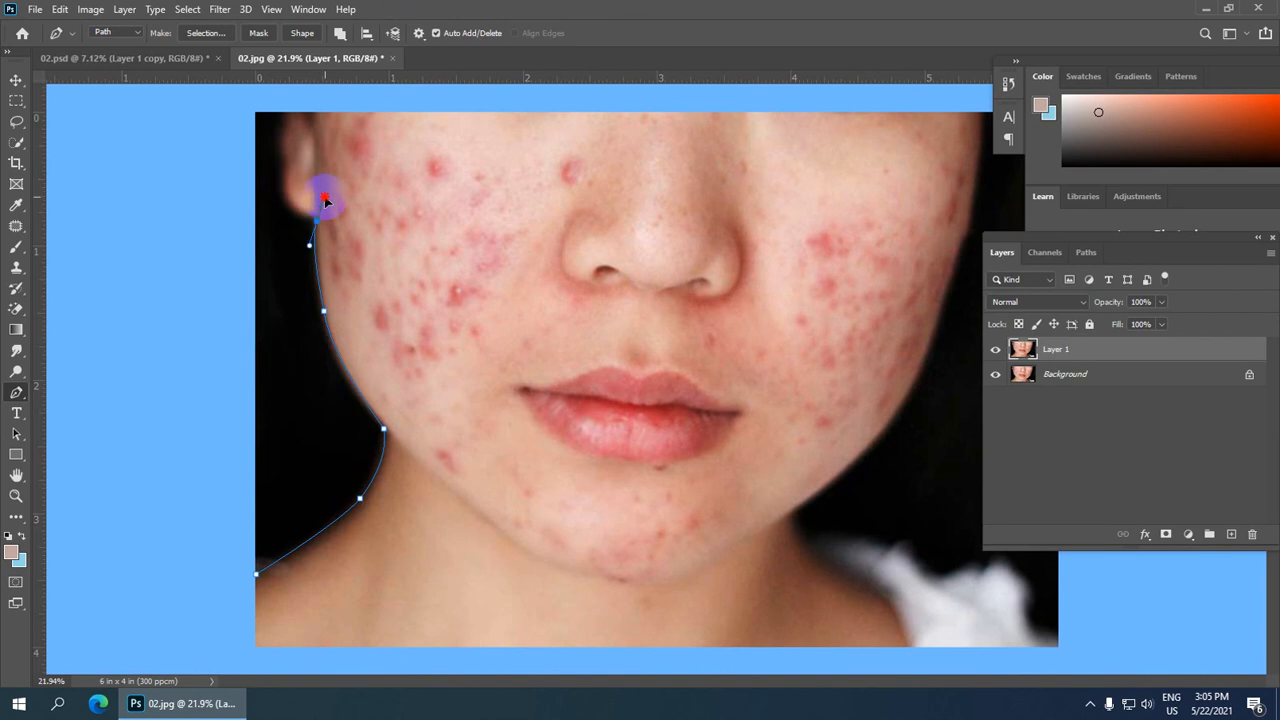
{"action": "left_click", "coordinate": [317, 222], "text": "alt"}
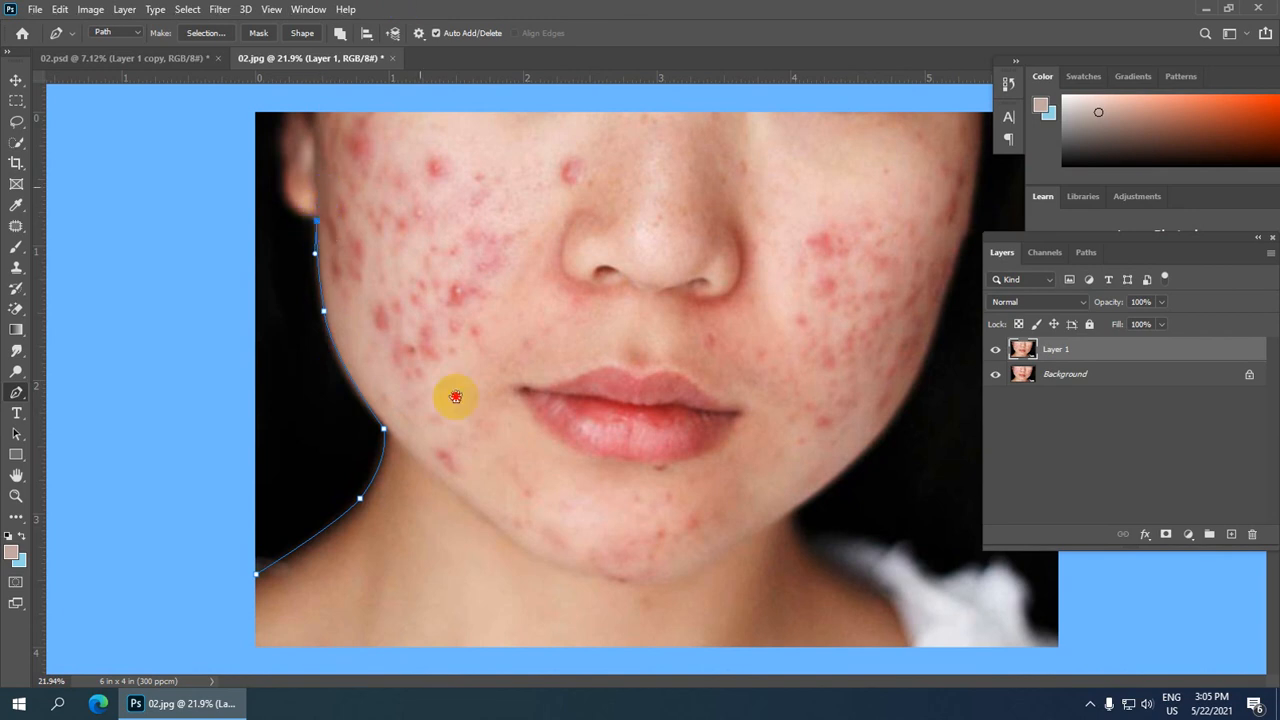
Step: Continue the path around the ear to the top edge, then across to the top-right corner of the photo
{"action": "scroll", "coordinate": [459, 314], "scroll_direction": "up", "scroll_amount": 2}
{"action": "scroll", "coordinate": [457, 310], "scroll_direction": "up", "scroll_amount": 1}
{"action": "left_click_drag", "start_coordinate": [450, 190], "coordinate": [449, 356]}
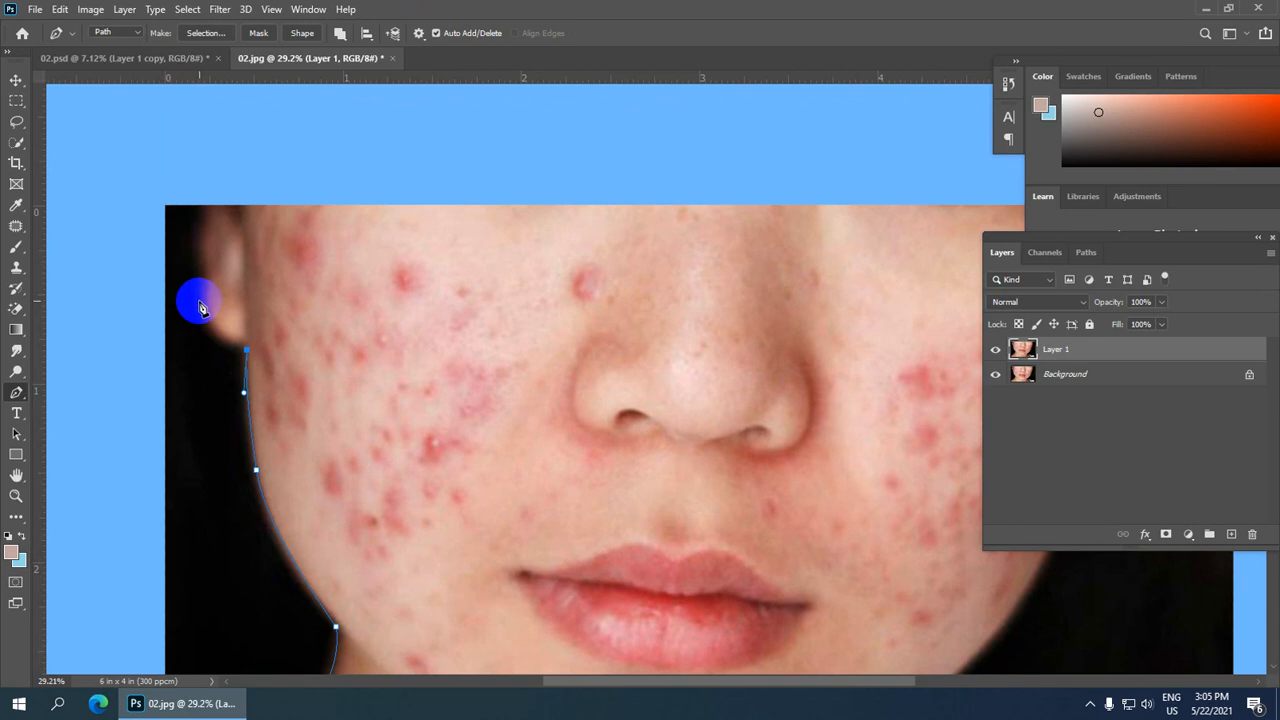
{"action": "left_click_drag", "start_coordinate": [205, 303], "coordinate": [213, 256]}
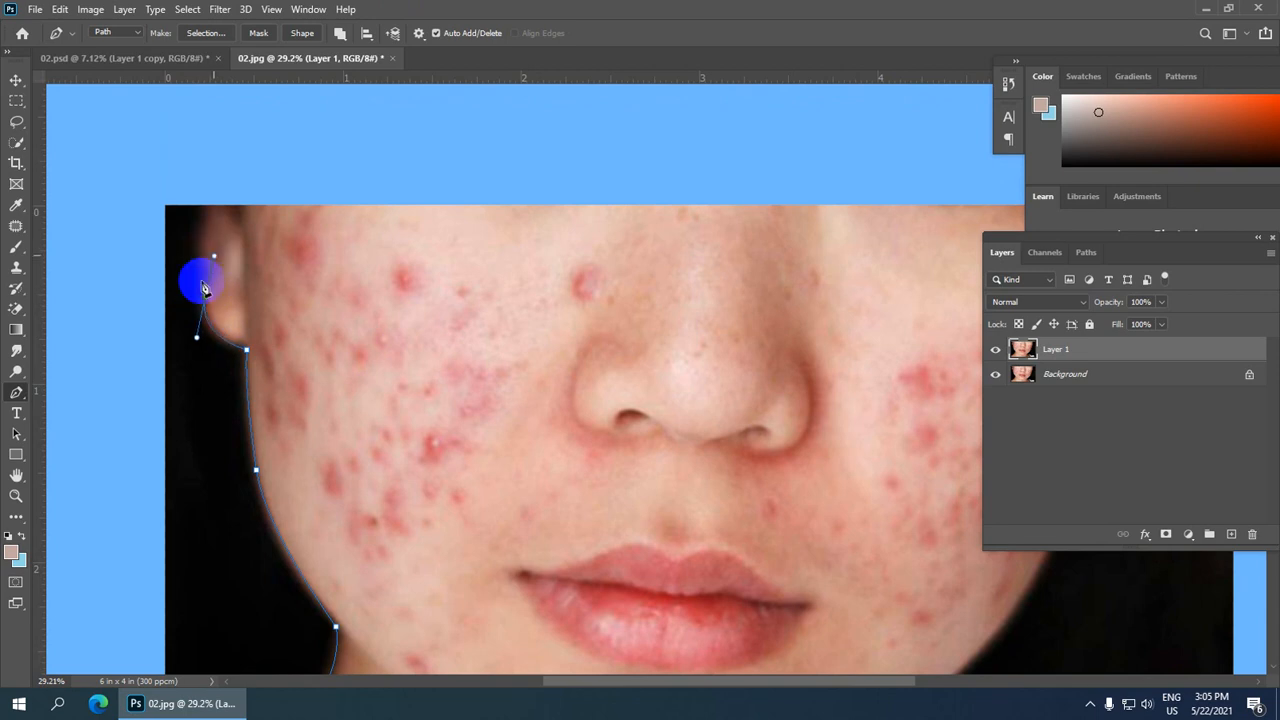
{"action": "left_click", "coordinate": [203, 228]}
{"action": "left_click", "coordinate": [208, 208]}
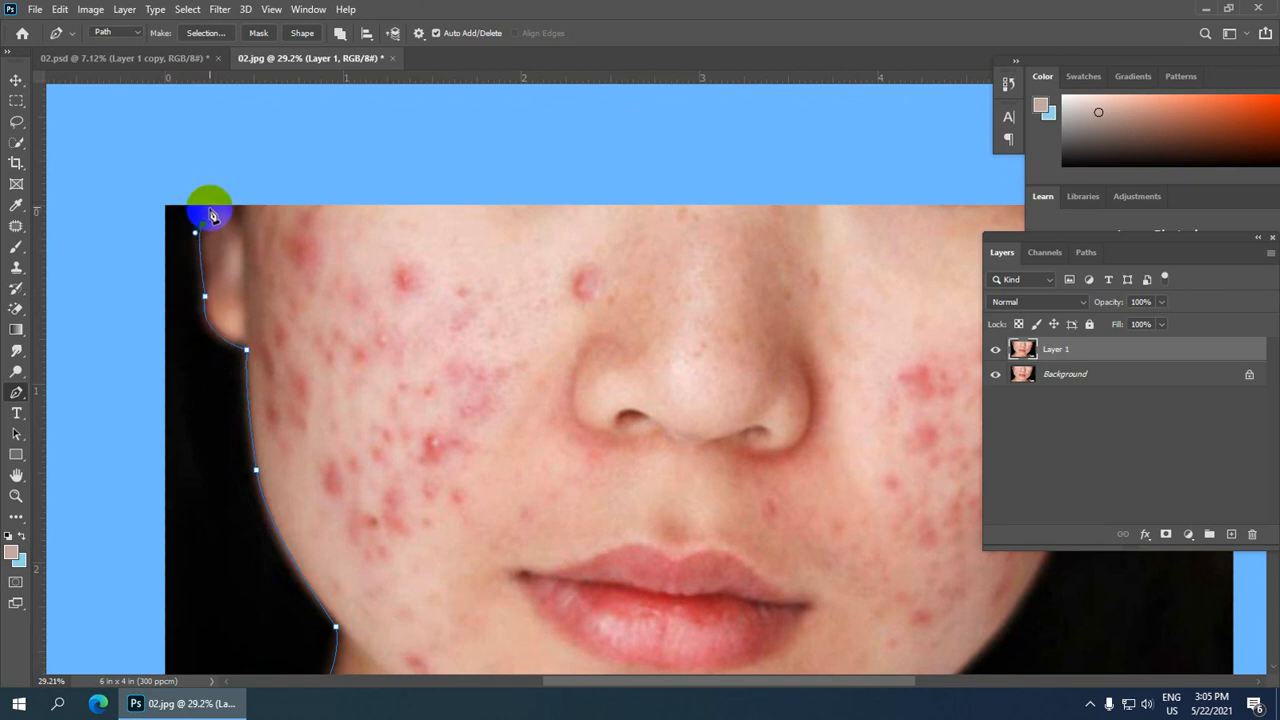
{"action": "scroll", "coordinate": [860, 215], "scroll_direction": "down", "scroll_amount": 5}
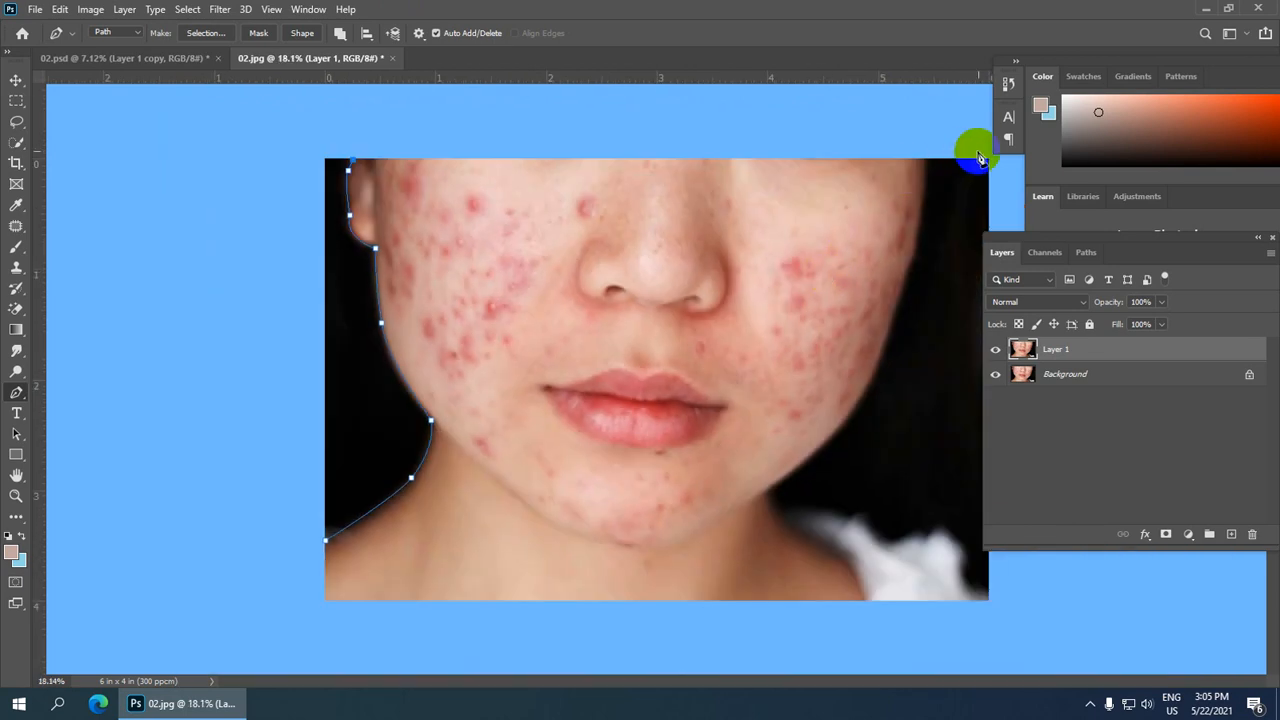
{"action": "left_click", "coordinate": [925, 158]}
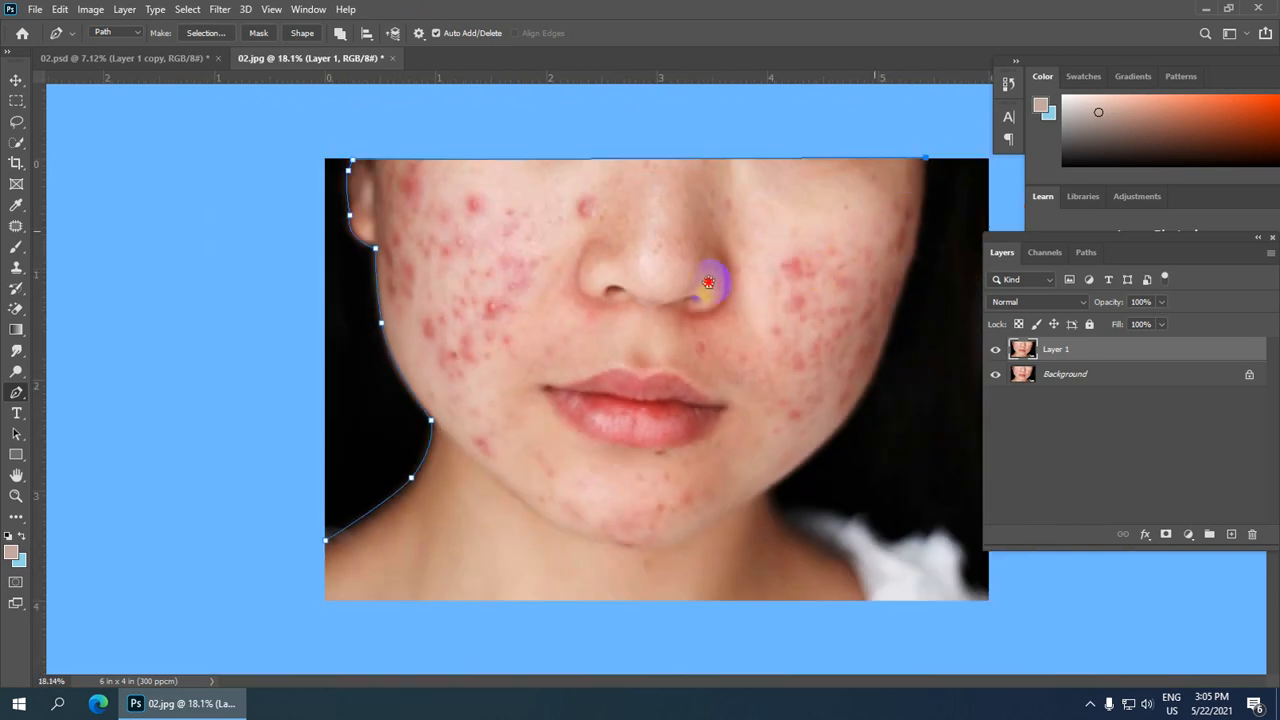
Step: Extend the path down along the right cheek outline to the jaw, adding curved anchor points
{"action": "scroll", "coordinate": [710, 276], "scroll_direction": "up", "scroll_amount": 10}
{"action": "left_click_drag", "start_coordinate": [825, 252], "coordinate": [188, 524]}
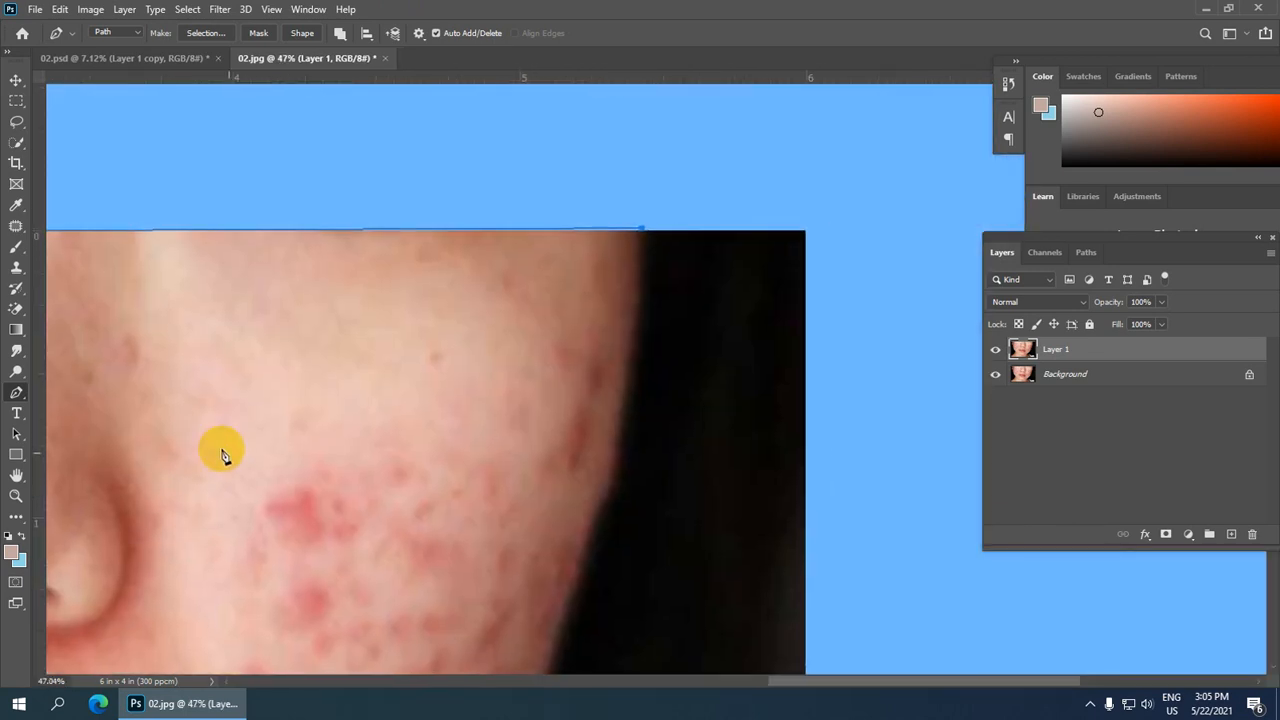
{"action": "scroll", "coordinate": [470, 470], "scroll_direction": "down", "scroll_amount": 2}
{"action": "left_click_drag", "start_coordinate": [473, 467], "coordinate": [485, 312]}
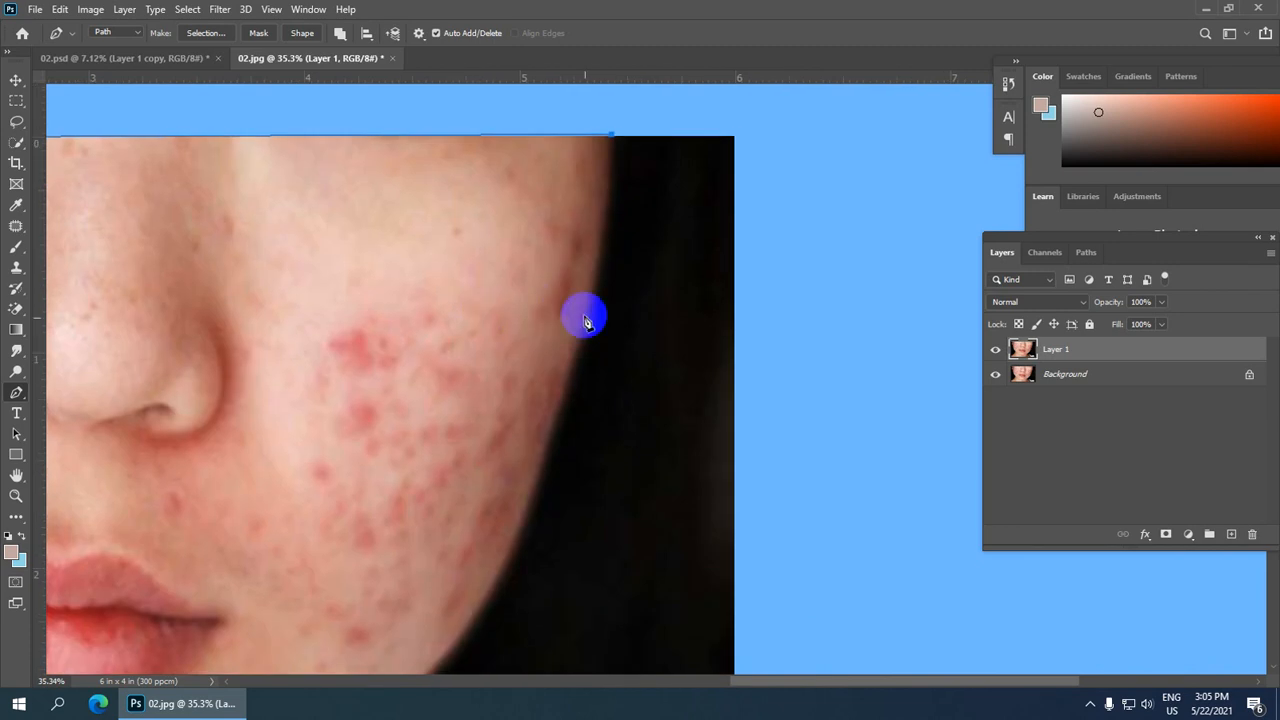
{"action": "left_click_drag", "start_coordinate": [578, 337], "coordinate": [556, 377]}
{"action": "left_click_drag", "start_coordinate": [578, 342], "coordinate": [580, 348]}
{"action": "left_click", "coordinate": [577, 347], "text": "alt"}
{"action": "left_click_drag", "start_coordinate": [389, 479], "coordinate": [464, 249]}
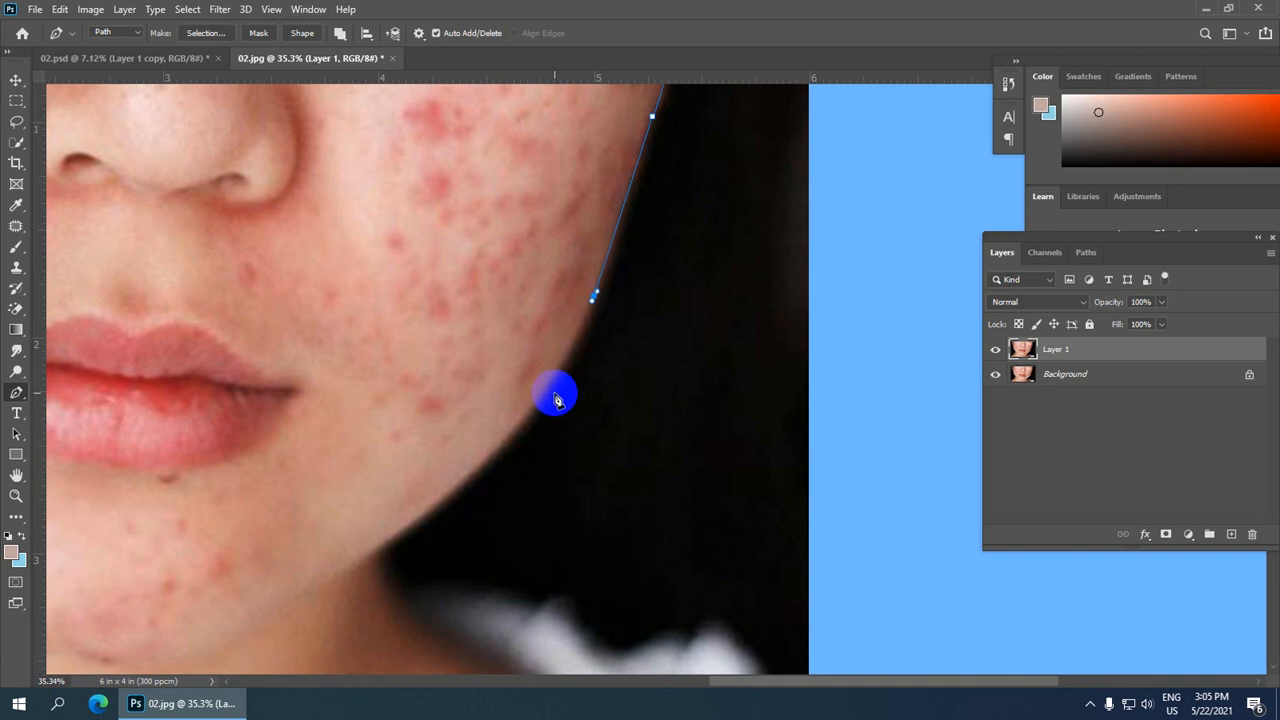
{"action": "left_click_drag", "start_coordinate": [494, 451], "coordinate": [434, 495]}
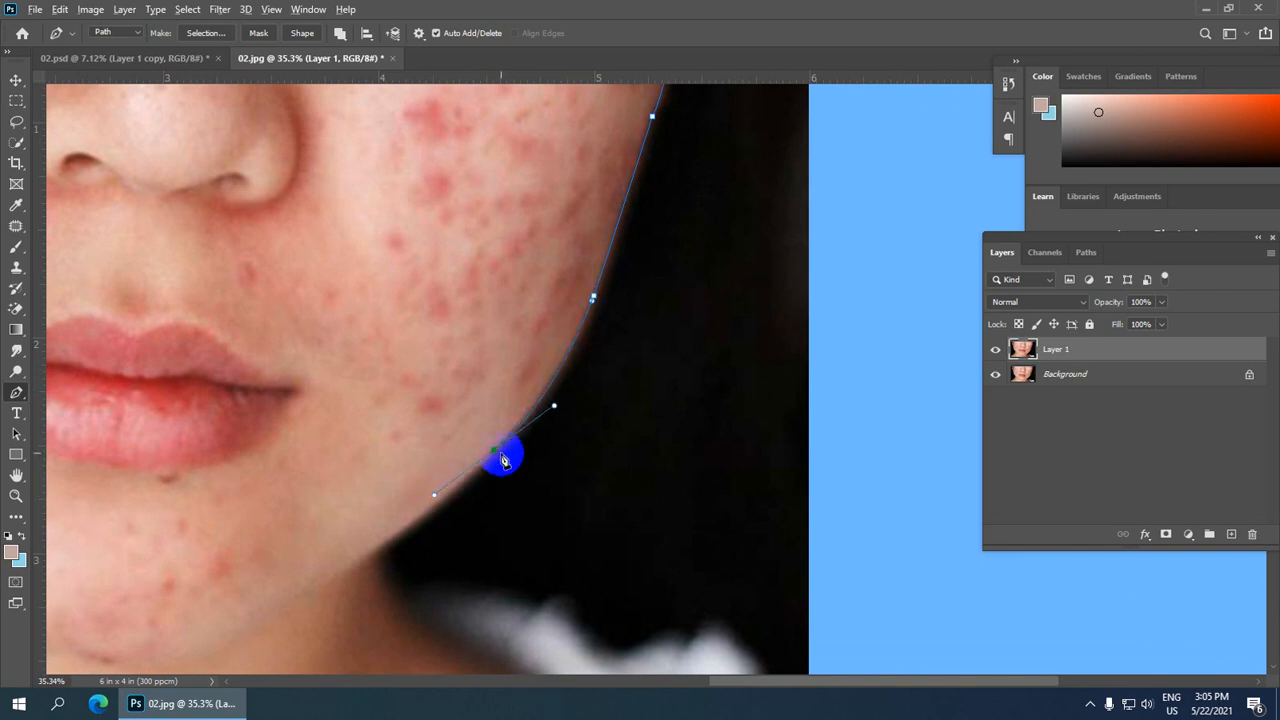
{"action": "left_click", "coordinate": [495, 455]}
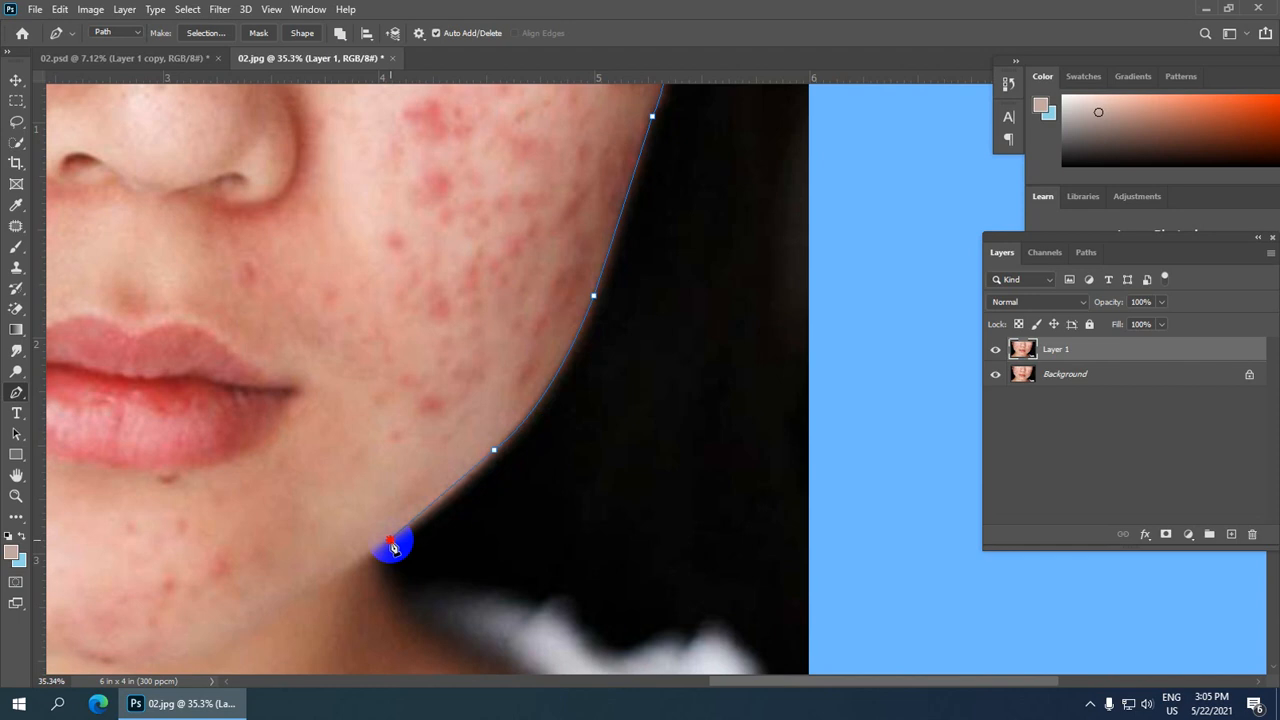
Step: Continue the path around the right jaw corner and down into the neck toward the shoulder
{"action": "mouse_move", "coordinate": [358, 557]}
{"action": "left_mouse_down"}
{"action": "mouse_move", "coordinate": [352, 568]}
{"action": "mouse_move", "coordinate": [346, 558]}
{"action": "left_mouse_up"}
{"action": "left_click_drag", "start_coordinate": [388, 440], "coordinate": [442, 82]}
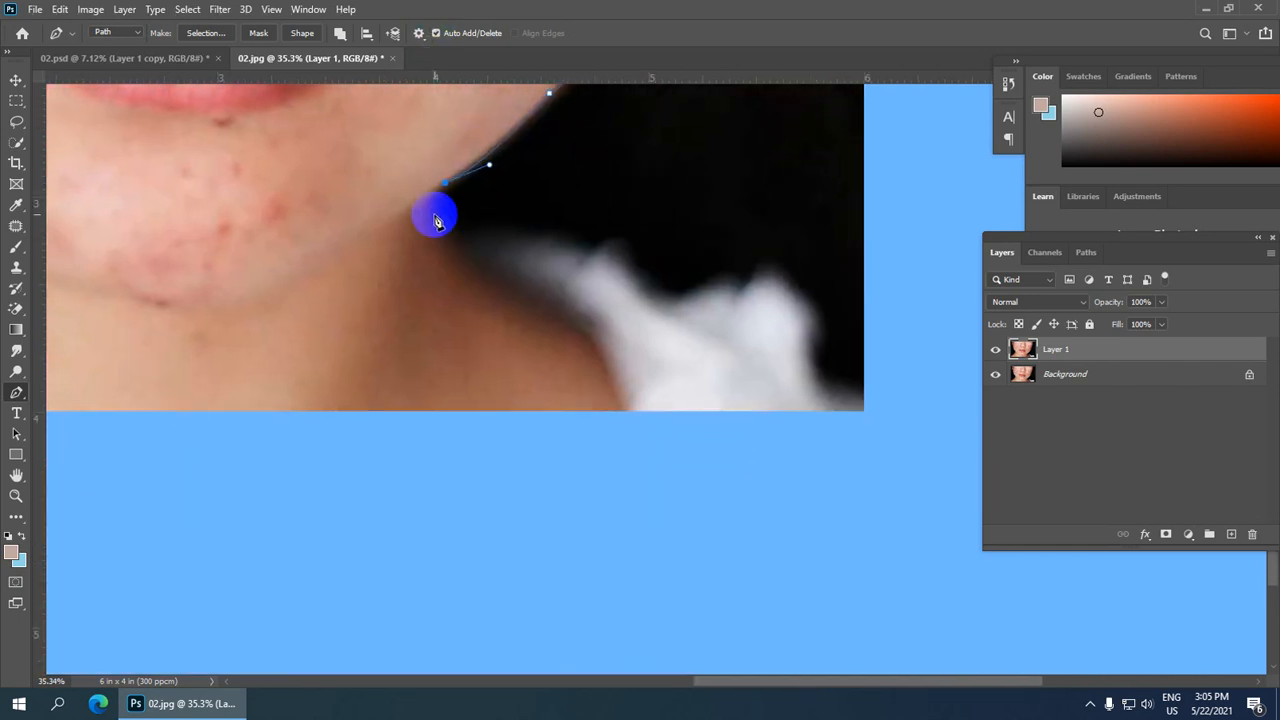
{"action": "left_click_drag", "start_coordinate": [440, 217], "coordinate": [454, 230]}
{"action": "left_click", "coordinate": [437, 215], "text": "alt"}
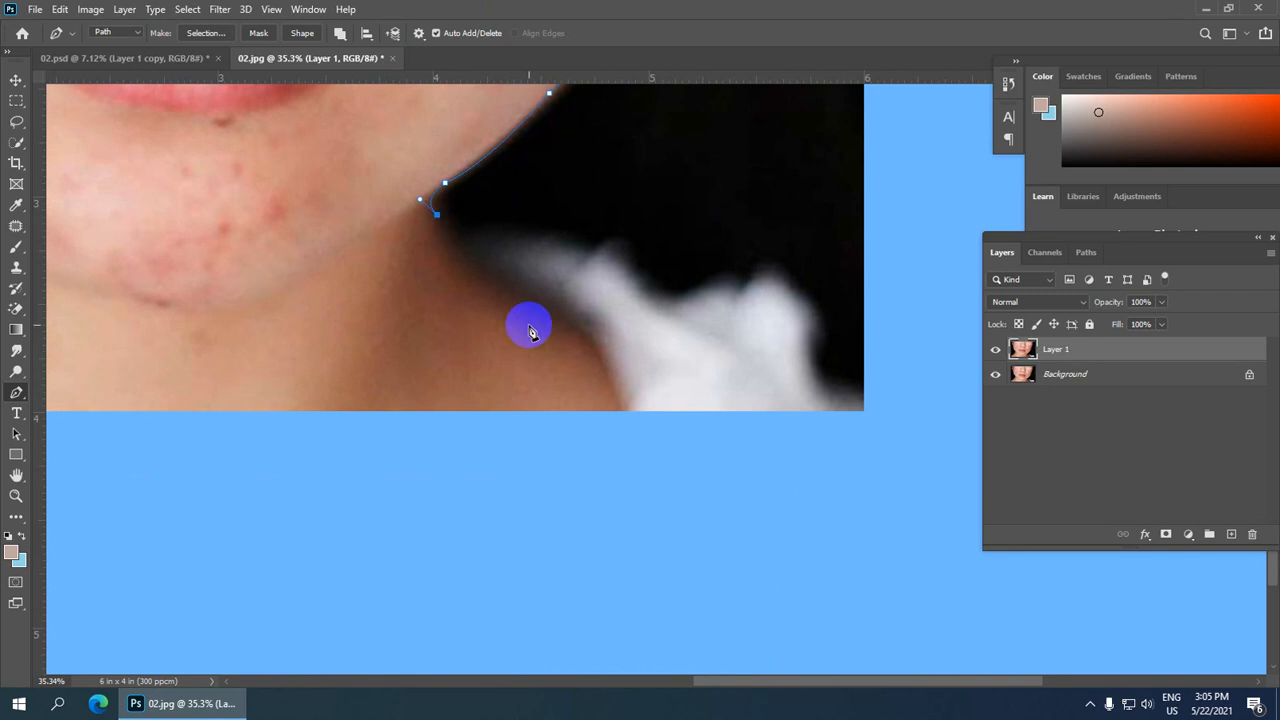
{"action": "left_click_drag", "start_coordinate": [563, 322], "coordinate": [678, 365]}
{"action": "left_click", "coordinate": [565, 324], "text": "alt"}
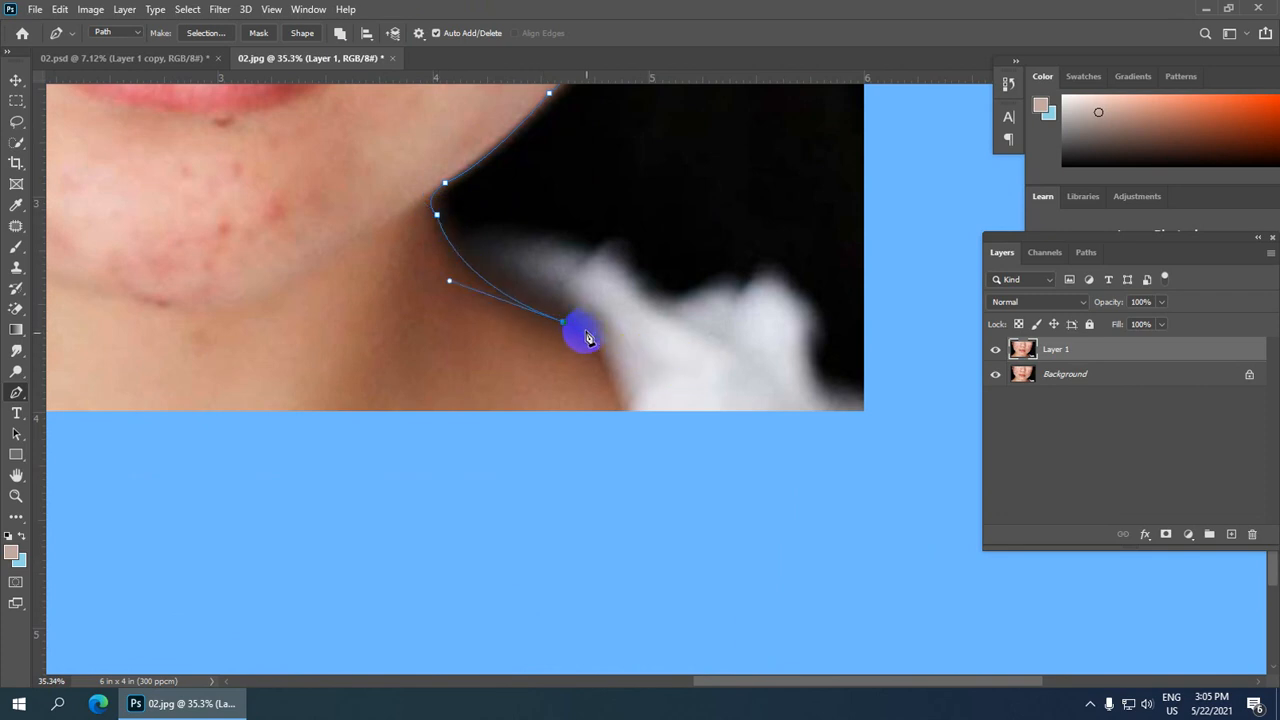
Step: Continue the Pen path along the shoulder outline, adding anchor points out to the right edge of the photo
{"action": "key", "text": "ctrl+0"}
{"action": "scroll", "coordinate": [766, 394], "scroll_direction": "up", "scroll_amount": 4}
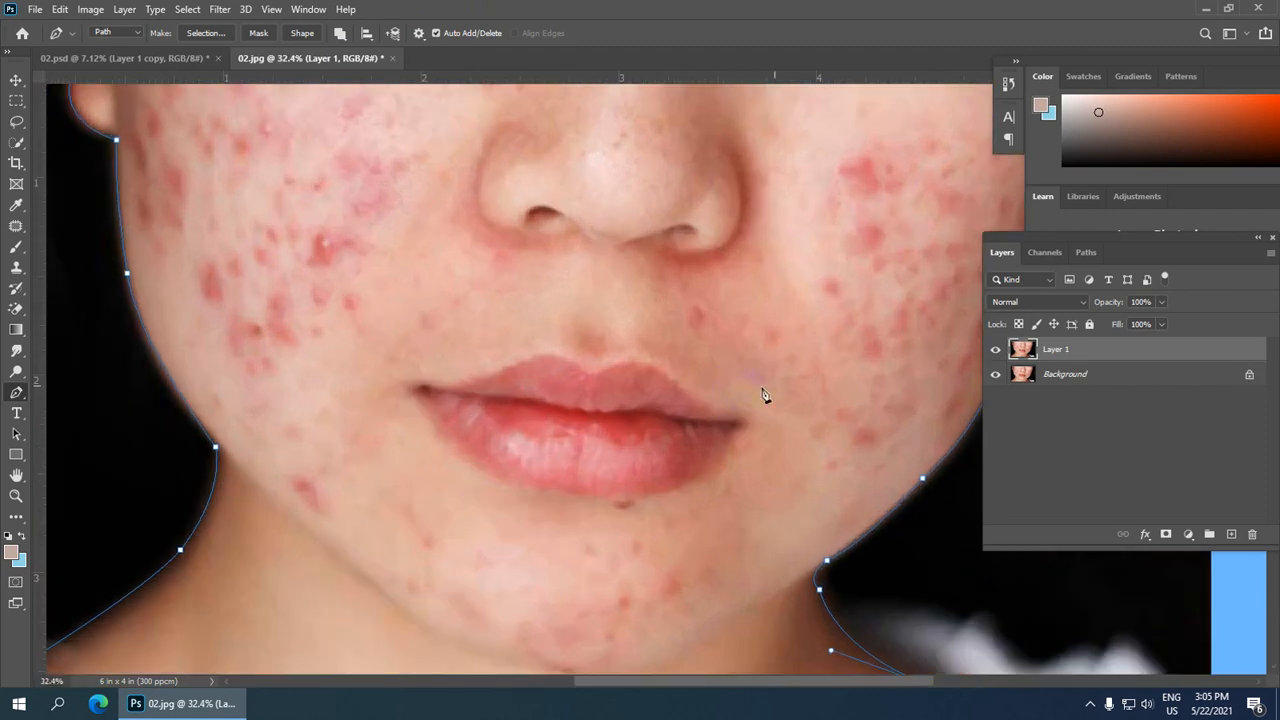
{"action": "left_click_drag", "start_coordinate": [803, 412], "coordinate": [617, 90]}
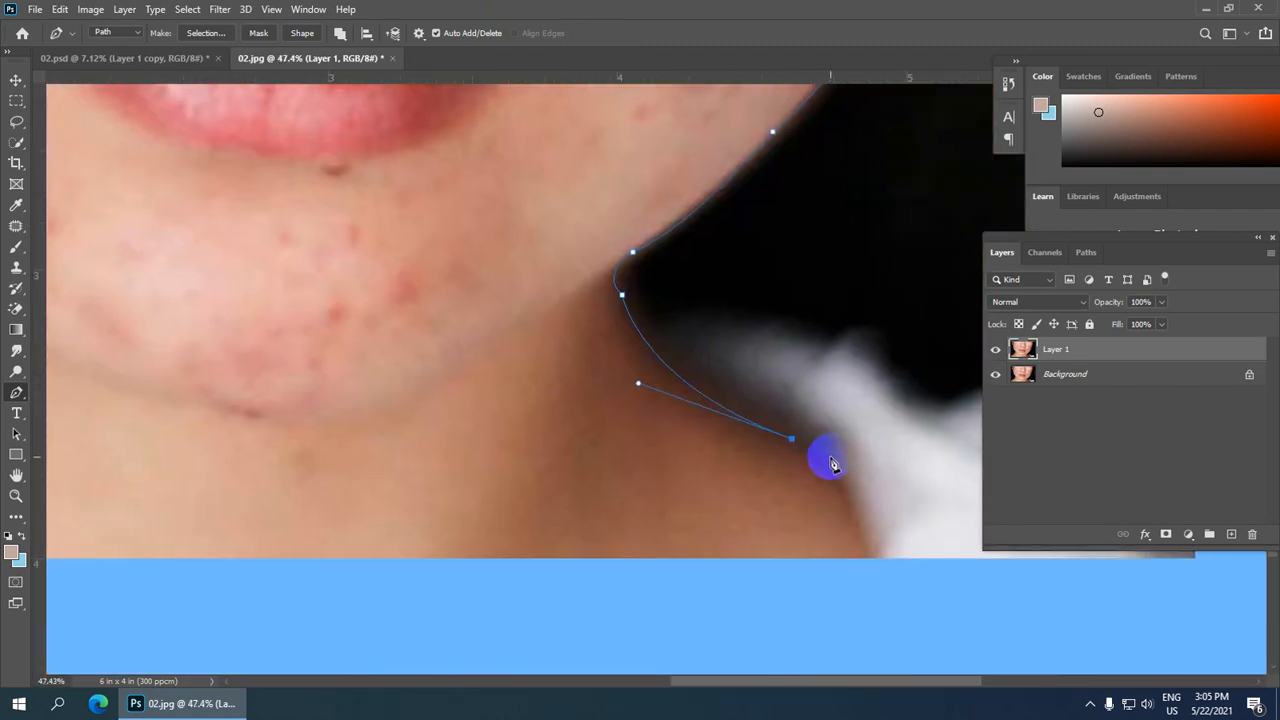
{"action": "scroll", "coordinate": [829, 457], "scroll_direction": "down", "scroll_amount": 5}
{"action": "scroll", "coordinate": [816, 417], "scroll_direction": "down", "scroll_amount": 2}
{"action": "left_click_drag", "start_coordinate": [834, 262], "coordinate": [639, 226]}
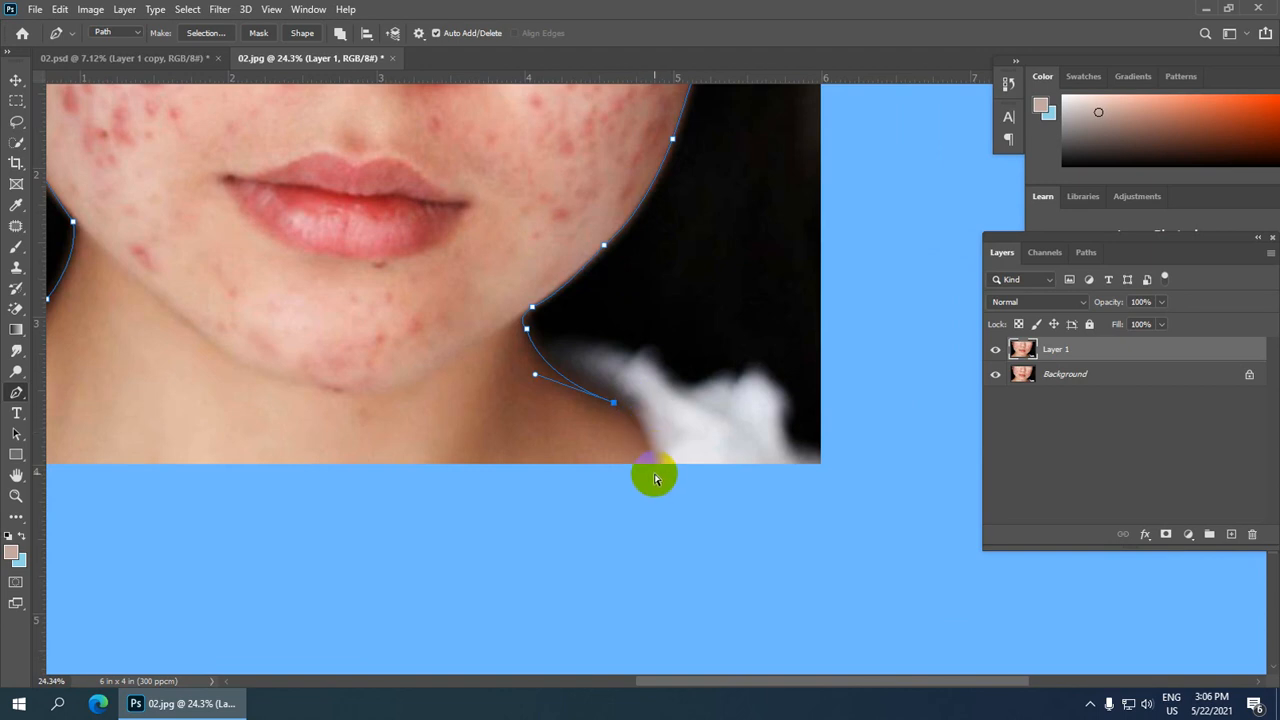
{"action": "left_click_drag", "start_coordinate": [554, 343], "coordinate": [590, 347]}
{"action": "left_click", "coordinate": [555, 344], "text": "alt"}
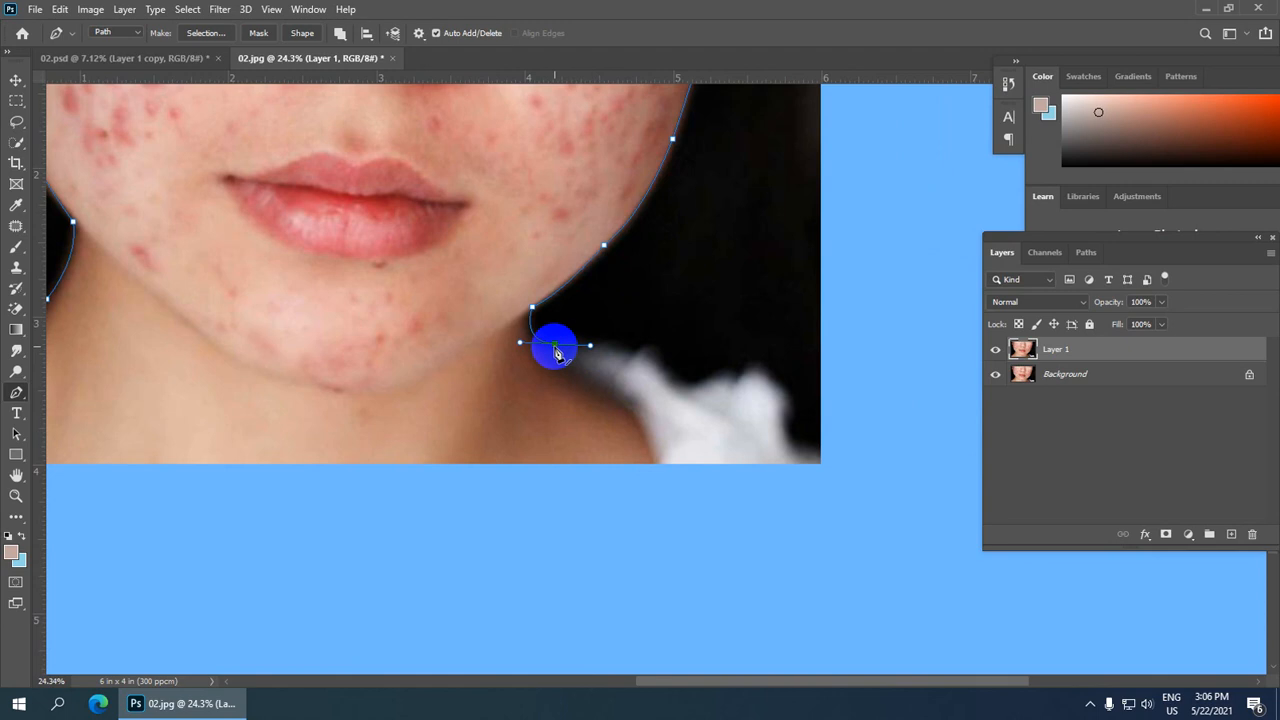
{"action": "left_click", "coordinate": [630, 353]}
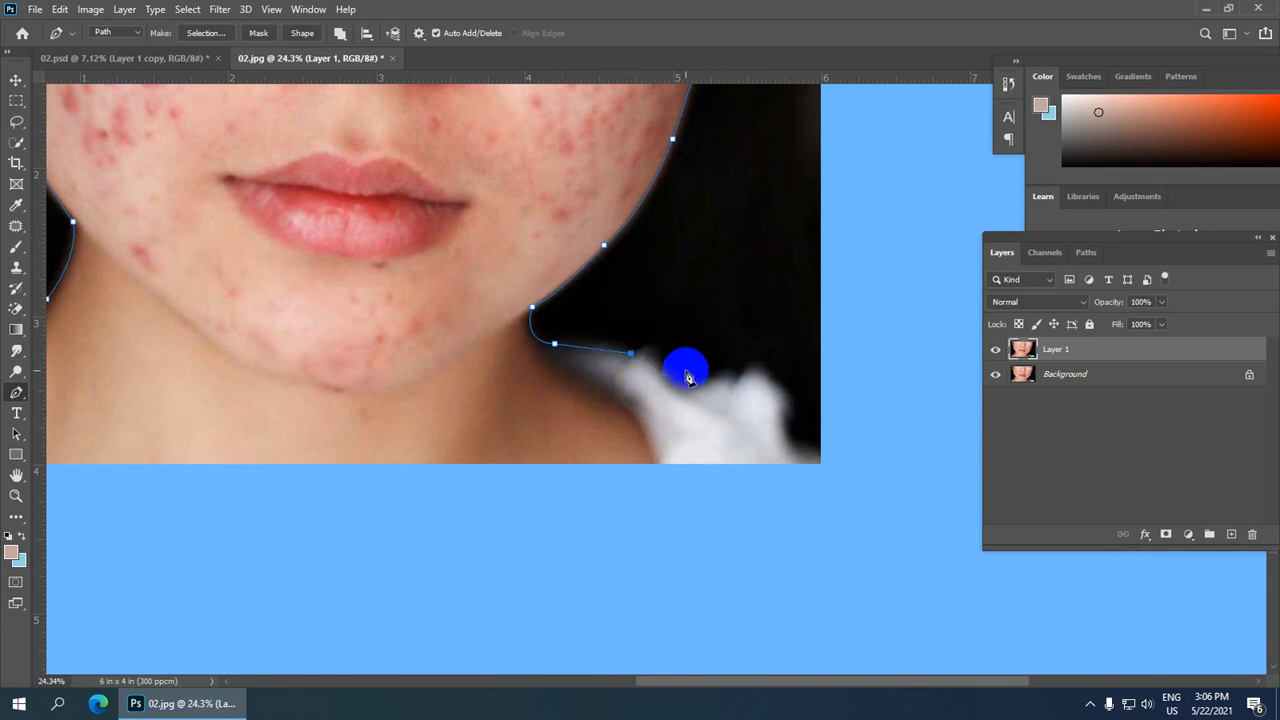
{"action": "mouse_move", "coordinate": [673, 377]}
{"action": "left_mouse_down"}
{"action": "mouse_move", "coordinate": [682, 400]}
{"action": "mouse_move", "coordinate": [711, 363]}
{"action": "mouse_move", "coordinate": [734, 365]}
{"action": "left_mouse_up"}
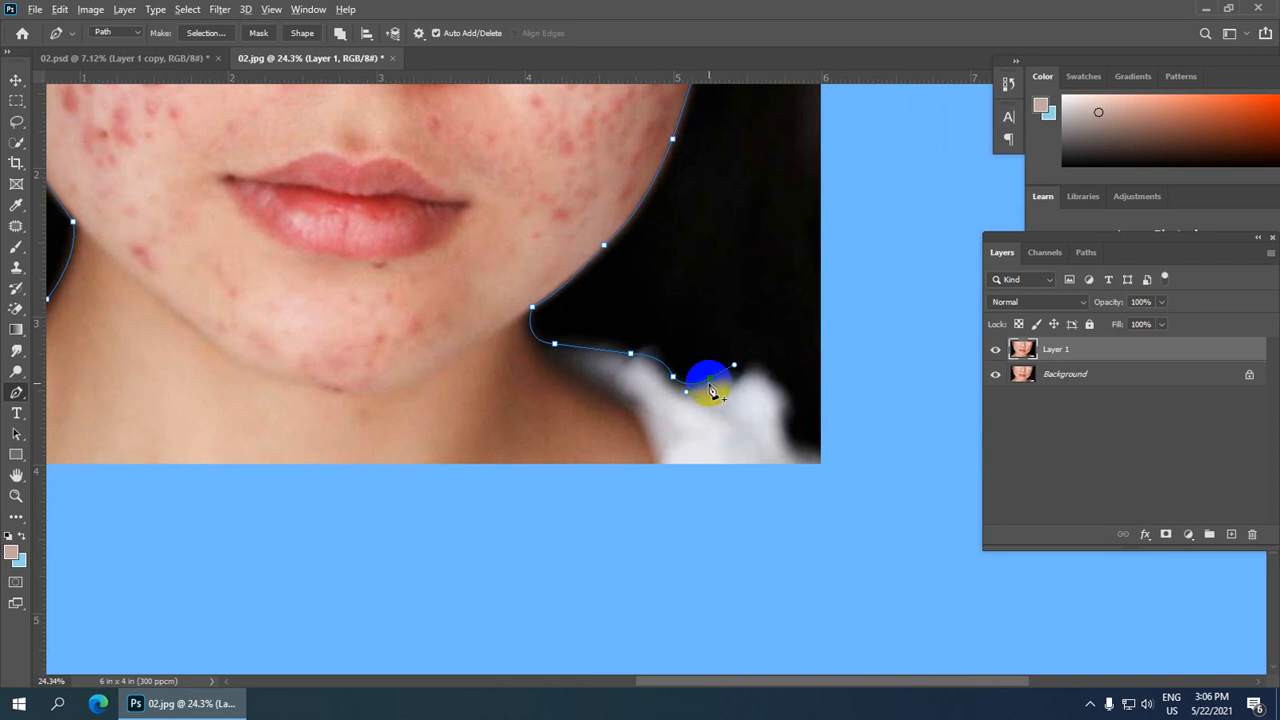
{"action": "left_click", "coordinate": [737, 376]}
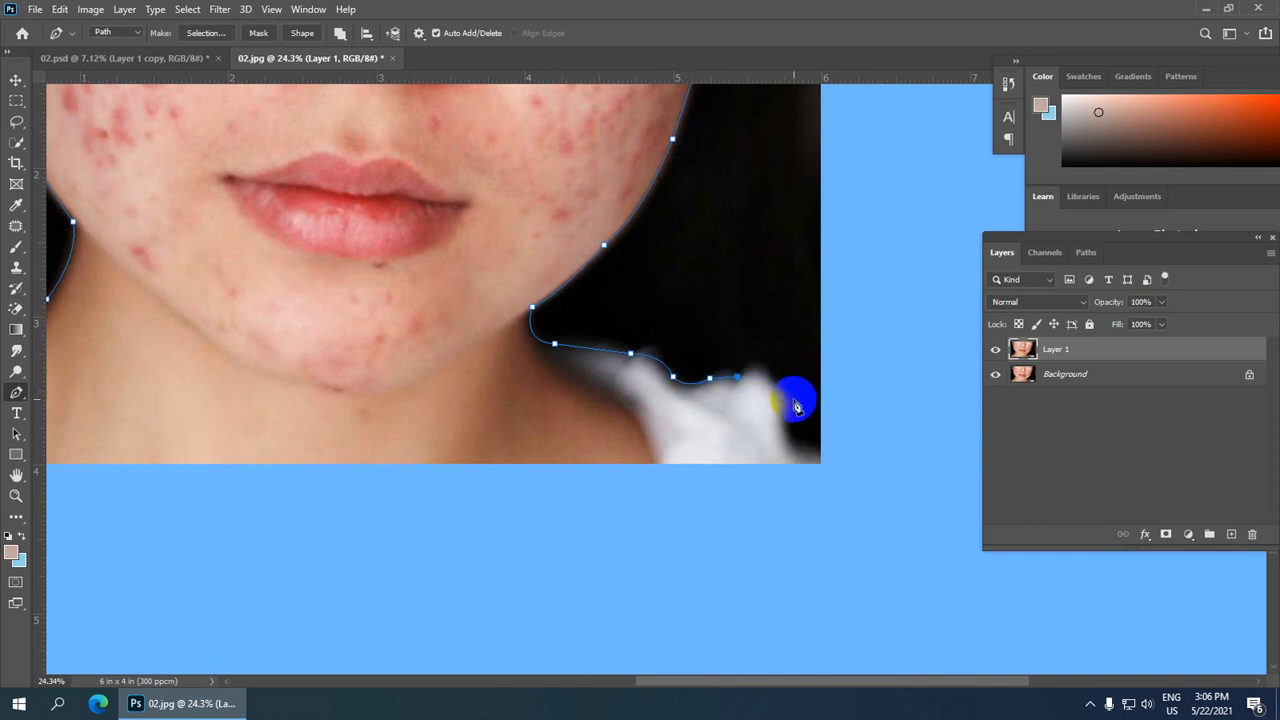
{"action": "left_click_drag", "start_coordinate": [789, 414], "coordinate": [820, 463]}
{"action": "left_click", "coordinate": [788, 415], "text": "alt"}
Step: Run the path along the bottom edge to the lower-left corner and close it at the starting point
{"action": "scroll", "coordinate": [691, 400], "scroll_direction": "down", "scroll_amount": 3}
{"action": "left_click", "coordinate": [430, 549]}
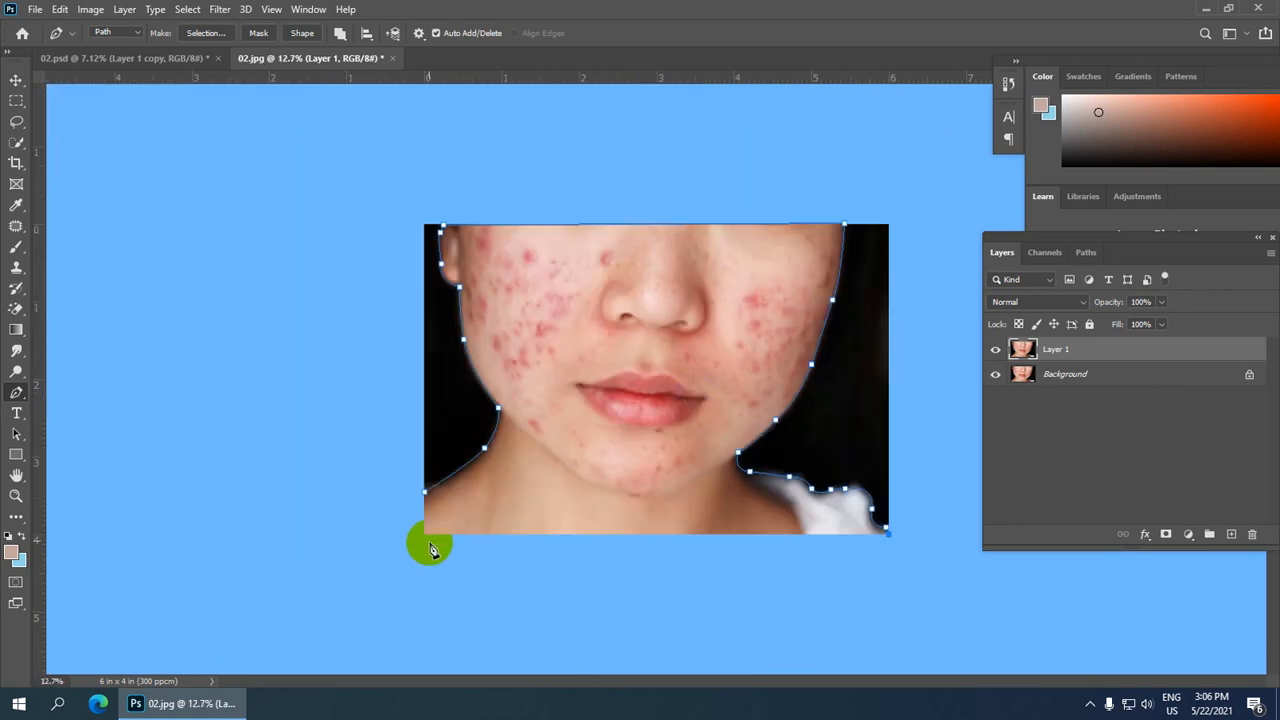
{"action": "left_click_drag", "start_coordinate": [430, 549], "coordinate": [423, 530]}
{"action": "left_click", "coordinate": [424, 491]}
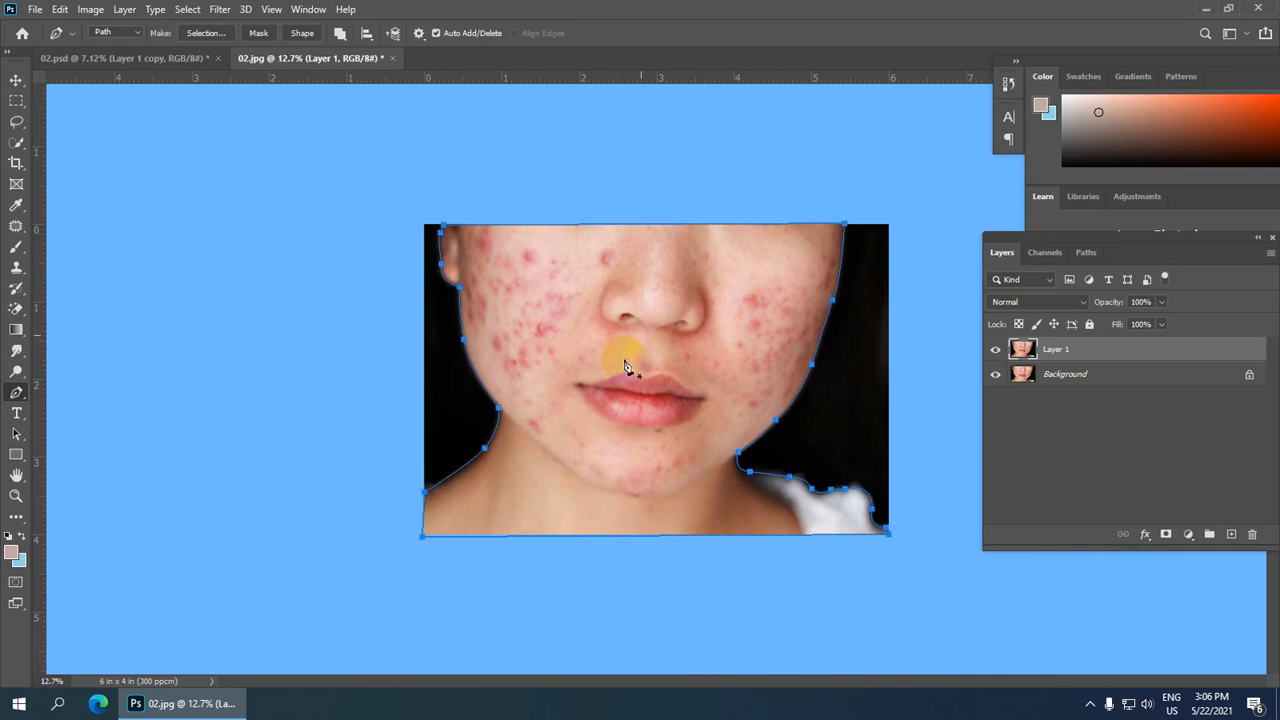
Step: Convert the closed path into a selection with a 2-pixel feather radius, anti-aliased, as a new selection
{"action": "scroll", "coordinate": [625, 366], "scroll_direction": "up", "scroll_amount": 2}
{"action": "right_click", "coordinate": [626, 284]}
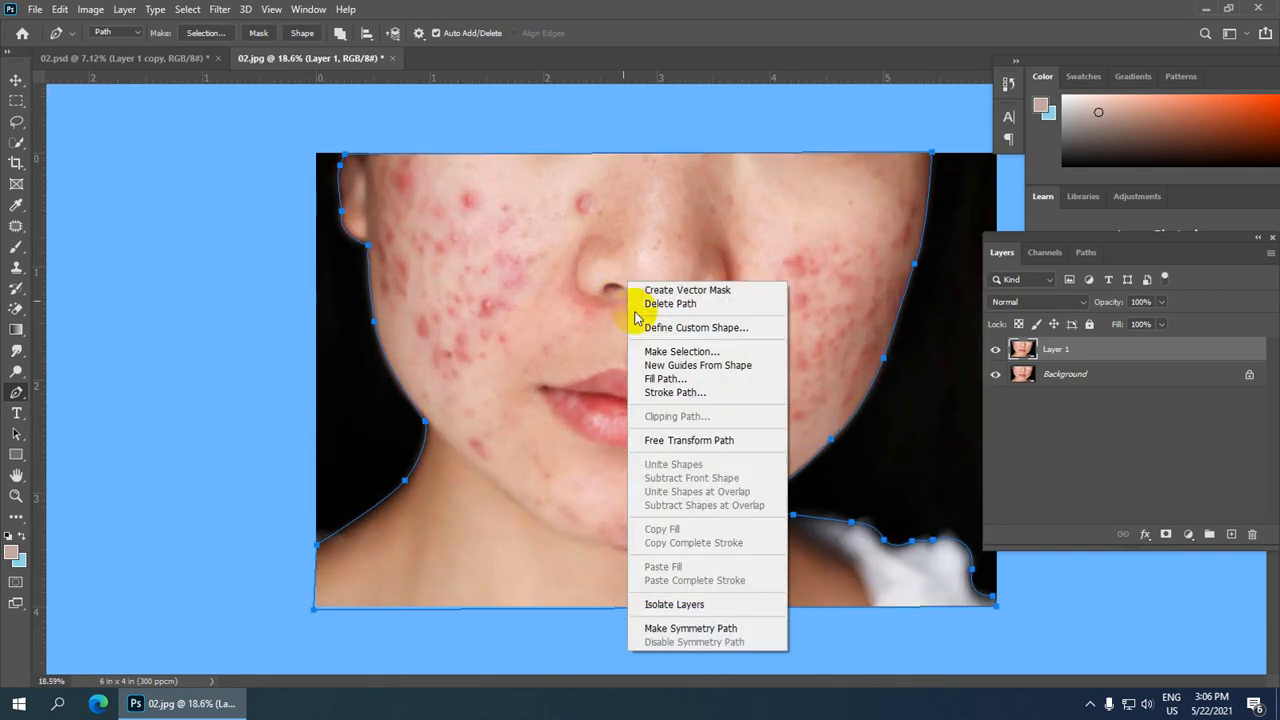
{"action": "left_click", "coordinate": [679, 352]}
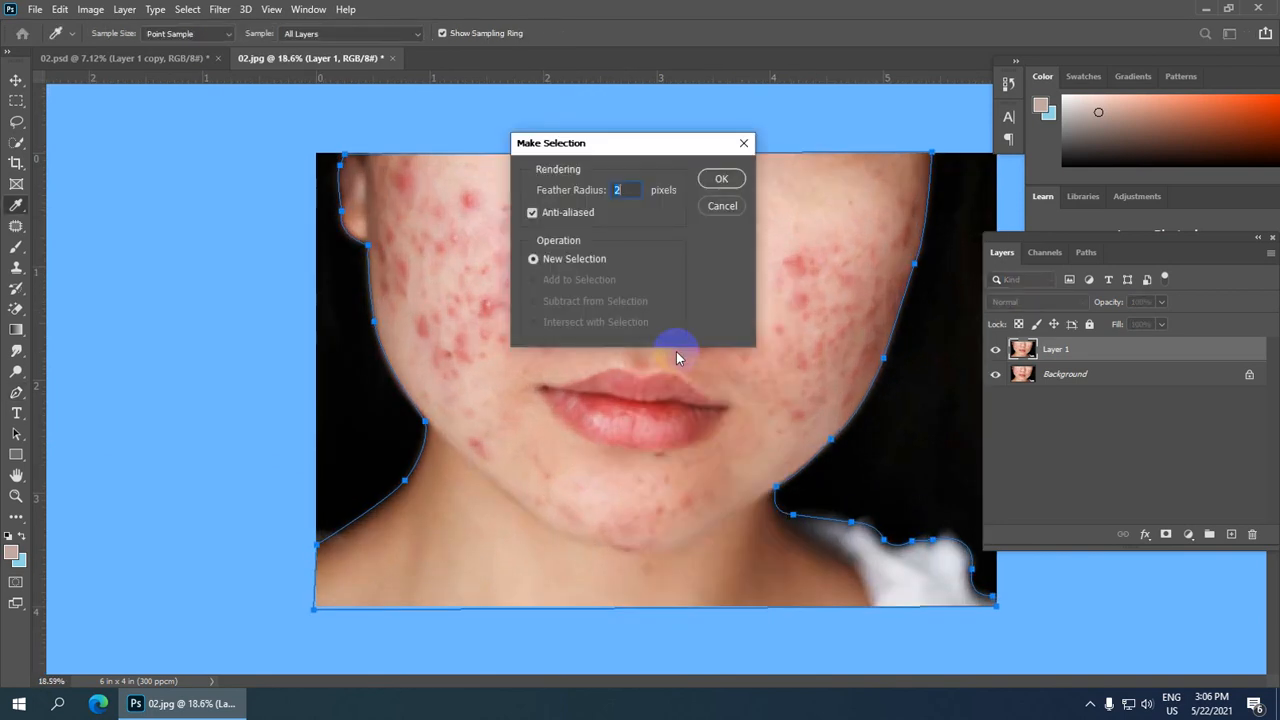
{"action": "left_click", "coordinate": [721, 180]}
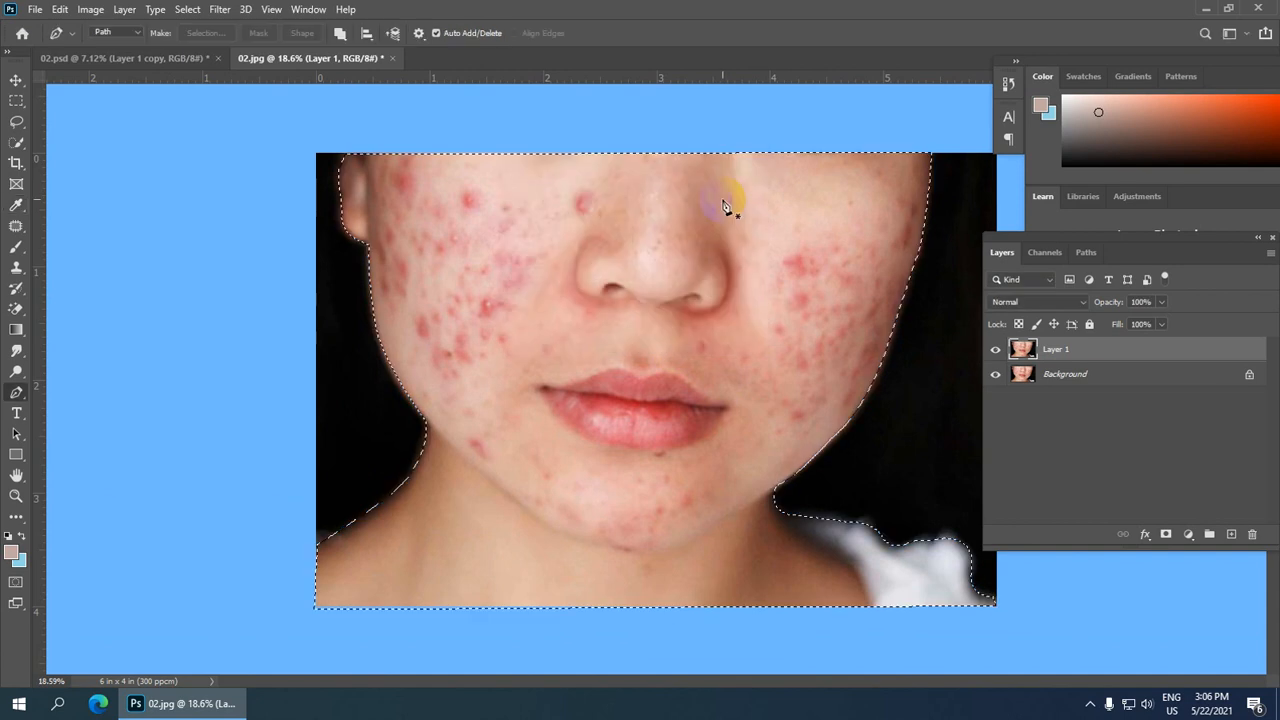
Step: Copy the selected face onto a new layer and hide the Background layer beneath it
{"action": "scroll", "coordinate": [735, 300], "scroll_direction": "down", "scroll_amount": 3}
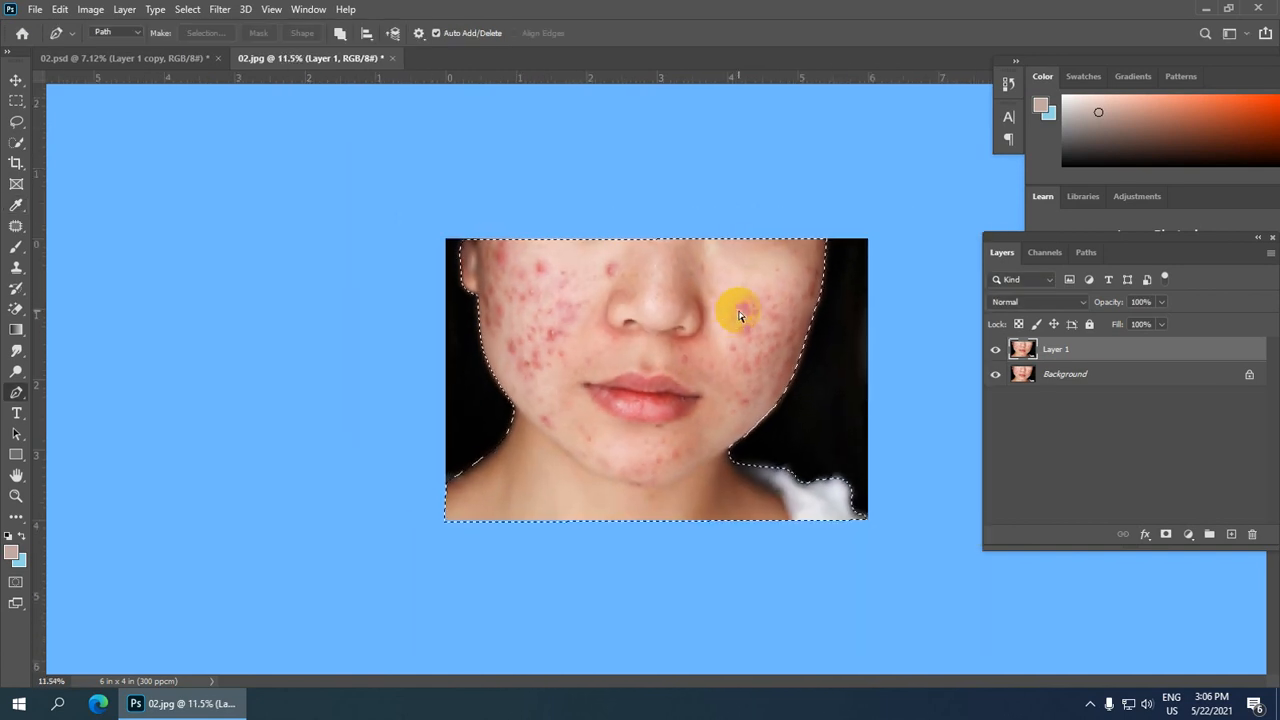
{"action": "key", "text": "ctrl+j"}
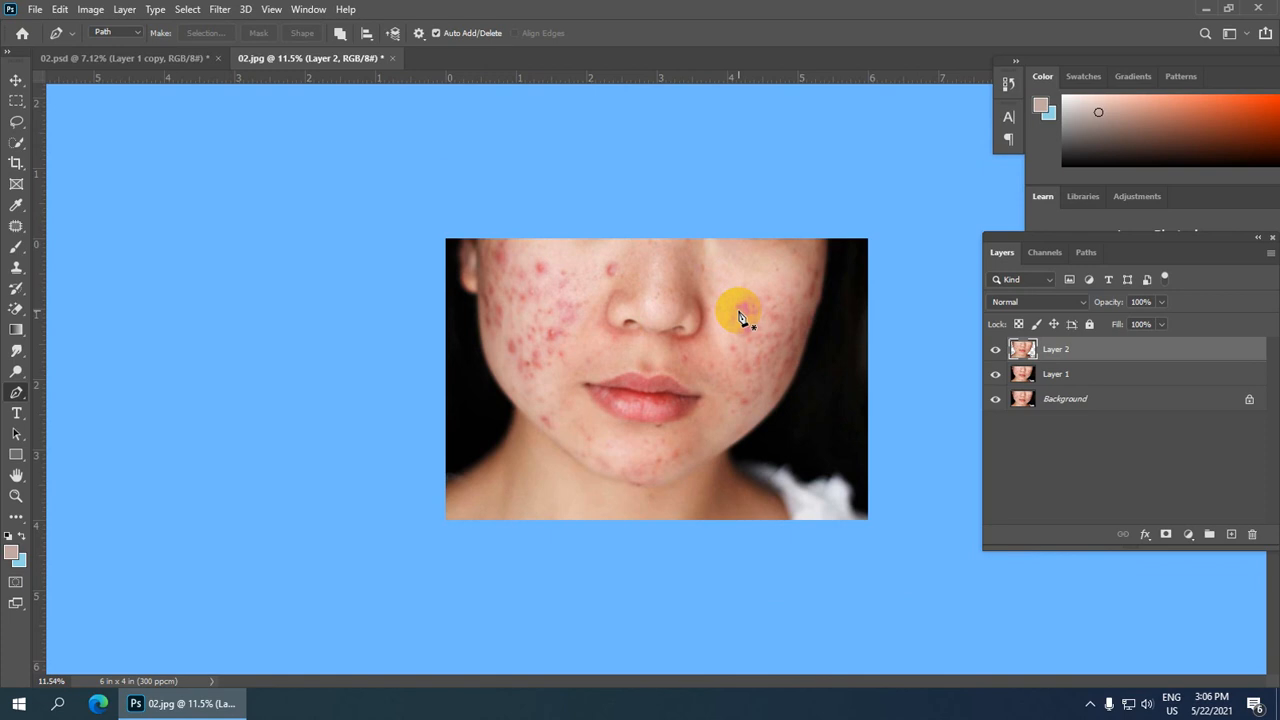
{"action": "left_click_drag", "start_coordinate": [994, 374], "coordinate": [994, 400]}
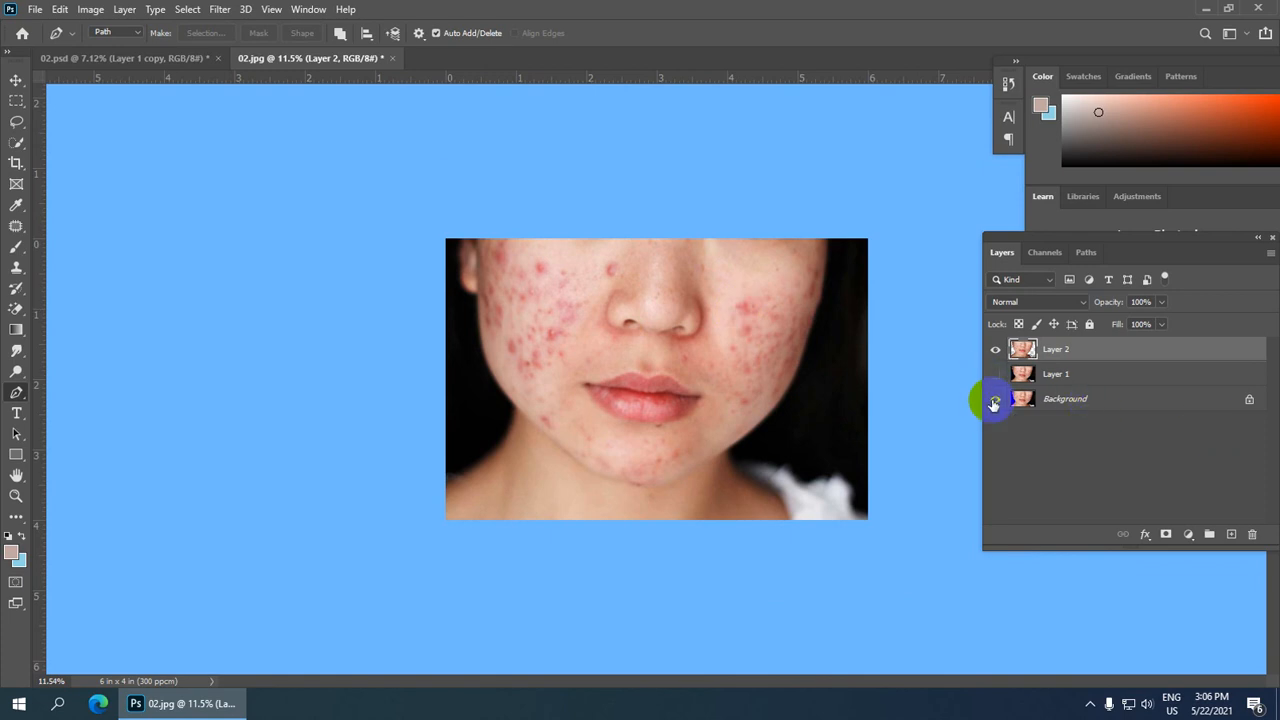
{"action": "scroll", "coordinate": [737, 394], "scroll_direction": "down", "scroll_amount": 1}
{"action": "scroll", "coordinate": [737, 457], "scroll_direction": "down", "scroll_amount": 3}
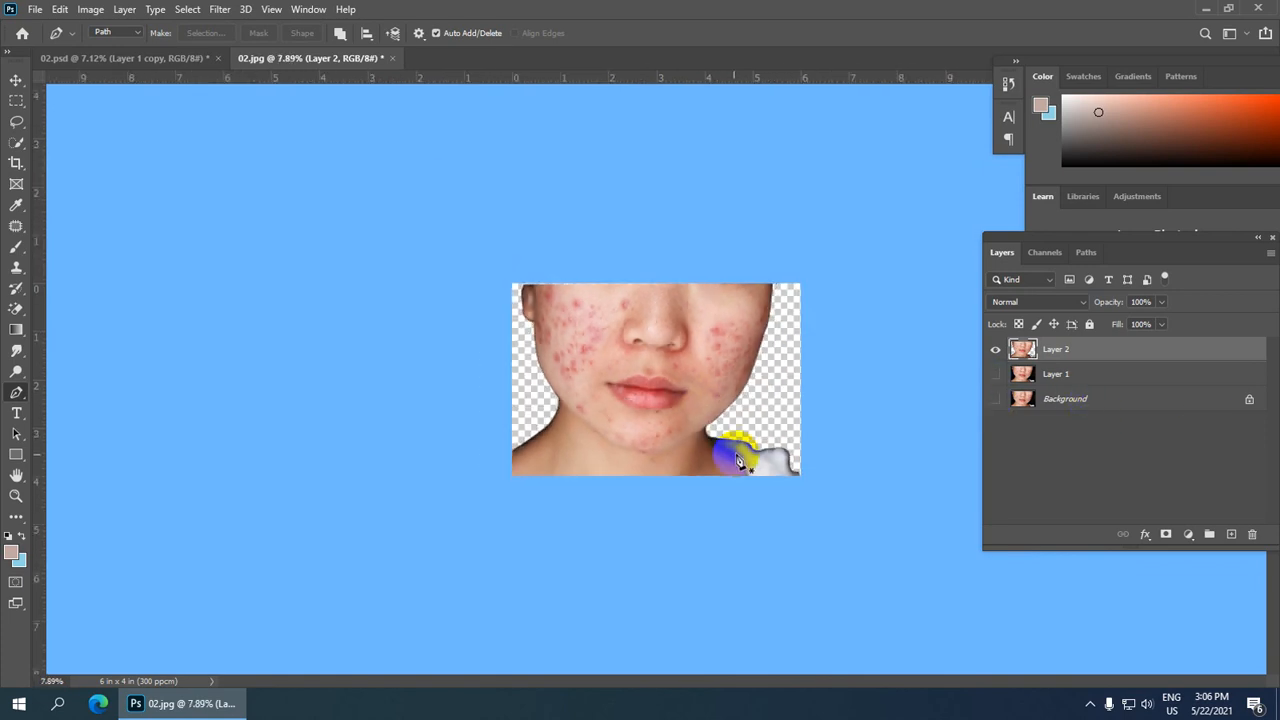
{"action": "scroll", "coordinate": [704, 455], "scroll_direction": "down", "scroll_amount": 1}
{"action": "scroll", "coordinate": [770, 441], "scroll_direction": "up", "scroll_amount": 4}
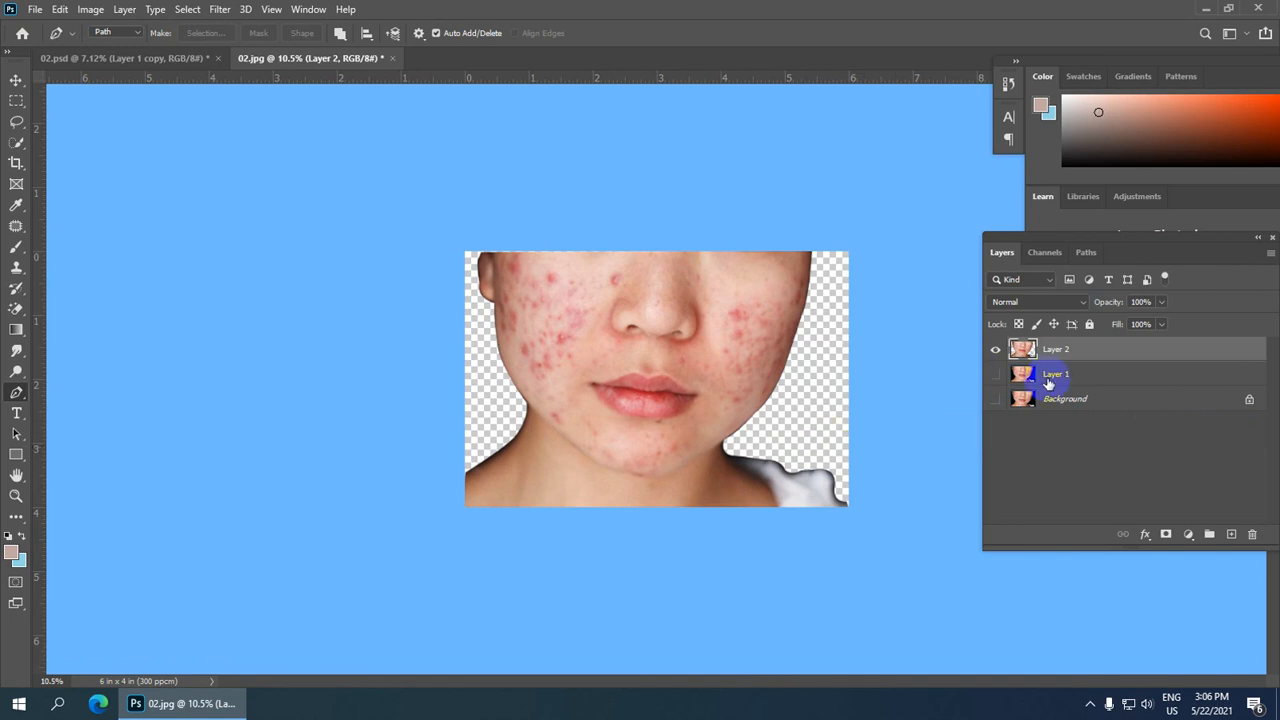
{"action": "left_click", "coordinate": [994, 376]}
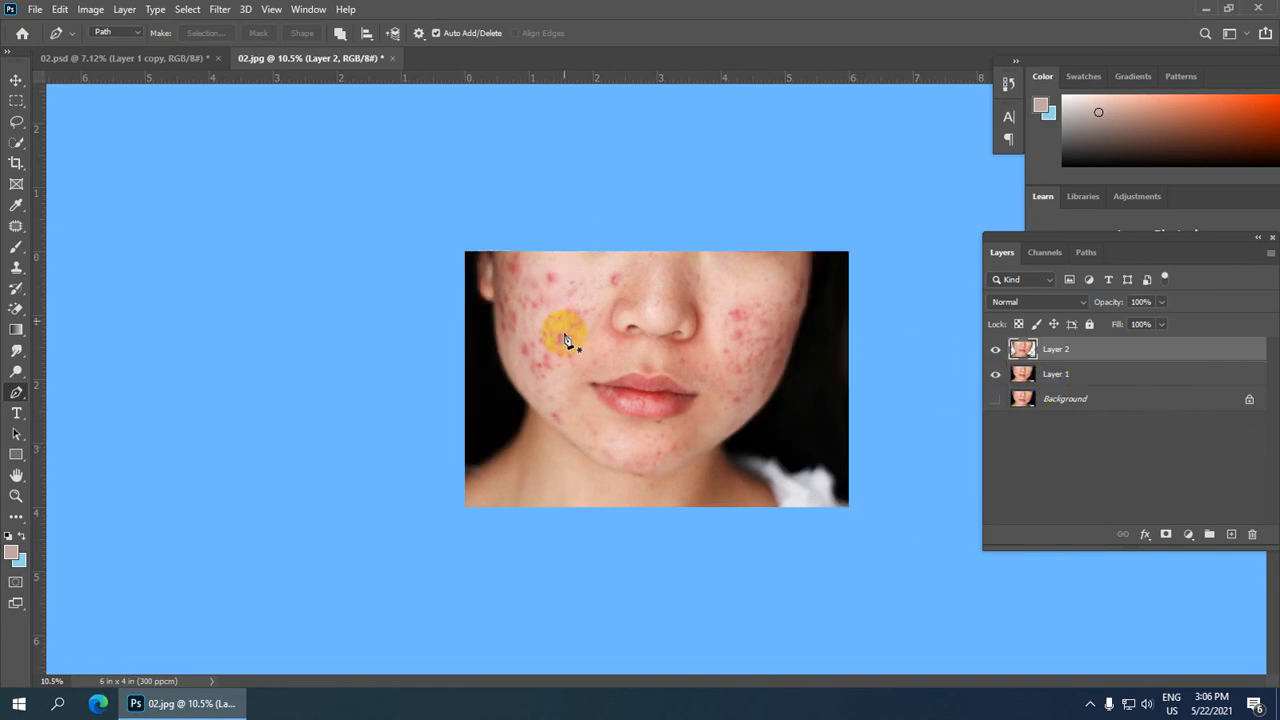
Step: Add a Selective Color adjustment for Reds with Cyan +74, Magenta -6, Yellow +3 and Black -27
{"action": "key", "text": "ctrl+plus"}
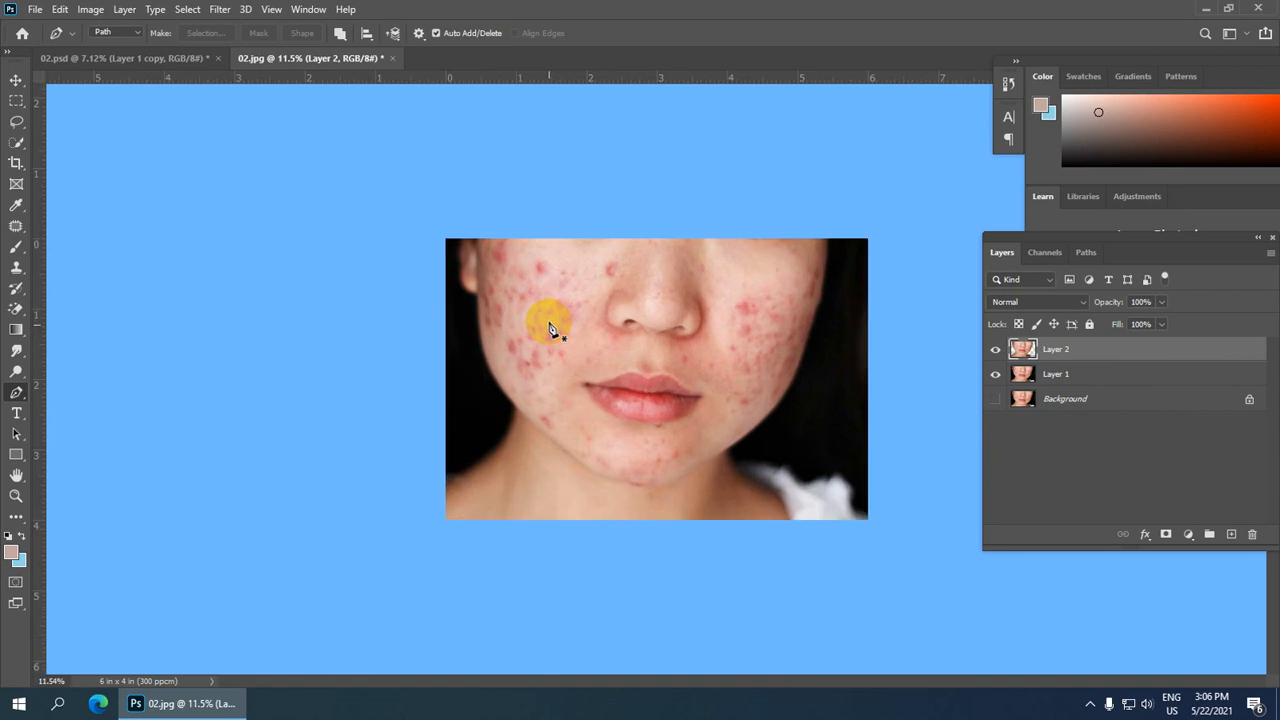
{"action": "scroll", "coordinate": [614, 349], "scroll_direction": "up", "scroll_amount": 5}
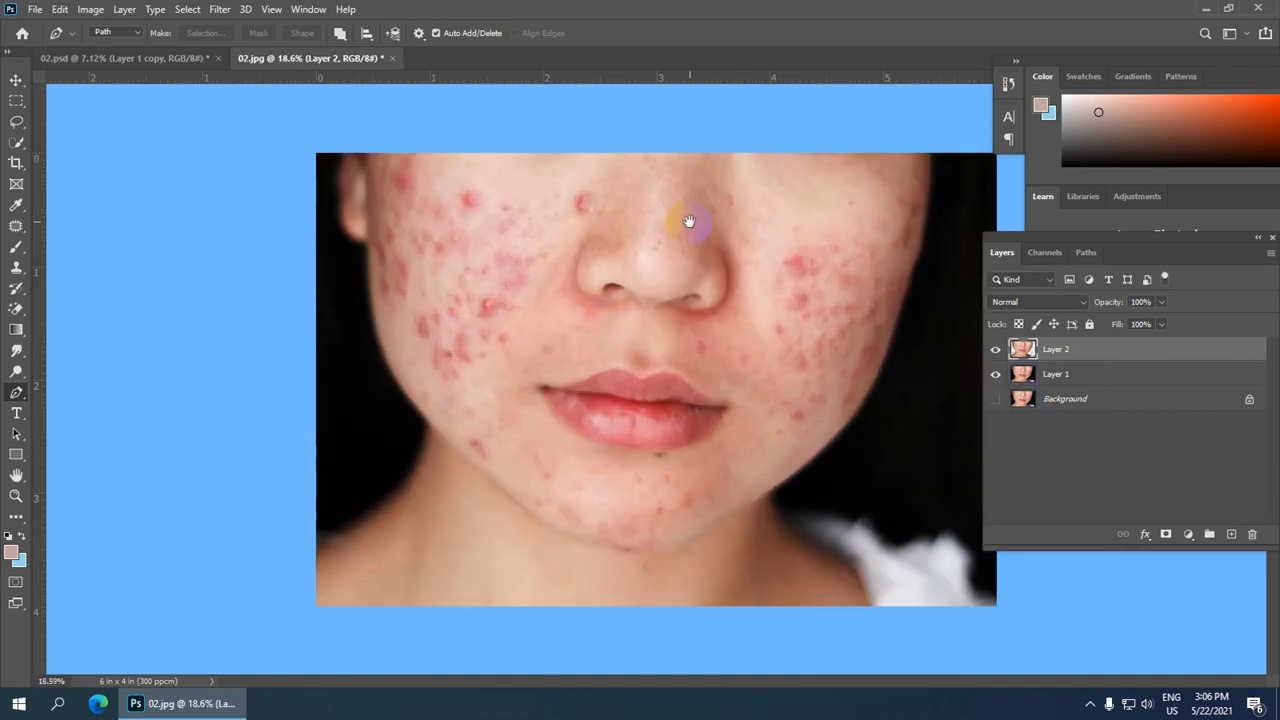
{"action": "scroll", "coordinate": [662, 273], "scroll_direction": "up", "scroll_amount": 1}
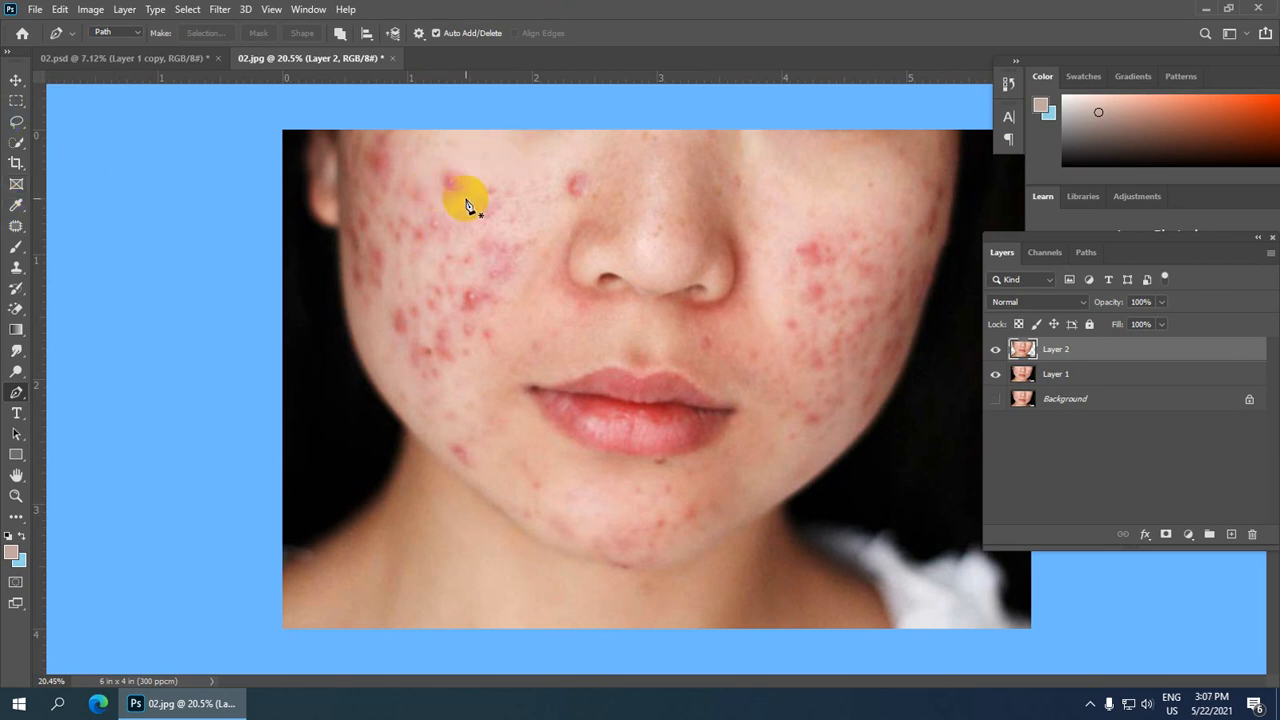
{"action": "scroll", "coordinate": [655, 382], "scroll_direction": "down", "scroll_amount": 2}
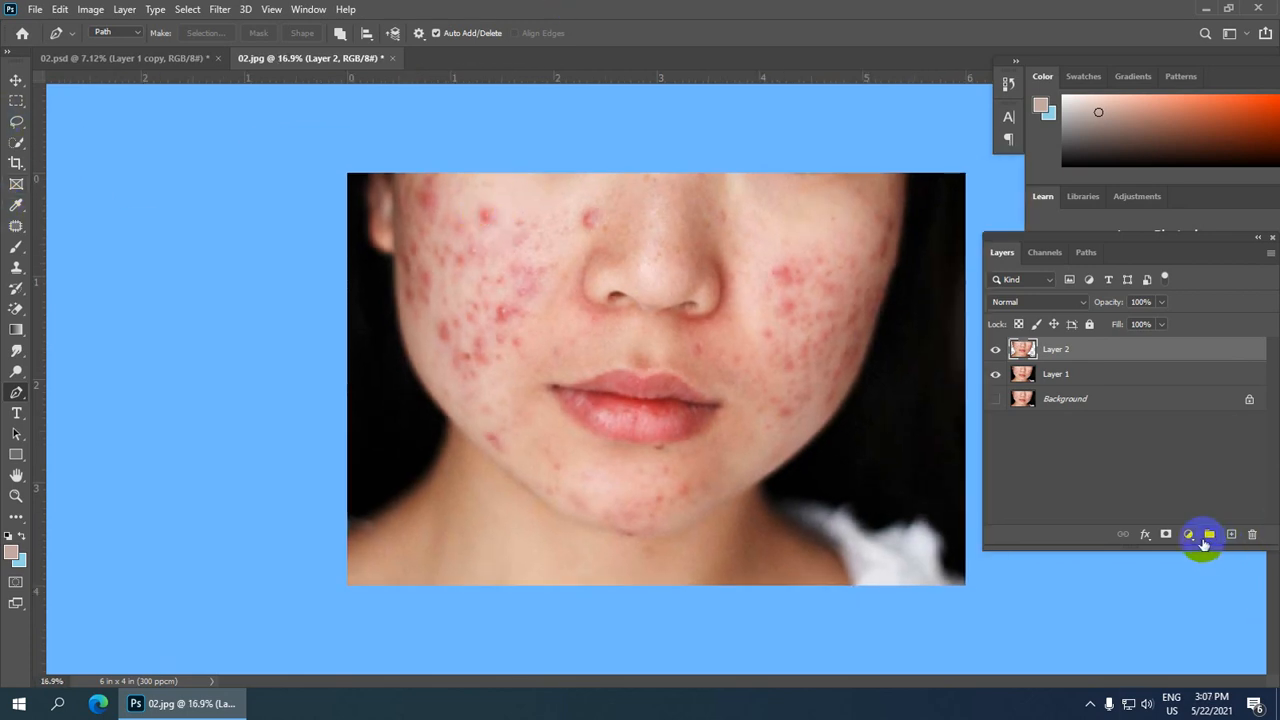
{"action": "left_click", "coordinate": [1189, 534]}
{"action": "left_click", "coordinate": [1187, 526]}
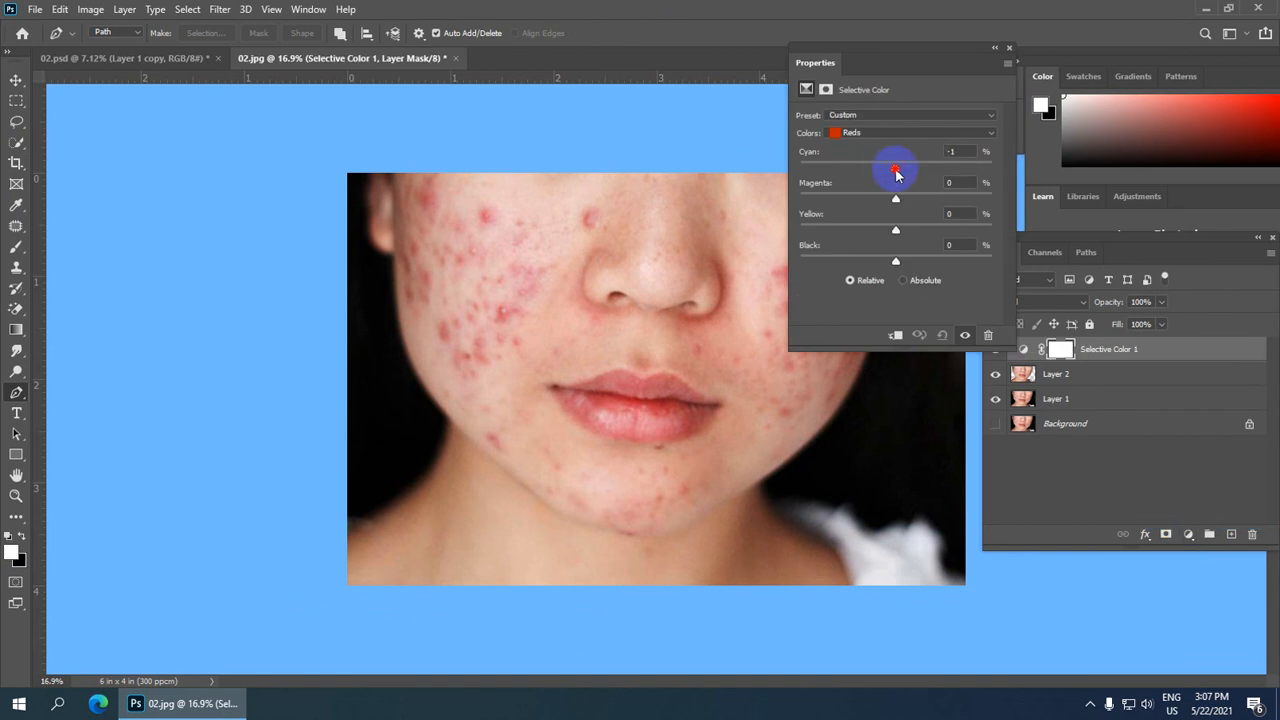
{"action": "left_click_drag", "start_coordinate": [897, 175], "coordinate": [971, 178]}
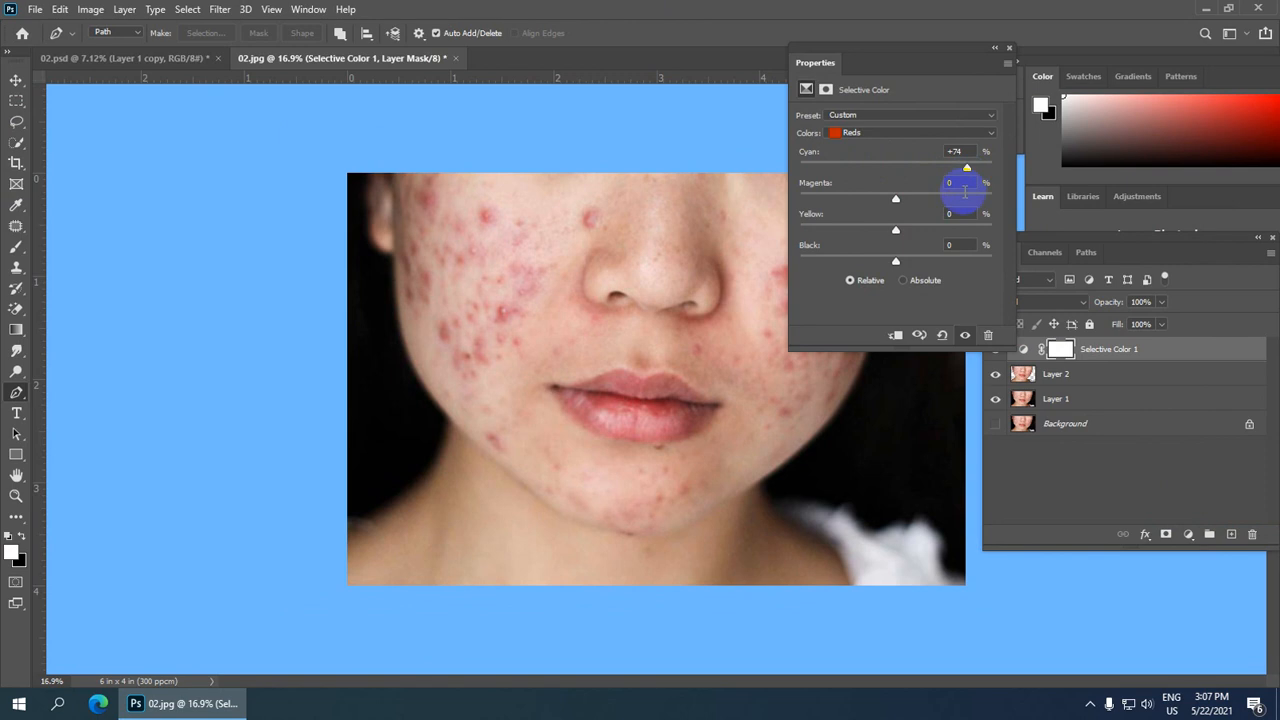
{"action": "left_click_drag", "start_coordinate": [896, 202], "coordinate": [886, 203]}
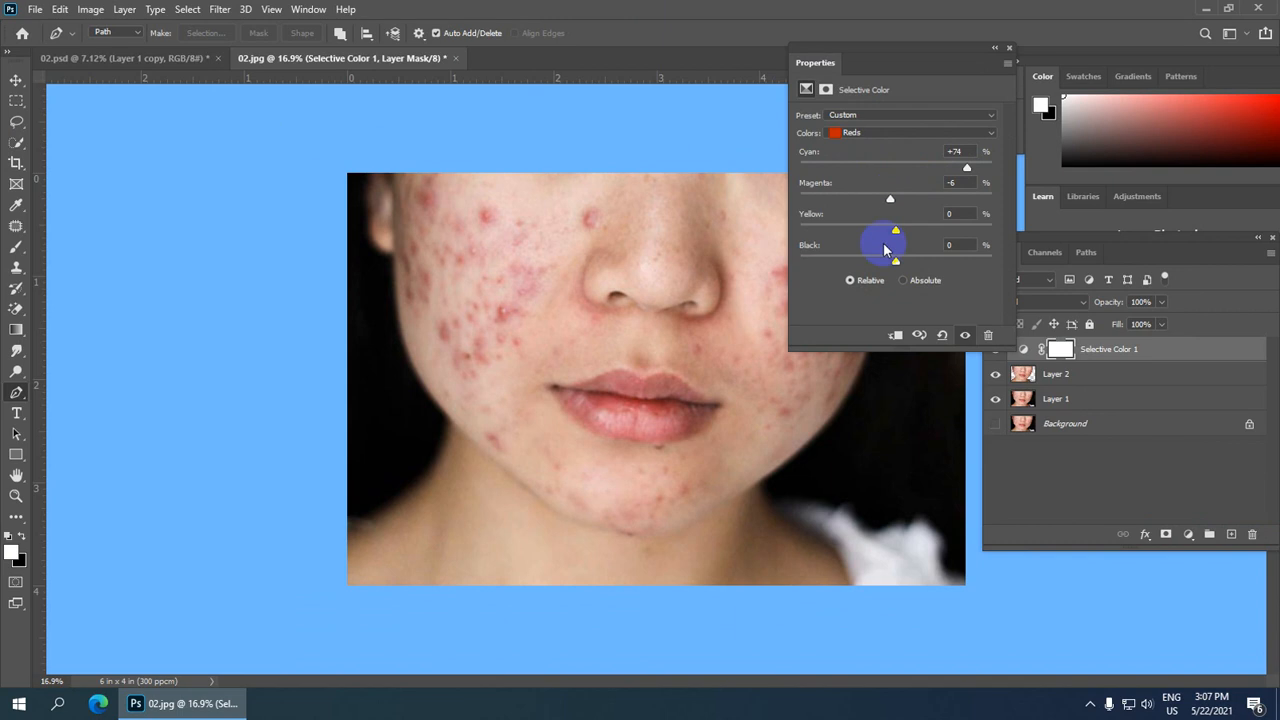
{"action": "mouse_move", "coordinate": [894, 232]}
{"action": "left_mouse_down"}
{"action": "mouse_move", "coordinate": [908, 225]}
{"action": "mouse_move", "coordinate": [878, 229]}
{"action": "mouse_move", "coordinate": [903, 230]}
{"action": "mouse_move", "coordinate": [911, 266]}
{"action": "mouse_move", "coordinate": [926, 262]}
{"action": "mouse_move", "coordinate": [869, 262]}
{"action": "left_mouse_up"}
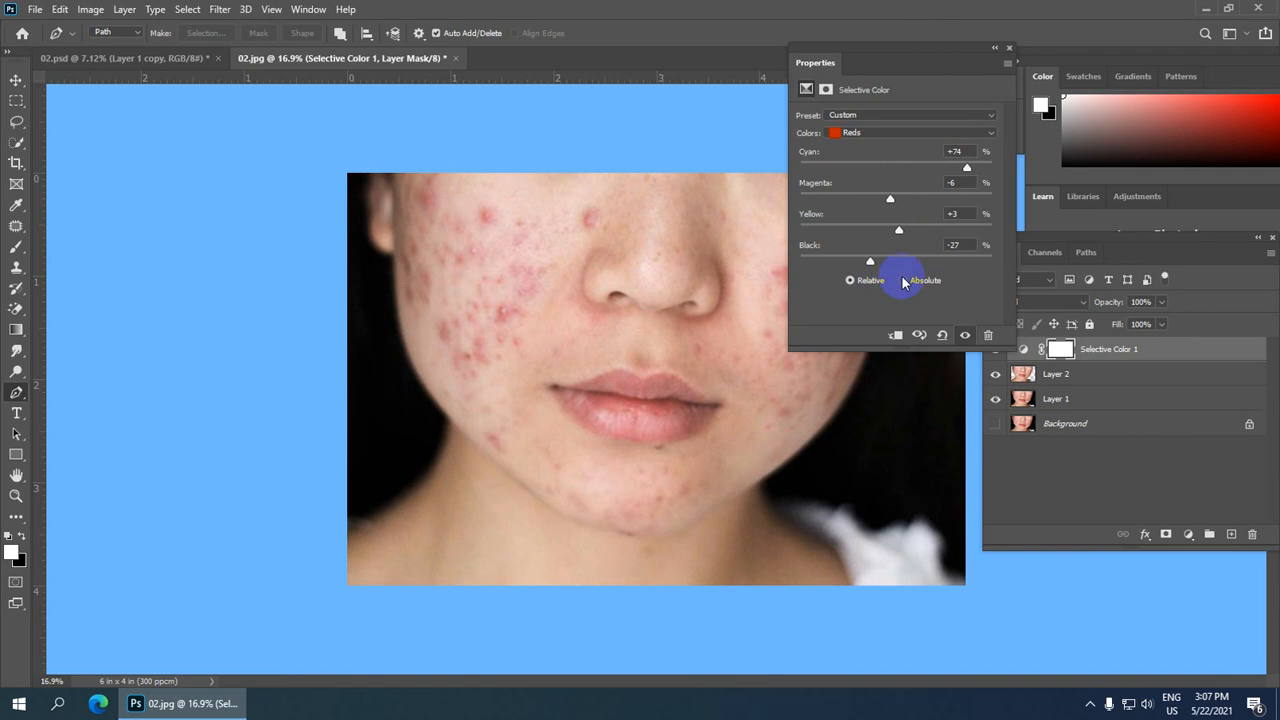
{"action": "left_click", "coordinate": [1008, 48]}
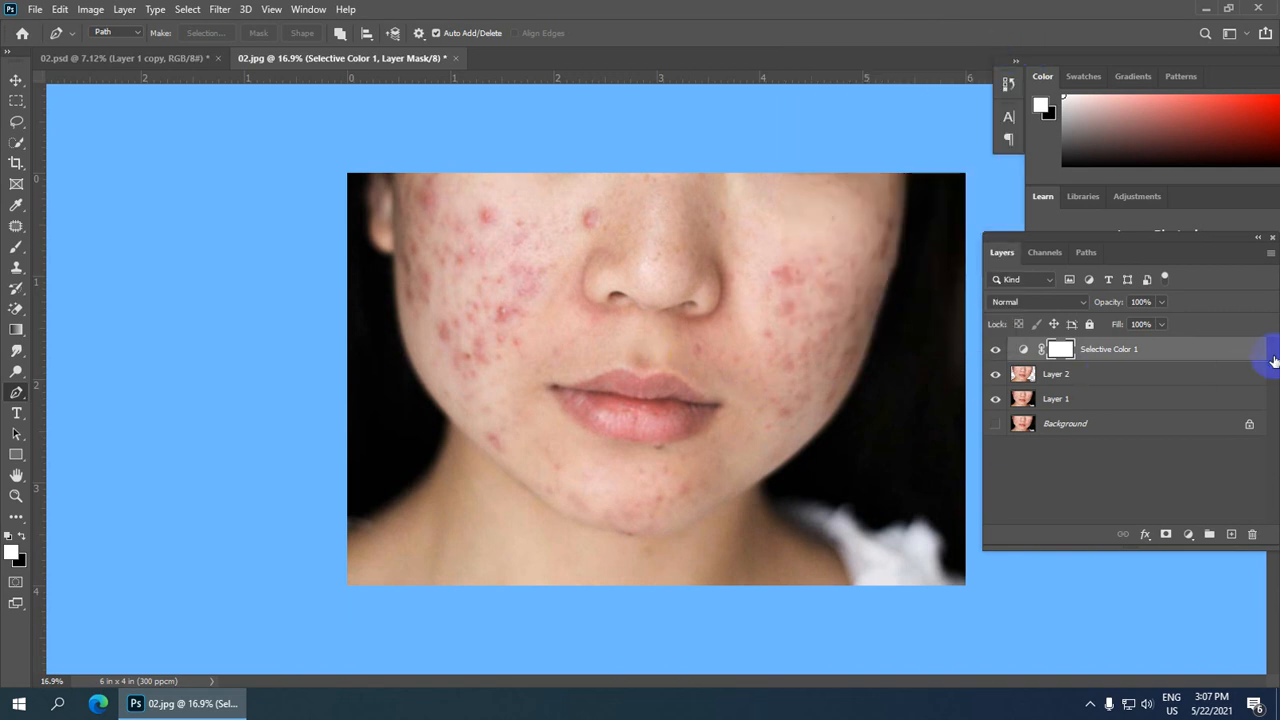
Step: Select Layer 2 and clear the active selection
{"action": "left_click", "coordinate": [1078, 376]}
{"action": "left_click", "coordinate": [1068, 352], "text": "ctrl"}
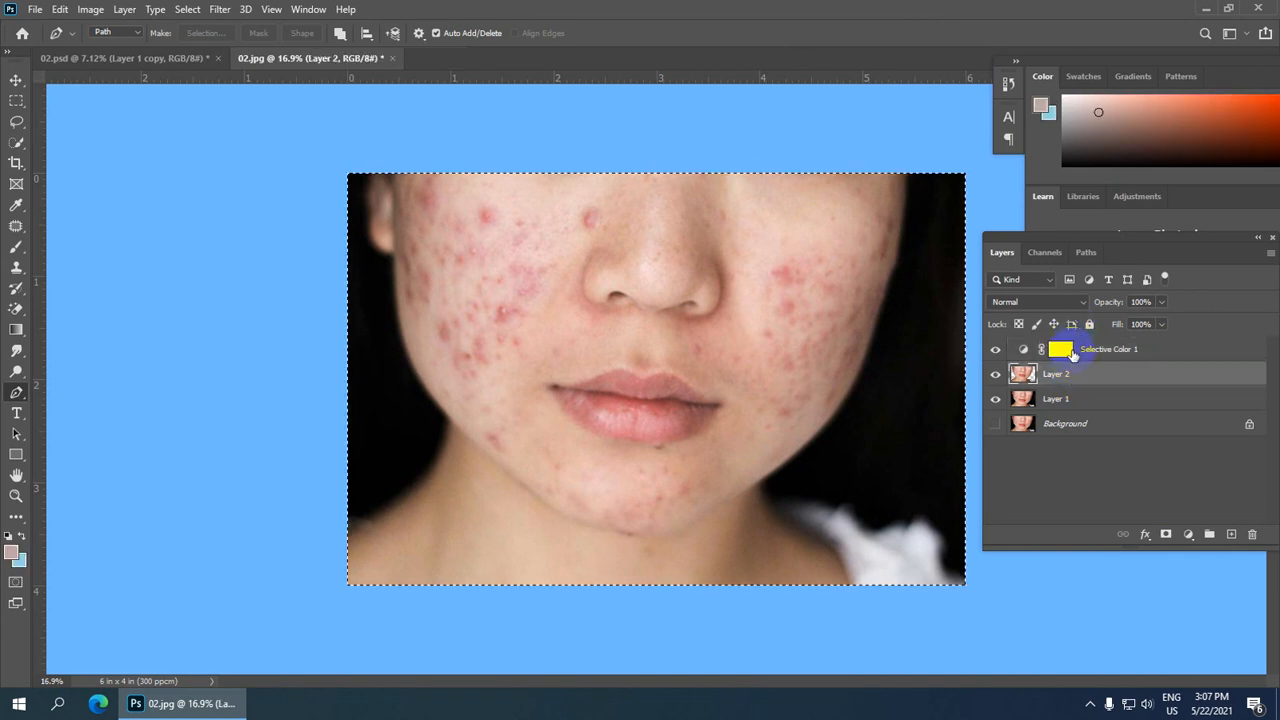
{"action": "key", "text": "ctrl+d"}
{"action": "scroll", "coordinate": [905, 372], "scroll_direction": "down", "scroll_amount": 4}
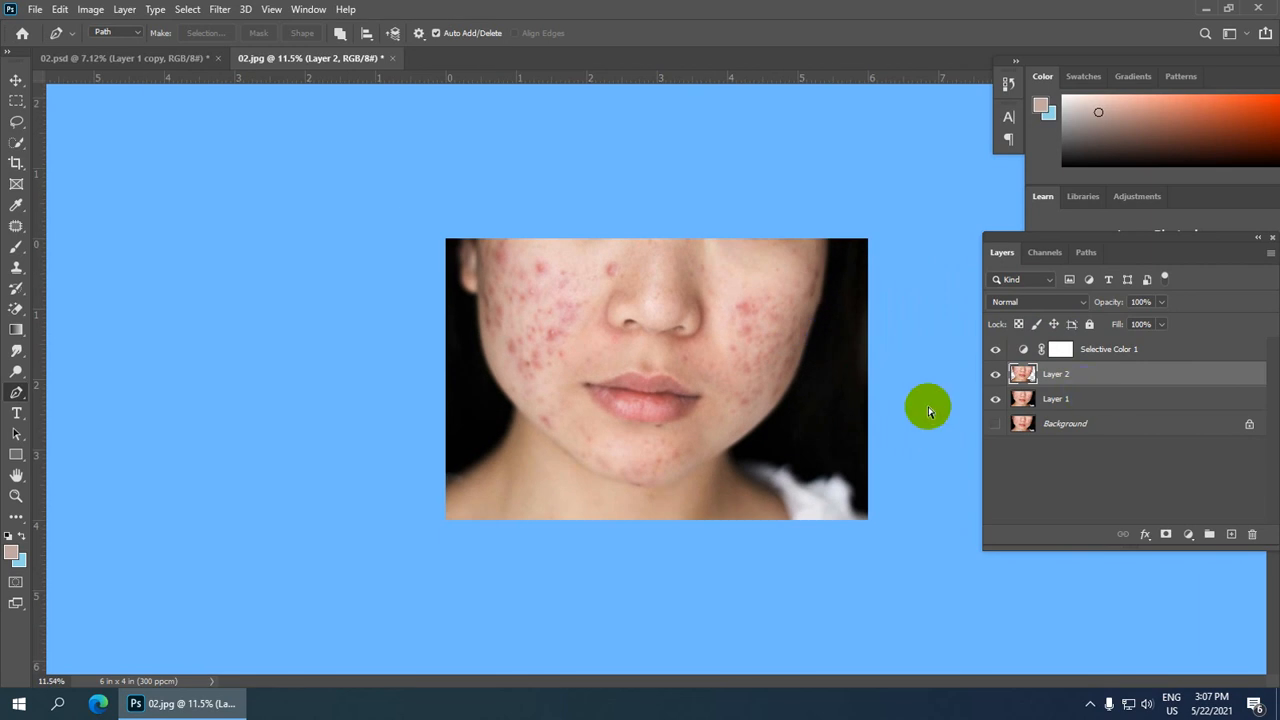
Step: Switch to the Spot Healing Brush and heal blemishes on the upper left cheek near the temple
{"action": "scroll", "coordinate": [594, 285], "scroll_direction": "up", "scroll_amount": 5}
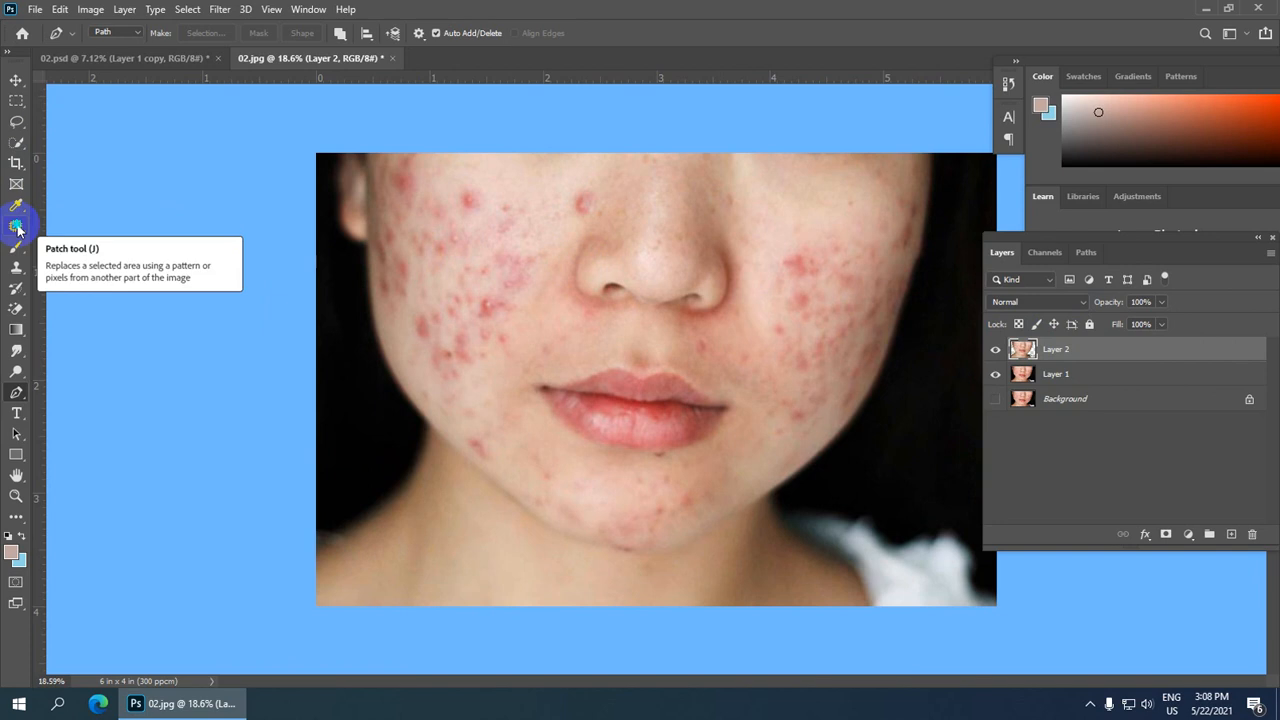
{"action": "left_click", "coordinate": [17, 228]}
{"action": "left_click", "coordinate": [138, 230]}
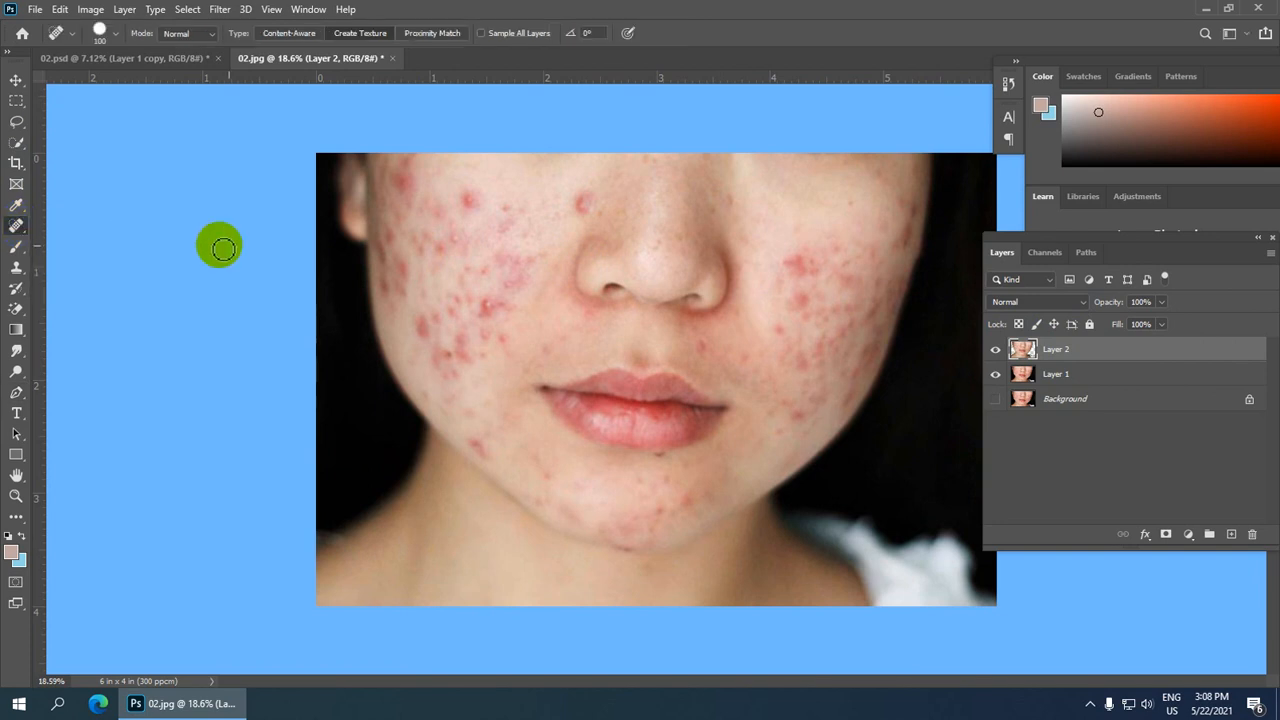
{"action": "scroll", "coordinate": [477, 206], "scroll_direction": "up", "scroll_amount": 3}
{"action": "left_click_drag", "start_coordinate": [410, 118], "coordinate": [390, 246]}
{"action": "scroll", "coordinate": [405, 323], "scroll_direction": "up", "scroll_amount": 1}
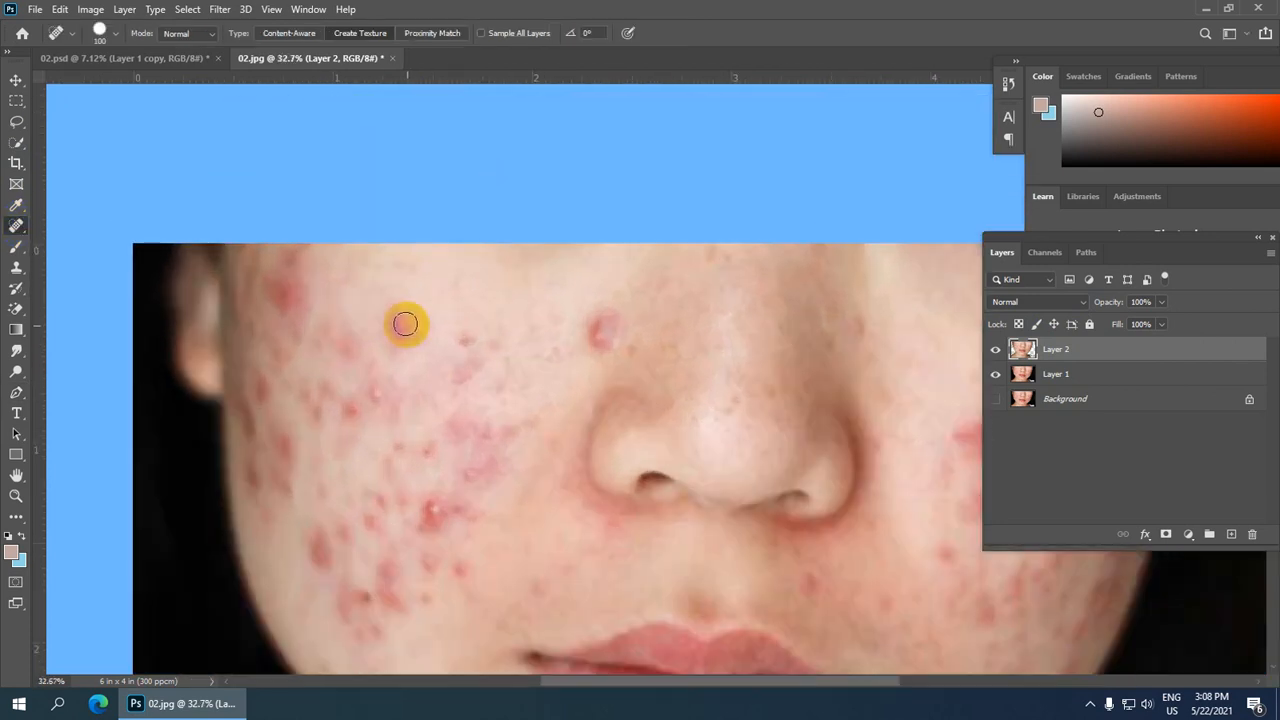
{"action": "left_click_drag", "start_coordinate": [405, 328], "coordinate": [403, 337]}
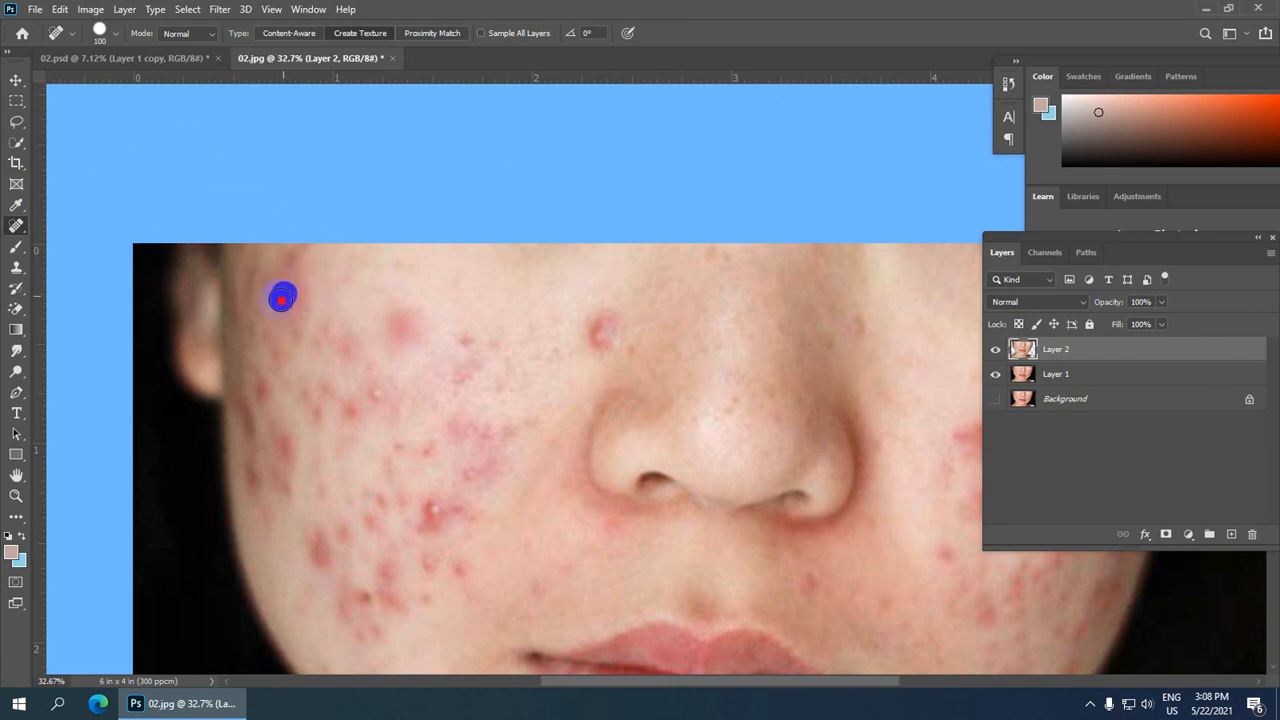
{"action": "left_click", "coordinate": [282, 297]}
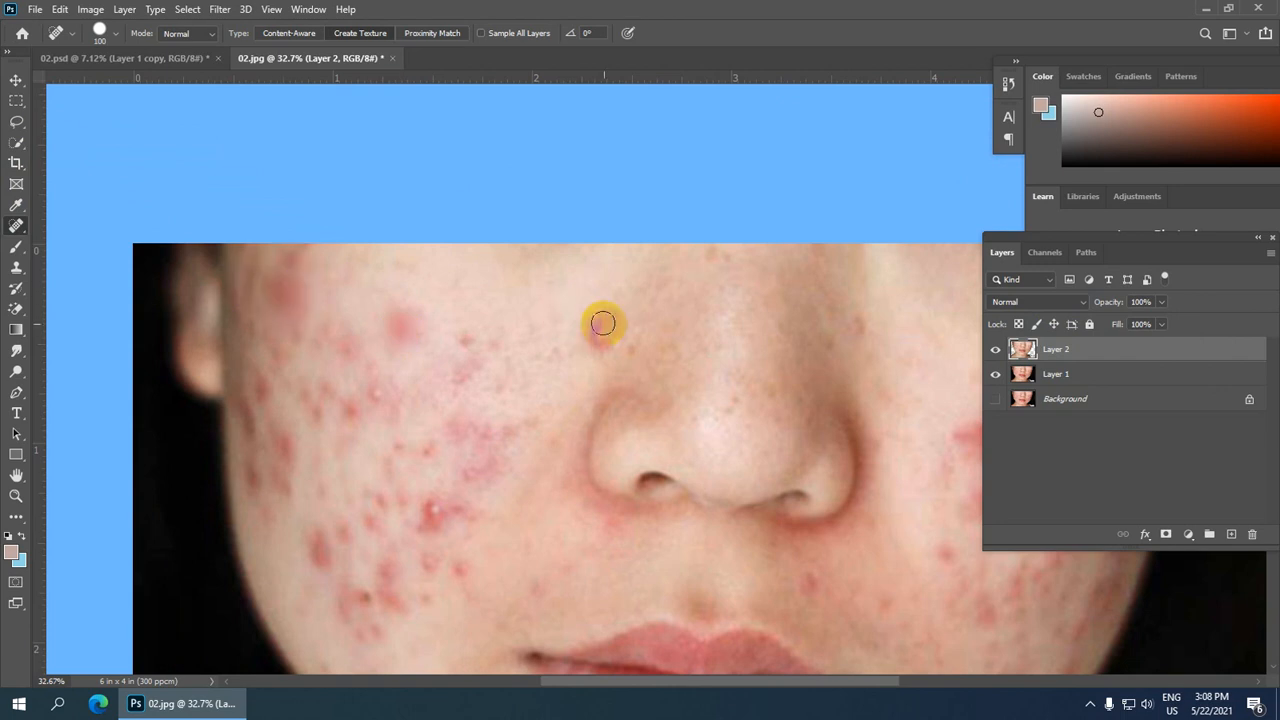
{"action": "scroll", "coordinate": [570, 250], "scroll_direction": "down", "scroll_amount": 3}
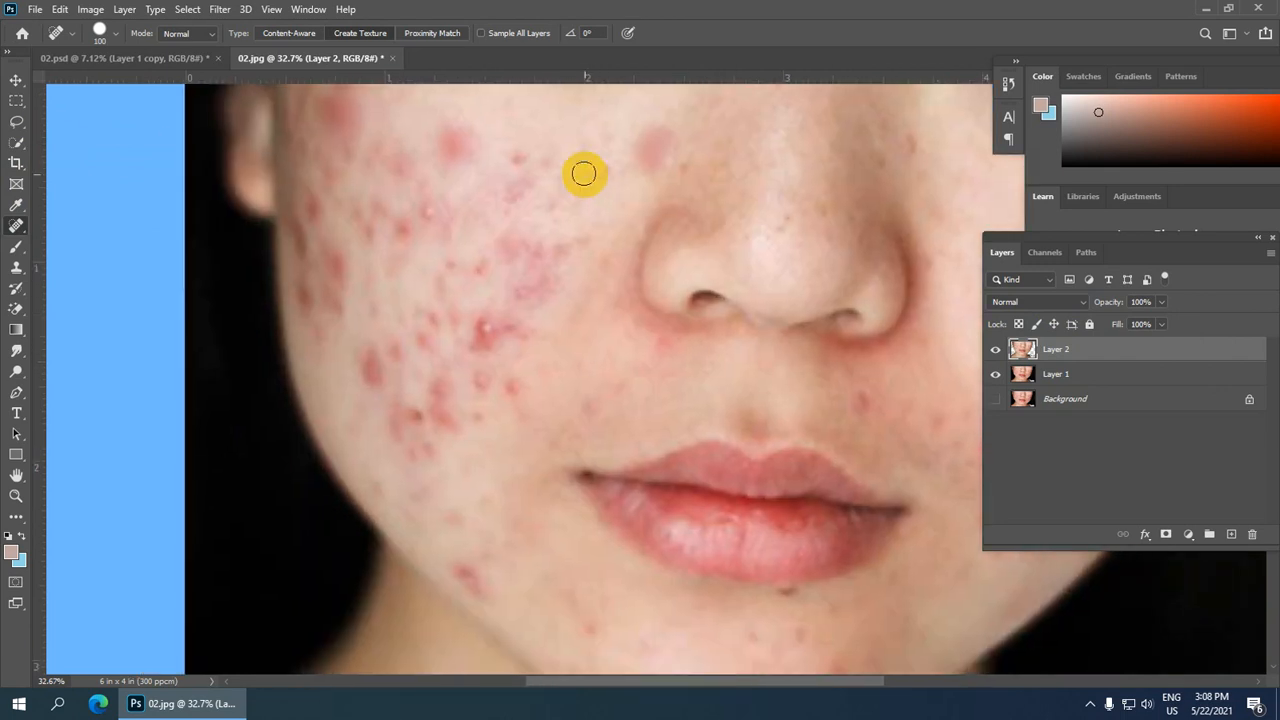
{"action": "mouse_move", "coordinate": [517, 146]}
{"action": "left_mouse_down"}
{"action": "mouse_move", "coordinate": [504, 212]}
{"action": "mouse_move", "coordinate": [529, 188]}
{"action": "mouse_move", "coordinate": [547, 204]}
{"action": "mouse_move", "coordinate": [562, 177]}
{"action": "mouse_move", "coordinate": [547, 203]}
{"action": "mouse_move", "coordinate": [516, 190]}
{"action": "mouse_move", "coordinate": [505, 216]}
{"action": "mouse_move", "coordinate": [469, 203]}
{"action": "mouse_move", "coordinate": [564, 236]}
{"action": "mouse_move", "coordinate": [583, 262]}
{"action": "left_mouse_up"}
{"action": "left_click_drag", "start_coordinate": [606, 131], "coordinate": [597, 190]}
{"action": "left_click", "coordinate": [575, 211]}
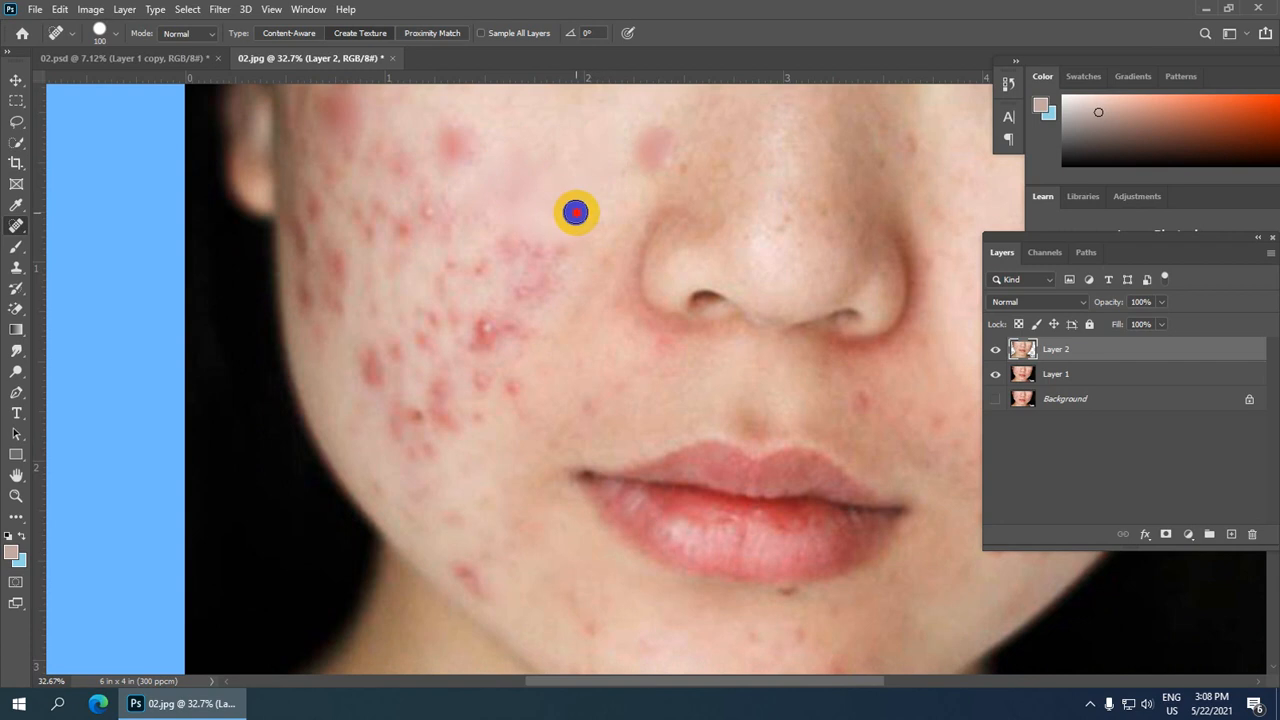
Step: Heal the acne spots across the middle of the left cheek
{"action": "mouse_move", "coordinate": [543, 244]}
{"action": "left_mouse_down"}
{"action": "mouse_move", "coordinate": [543, 283]}
{"action": "mouse_move", "coordinate": [563, 272]}
{"action": "left_mouse_up"}
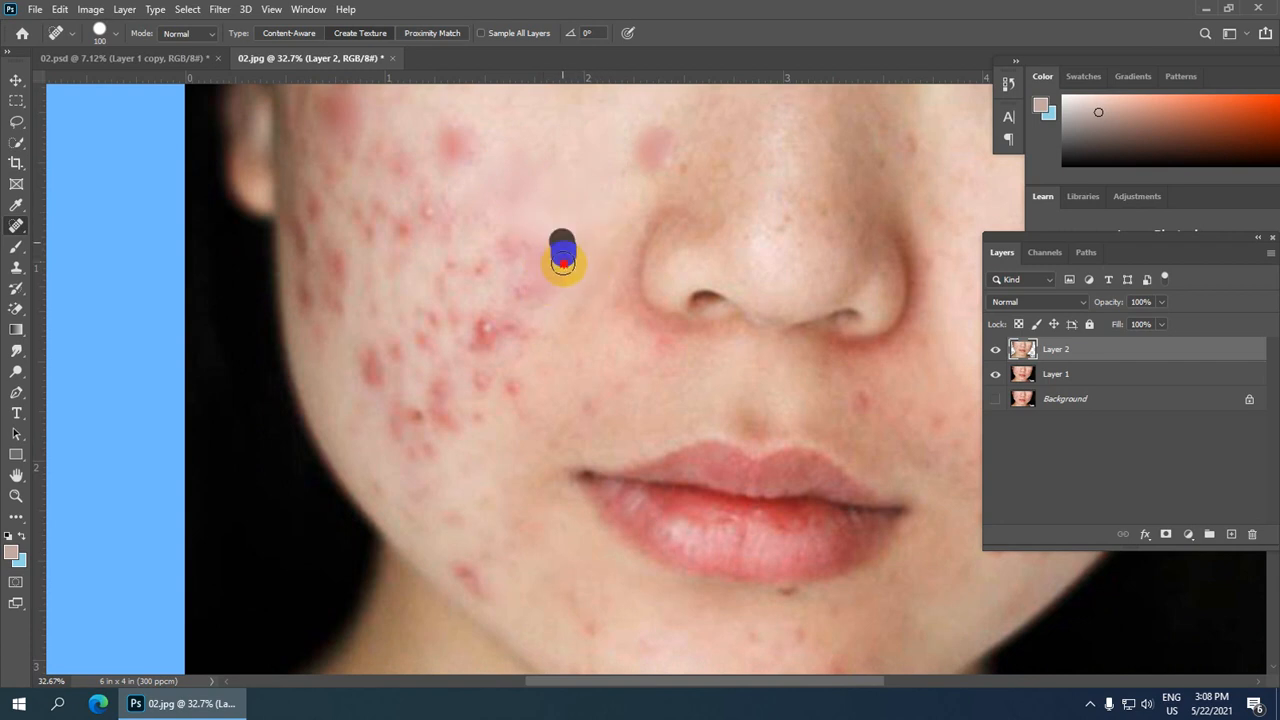
{"action": "mouse_move", "coordinate": [526, 223]}
{"action": "left_mouse_down"}
{"action": "mouse_move", "coordinate": [526, 297]}
{"action": "mouse_move", "coordinate": [519, 268]}
{"action": "mouse_move", "coordinate": [481, 272]}
{"action": "mouse_move", "coordinate": [539, 208]}
{"action": "mouse_move", "coordinate": [474, 261]}
{"action": "mouse_move", "coordinate": [509, 246]}
{"action": "mouse_move", "coordinate": [520, 262]}
{"action": "mouse_move", "coordinate": [491, 251]}
{"action": "left_mouse_up"}
{"action": "scroll", "coordinate": [535, 250], "scroll_direction": "down", "scroll_amount": 2}
{"action": "left_click_drag", "start_coordinate": [491, 253], "coordinate": [491, 300]}
{"action": "mouse_move", "coordinate": [491, 297]}
{"action": "left_mouse_down"}
{"action": "mouse_move", "coordinate": [523, 297]}
{"action": "mouse_move", "coordinate": [466, 362]}
{"action": "left_mouse_up"}
{"action": "left_click_drag", "start_coordinate": [478, 330], "coordinate": [449, 349]}
{"action": "mouse_move", "coordinate": [446, 286]}
{"action": "left_mouse_down"}
{"action": "mouse_move", "coordinate": [446, 334]}
{"action": "mouse_move", "coordinate": [409, 360]}
{"action": "left_mouse_up"}
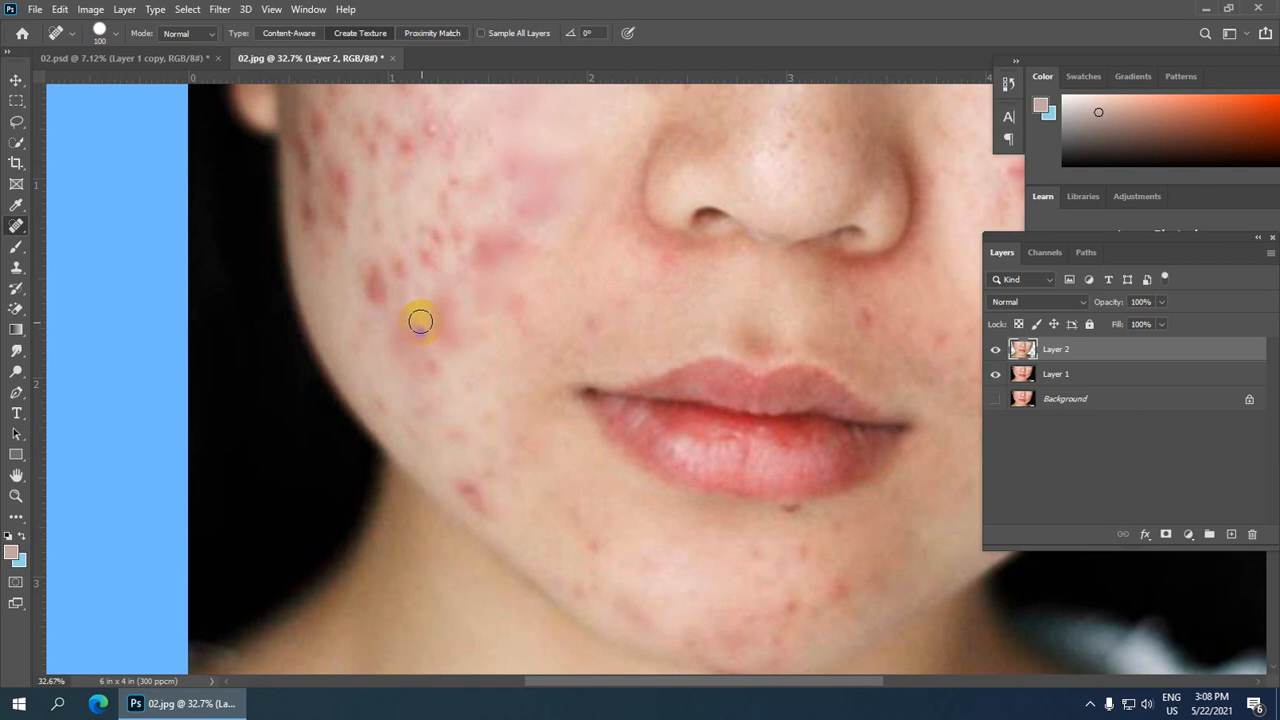
{"action": "left_click_drag", "start_coordinate": [421, 312], "coordinate": [443, 372]}
{"action": "left_click_drag", "start_coordinate": [361, 266], "coordinate": [376, 307]}
{"action": "mouse_move", "coordinate": [395, 250]}
{"action": "left_mouse_down"}
{"action": "mouse_move", "coordinate": [396, 285]}
{"action": "mouse_move", "coordinate": [420, 247]}
{"action": "left_mouse_up"}
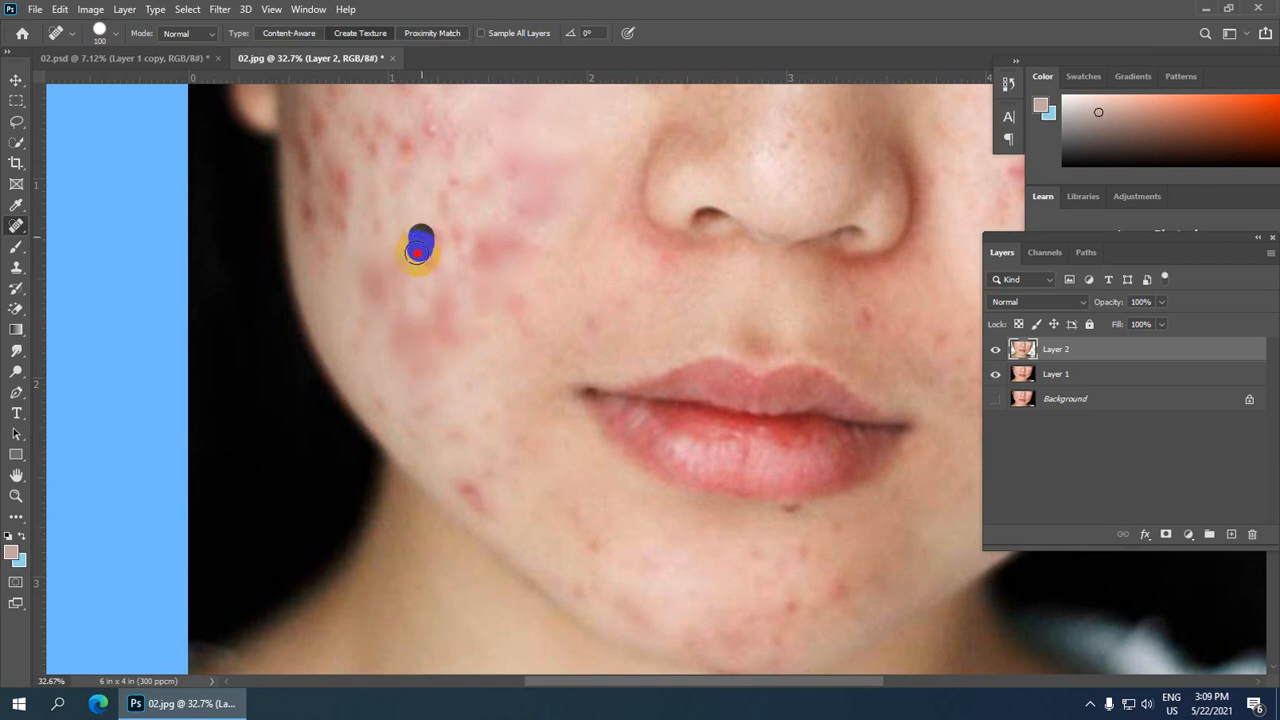
Step: Heal further blemishes over the upper and outer left cheek
{"action": "left_click_drag", "start_coordinate": [511, 170], "coordinate": [454, 300]}
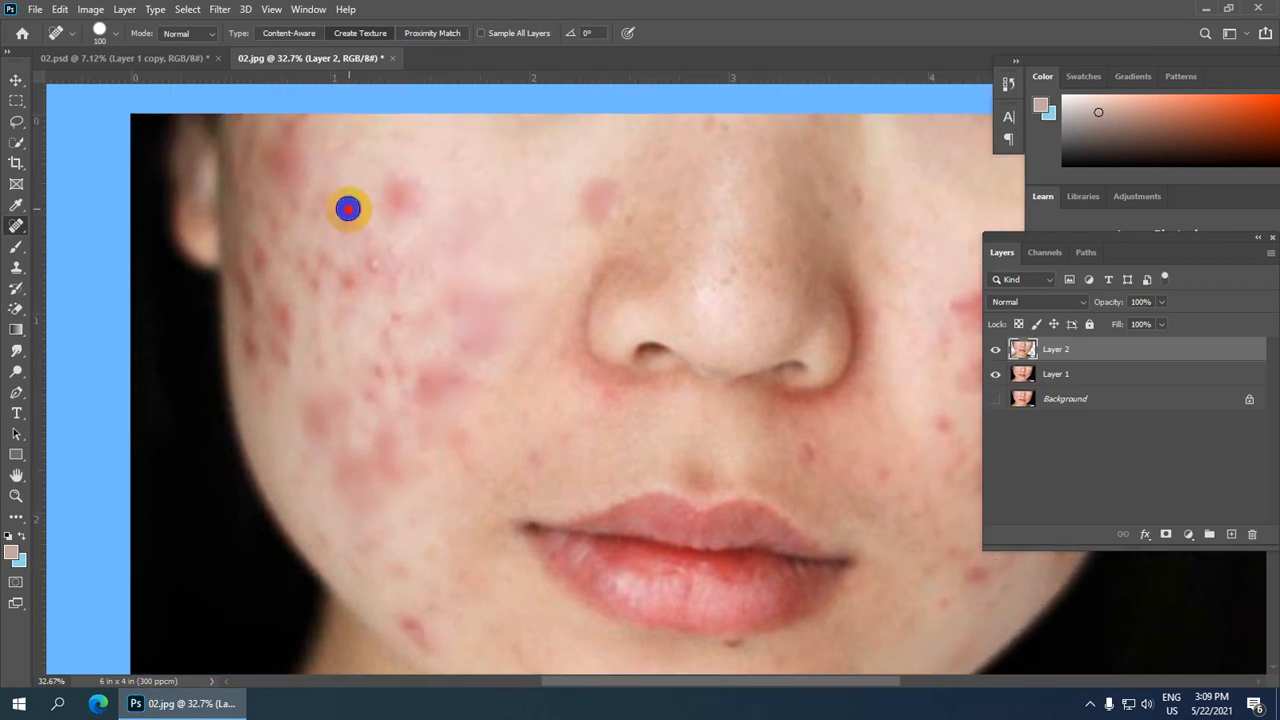
{"action": "left_click", "coordinate": [347, 208]}
{"action": "mouse_move", "coordinate": [369, 234]}
{"action": "left_mouse_down"}
{"action": "mouse_move", "coordinate": [364, 289]}
{"action": "mouse_move", "coordinate": [403, 322]}
{"action": "left_mouse_up"}
{"action": "mouse_move", "coordinate": [337, 266]}
{"action": "left_mouse_down"}
{"action": "mouse_move", "coordinate": [309, 299]}
{"action": "mouse_move", "coordinate": [354, 290]}
{"action": "left_mouse_up"}
{"action": "left_click_drag", "start_coordinate": [309, 244], "coordinate": [309, 271]}
{"action": "left_click_drag", "start_coordinate": [274, 217], "coordinate": [274, 255]}
{"action": "key", "text": "space"}
{"action": "left_click_drag", "start_coordinate": [360, 270], "coordinate": [391, 159]}
{"action": "left_click_drag", "start_coordinate": [293, 127], "coordinate": [287, 194]}
{"action": "left_click_drag", "start_coordinate": [283, 166], "coordinate": [290, 250]}
{"action": "mouse_move", "coordinate": [307, 185]}
{"action": "left_mouse_down"}
{"action": "mouse_move", "coordinate": [317, 253]}
{"action": "mouse_move", "coordinate": [298, 270]}
{"action": "mouse_move", "coordinate": [296, 308]}
{"action": "left_mouse_up"}
{"action": "left_click_drag", "start_coordinate": [337, 218], "coordinate": [340, 275]}
{"action": "left_click_drag", "start_coordinate": [408, 222], "coordinate": [394, 290]}
{"action": "left_click_drag", "start_coordinate": [436, 236], "coordinate": [406, 292]}
{"action": "left_click_drag", "start_coordinate": [426, 200], "coordinate": [418, 272]}
{"action": "left_click_drag", "start_coordinate": [436, 128], "coordinate": [451, 191]}
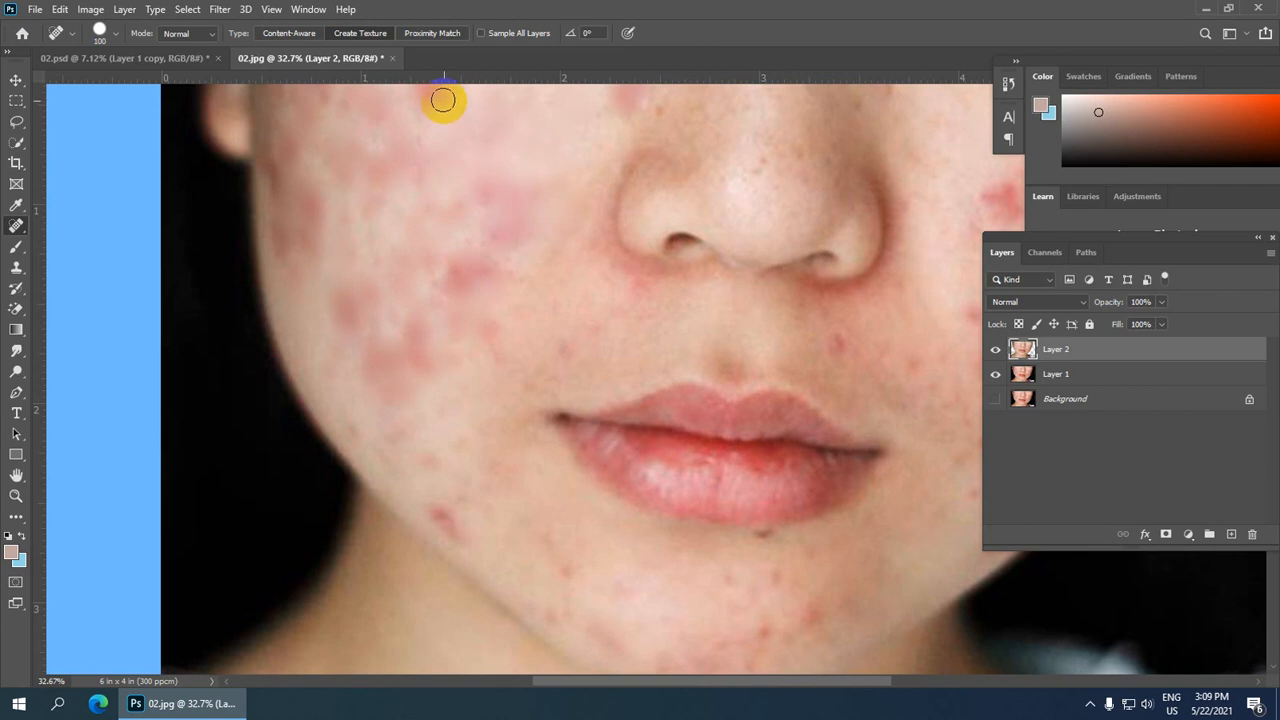
Step: Heal the spots between the left cheek and the nose, including beside the nostril
{"action": "mouse_move", "coordinate": [443, 100]}
{"action": "left_mouse_down"}
{"action": "mouse_move", "coordinate": [406, 157]}
{"action": "mouse_move", "coordinate": [403, 188]}
{"action": "left_mouse_up"}
{"action": "left_click_drag", "start_coordinate": [476, 172], "coordinate": [481, 262]}
{"action": "left_click_drag", "start_coordinate": [623, 131], "coordinate": [502, 259]}
{"action": "left_click_drag", "start_coordinate": [707, 190], "coordinate": [622, 259]}
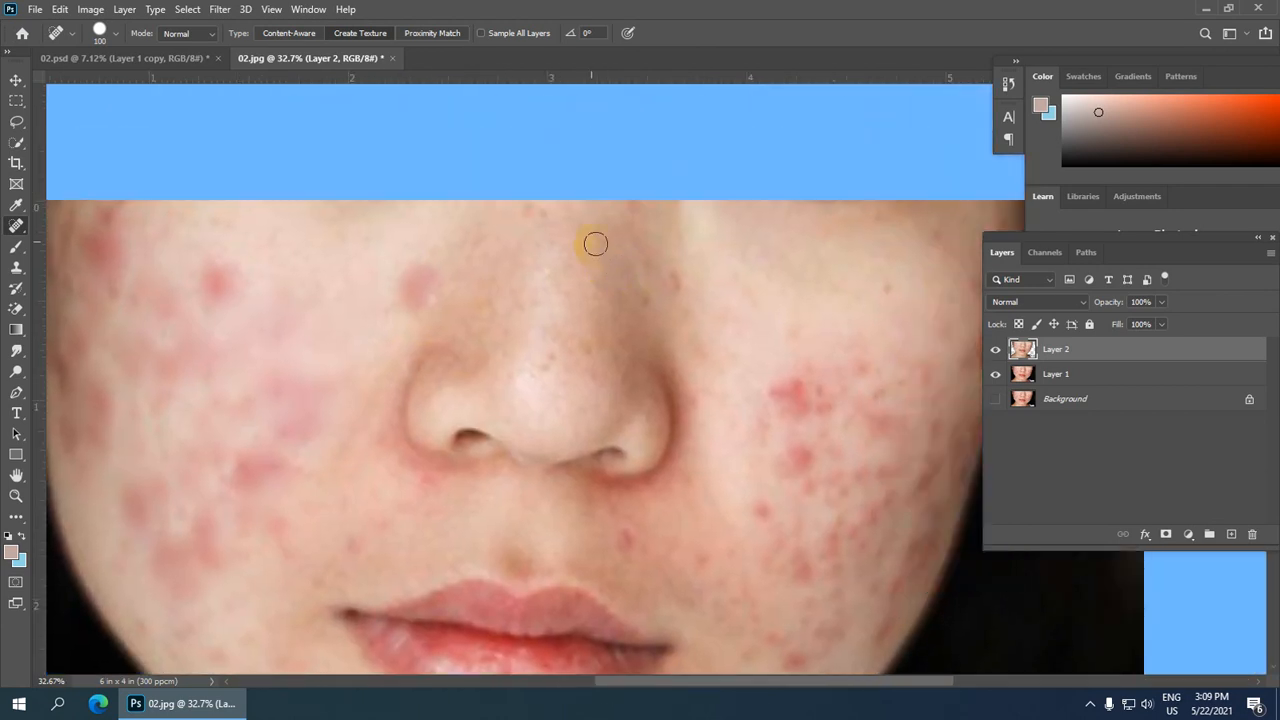
{"action": "left_click_drag", "start_coordinate": [530, 209], "coordinate": [534, 212]}
{"action": "left_click_drag", "start_coordinate": [540, 250], "coordinate": [534, 310]}
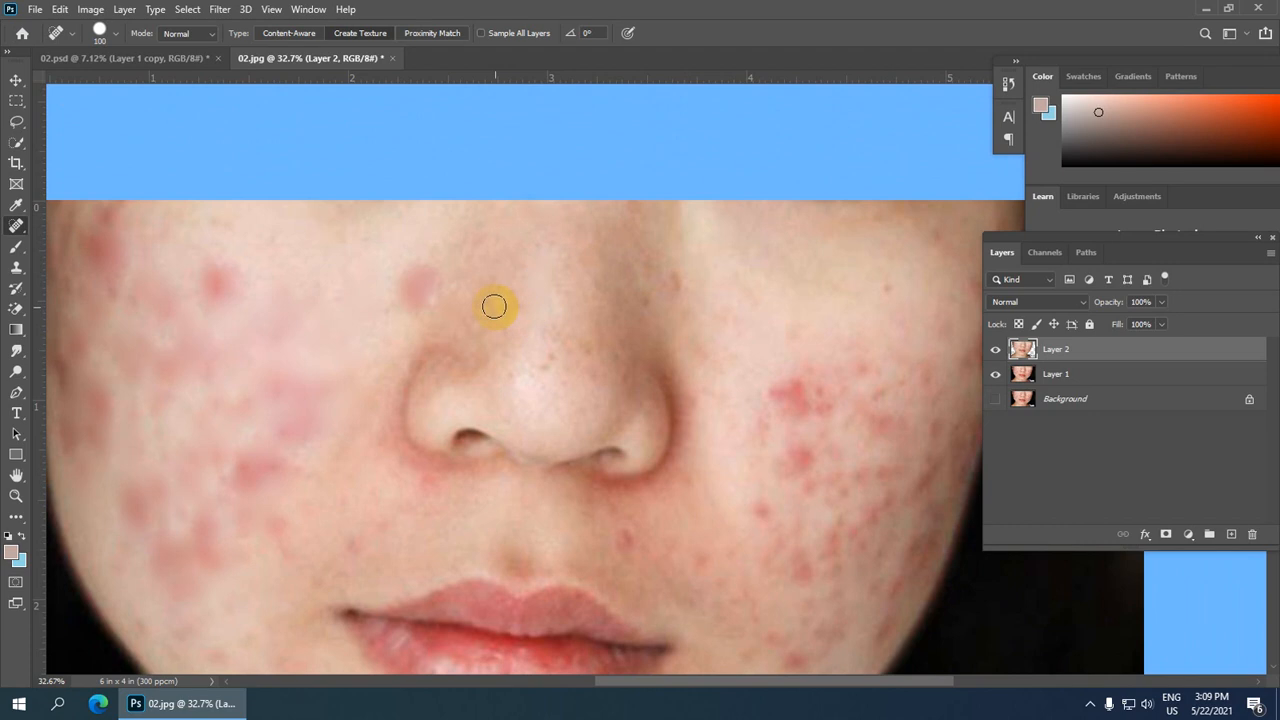
{"action": "left_click_drag", "start_coordinate": [492, 266], "coordinate": [473, 324]}
{"action": "left_click_drag", "start_coordinate": [497, 318], "coordinate": [516, 360]}
{"action": "left_click_drag", "start_coordinate": [514, 360], "coordinate": [515, 383]}
{"action": "left_click_drag", "start_coordinate": [546, 351], "coordinate": [547, 380]}
{"action": "left_click_drag", "start_coordinate": [561, 335], "coordinate": [563, 355]}
{"action": "left_click_drag", "start_coordinate": [594, 311], "coordinate": [610, 336]}
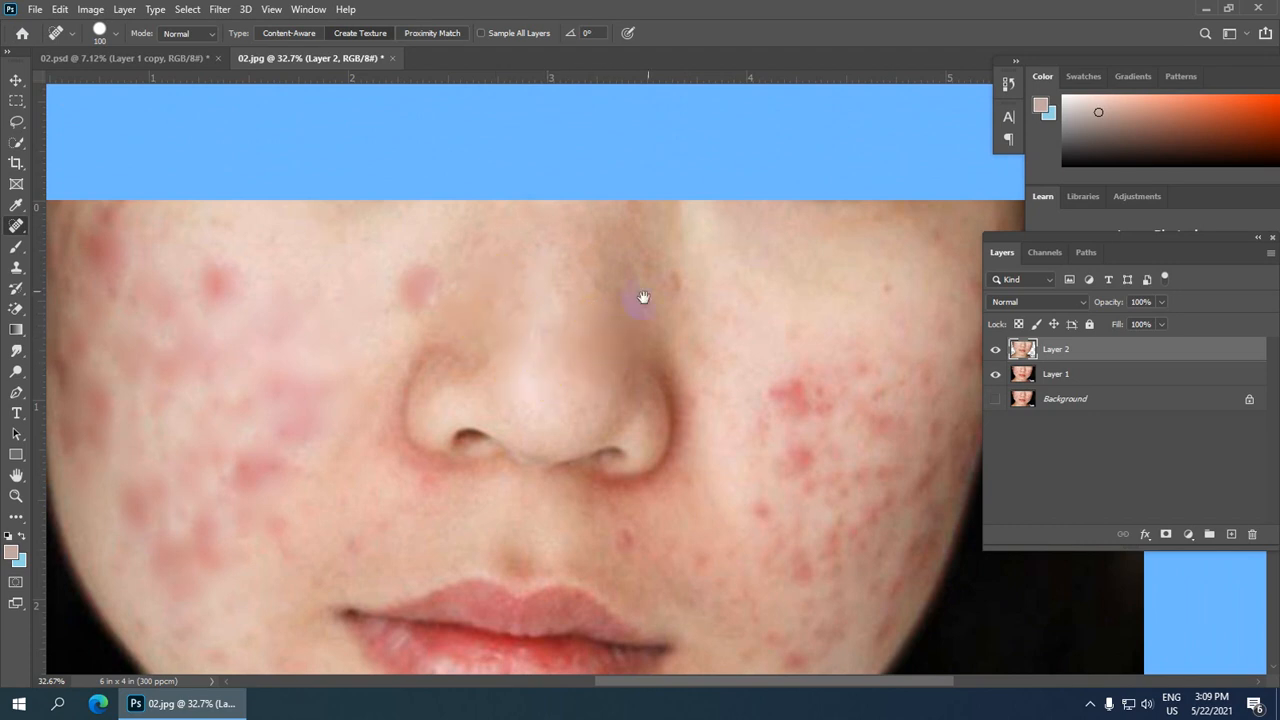
{"action": "mouse_move", "coordinate": [665, 255]}
{"action": "left_mouse_down"}
{"action": "mouse_move", "coordinate": [534, 140]}
{"action": "mouse_move", "coordinate": [551, 205]}
{"action": "left_mouse_up"}
Step: Heal the cluster of blemishes on the right cheek
{"action": "mouse_move", "coordinate": [780, 125]}
{"action": "left_mouse_down"}
{"action": "mouse_move", "coordinate": [838, 125]}
{"action": "mouse_move", "coordinate": [852, 250]}
{"action": "mouse_move", "coordinate": [860, 236]}
{"action": "left_mouse_up"}
{"action": "left_click_drag", "start_coordinate": [864, 218], "coordinate": [857, 246]}
{"action": "left_click_drag", "start_coordinate": [861, 182], "coordinate": [848, 236]}
{"action": "left_click_drag", "start_coordinate": [836, 162], "coordinate": [827, 241]}
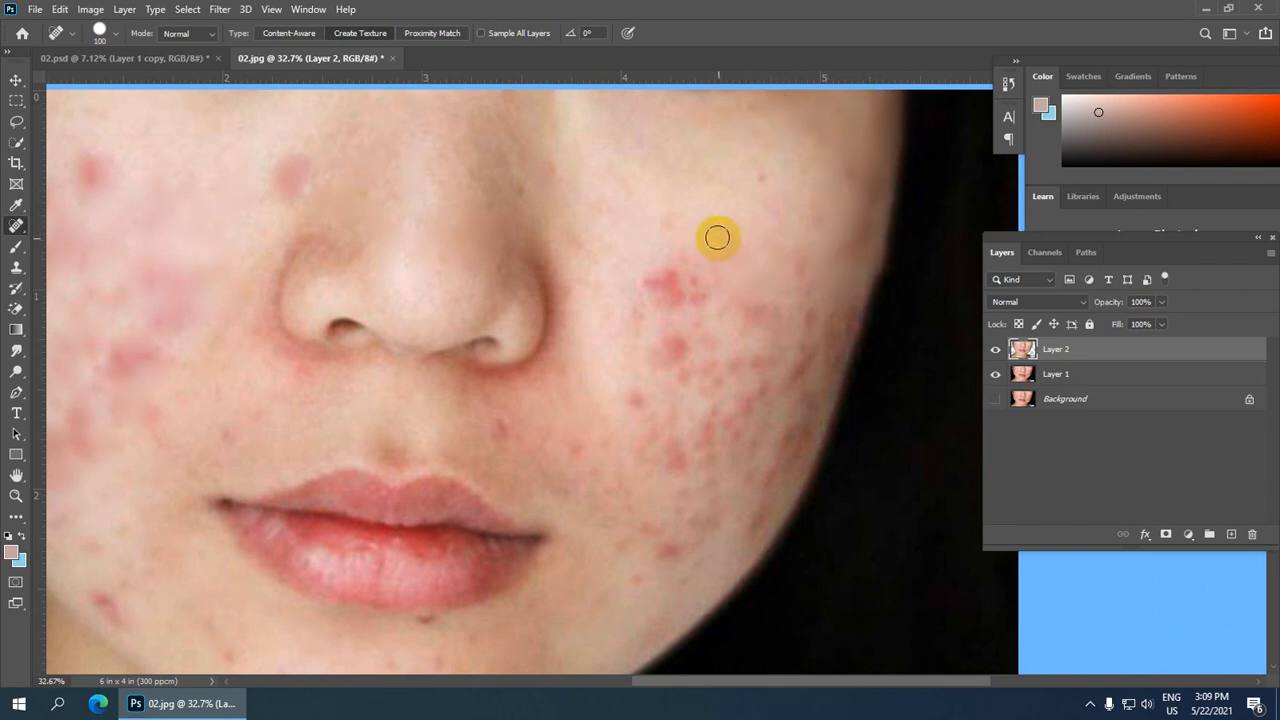
{"action": "left_click_drag", "start_coordinate": [707, 250], "coordinate": [688, 305]}
{"action": "mouse_move", "coordinate": [661, 243]}
{"action": "left_mouse_down"}
{"action": "mouse_move", "coordinate": [647, 319]}
{"action": "mouse_move", "coordinate": [677, 309]}
{"action": "left_mouse_up"}
{"action": "mouse_move", "coordinate": [671, 265]}
{"action": "left_mouse_down"}
{"action": "mouse_move", "coordinate": [667, 301]}
{"action": "mouse_move", "coordinate": [691, 329]}
{"action": "mouse_move", "coordinate": [685, 320]}
{"action": "mouse_move", "coordinate": [648, 400]}
{"action": "left_mouse_up"}
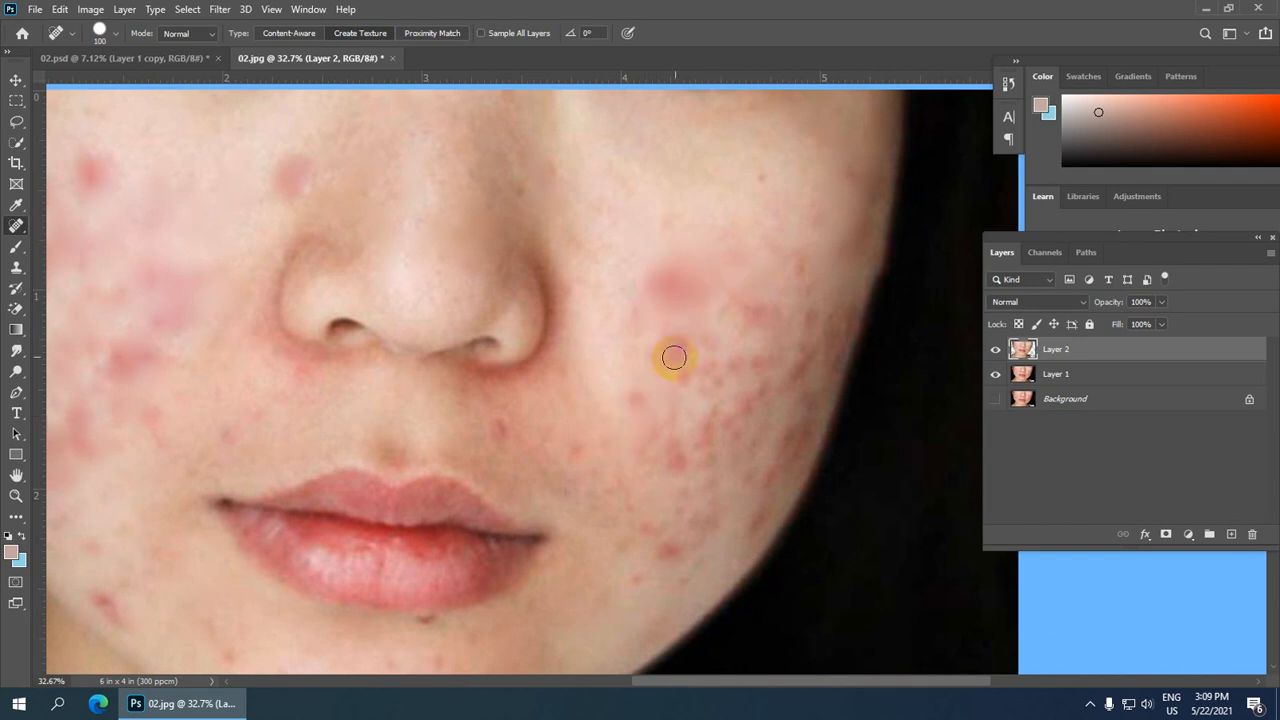
{"action": "left_click_drag", "start_coordinate": [675, 345], "coordinate": [675, 393]}
{"action": "left_click_drag", "start_coordinate": [700, 325], "coordinate": [700, 377]}
{"action": "left_click_drag", "start_coordinate": [732, 295], "coordinate": [735, 318]}
{"action": "mouse_move", "coordinate": [808, 229]}
{"action": "left_mouse_down"}
{"action": "mouse_move", "coordinate": [818, 322]}
{"action": "mouse_move", "coordinate": [800, 388]}
{"action": "left_mouse_up"}
{"action": "mouse_move", "coordinate": [836, 326]}
{"action": "left_mouse_down"}
{"action": "mouse_move", "coordinate": [813, 385]}
{"action": "mouse_move", "coordinate": [727, 400]}
{"action": "left_mouse_up"}
{"action": "scroll", "coordinate": [689, 200], "scroll_direction": "down", "scroll_amount": 3}
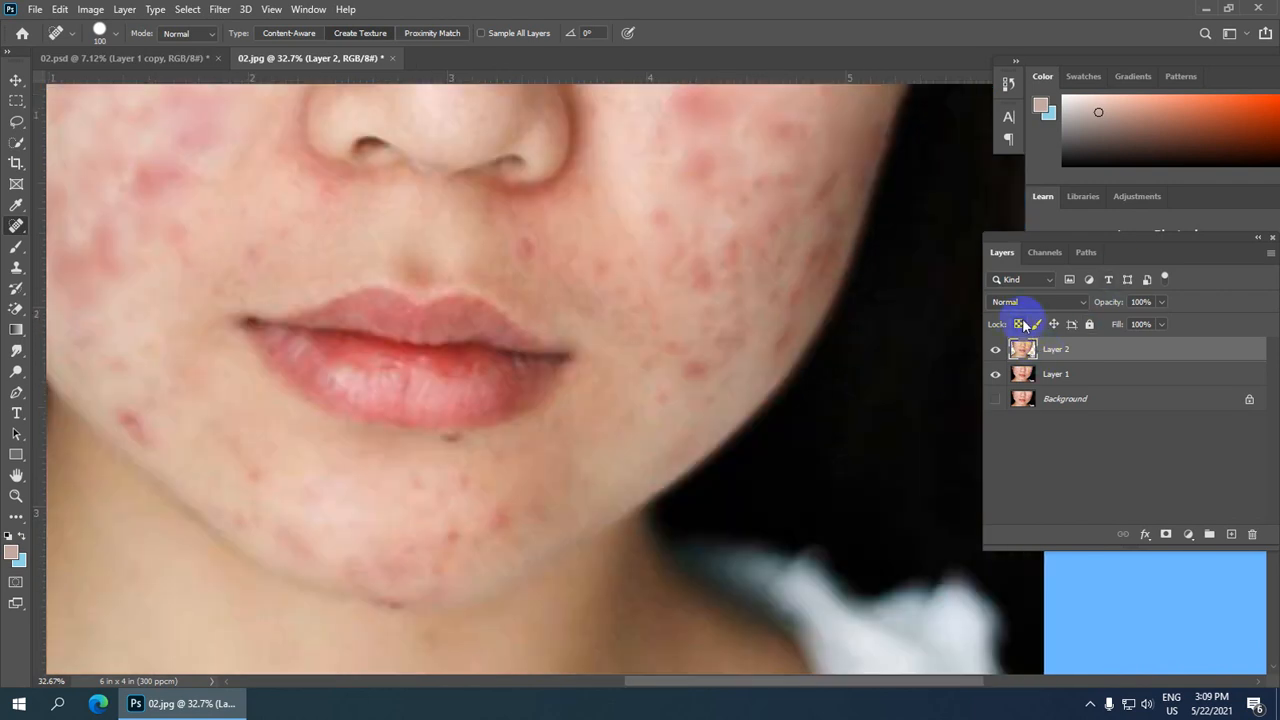
Step: Heal the spots on the lower right cheek beside the mouth
{"action": "left_click_drag", "start_coordinate": [677, 194], "coordinate": [637, 239]}
{"action": "mouse_move", "coordinate": [745, 189]}
{"action": "left_mouse_down"}
{"action": "mouse_move", "coordinate": [704, 278]}
{"action": "mouse_move", "coordinate": [713, 296]}
{"action": "left_mouse_up"}
{"action": "left_click_drag", "start_coordinate": [727, 225], "coordinate": [715, 264]}
{"action": "left_click_drag", "start_coordinate": [778, 188], "coordinate": [746, 218]}
{"action": "left_click_drag", "start_coordinate": [825, 188], "coordinate": [738, 254]}
{"action": "mouse_move", "coordinate": [823, 225]}
{"action": "left_mouse_down"}
{"action": "mouse_move", "coordinate": [806, 286]}
{"action": "mouse_move", "coordinate": [755, 362]}
{"action": "mouse_move", "coordinate": [651, 390]}
{"action": "left_mouse_up"}
{"action": "left_click_drag", "start_coordinate": [677, 338], "coordinate": [660, 372]}
{"action": "left_click_drag", "start_coordinate": [735, 306], "coordinate": [709, 366]}
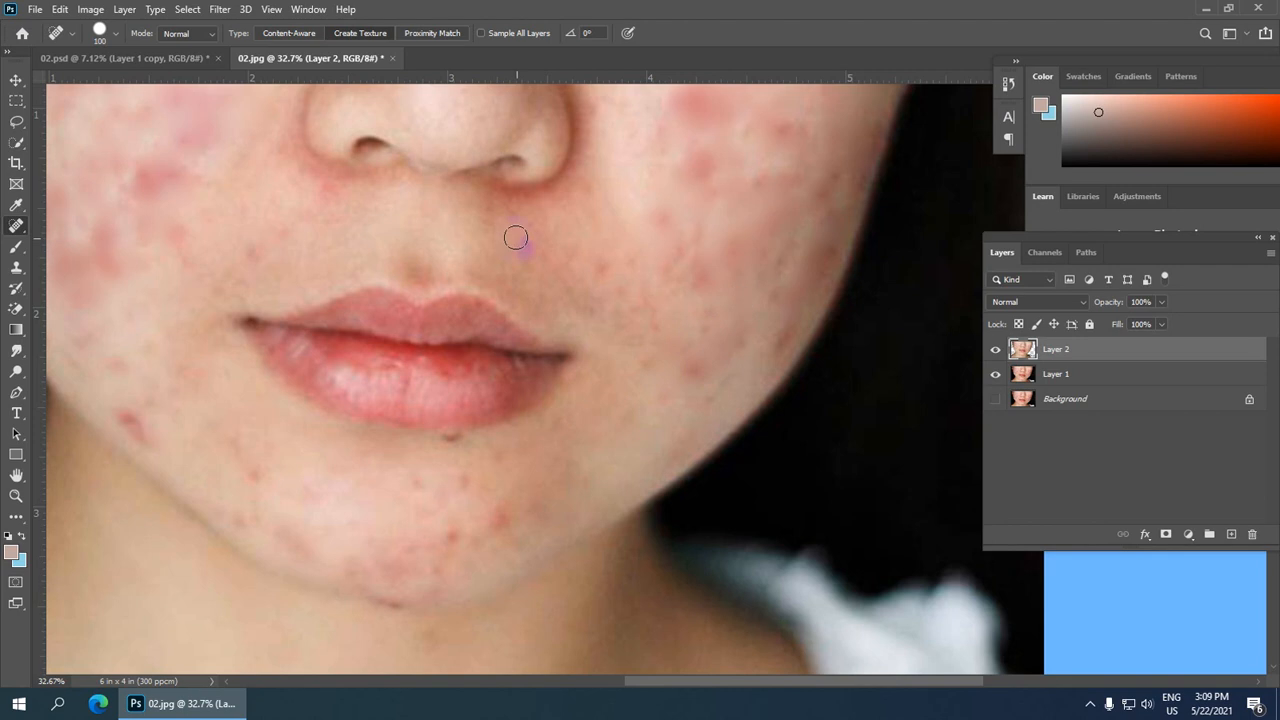
{"action": "mouse_move", "coordinate": [632, 294]}
{"action": "left_mouse_down"}
{"action": "mouse_move", "coordinate": [689, 177]}
{"action": "mouse_move", "coordinate": [749, 172]}
{"action": "left_mouse_up"}
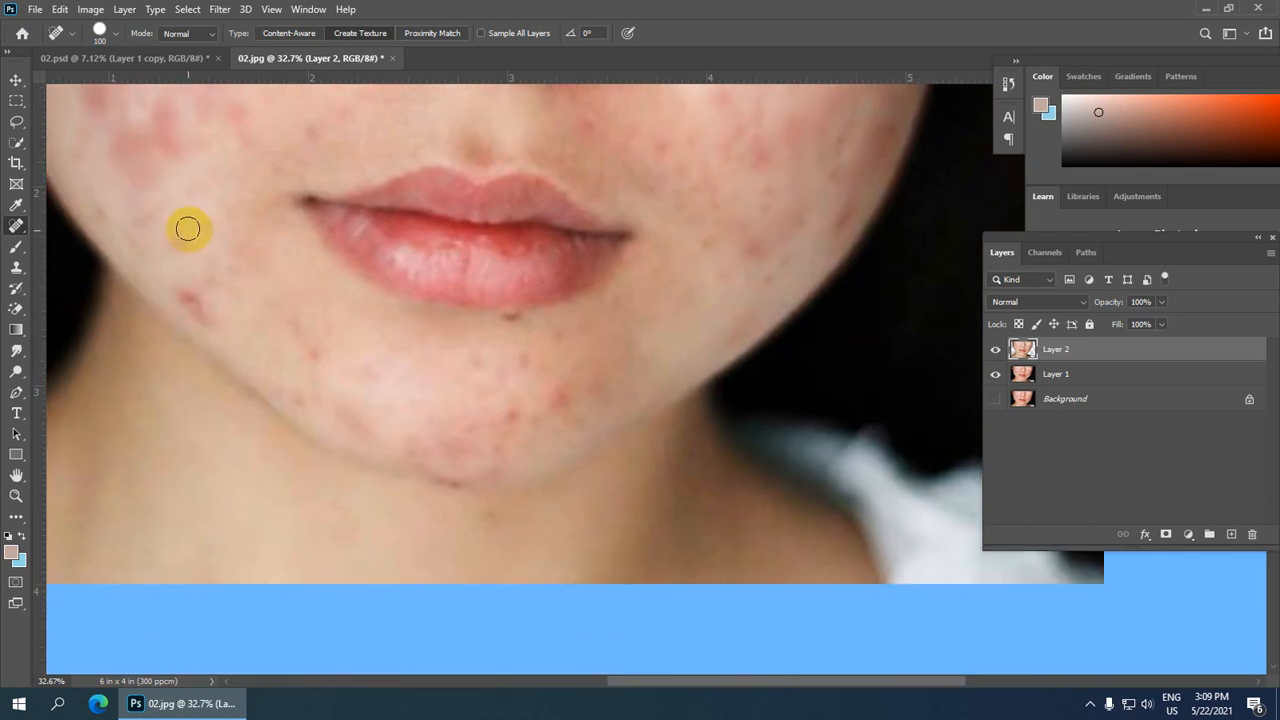
Step: Heal the blemishes around the chin and the lower jaw
{"action": "mouse_move", "coordinate": [188, 229]}
{"action": "left_mouse_down"}
{"action": "mouse_move", "coordinate": [194, 316]}
{"action": "mouse_move", "coordinate": [240, 330]}
{"action": "left_mouse_up"}
{"action": "mouse_move", "coordinate": [249, 240]}
{"action": "left_mouse_down"}
{"action": "mouse_move", "coordinate": [263, 323]}
{"action": "mouse_move", "coordinate": [296, 350]}
{"action": "left_mouse_up"}
{"action": "left_click_drag", "start_coordinate": [290, 340], "coordinate": [392, 368]}
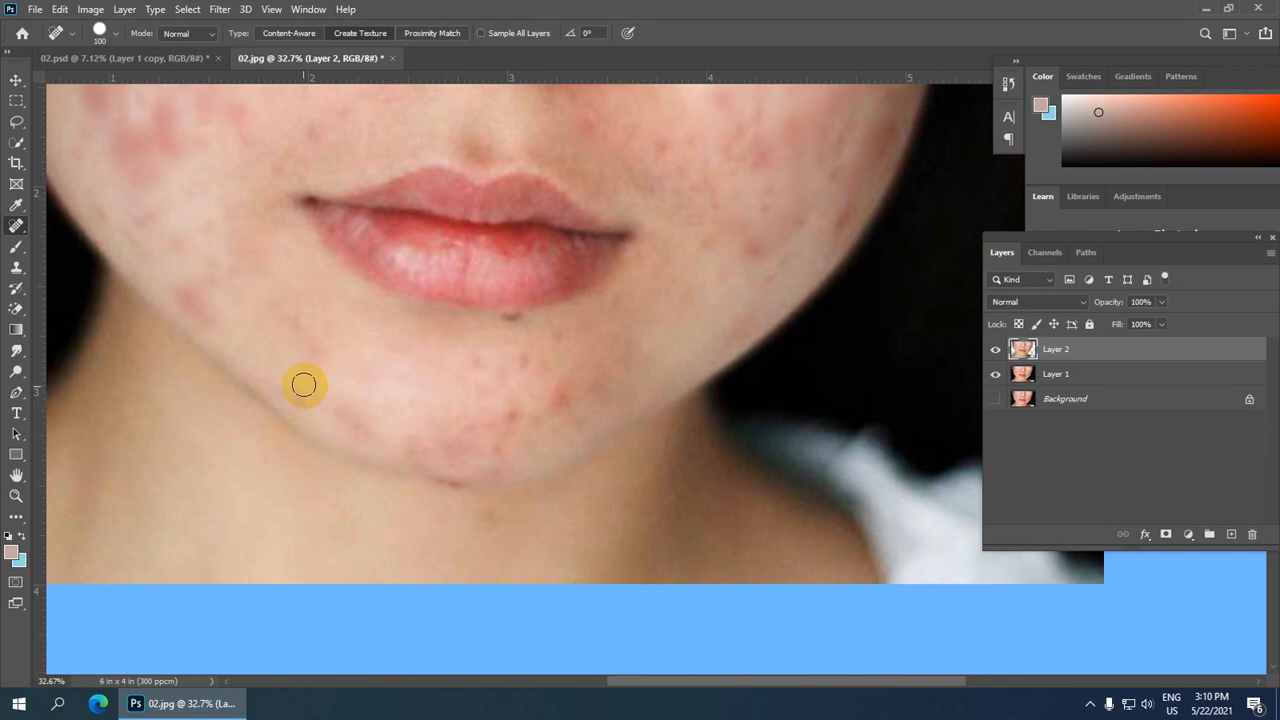
{"action": "left_click_drag", "start_coordinate": [304, 384], "coordinate": [402, 428]}
{"action": "left_click_drag", "start_coordinate": [520, 355], "coordinate": [505, 432]}
{"action": "left_click_drag", "start_coordinate": [563, 366], "coordinate": [538, 432]}
{"action": "left_click_drag", "start_coordinate": [563, 383], "coordinate": [655, 383]}
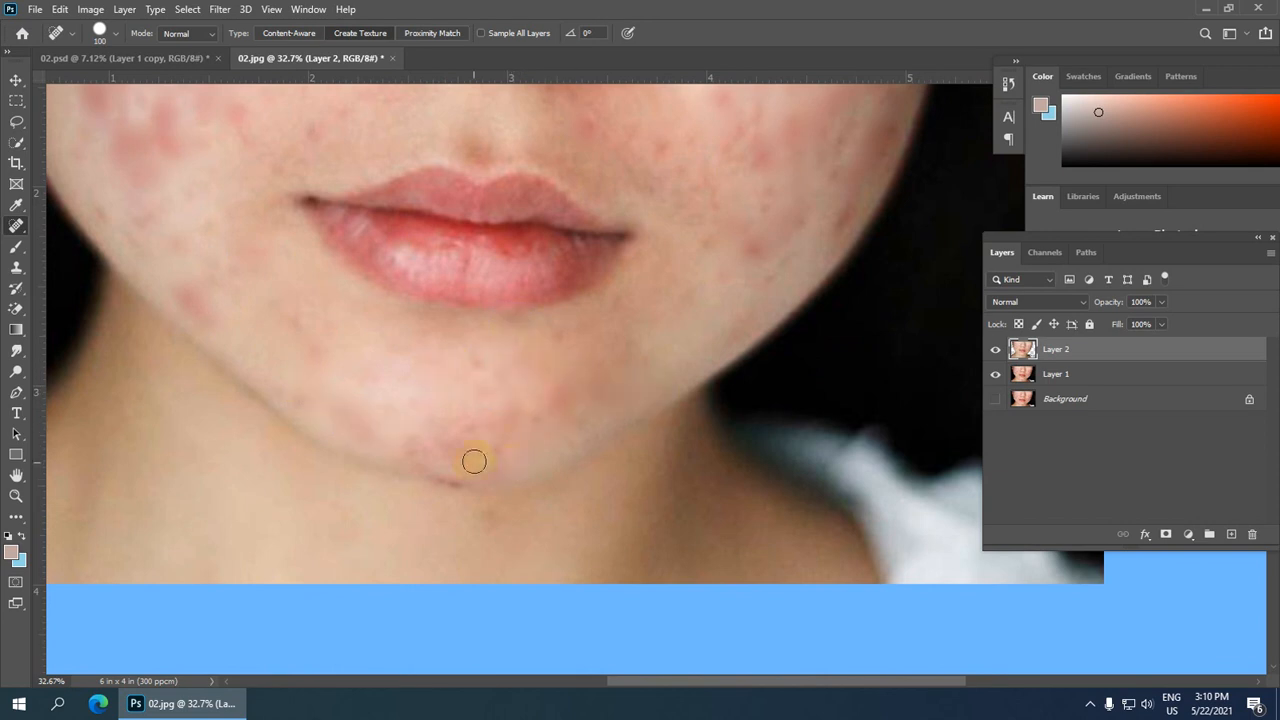
{"action": "left_click_drag", "start_coordinate": [462, 446], "coordinate": [514, 448]}
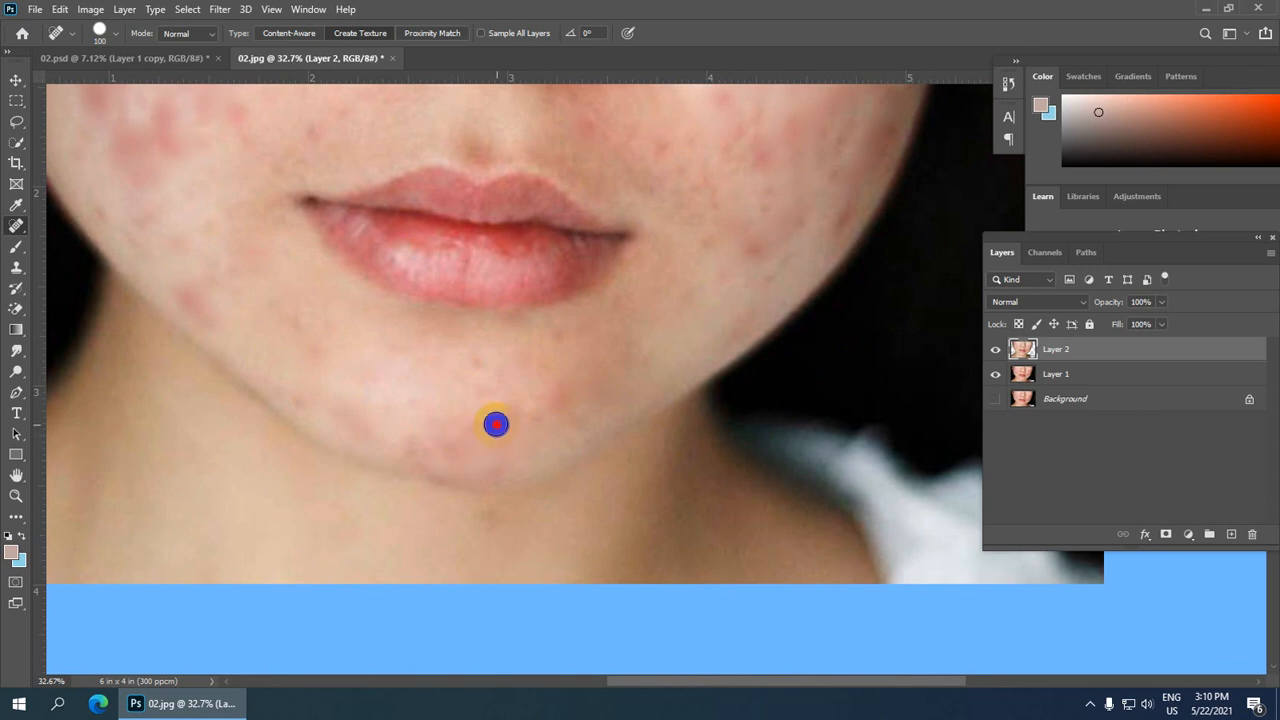
{"action": "left_click", "coordinate": [496, 424]}
{"action": "left_click_drag", "start_coordinate": [480, 403], "coordinate": [474, 338]}
Step: Touch up remaining spots on the upper right cheek and beside the nose
{"action": "left_click_drag", "start_coordinate": [766, 103], "coordinate": [762, 205]}
{"action": "left_click_drag", "start_coordinate": [752, 212], "coordinate": [706, 280]}
{"action": "scroll", "coordinate": [706, 280], "scroll_direction": "down", "scroll_amount": 3}
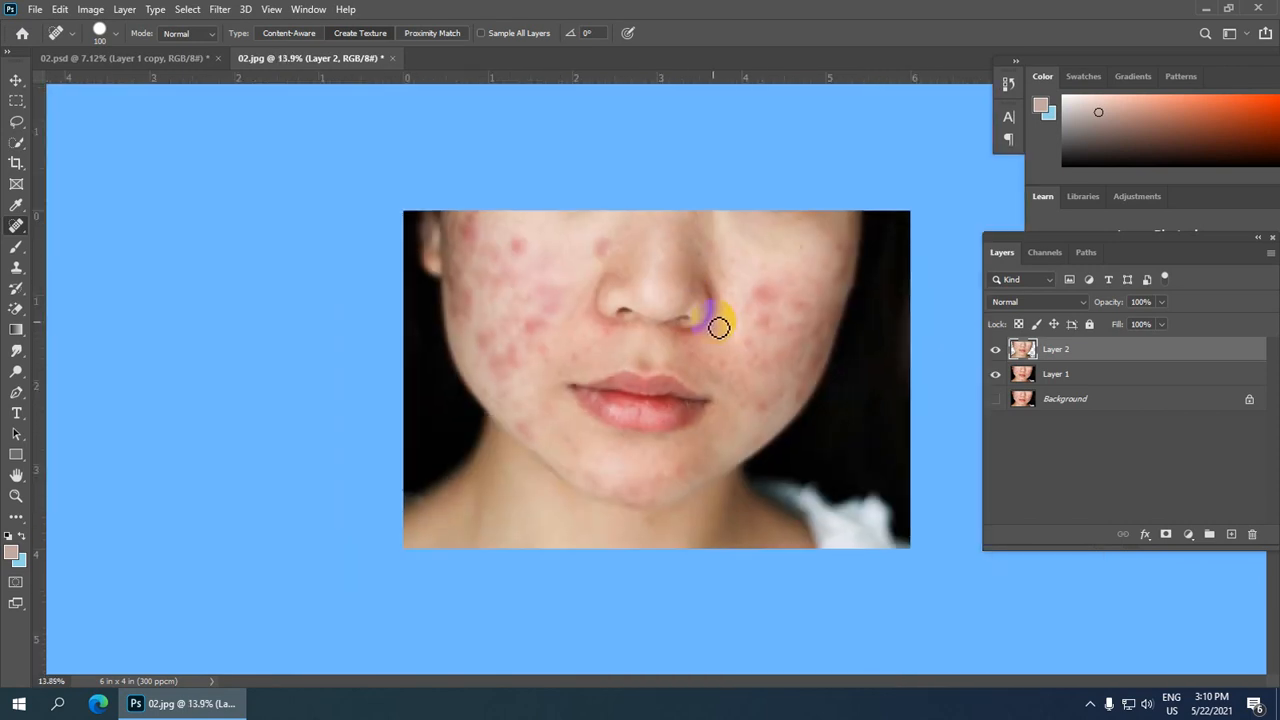
{"action": "scroll", "coordinate": [719, 328], "scroll_direction": "up", "scroll_amount": 1}
{"action": "scroll", "coordinate": [644, 243], "scroll_direction": "up", "scroll_amount": 4}
{"action": "left_click_drag", "start_coordinate": [607, 268], "coordinate": [622, 257]}
{"action": "scroll", "coordinate": [622, 257], "scroll_direction": "down", "scroll_amount": 1}
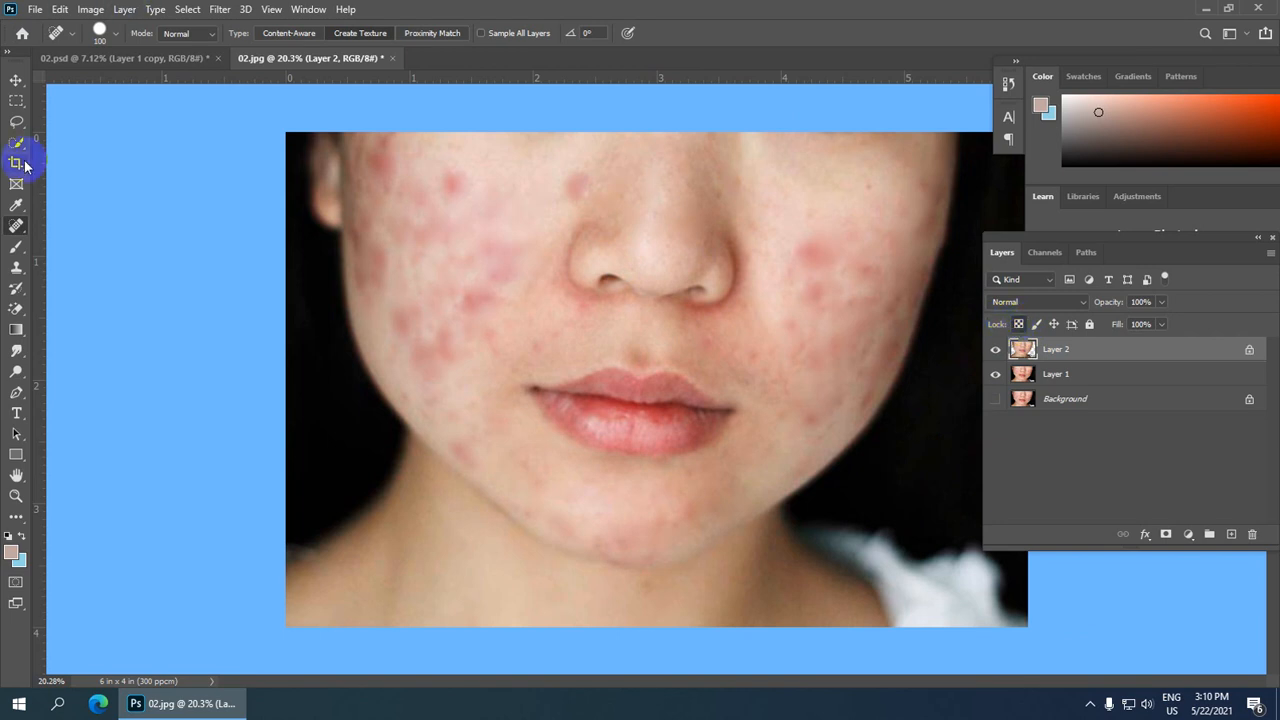
Step: Switch to the Lasso tool and select a narrow area along the outer left cheek
{"action": "left_click_drag", "start_coordinate": [15, 128], "coordinate": [71, 119]}
{"action": "scroll", "coordinate": [452, 196], "scroll_direction": "down", "scroll_amount": 1}
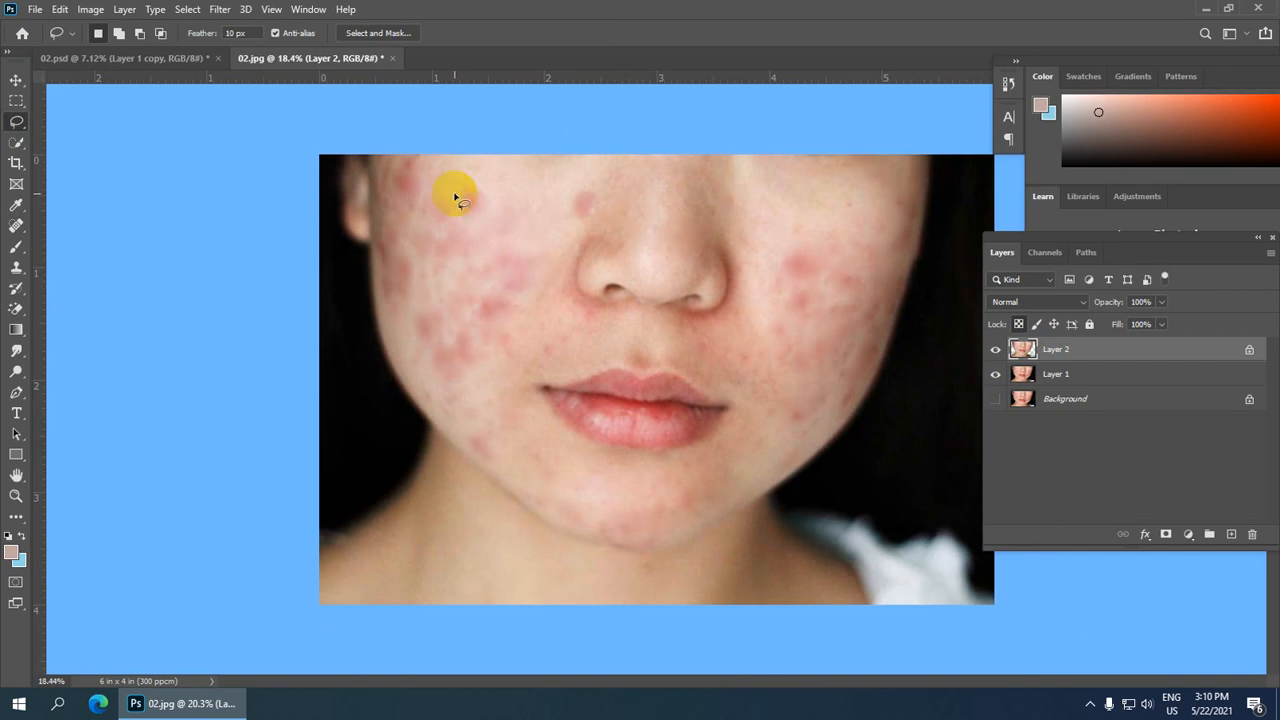
{"action": "scroll", "coordinate": [420, 165], "scroll_direction": "up", "scroll_amount": 1}
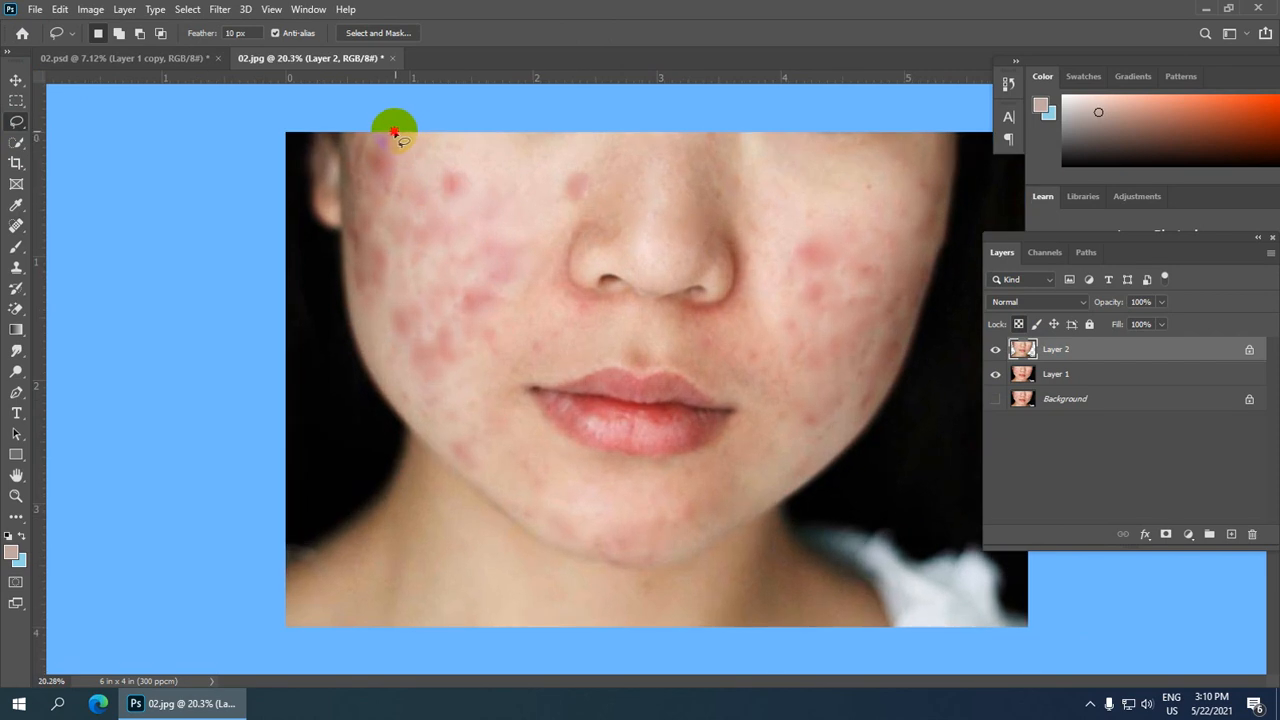
{"action": "left_click_drag", "start_coordinate": [394, 131], "coordinate": [342, 145]}
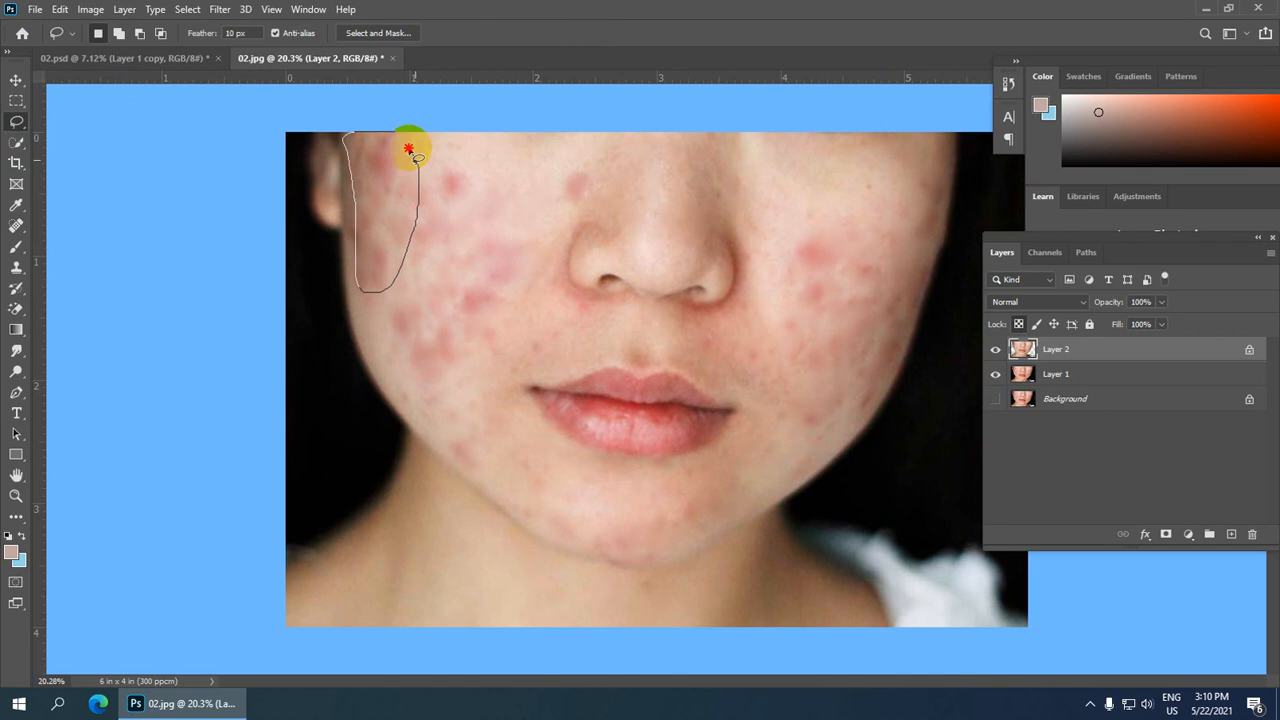
{"action": "left_click_drag", "start_coordinate": [393, 133], "coordinate": [395, 134]}
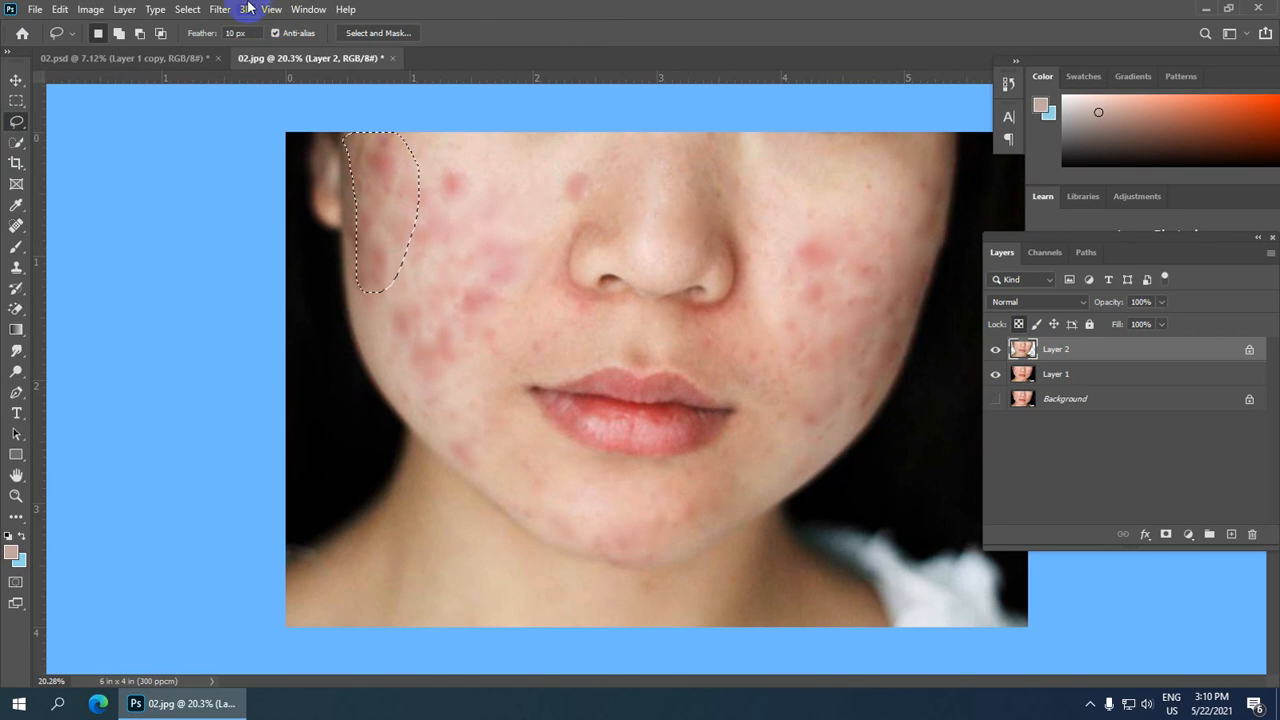
Step: Apply a Gaussian Blur with a 104.3 pixel radius to the selection and deselect it
{"action": "left_click", "coordinate": [220, 9]}
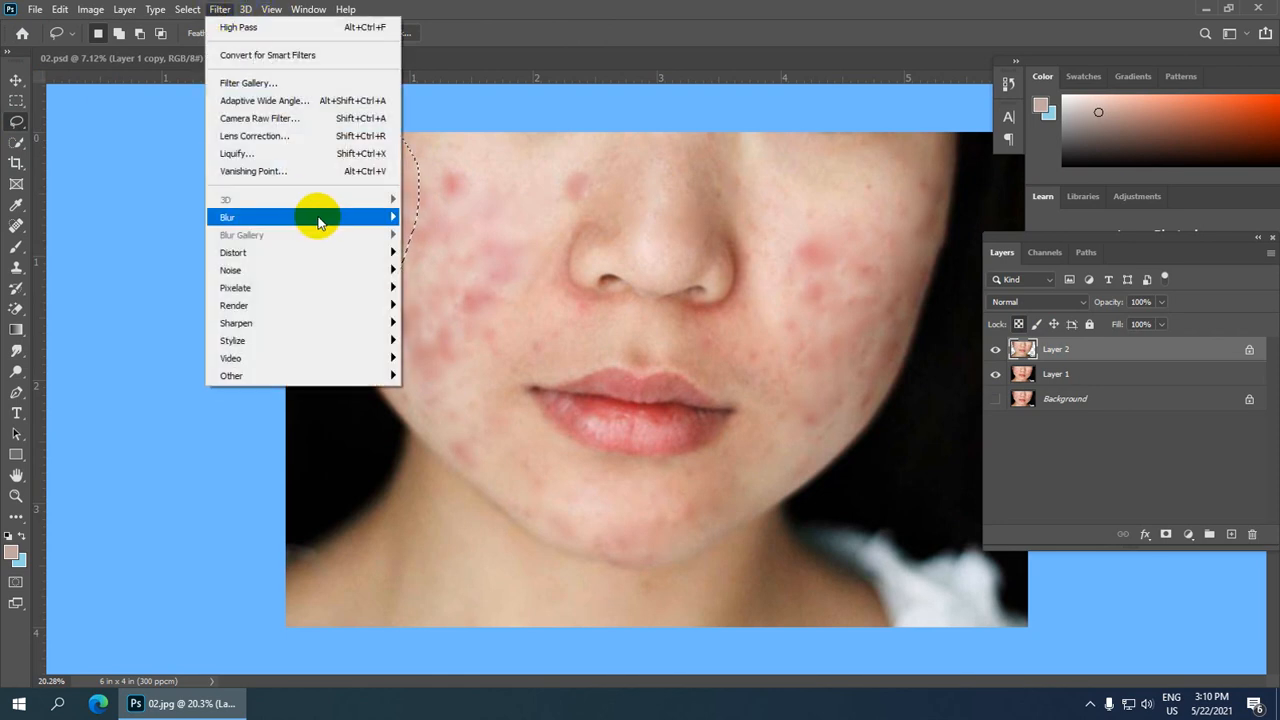
{"action": "mouse_move", "coordinate": [322, 222]}
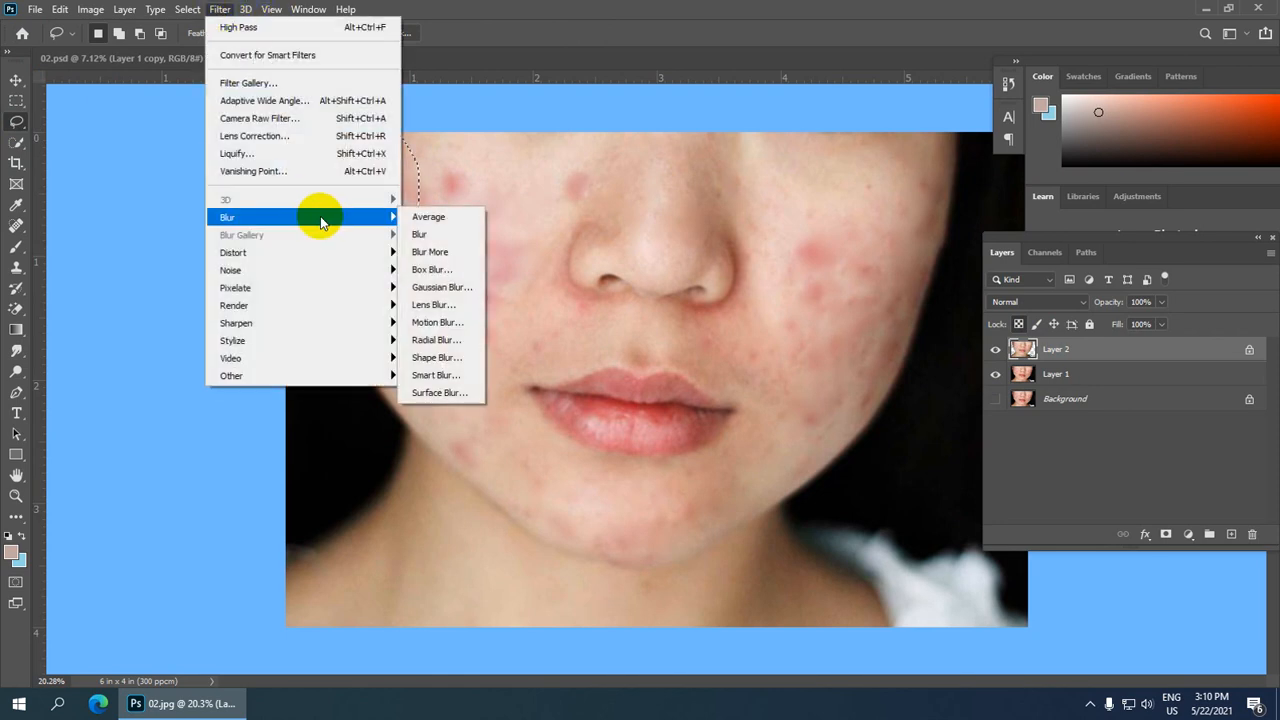
{"action": "left_click", "coordinate": [431, 290]}
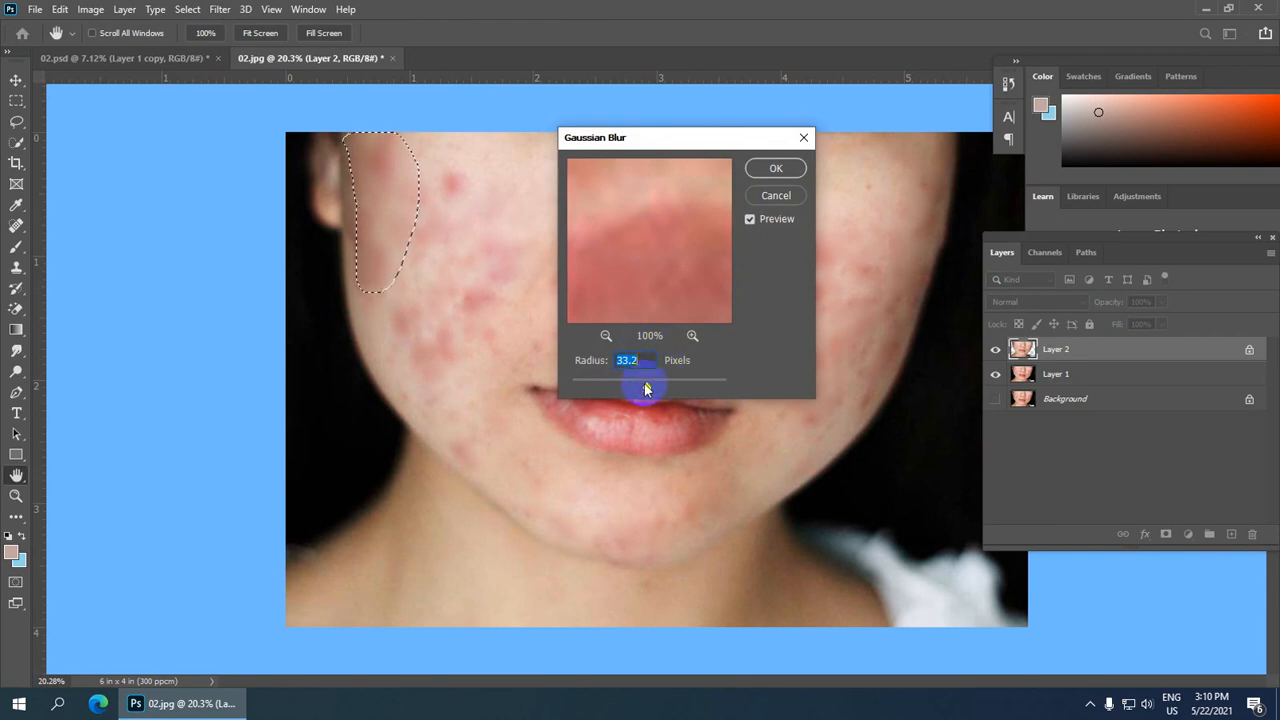
{"action": "left_click_drag", "start_coordinate": [645, 384], "coordinate": [658, 384]}
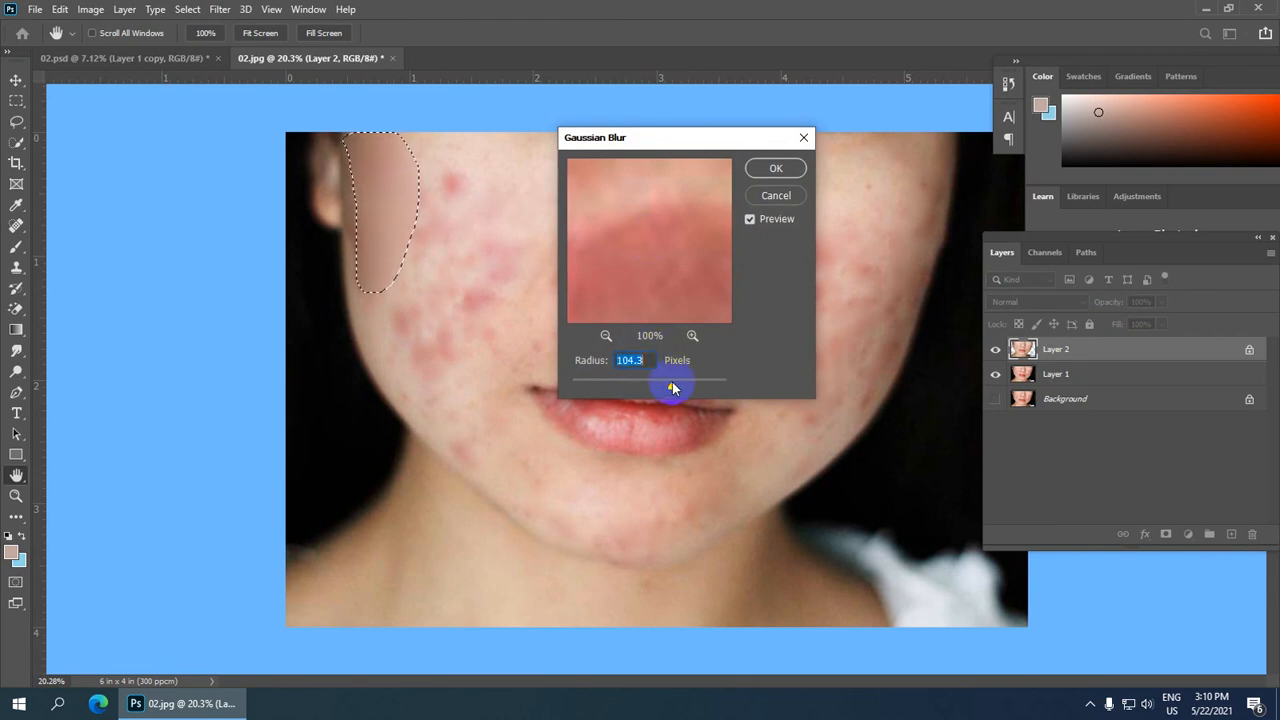
{"action": "key", "text": "Return"}
{"action": "left_click", "coordinate": [717, 177]}
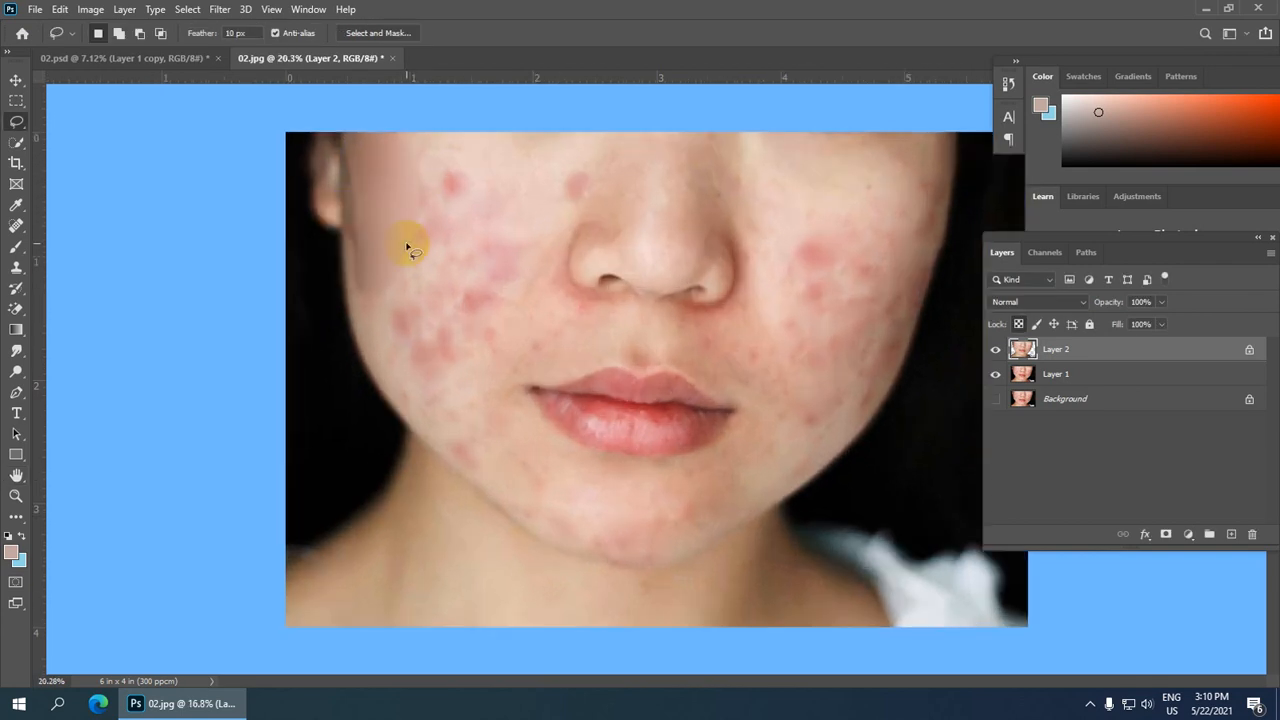
Step: Lasso a larger selection covering most of the left cheek
{"action": "scroll", "coordinate": [410, 250], "scroll_direction": "up", "scroll_amount": 2}
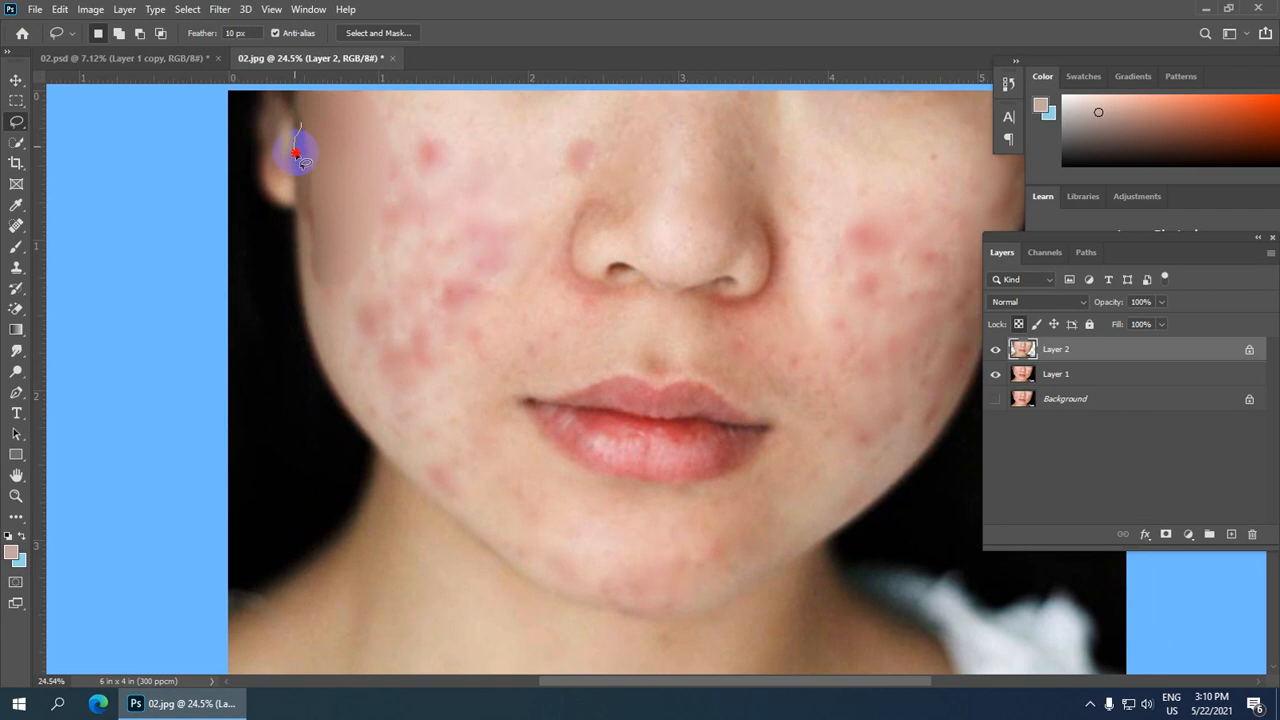
{"action": "mouse_move", "coordinate": [293, 208]}
{"action": "left_mouse_down"}
{"action": "mouse_move", "coordinate": [299, 302]}
{"action": "mouse_move", "coordinate": [333, 393]}
{"action": "left_mouse_up"}
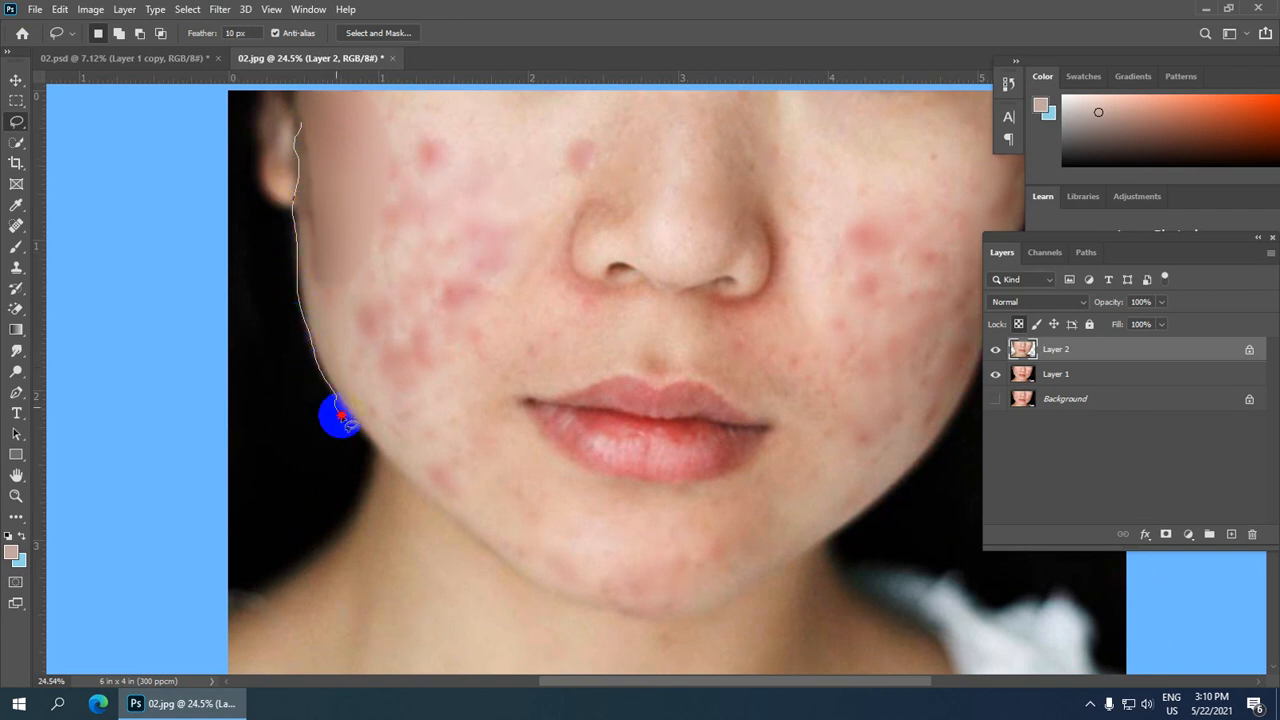
{"action": "mouse_move", "coordinate": [405, 434]}
{"action": "left_mouse_down"}
{"action": "mouse_move", "coordinate": [509, 329]}
{"action": "mouse_move", "coordinate": [523, 206]}
{"action": "mouse_move", "coordinate": [449, 114]}
{"action": "mouse_move", "coordinate": [332, 104]}
{"action": "mouse_move", "coordinate": [297, 131]}
{"action": "left_mouse_up"}
{"action": "scroll", "coordinate": [388, 162], "scroll_direction": "down", "scroll_amount": 5}
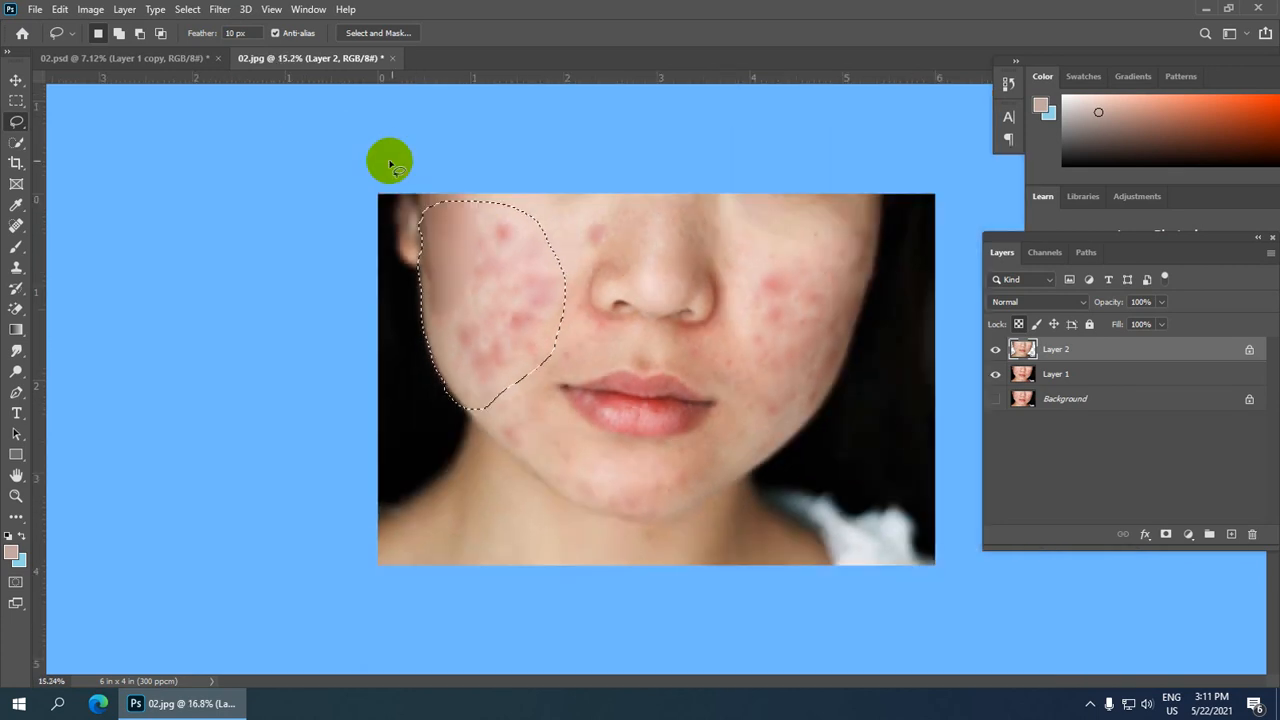
Step: Apply the Gaussian Blur to the left cheek selection and deselect it
{"action": "scroll", "coordinate": [540, 293], "scroll_direction": "up", "scroll_amount": 1}
{"action": "scroll", "coordinate": [540, 293], "scroll_direction": "up", "scroll_amount": 1}
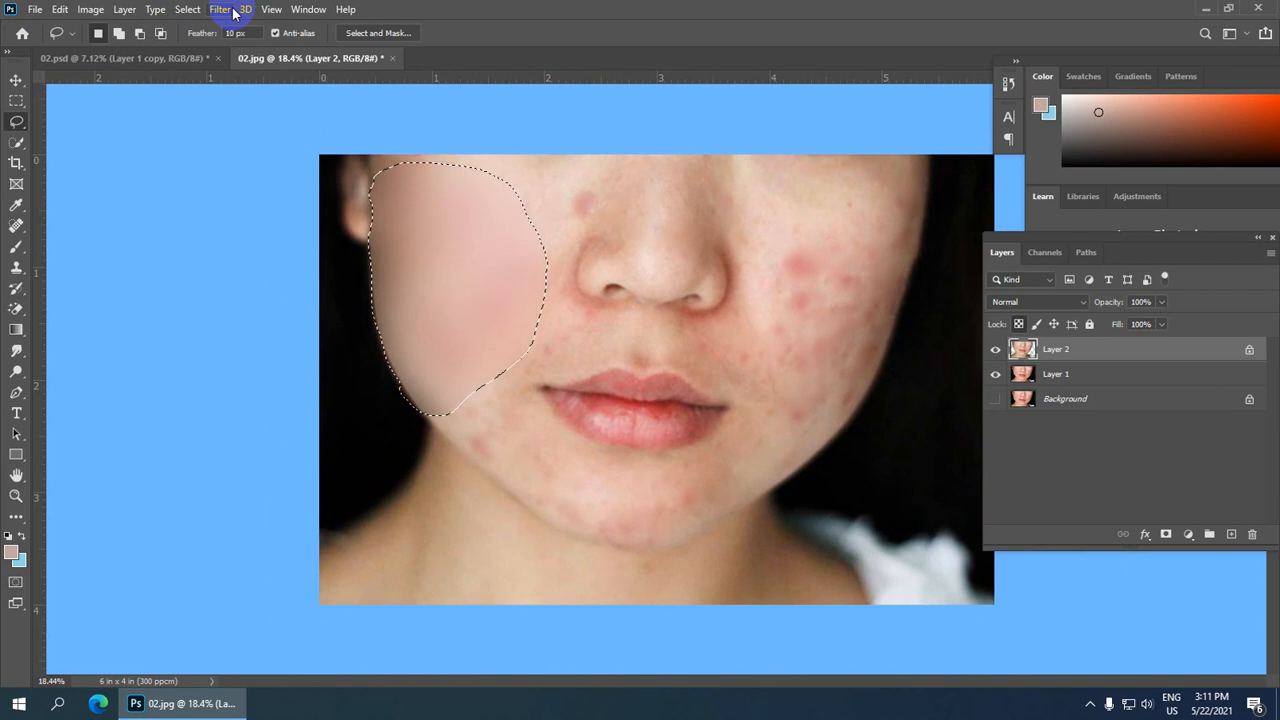
{"action": "left_click", "coordinate": [437, 134]}
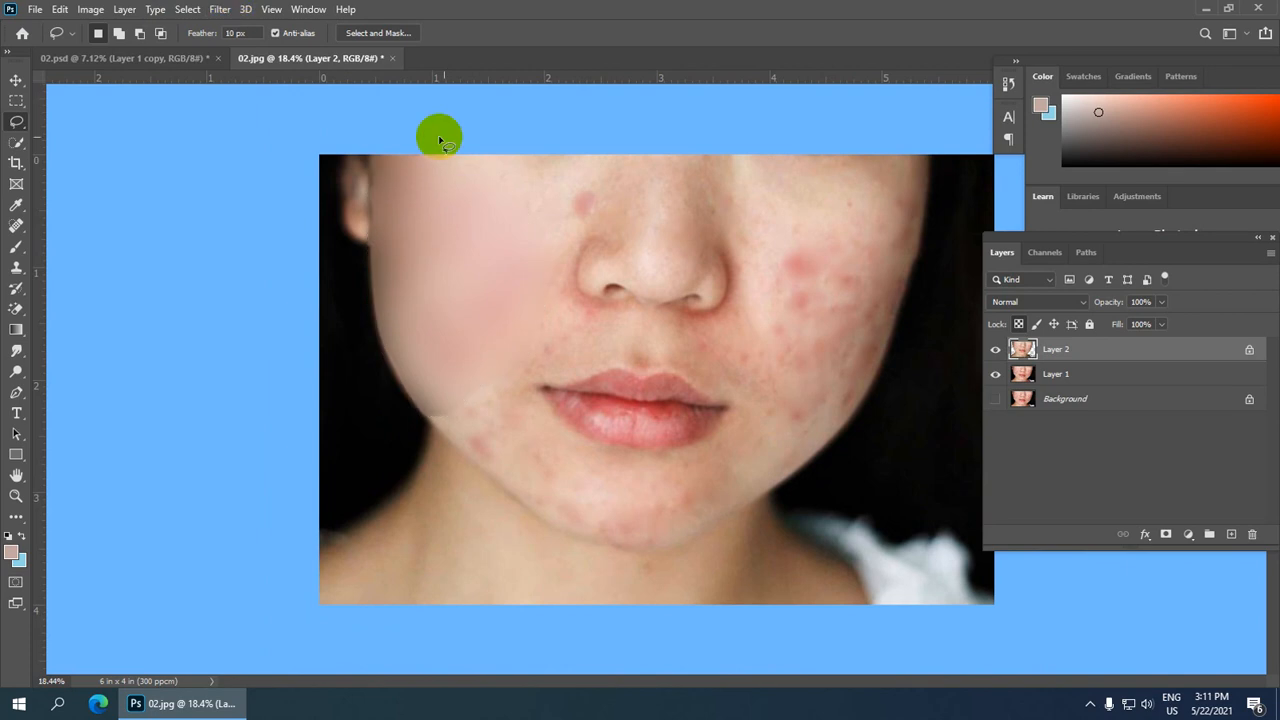
Step: Lasso the lower left cheek beside the mouth corner and reapply the Gaussian Blur to it
{"action": "scroll", "coordinate": [566, 240], "scroll_direction": "up", "scroll_amount": 2}
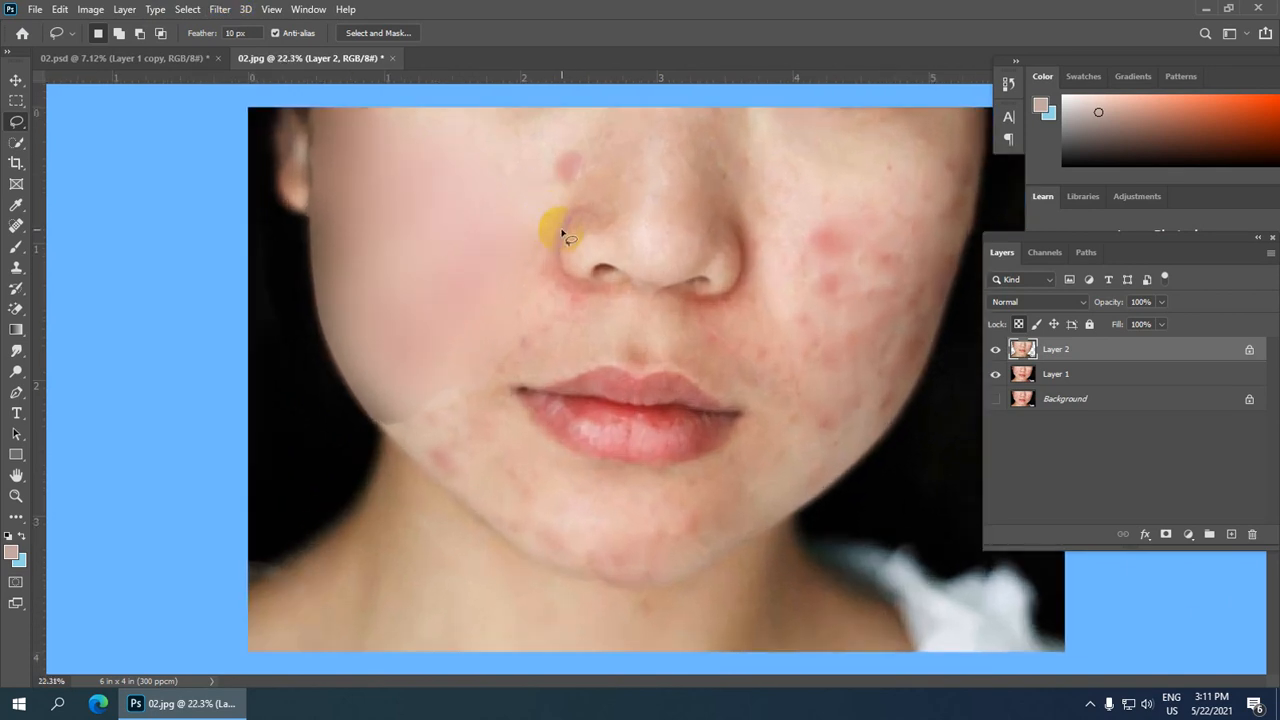
{"action": "scroll", "coordinate": [368, 445], "scroll_direction": "down", "scroll_amount": 1}
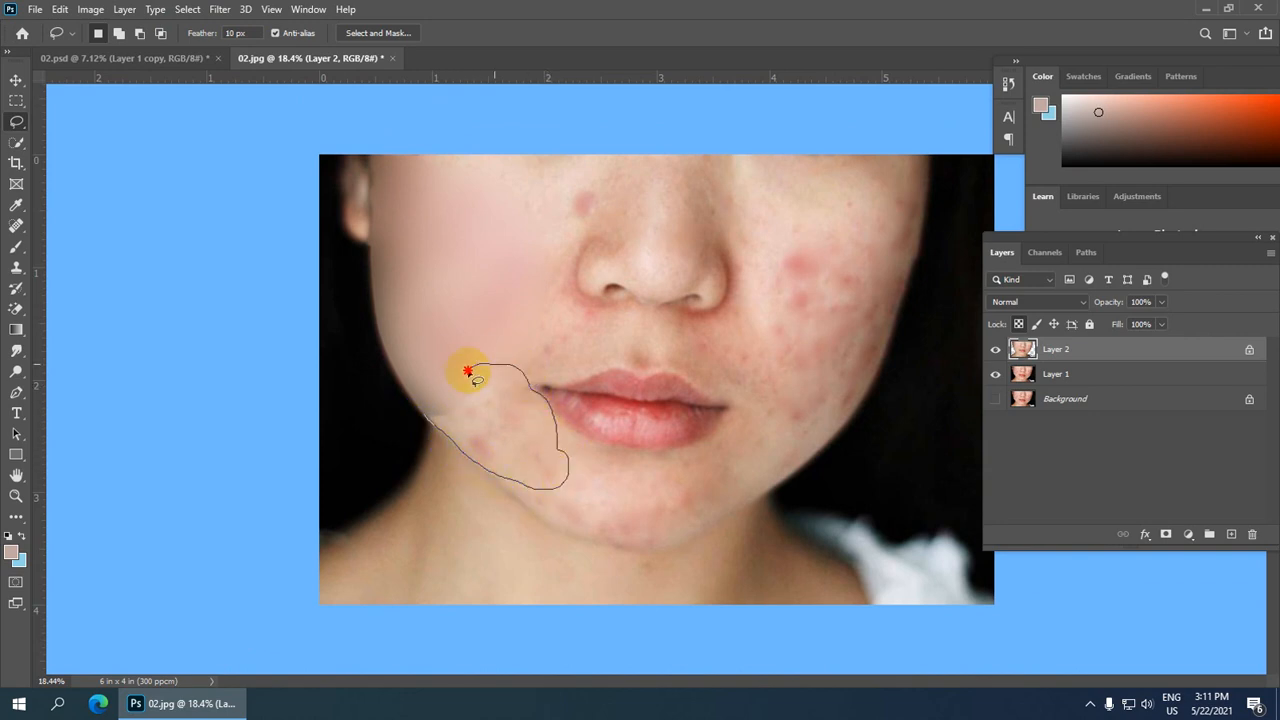
{"action": "left_click_drag", "start_coordinate": [430, 413], "coordinate": [440, 418]}
{"action": "scroll", "coordinate": [505, 414], "scroll_direction": "up", "scroll_amount": 1}
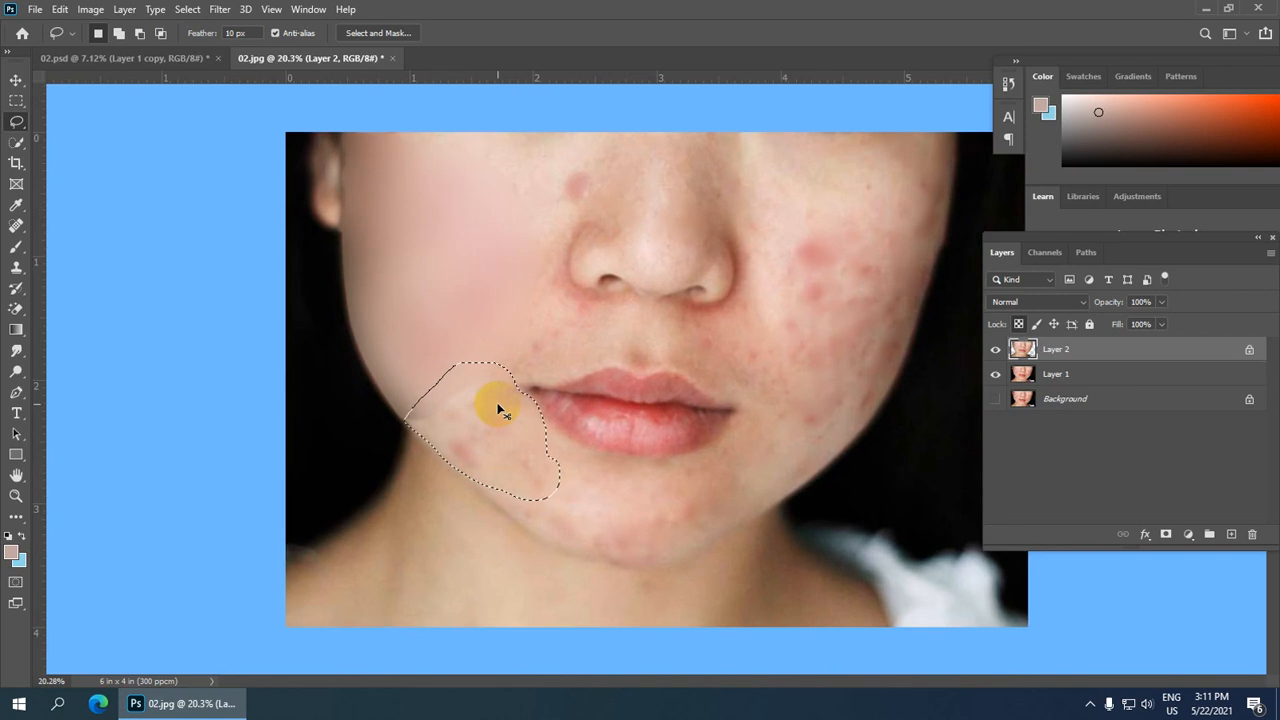
{"action": "key", "text": "ctrl+alt+f"}
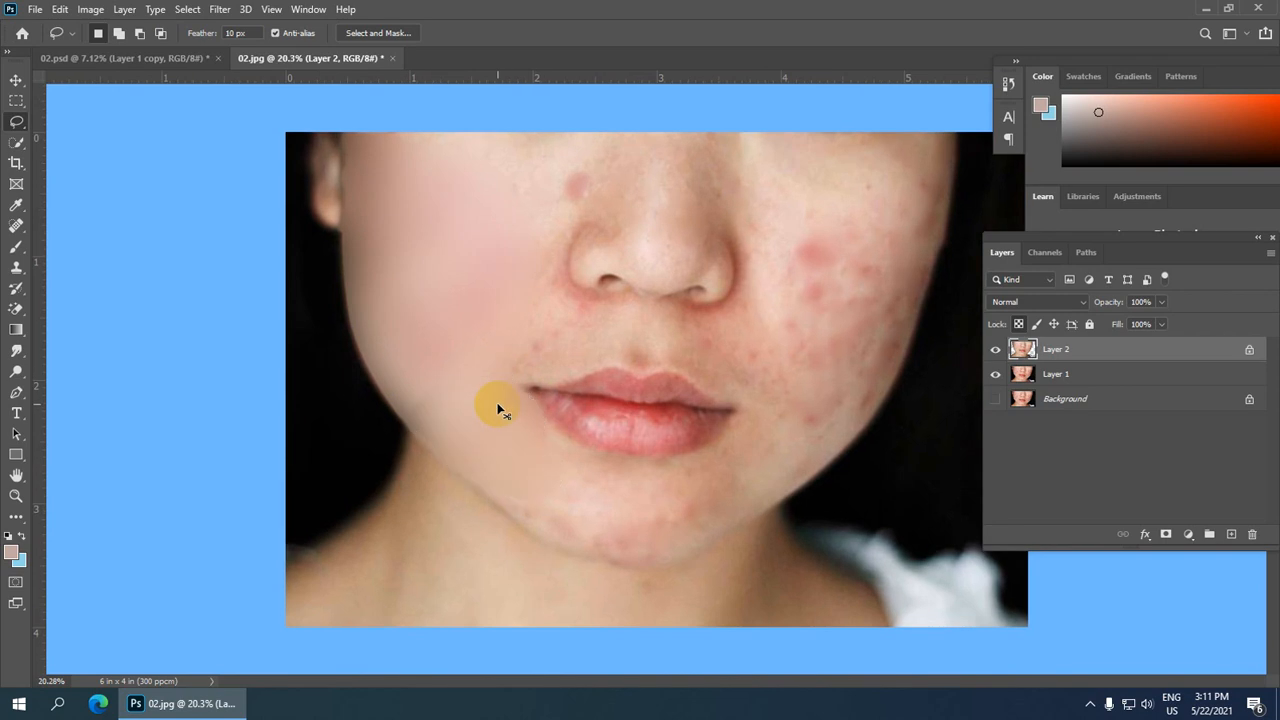
Step: Lasso the upper left cheek beside the nose bridge and reapply the Gaussian Blur
{"action": "scroll", "coordinate": [674, 160], "scroll_direction": "up", "scroll_amount": 3}
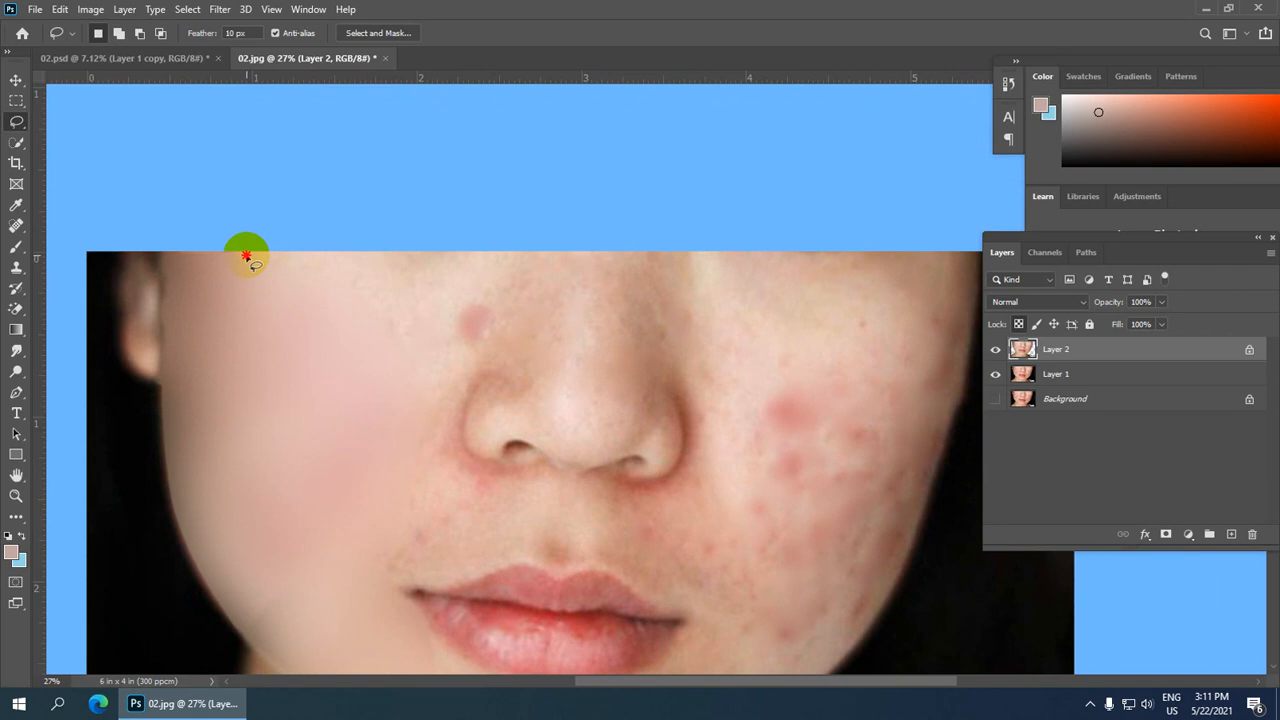
{"action": "mouse_move", "coordinate": [246, 256]}
{"action": "left_mouse_down"}
{"action": "mouse_move", "coordinate": [485, 255]}
{"action": "mouse_move", "coordinate": [501, 312]}
{"action": "mouse_move", "coordinate": [429, 363]}
{"action": "mouse_move", "coordinate": [226, 246]}
{"action": "left_mouse_up"}
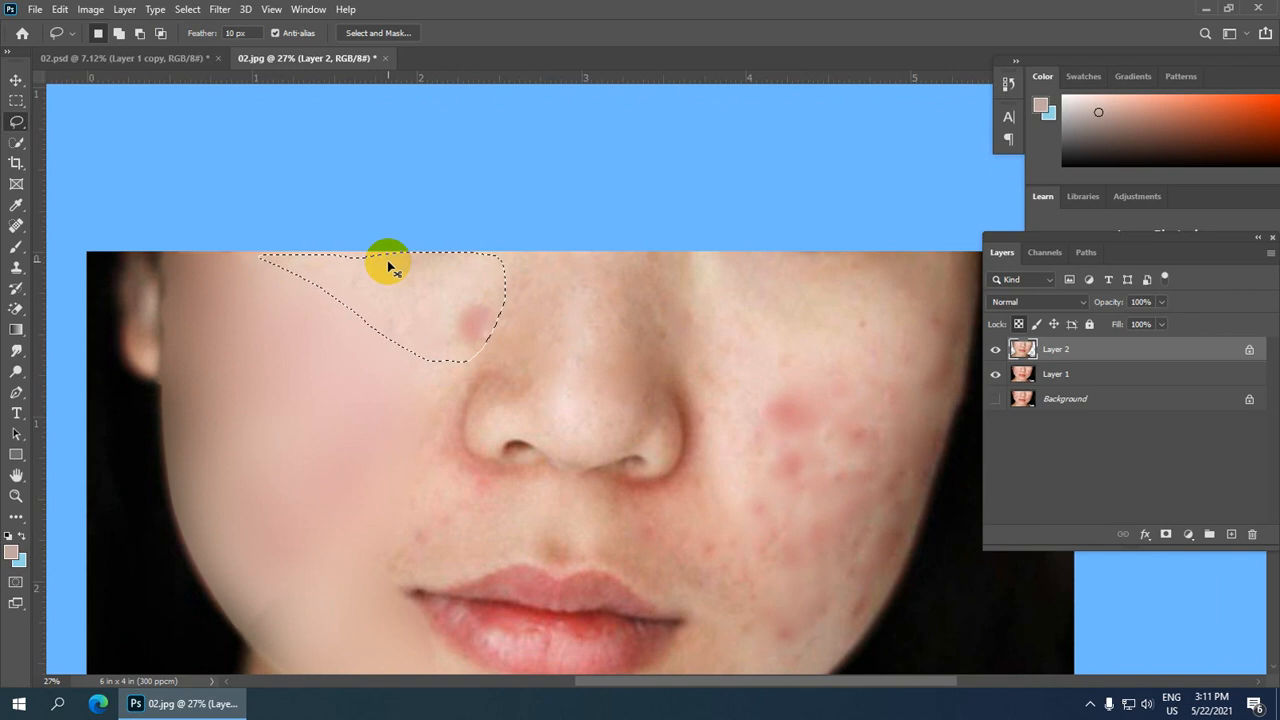
{"action": "key", "text": "ctrl+alt+f"}
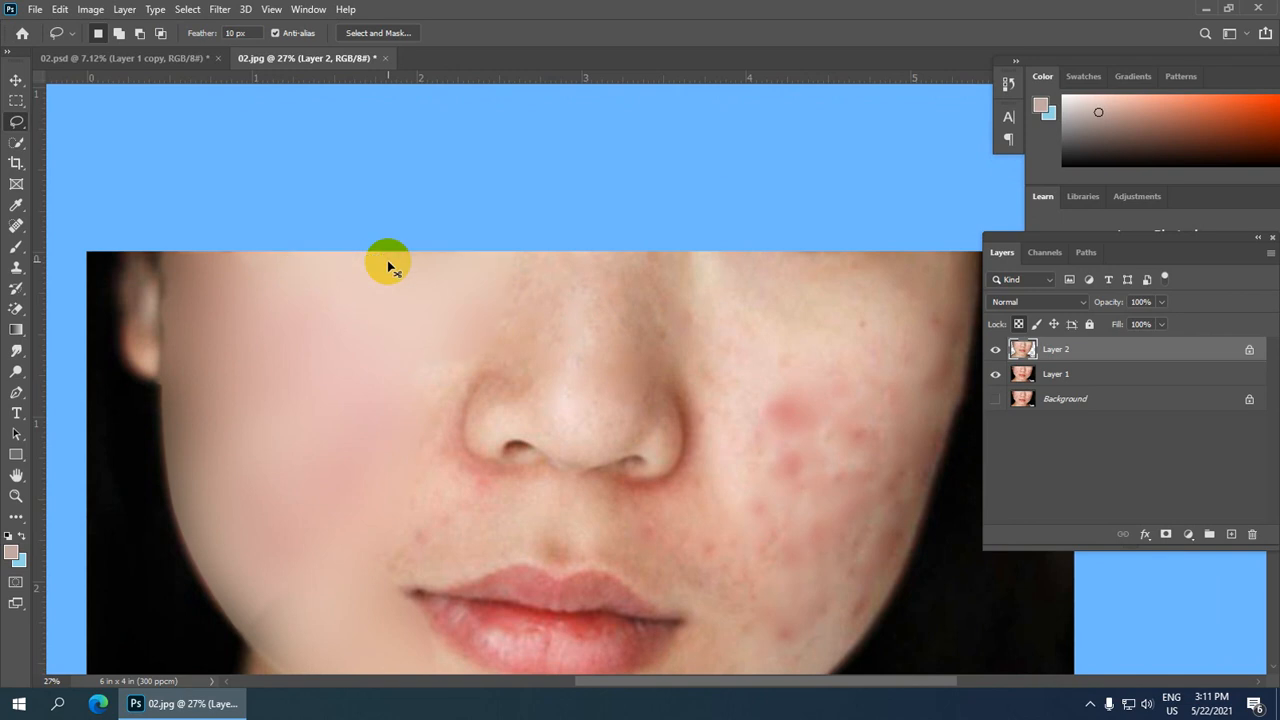
Step: Lasso the outer right cheek down to the jaw and reapply the Gaussian Blur
{"action": "scroll", "coordinate": [468, 291], "scroll_direction": "down", "scroll_amount": 1}
{"action": "scroll", "coordinate": [660, 291], "scroll_direction": "up", "scroll_amount": 3}
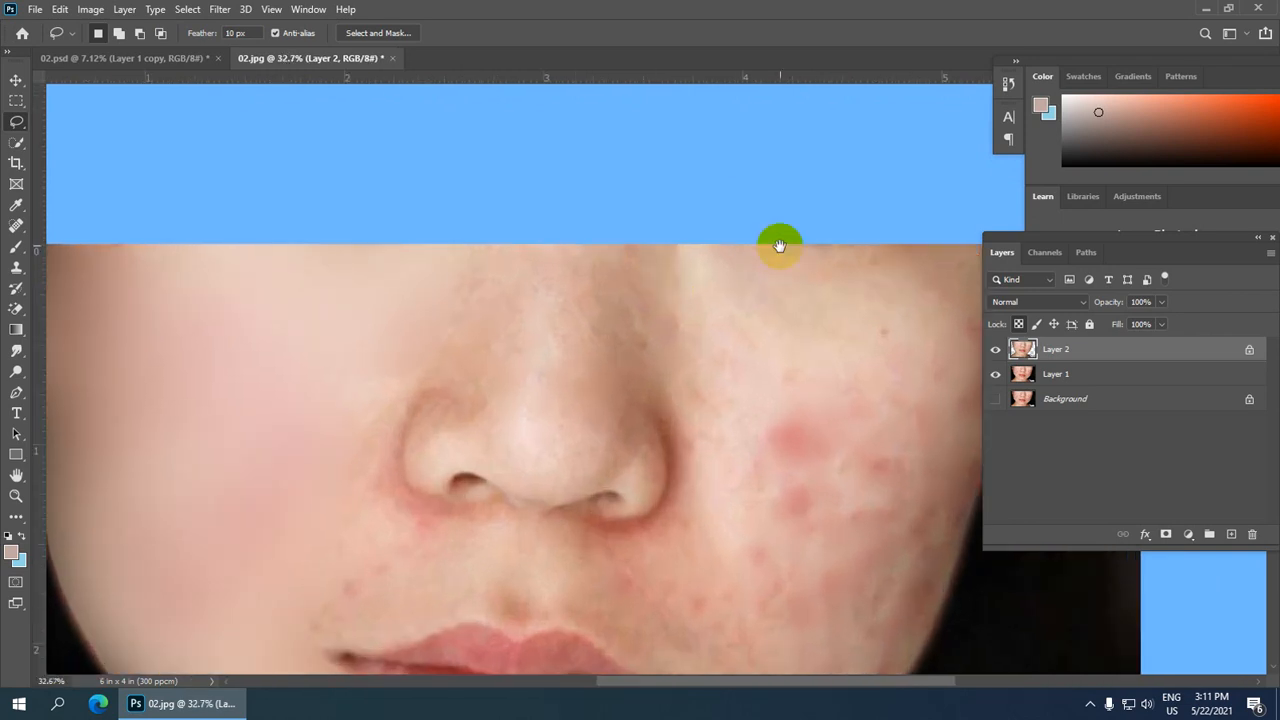
{"action": "left_click_drag", "start_coordinate": [779, 245], "coordinate": [586, 214]}
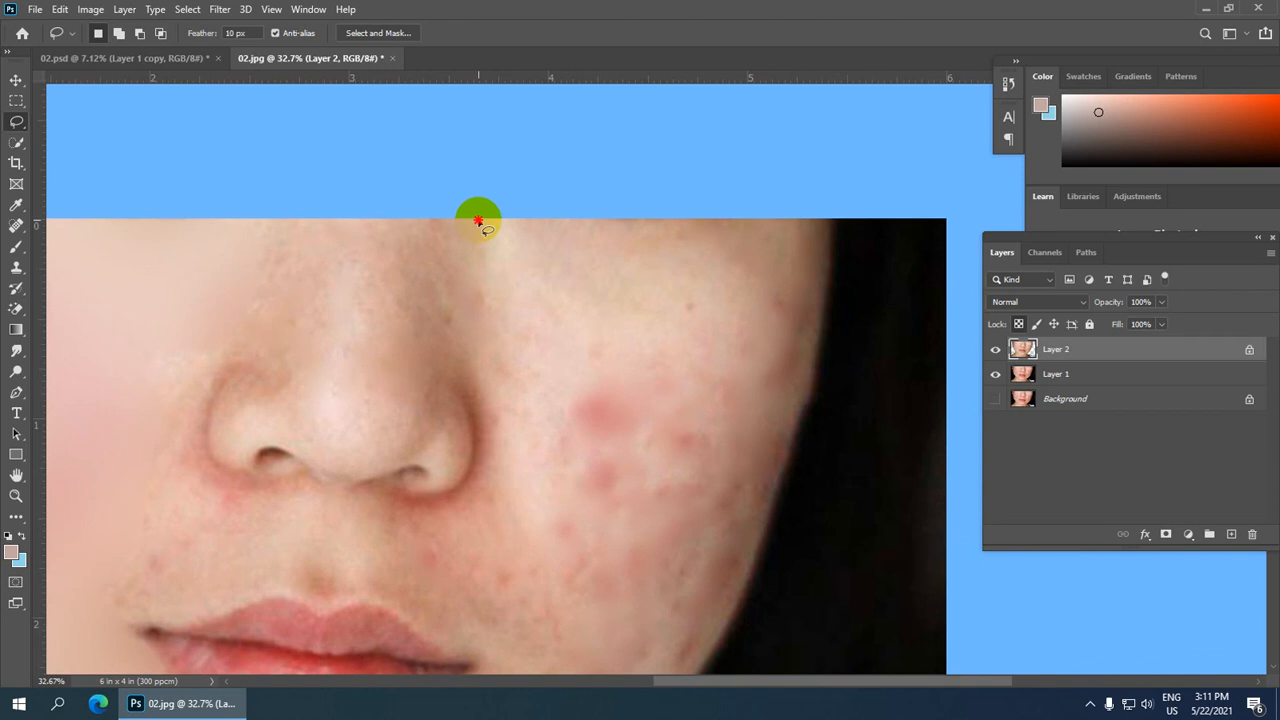
{"action": "mouse_move", "coordinate": [478, 220]}
{"action": "left_mouse_down"}
{"action": "mouse_move", "coordinate": [503, 314]}
{"action": "mouse_move", "coordinate": [614, 551]}
{"action": "left_mouse_up"}
{"action": "mouse_move", "coordinate": [699, 607]}
{"action": "left_mouse_down"}
{"action": "mouse_move", "coordinate": [754, 580]}
{"action": "mouse_move", "coordinate": [831, 409]}
{"action": "mouse_move", "coordinate": [836, 229]}
{"action": "mouse_move", "coordinate": [771, 206]}
{"action": "mouse_move", "coordinate": [470, 210]}
{"action": "left_mouse_up"}
{"action": "scroll", "coordinate": [590, 300], "scroll_direction": "down", "scroll_amount": 1}
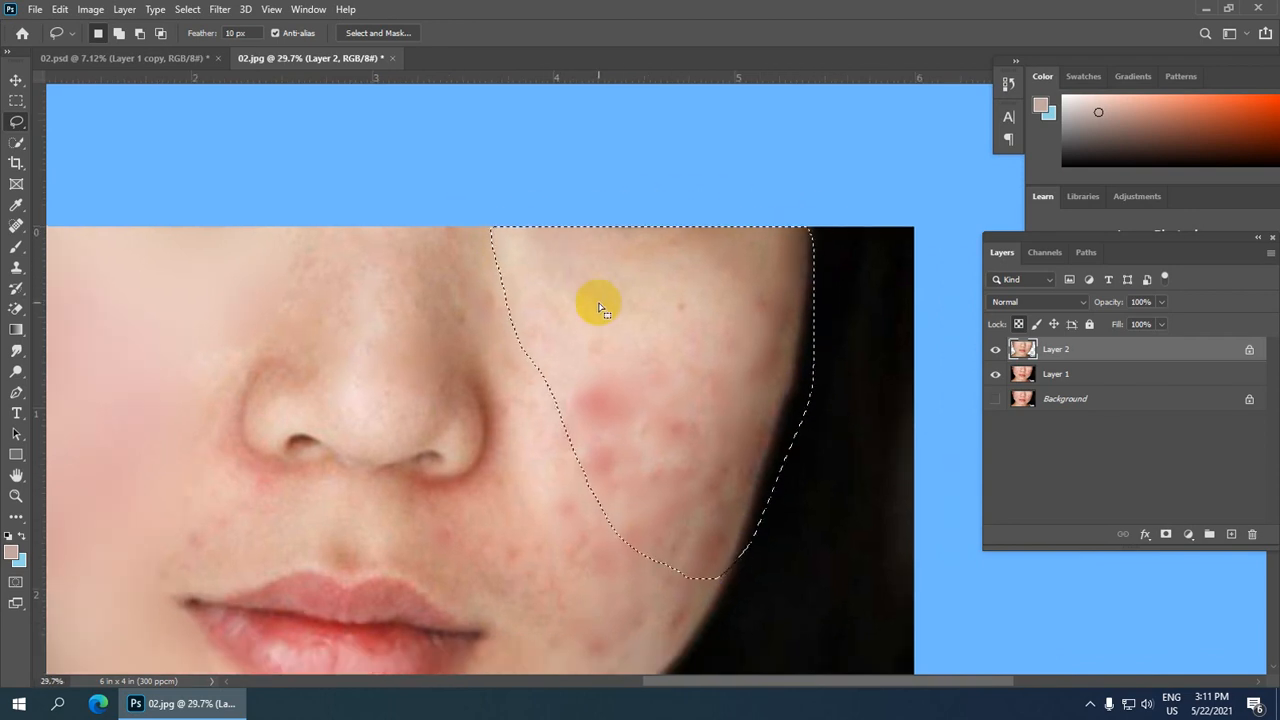
{"action": "key", "text": "ctrl+alt+f"}
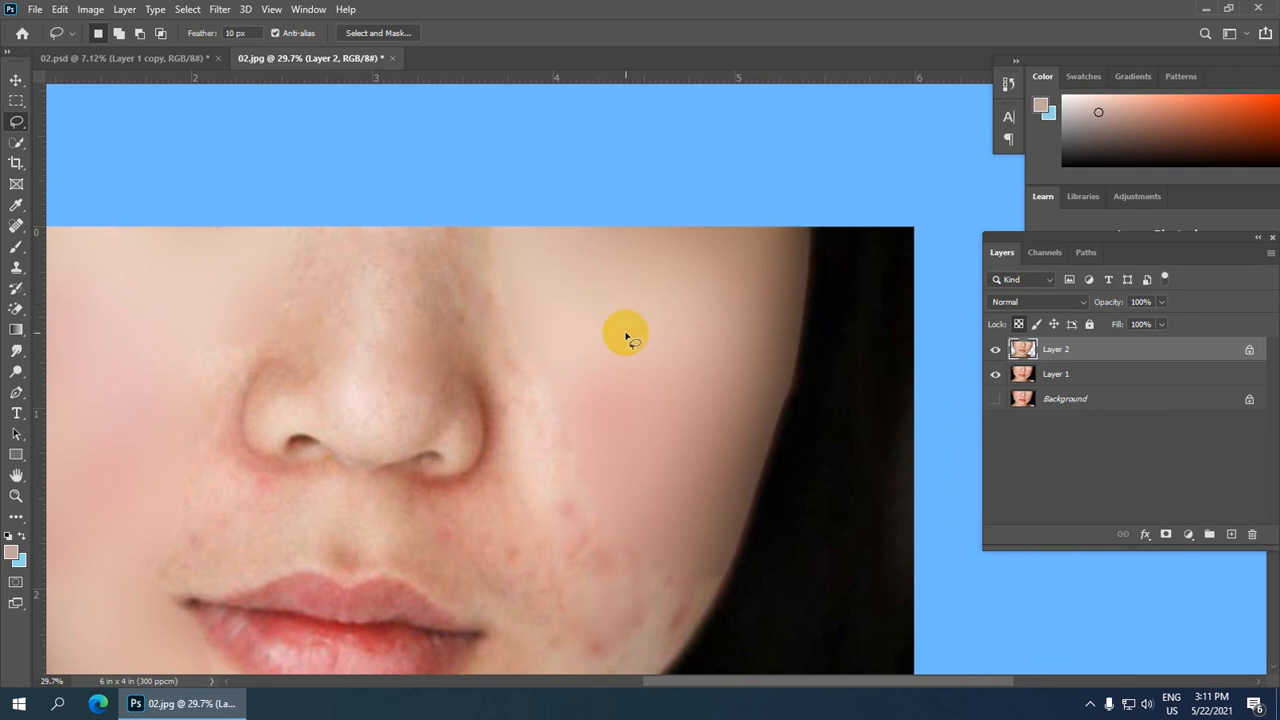
Step: Lasso the inner right cheek from beside the nose to the chin, reapply the blur and deselect
{"action": "scroll", "coordinate": [623, 334], "scroll_direction": "down", "scroll_amount": 2}
{"action": "scroll", "coordinate": [835, 335], "scroll_direction": "up", "scroll_amount": 1}
{"action": "scroll", "coordinate": [831, 337], "scroll_direction": "up", "scroll_amount": 1}
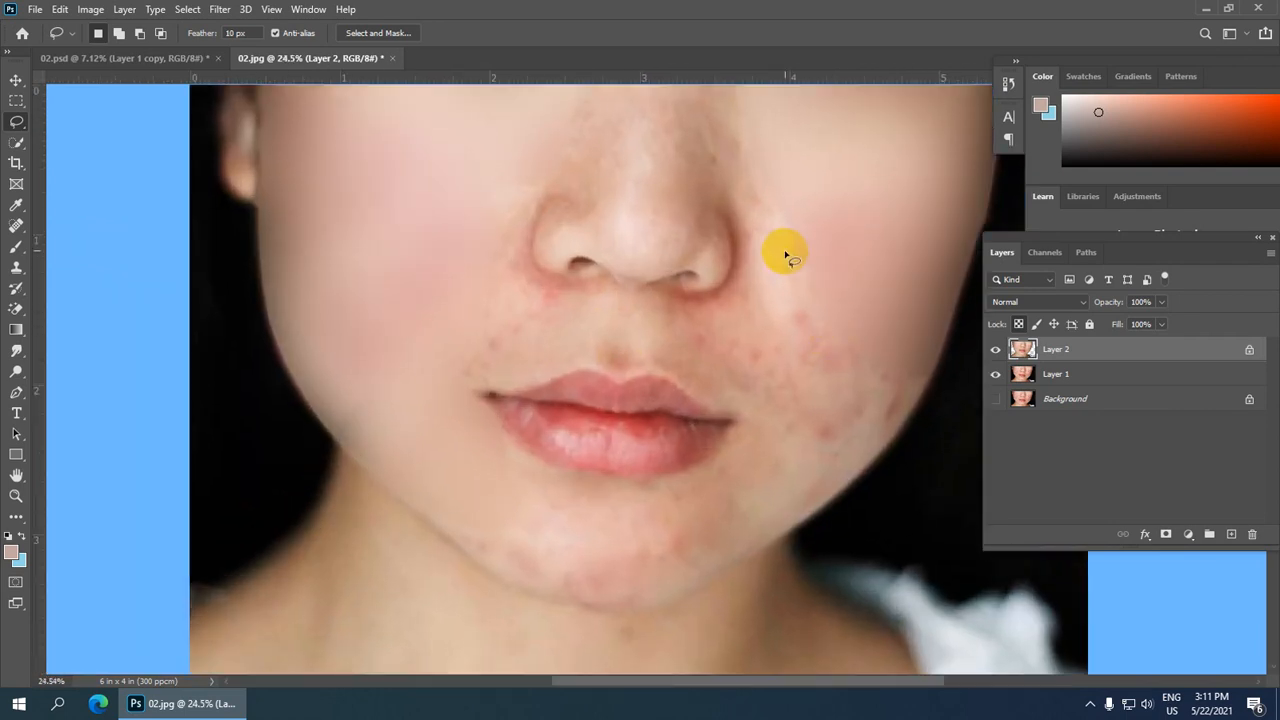
{"action": "mouse_move", "coordinate": [751, 148]}
{"action": "left_mouse_down"}
{"action": "mouse_move", "coordinate": [754, 247]}
{"action": "mouse_move", "coordinate": [738, 302]}
{"action": "left_mouse_up"}
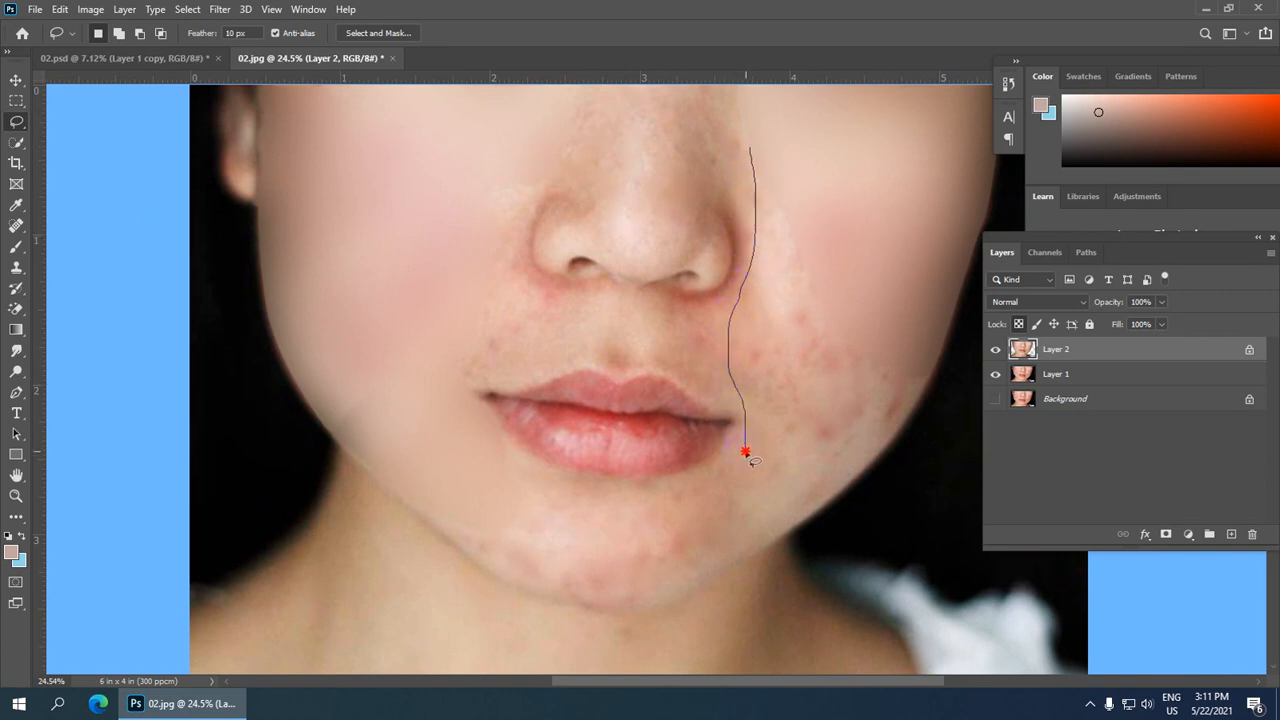
{"action": "left_click_drag", "start_coordinate": [689, 513], "coordinate": [599, 581]}
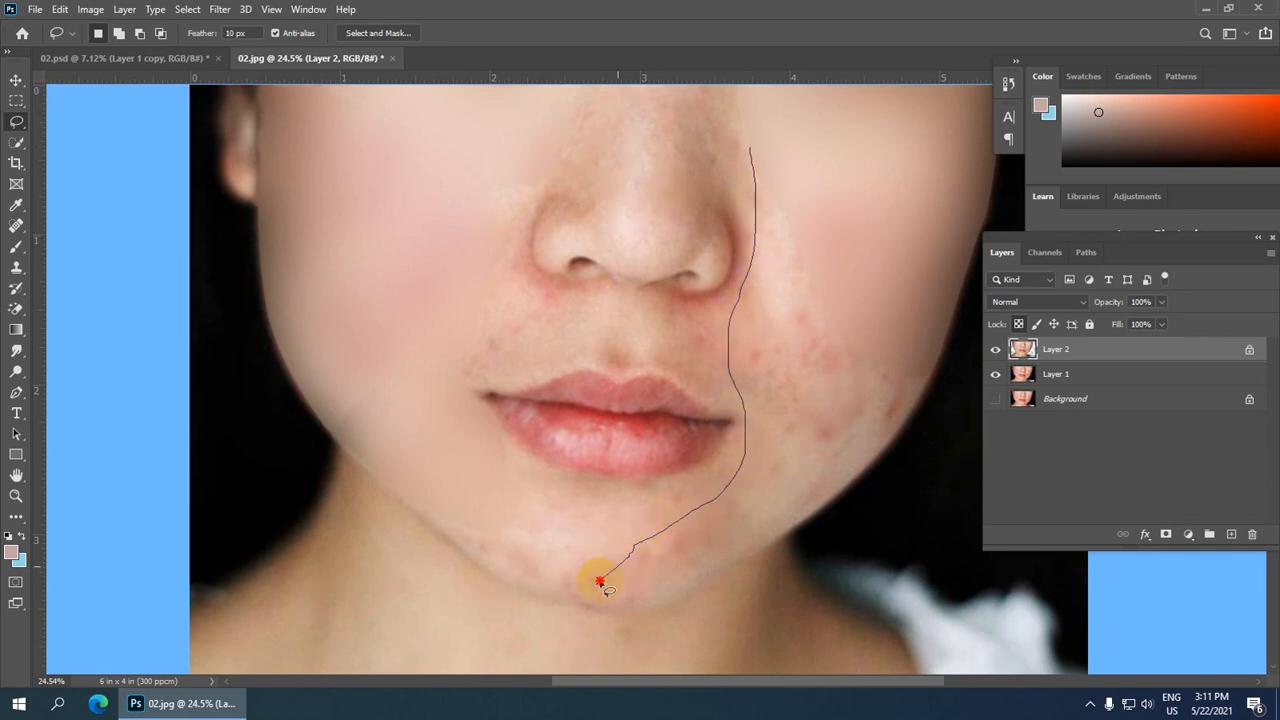
{"action": "mouse_move", "coordinate": [680, 600]}
{"action": "left_mouse_down"}
{"action": "mouse_move", "coordinate": [870, 470]}
{"action": "mouse_move", "coordinate": [933, 392]}
{"action": "mouse_move", "coordinate": [932, 335]}
{"action": "mouse_move", "coordinate": [818, 205]}
{"action": "mouse_move", "coordinate": [752, 150]}
{"action": "left_mouse_up"}
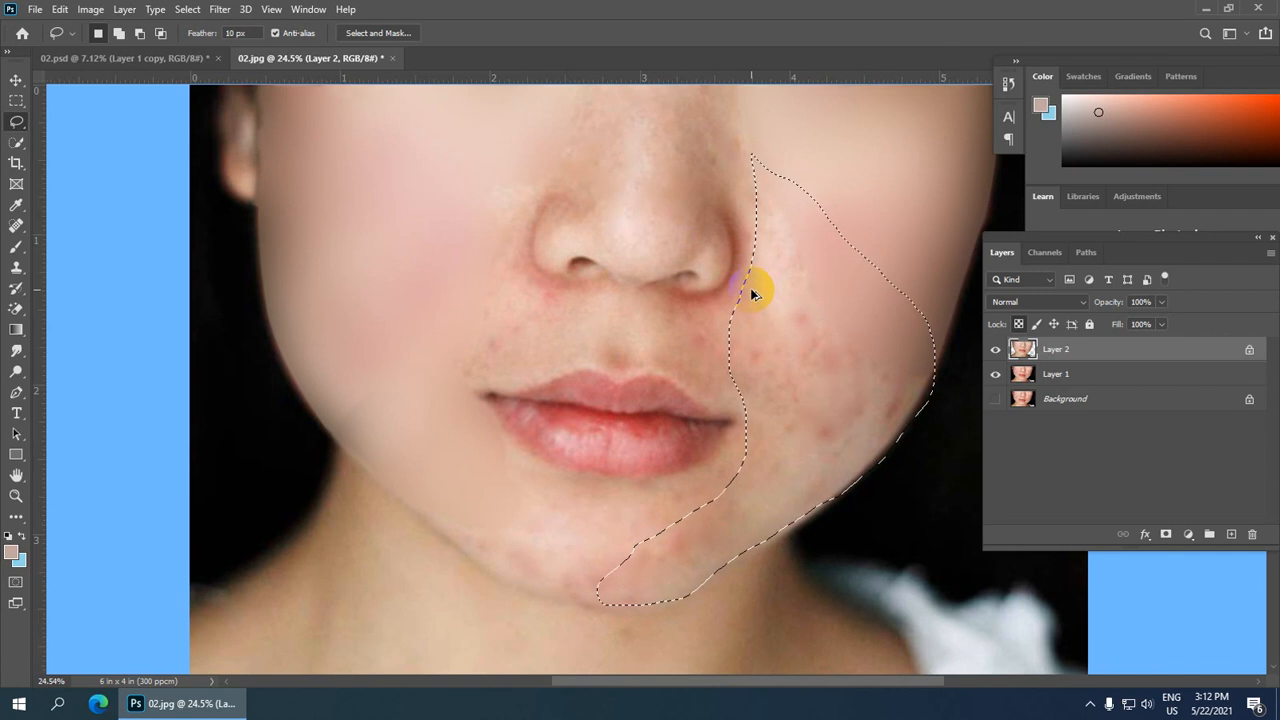
{"action": "key", "text": "ctrl+alt+f"}
{"action": "key", "text": "ctrl+d"}
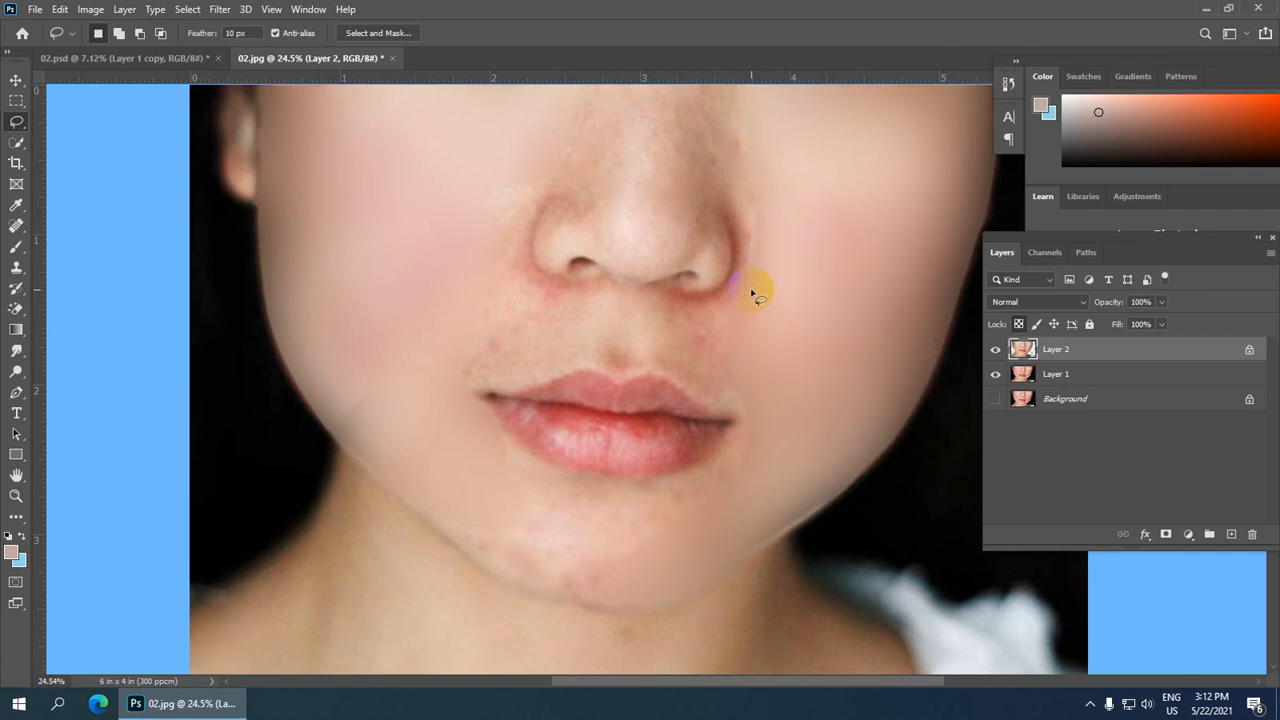
Step: Lasso the area above the nose bridge, reapply the Gaussian Blur and deselect
{"action": "scroll", "coordinate": [752, 292], "scroll_direction": "down", "scroll_amount": 3}
{"action": "scroll", "coordinate": [737, 323], "scroll_direction": "up", "scroll_amount": 2}
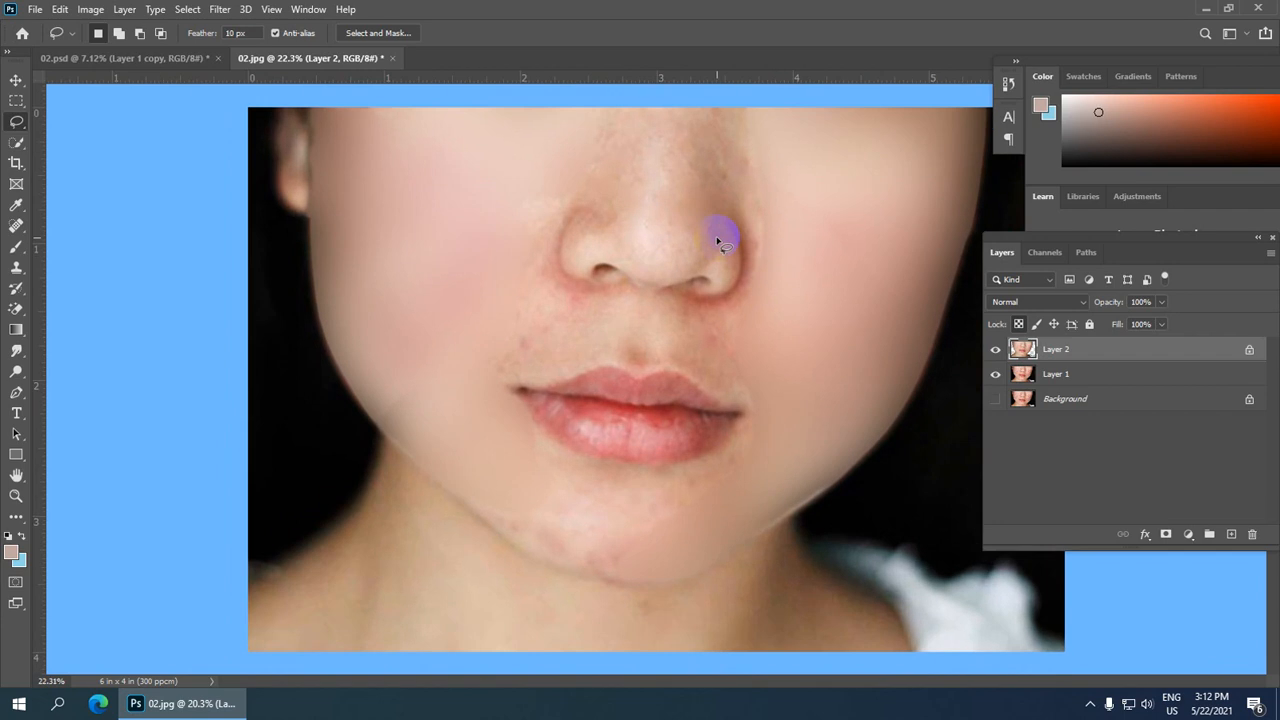
{"action": "scroll", "coordinate": [720, 325], "scroll_direction": "down", "scroll_amount": 1}
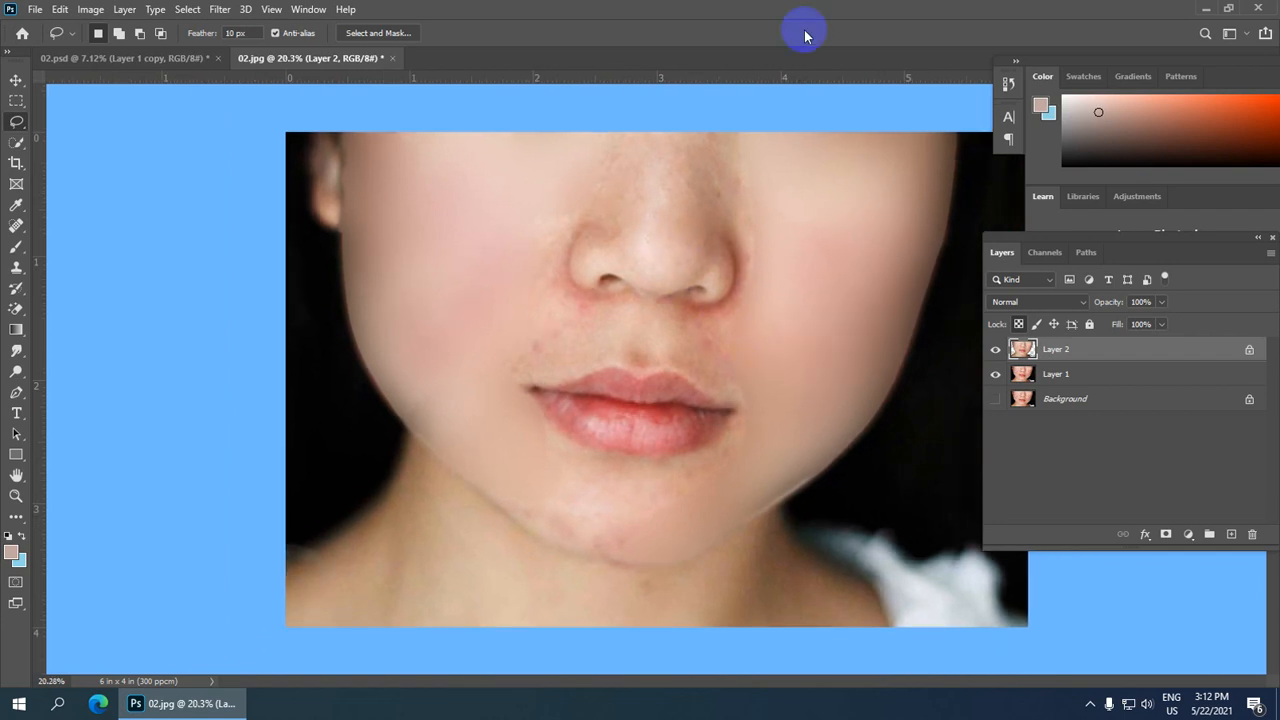
{"action": "scroll", "coordinate": [651, 180], "scroll_direction": "up", "scroll_amount": 3}
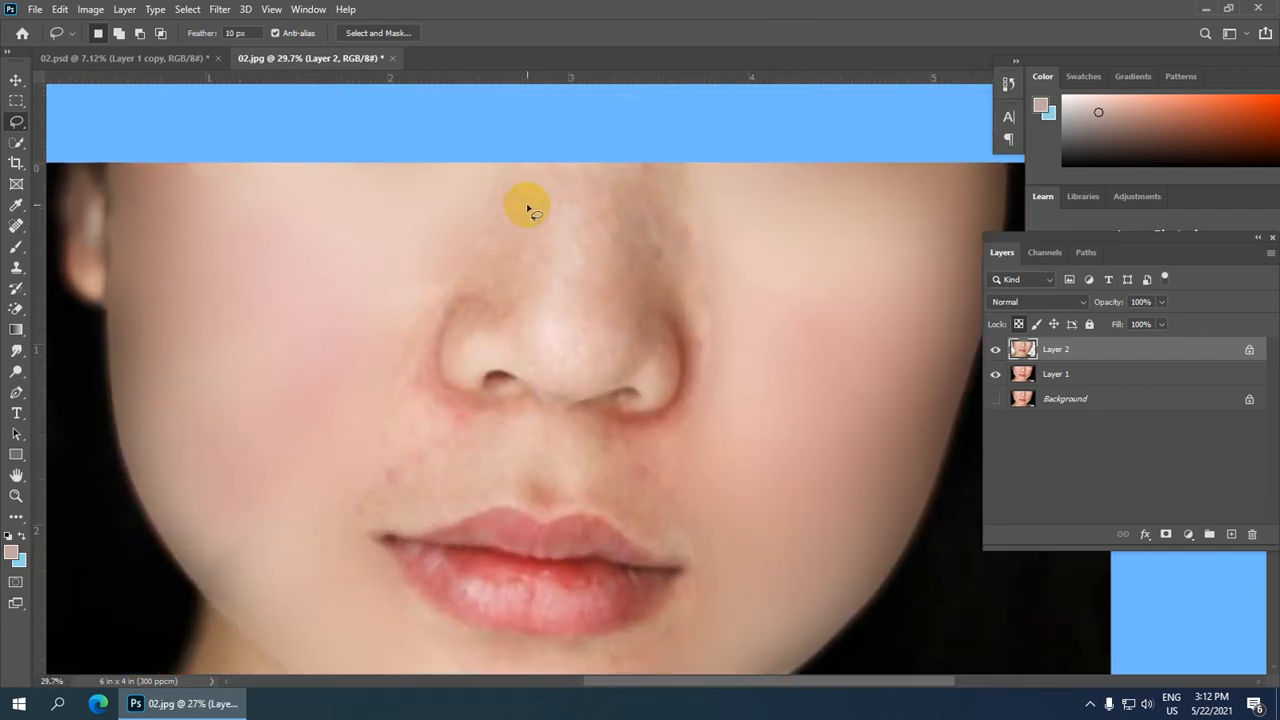
{"action": "scroll", "coordinate": [527, 208], "scroll_direction": "up", "scroll_amount": 1}
{"action": "mouse_move", "coordinate": [479, 158]}
{"action": "left_mouse_down"}
{"action": "mouse_move", "coordinate": [487, 229]}
{"action": "mouse_move", "coordinate": [591, 245]}
{"action": "mouse_move", "coordinate": [704, 235]}
{"action": "mouse_move", "coordinate": [716, 223]}
{"action": "mouse_move", "coordinate": [710, 171]}
{"action": "mouse_move", "coordinate": [684, 156]}
{"action": "left_mouse_up"}
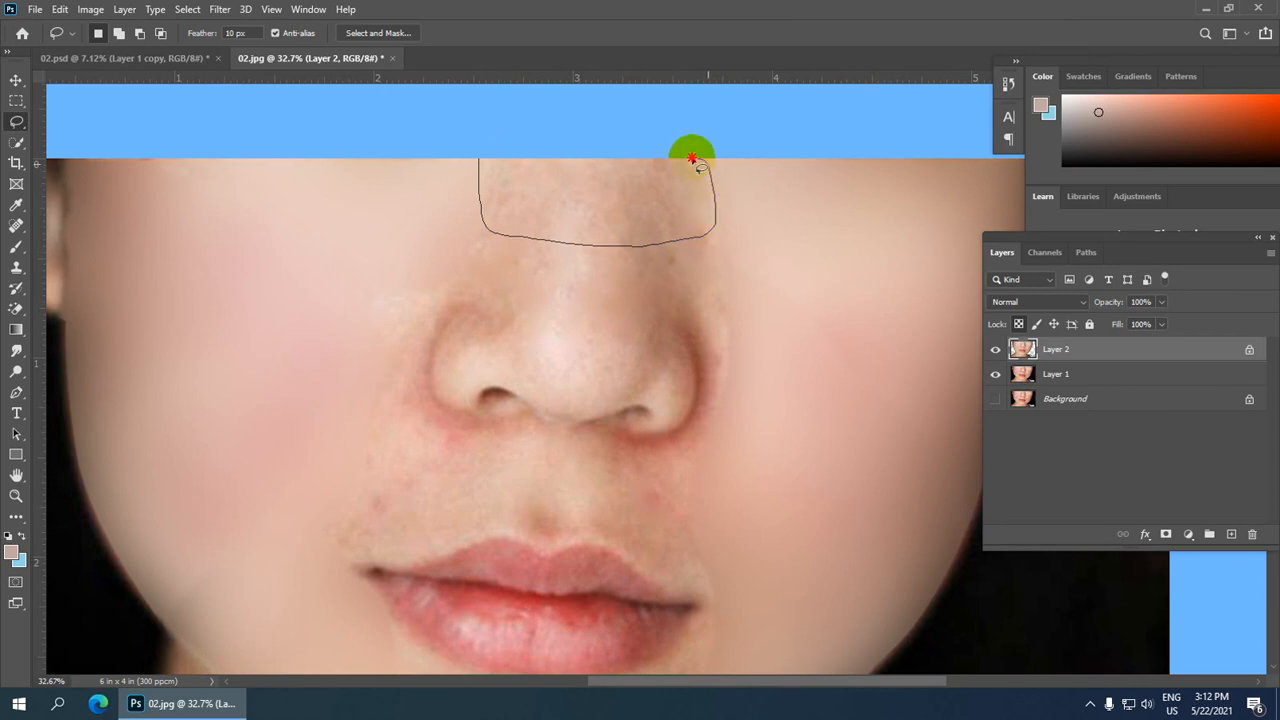
{"action": "key", "text": "ctrl+alt+f"}
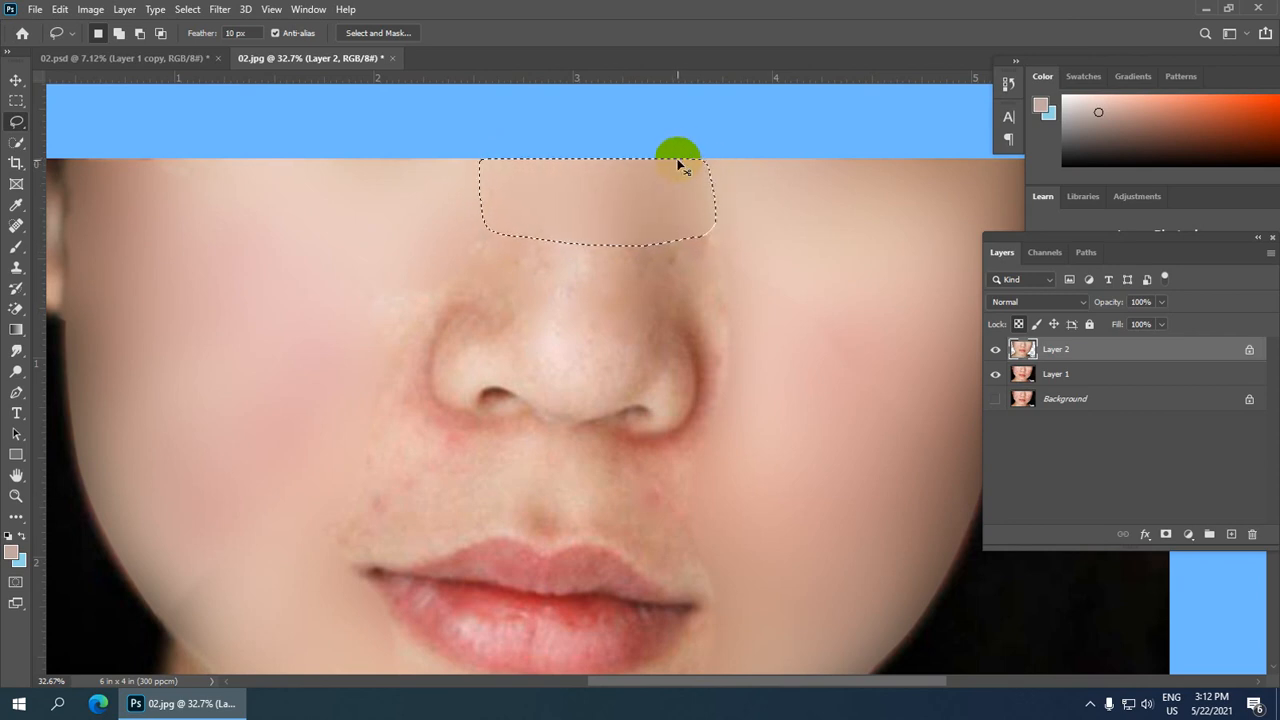
{"action": "left_click", "coordinate": [679, 164]}
{"action": "scroll", "coordinate": [657, 275], "scroll_direction": "down", "scroll_amount": 1}
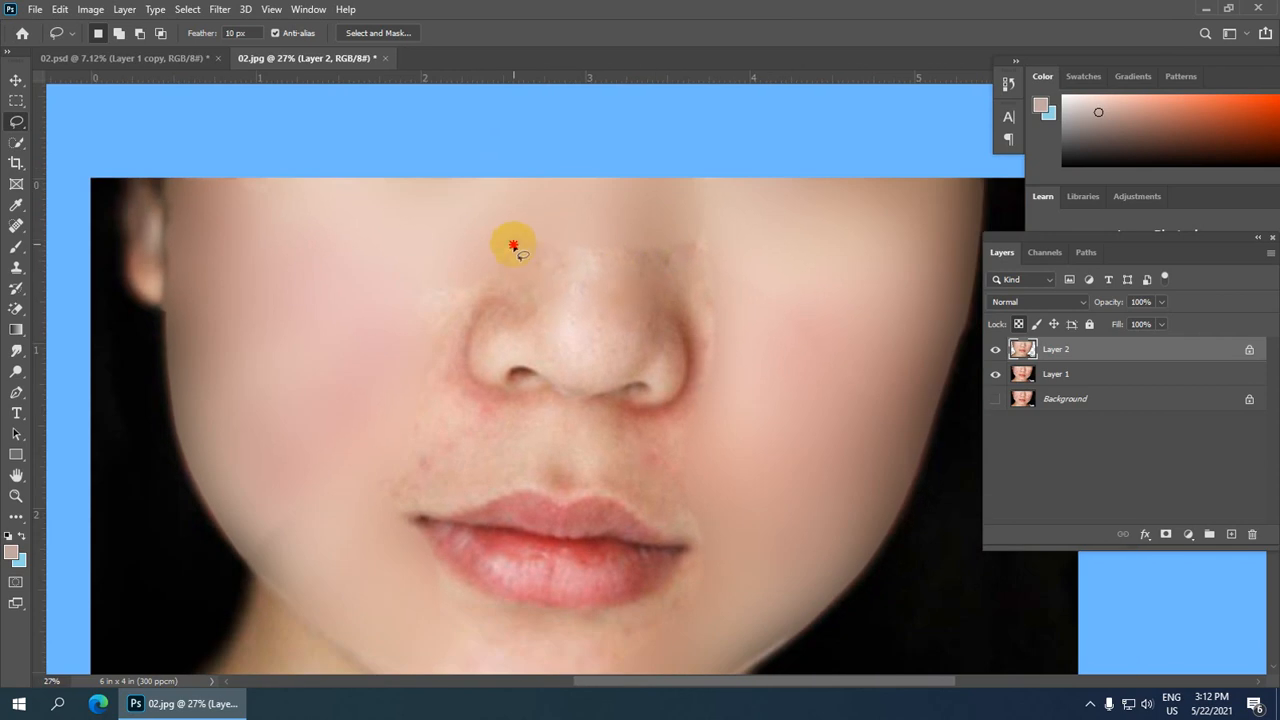
{"action": "mouse_move", "coordinate": [513, 245]}
{"action": "left_mouse_down"}
{"action": "mouse_move", "coordinate": [537, 334]}
{"action": "mouse_move", "coordinate": [567, 373]}
{"action": "mouse_move", "coordinate": [640, 348]}
{"action": "mouse_move", "coordinate": [667, 252]}
{"action": "mouse_move", "coordinate": [531, 219]}
{"action": "mouse_move", "coordinate": [514, 245]}
{"action": "left_mouse_up"}
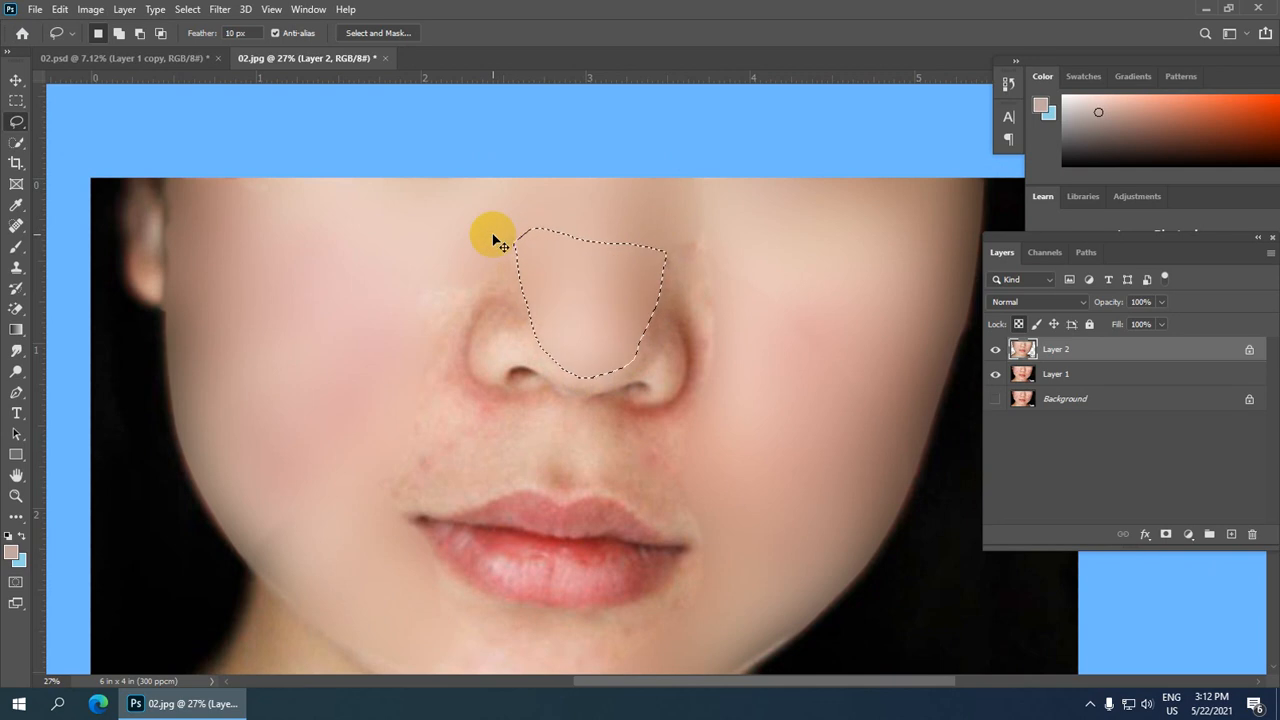
{"action": "key", "text": "ctrl+d"}
Step: Lasso along the nose's right side and delete the blurred pixels there, then deselect
{"action": "scroll", "coordinate": [710, 280], "scroll_direction": "up", "scroll_amount": 3}
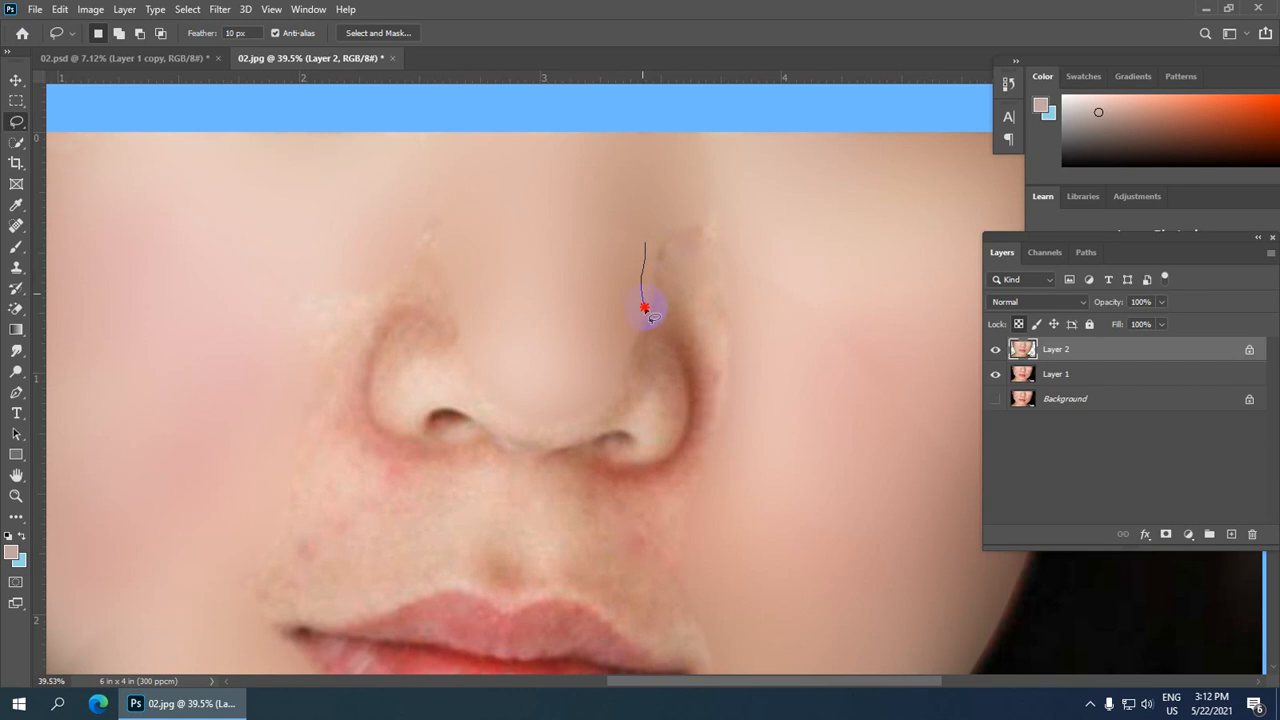
{"action": "mouse_move", "coordinate": [645, 307]}
{"action": "left_mouse_down"}
{"action": "mouse_move", "coordinate": [720, 427]}
{"action": "mouse_move", "coordinate": [782, 305]}
{"action": "mouse_move", "coordinate": [758, 220]}
{"action": "mouse_move", "coordinate": [684, 211]}
{"action": "left_mouse_up"}
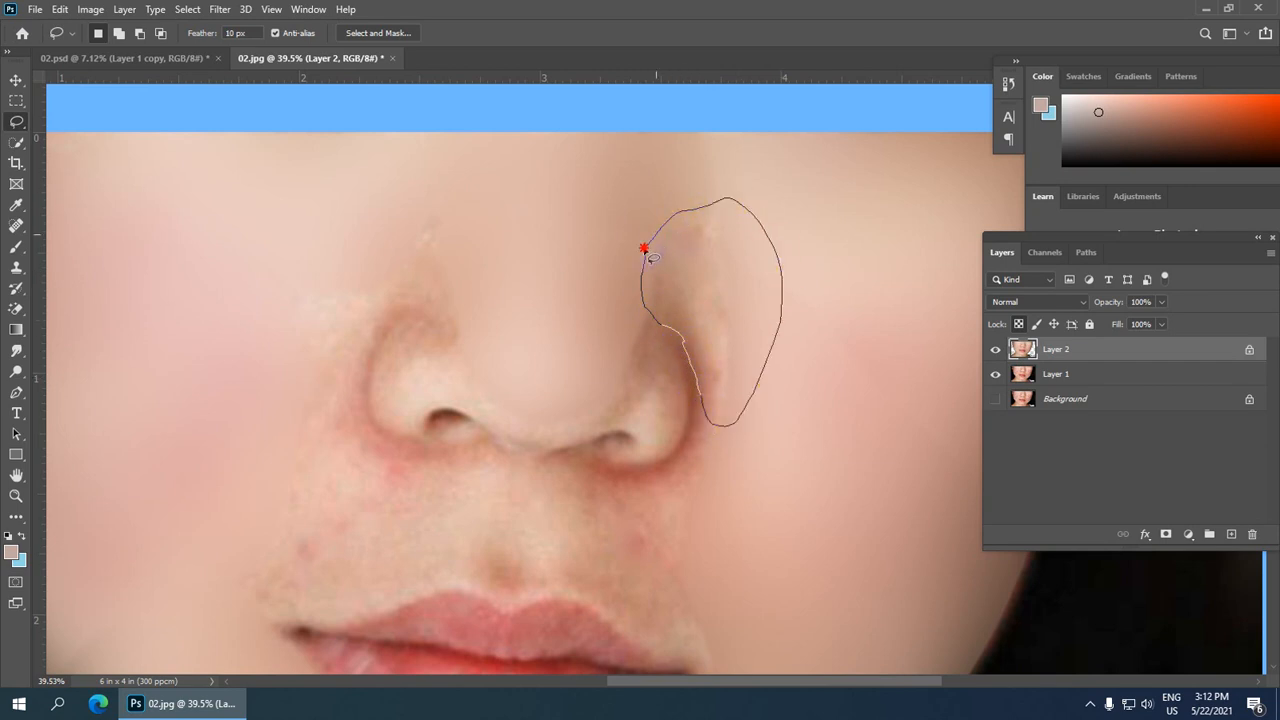
{"action": "left_click_drag", "start_coordinate": [652, 258], "coordinate": [644, 250]}
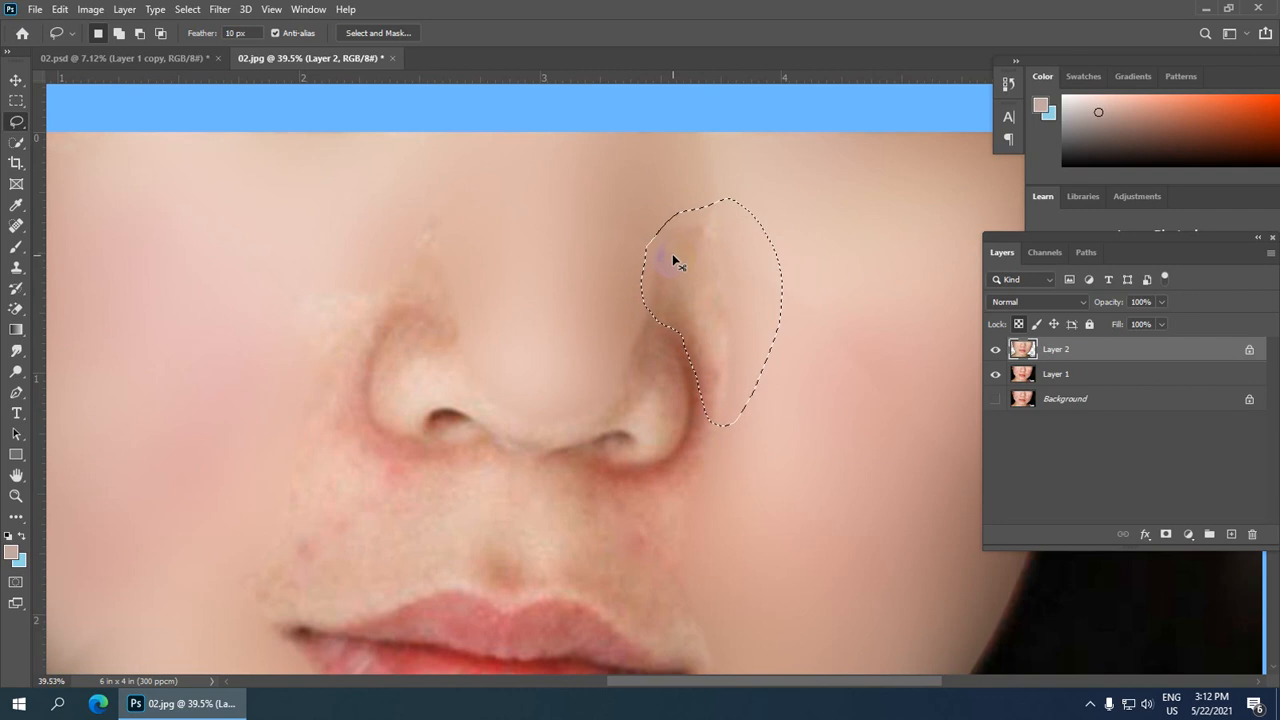
{"action": "key", "text": "Delete"}
{"action": "left_click", "coordinate": [675, 259]}
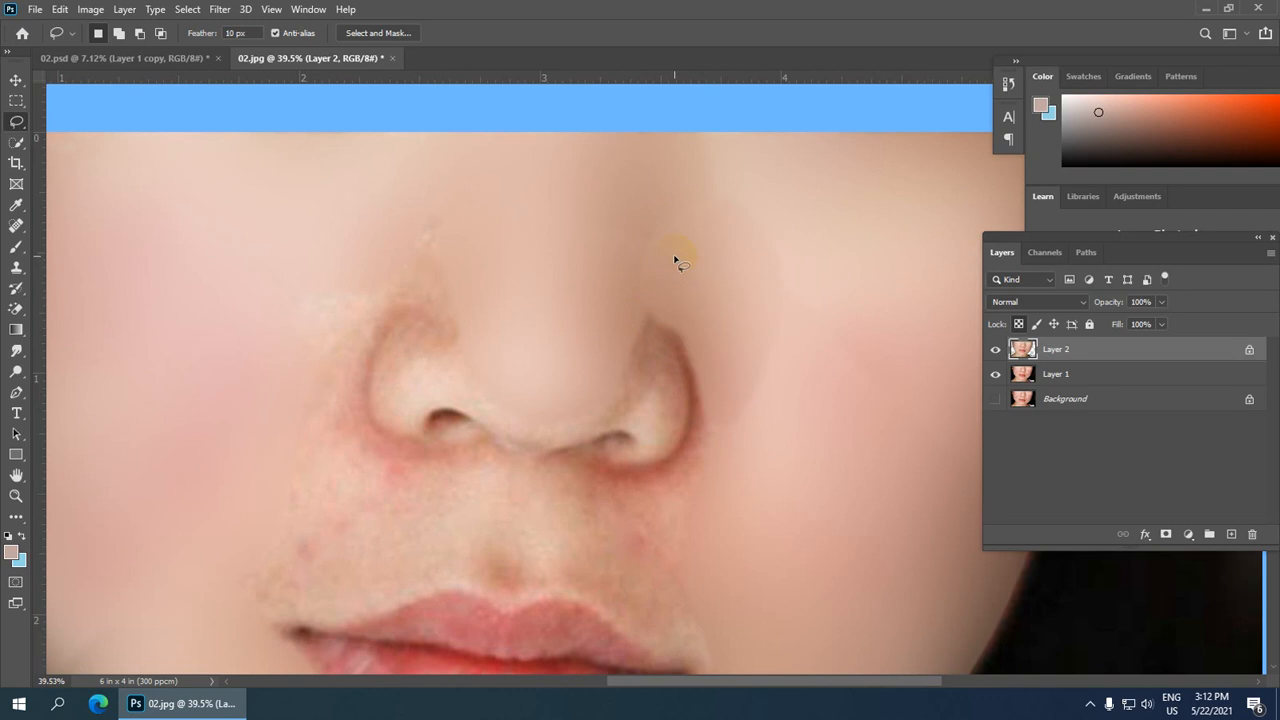
Step: Lasso along the nose's left side and delete the blurred pixels there, then deselect
{"action": "scroll", "coordinate": [757, 189], "scroll_direction": "down", "scroll_amount": 5}
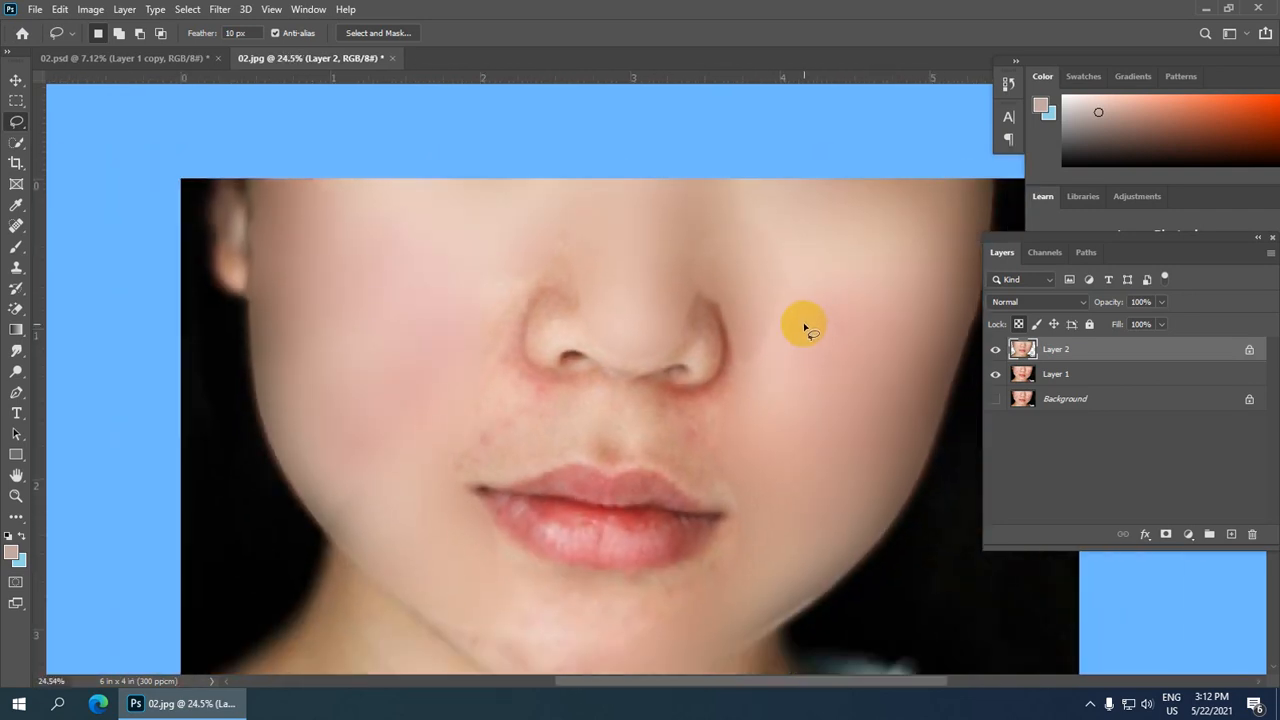
{"action": "scroll", "coordinate": [752, 318], "scroll_direction": "up", "scroll_amount": 2}
{"action": "scroll", "coordinate": [490, 292], "scroll_direction": "up", "scroll_amount": 1}
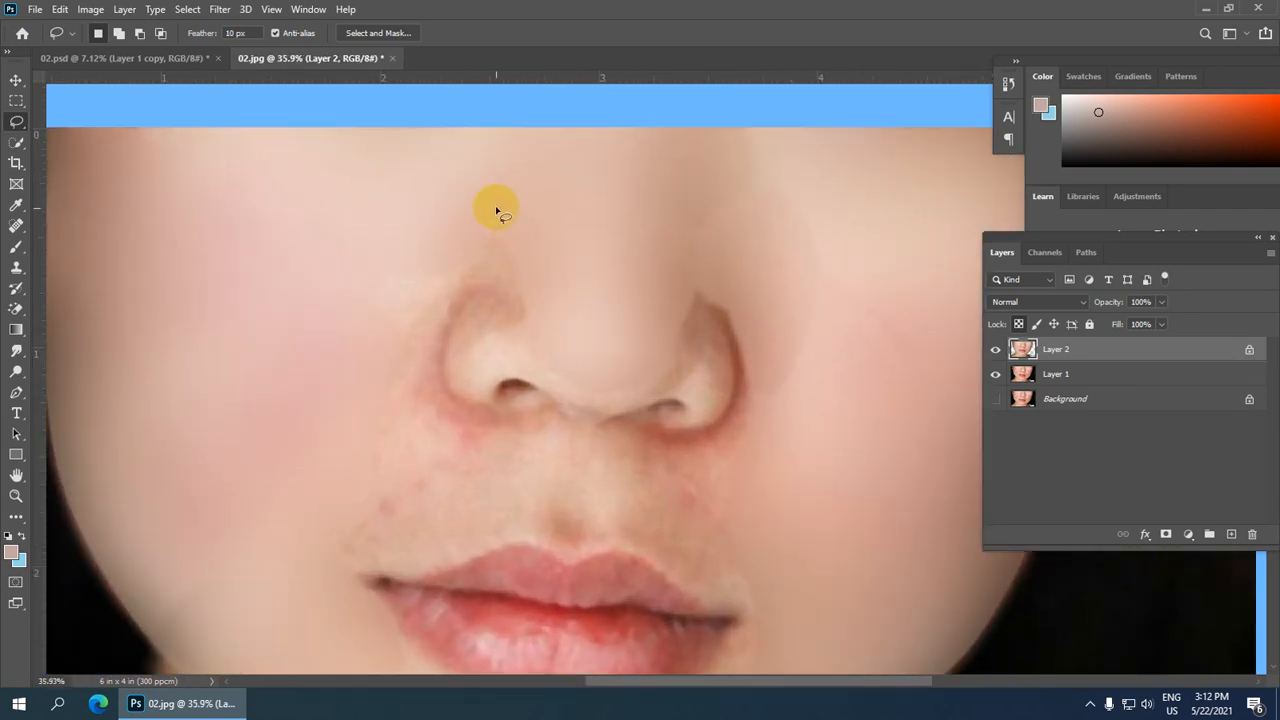
{"action": "mouse_move", "coordinate": [382, 275]}
{"action": "left_mouse_down"}
{"action": "mouse_move", "coordinate": [379, 398]}
{"action": "mouse_move", "coordinate": [417, 428]}
{"action": "mouse_move", "coordinate": [437, 318]}
{"action": "mouse_move", "coordinate": [454, 296]}
{"action": "left_mouse_up"}
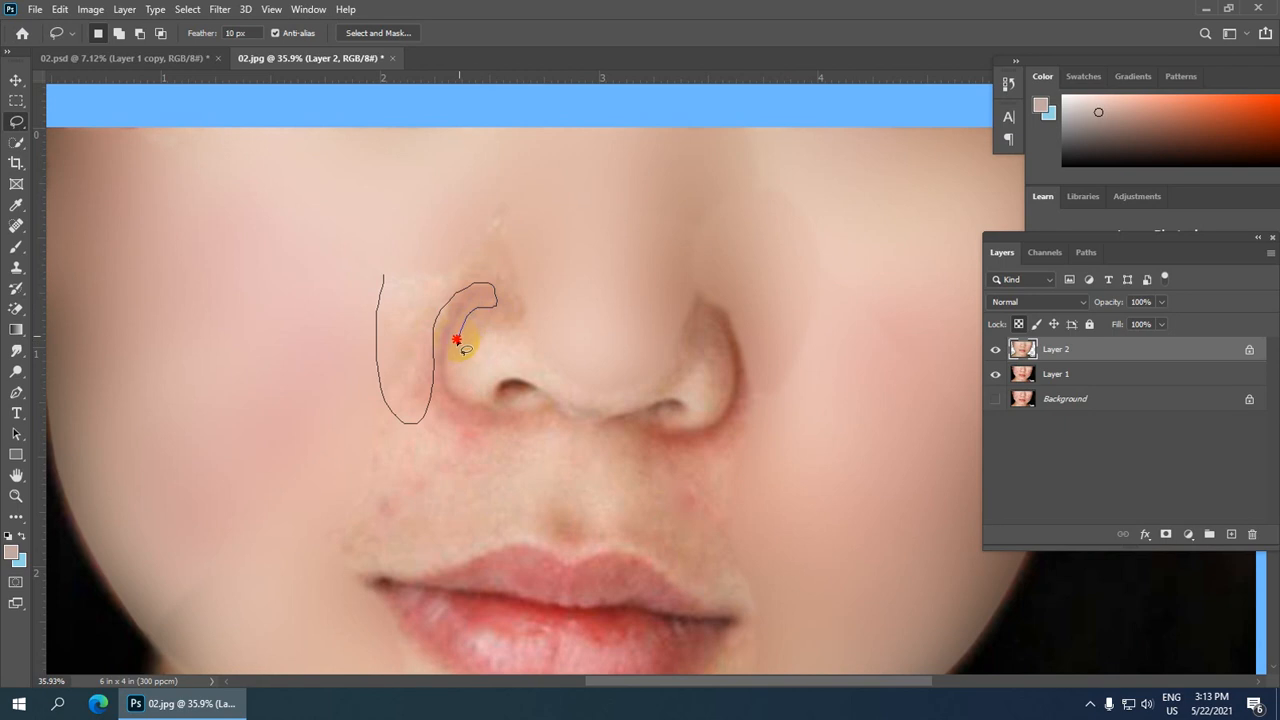
{"action": "mouse_move", "coordinate": [453, 372]}
{"action": "left_mouse_down"}
{"action": "mouse_move", "coordinate": [470, 378]}
{"action": "mouse_move", "coordinate": [526, 330]}
{"action": "mouse_move", "coordinate": [533, 249]}
{"action": "mouse_move", "coordinate": [508, 214]}
{"action": "mouse_move", "coordinate": [409, 237]}
{"action": "mouse_move", "coordinate": [374, 271]}
{"action": "mouse_move", "coordinate": [378, 285]}
{"action": "left_mouse_up"}
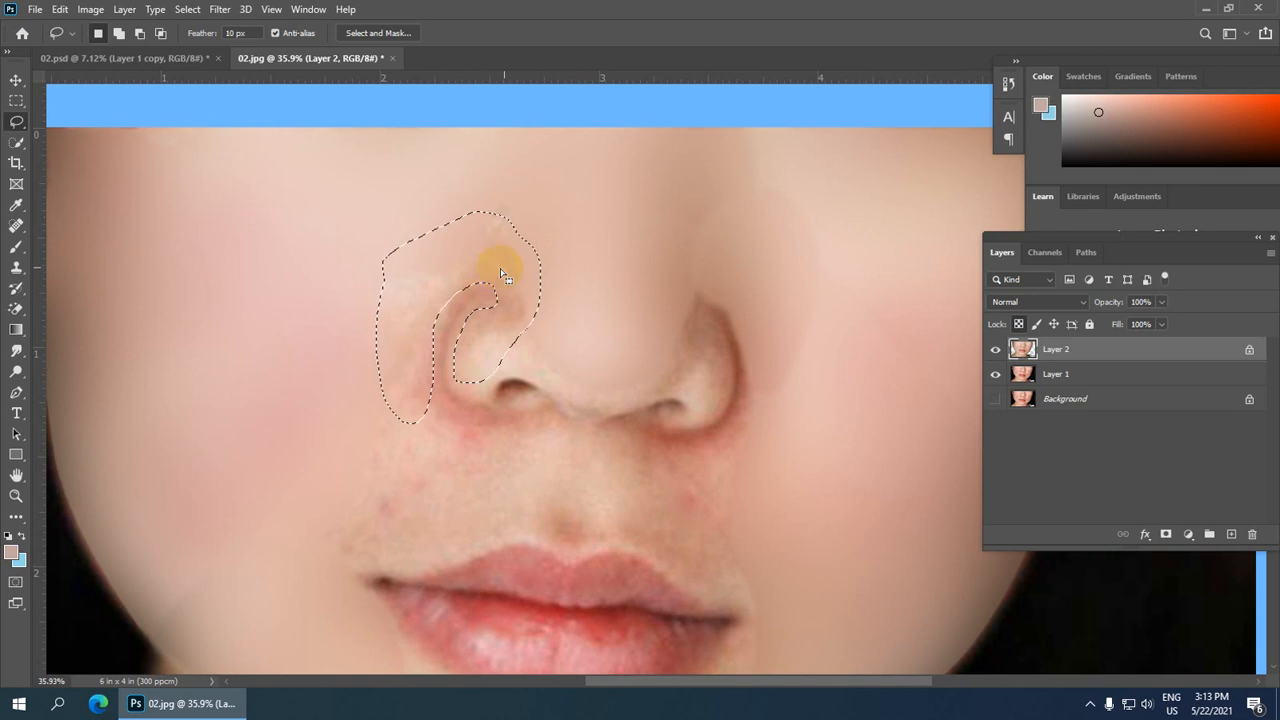
{"action": "scroll", "coordinate": [476, 252], "scroll_direction": "up", "scroll_amount": 1}
{"action": "scroll", "coordinate": [476, 252], "scroll_direction": "down", "scroll_amount": 1}
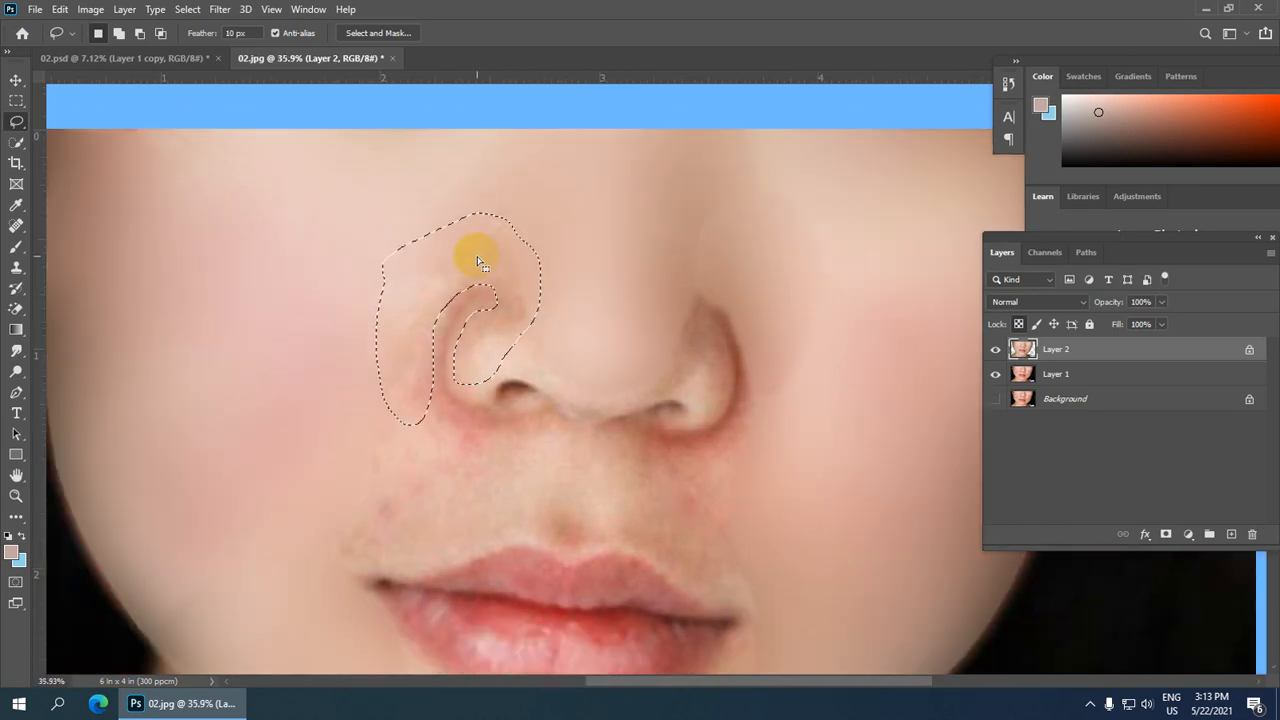
{"action": "key", "text": "Delete"}
{"action": "key", "text": "ctrl+d"}
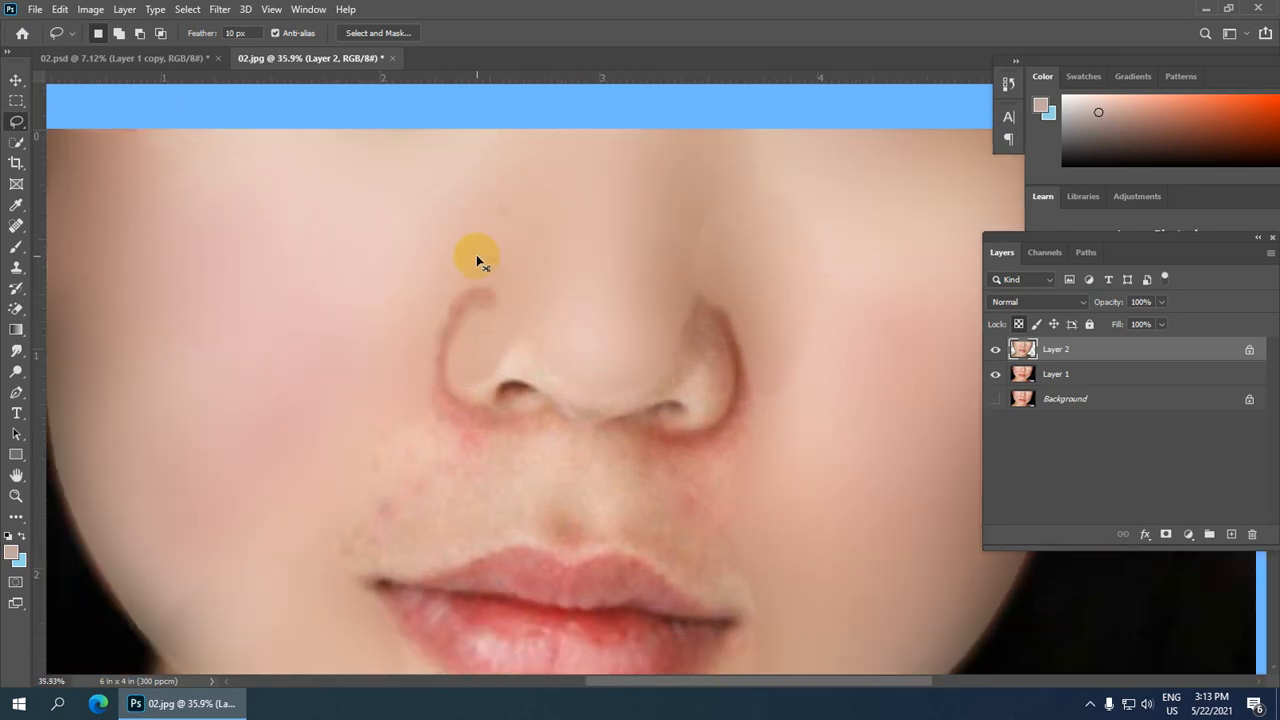
Step: Lasso the cheek area left of the philtrum below the nose, delete the blurred pixels there and deselect
{"action": "scroll", "coordinate": [486, 266], "scroll_direction": "down", "scroll_amount": 3}
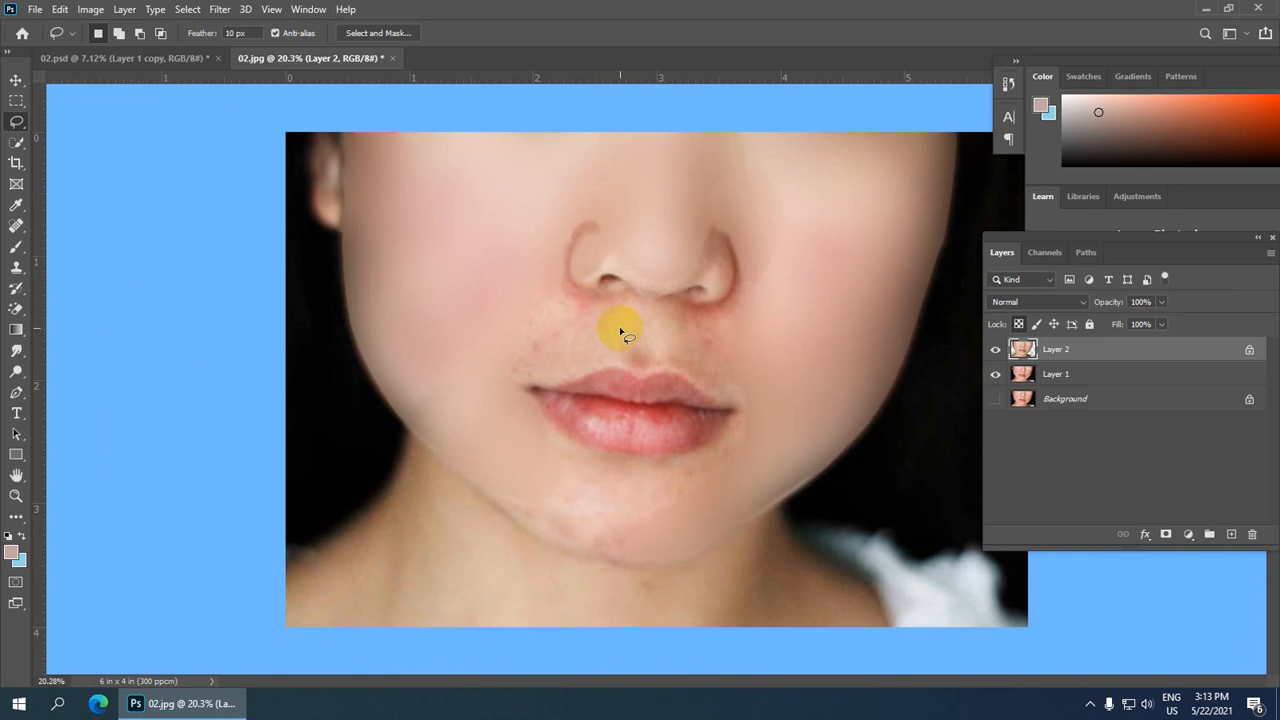
{"action": "scroll", "coordinate": [737, 294], "scroll_direction": "up", "scroll_amount": 1}
{"action": "scroll", "coordinate": [597, 228], "scroll_direction": "up", "scroll_amount": 2}
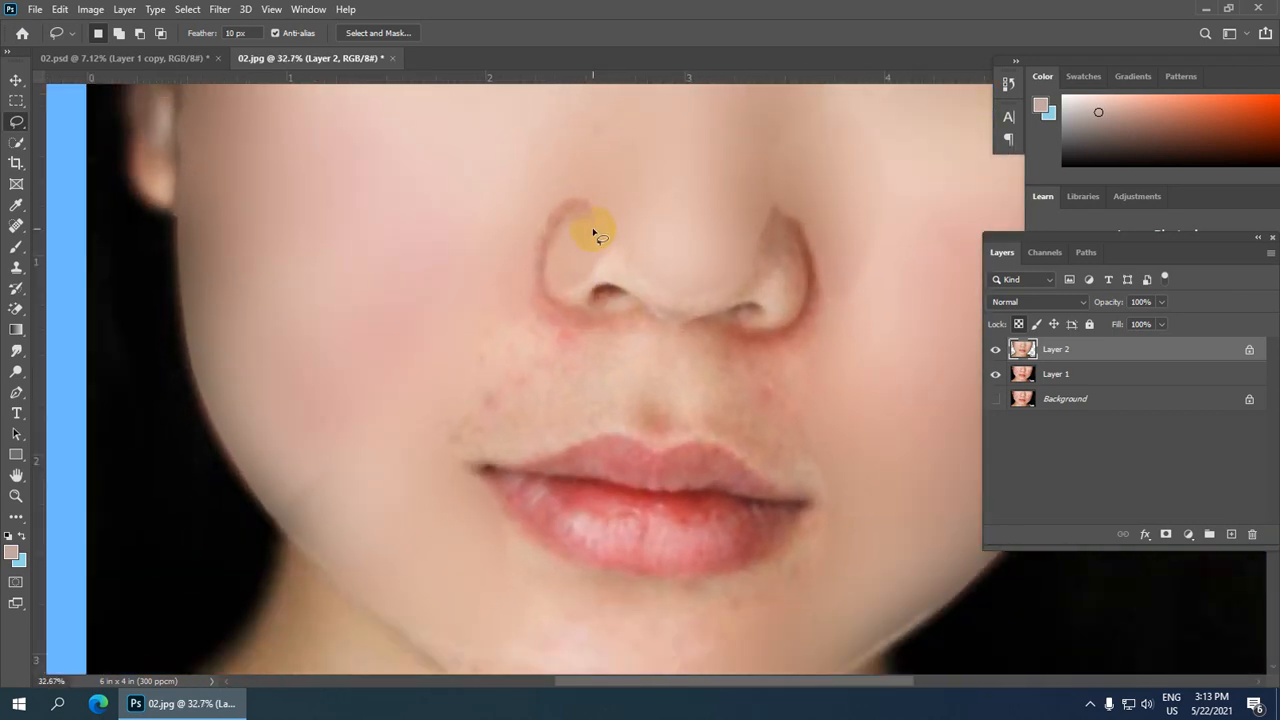
{"action": "mouse_move", "coordinate": [515, 315]}
{"action": "left_mouse_down"}
{"action": "mouse_move", "coordinate": [443, 394]}
{"action": "mouse_move", "coordinate": [444, 445]}
{"action": "mouse_move", "coordinate": [619, 428]}
{"action": "mouse_move", "coordinate": [632, 383]}
{"action": "mouse_move", "coordinate": [624, 334]}
{"action": "mouse_move", "coordinate": [507, 316]}
{"action": "left_mouse_up"}
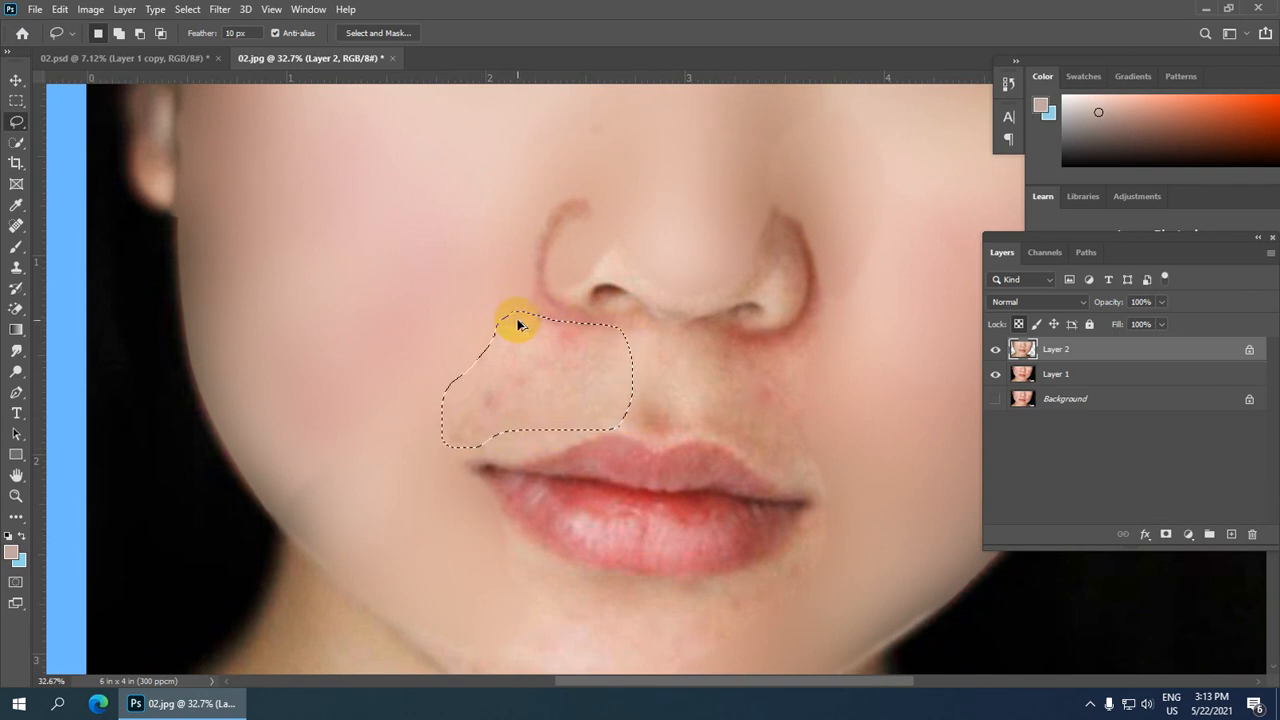
{"action": "key", "text": "Delete"}
{"action": "key", "text": "ctrl+d"}
{"action": "scroll", "coordinate": [571, 423], "scroll_direction": "up", "scroll_amount": 2}
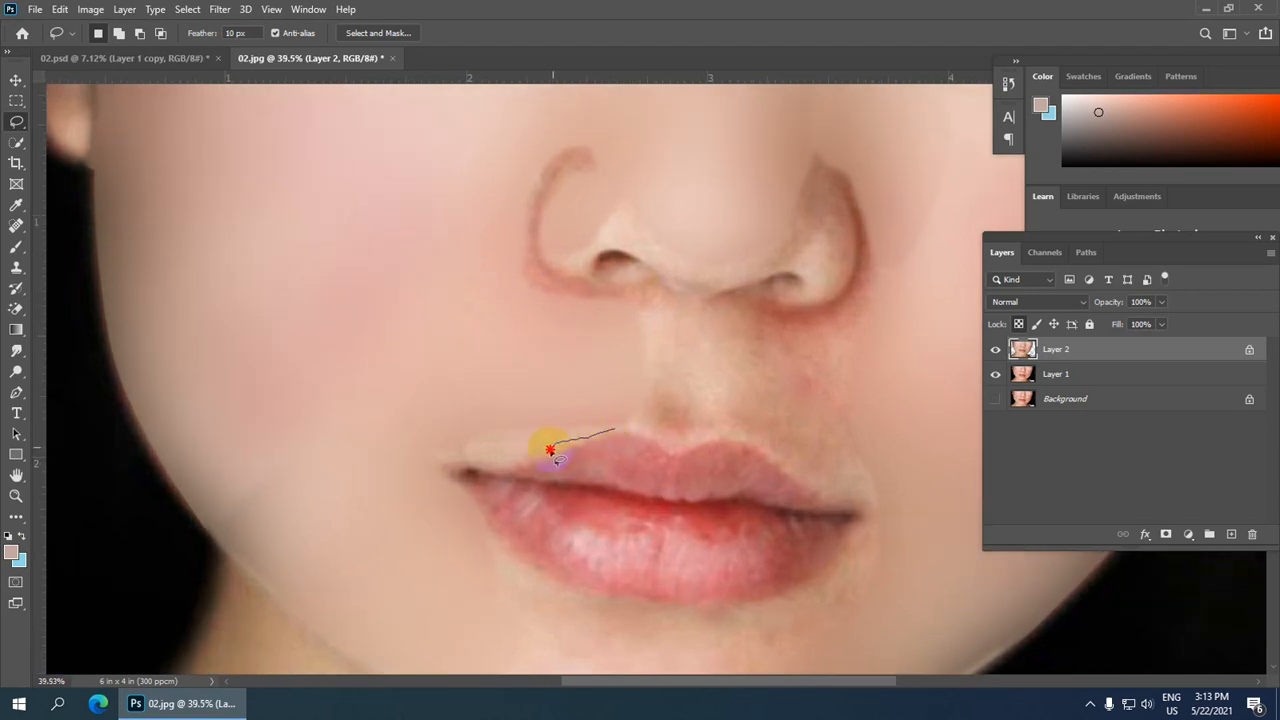
{"action": "mouse_move", "coordinate": [550, 449]}
{"action": "left_mouse_down"}
{"action": "mouse_move", "coordinate": [437, 462]}
{"action": "mouse_move", "coordinate": [499, 413]}
{"action": "mouse_move", "coordinate": [610, 427]}
{"action": "left_mouse_up"}
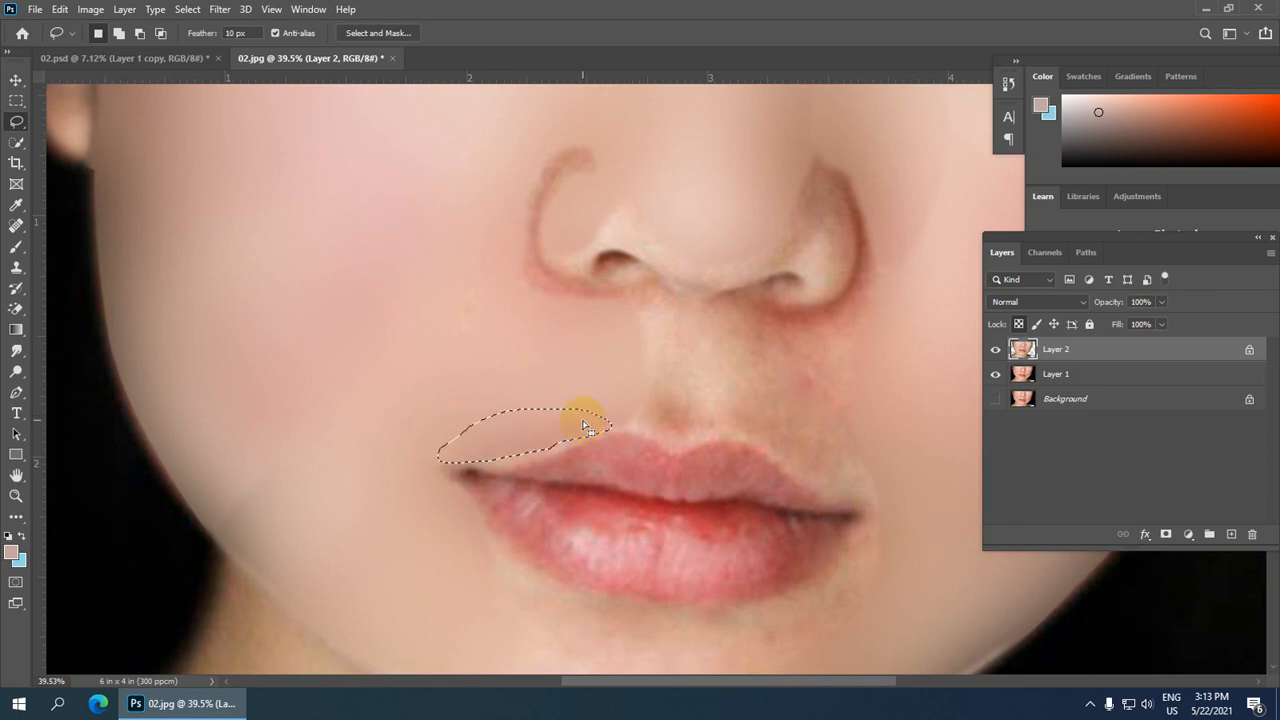
{"action": "left_click", "coordinate": [584, 426]}
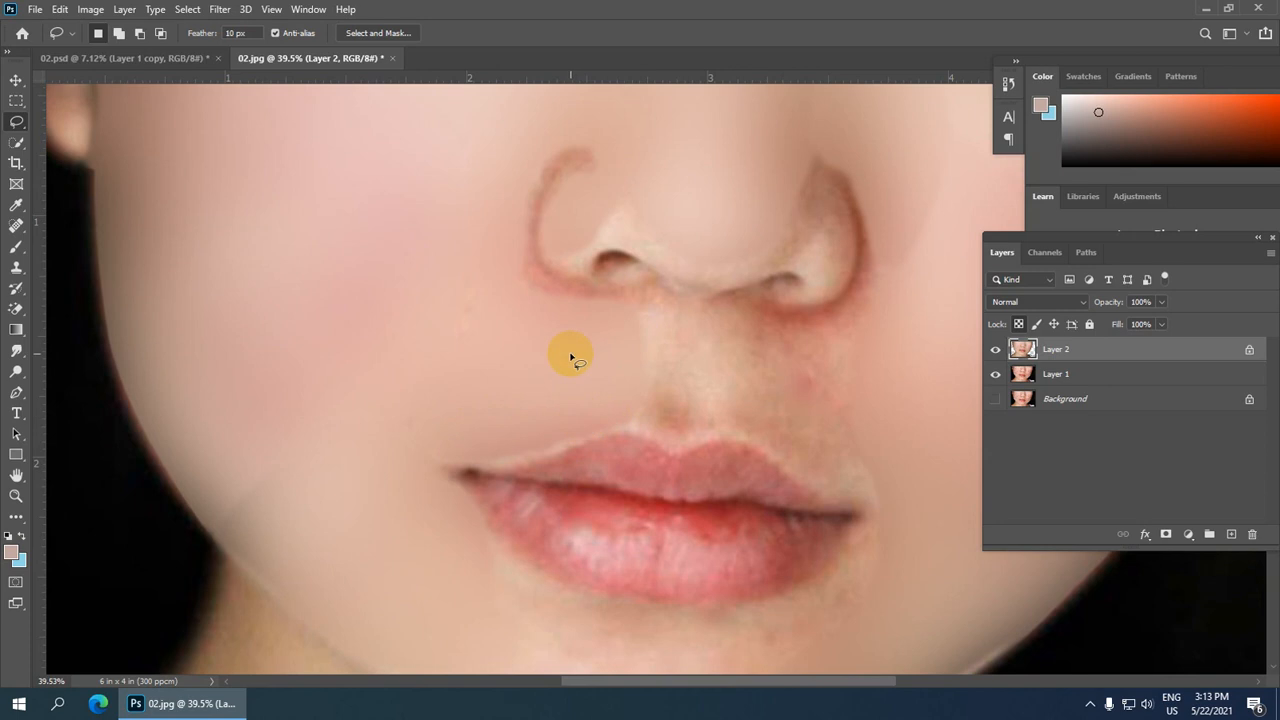
Step: Lasso the philtrum between the nose and upper lip, delete the blurred pixels there and deselect
{"action": "scroll", "coordinate": [571, 355], "scroll_direction": "up", "scroll_amount": 3}
{"action": "left_click_drag", "start_coordinate": [769, 234], "coordinate": [500, 186]}
{"action": "scroll", "coordinate": [547, 271], "scroll_direction": "down", "scroll_amount": 2}
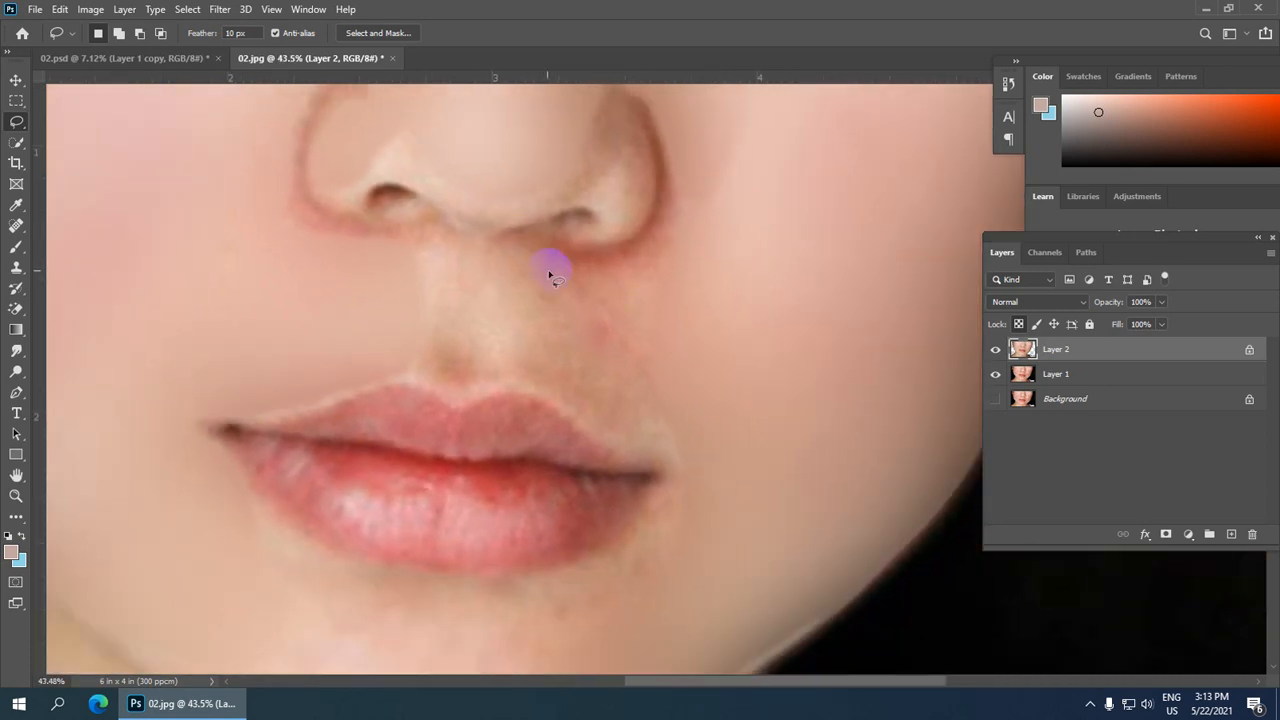
{"action": "mouse_move", "coordinate": [419, 252]}
{"action": "left_mouse_down"}
{"action": "mouse_move", "coordinate": [408, 366]}
{"action": "mouse_move", "coordinate": [444, 372]}
{"action": "left_mouse_up"}
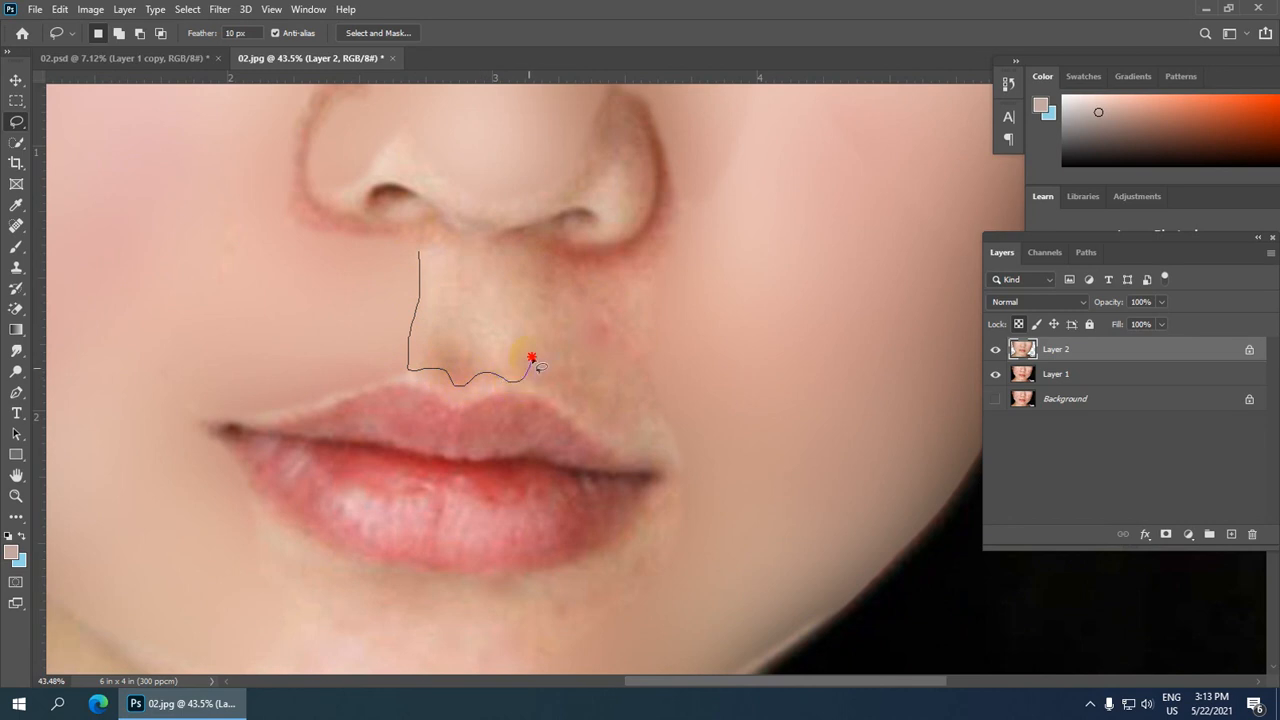
{"action": "left_click_drag", "start_coordinate": [496, 247], "coordinate": [419, 248]}
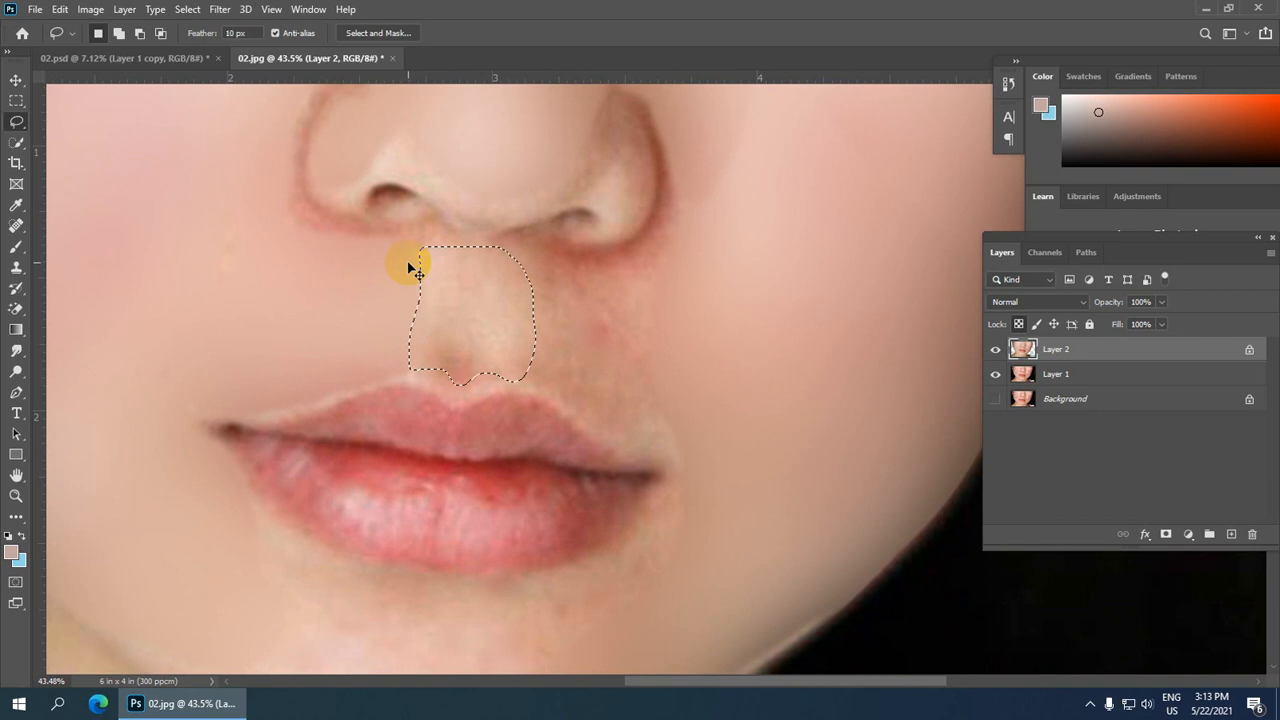
{"action": "key", "text": "Delete"}
{"action": "key", "text": "ctrl+d"}
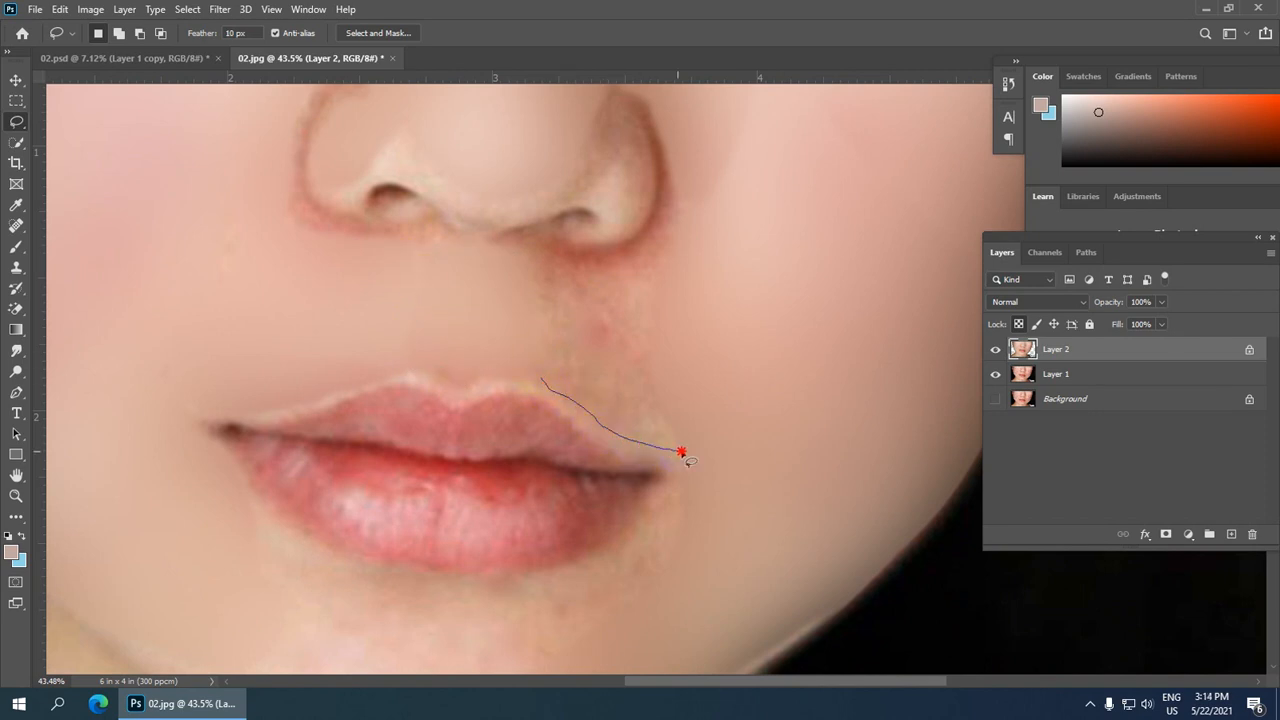
{"action": "mouse_move", "coordinate": [678, 278]}
{"action": "left_mouse_down"}
{"action": "mouse_move", "coordinate": [634, 251]}
{"action": "mouse_move", "coordinate": [546, 254]}
{"action": "mouse_move", "coordinate": [522, 272]}
{"action": "left_mouse_up"}
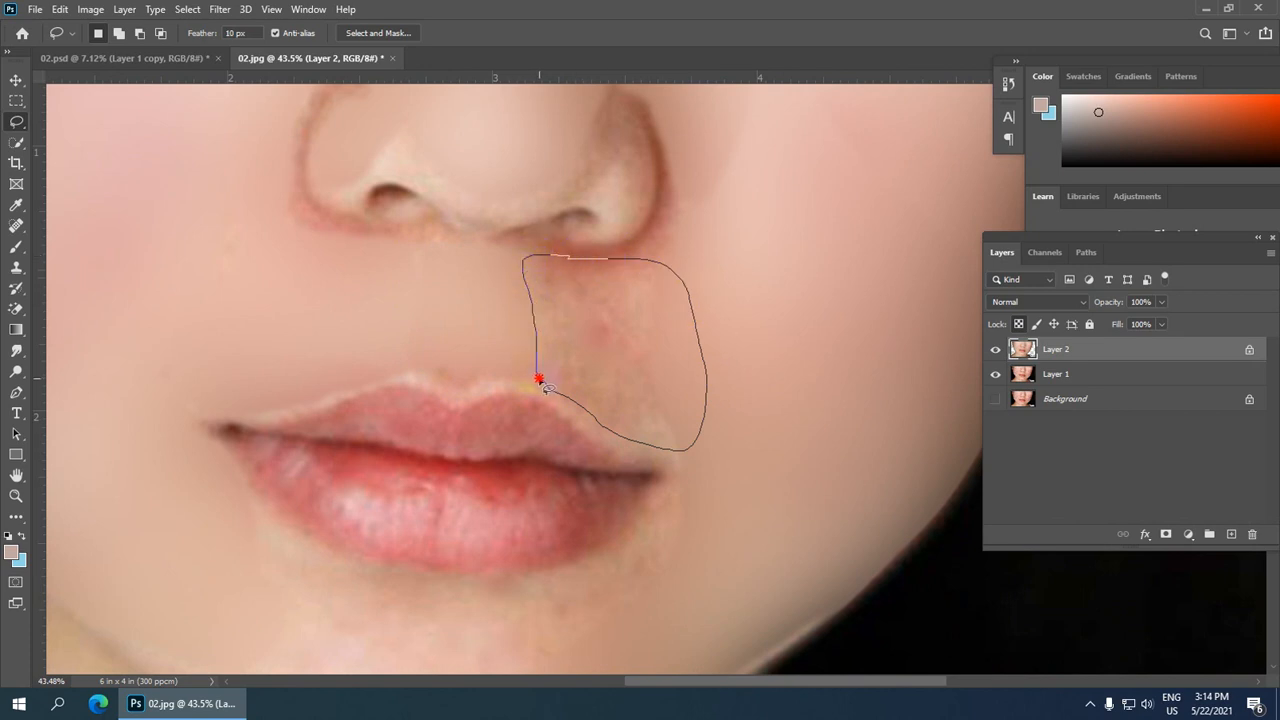
{"action": "left_click_drag", "start_coordinate": [546, 388], "coordinate": [543, 385]}
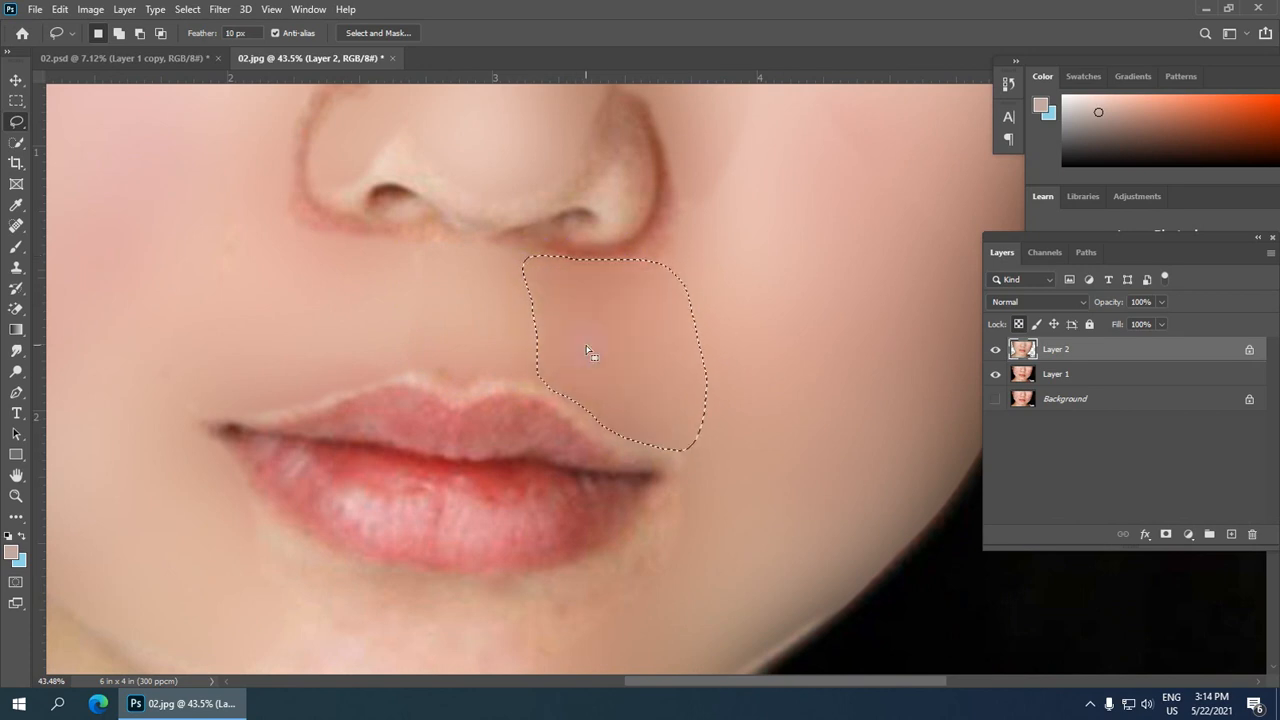
{"action": "key", "text": "ctrl+d"}
{"action": "scroll", "coordinate": [650, 390], "scroll_direction": "down", "scroll_amount": 2}
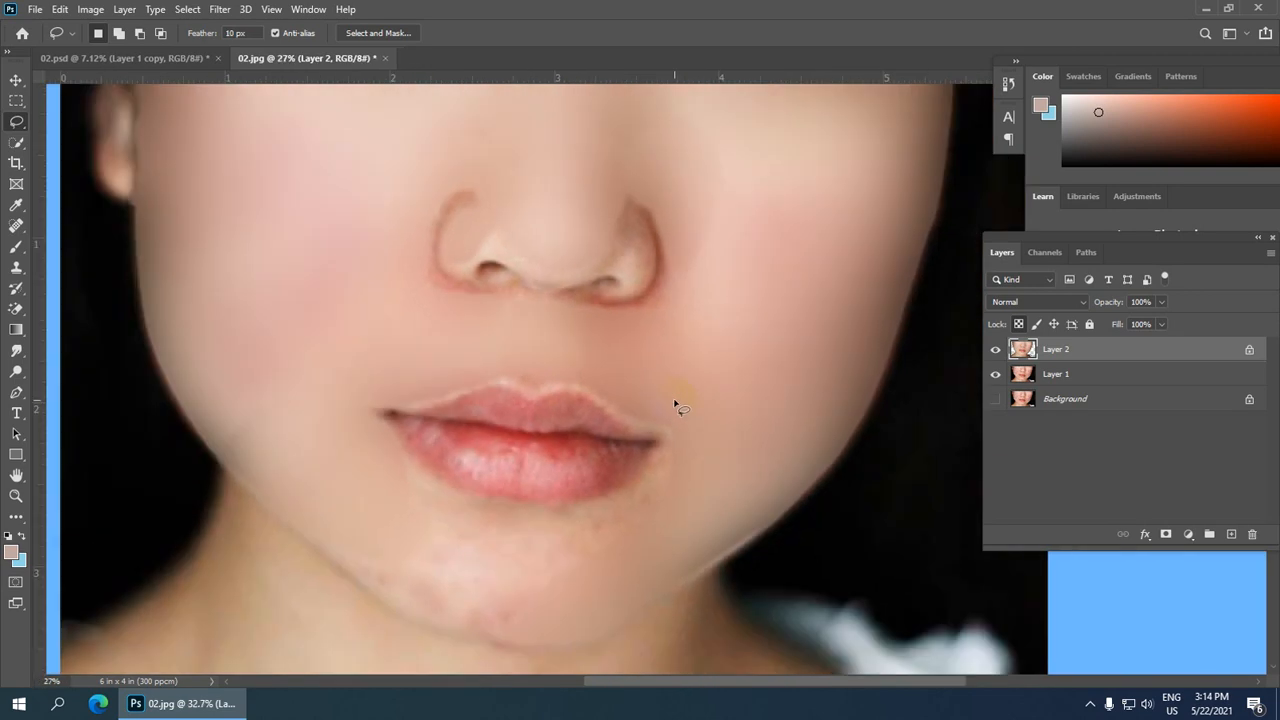
{"action": "scroll", "coordinate": [674, 440], "scroll_direction": "down", "scroll_amount": 1}
{"action": "scroll", "coordinate": [602, 528], "scroll_direction": "up", "scroll_amount": 1}
{"action": "scroll", "coordinate": [650, 518], "scroll_direction": "down", "scroll_amount": 4}
{"action": "scroll", "coordinate": [664, 508], "scroll_direction": "up", "scroll_amount": 1}
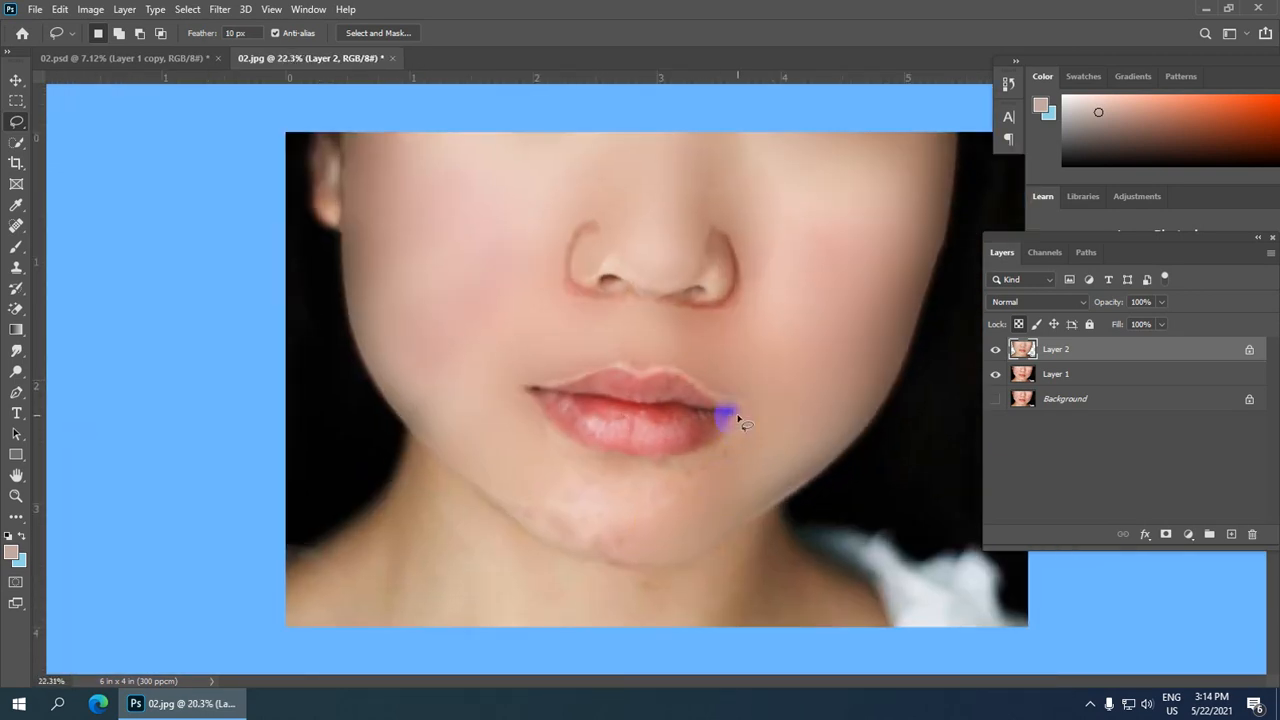
{"action": "scroll", "coordinate": [738, 419], "scroll_direction": "up", "scroll_amount": 1}
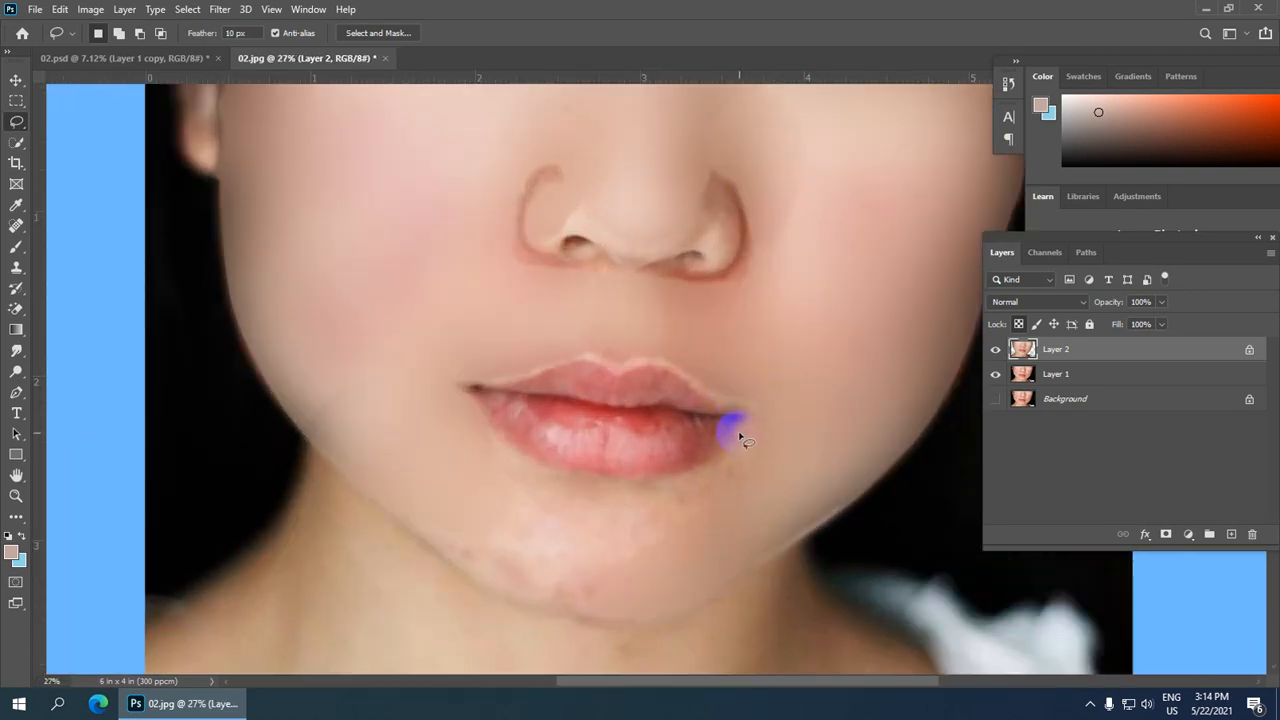
{"action": "scroll", "coordinate": [757, 440], "scroll_direction": "up", "scroll_amount": 1}
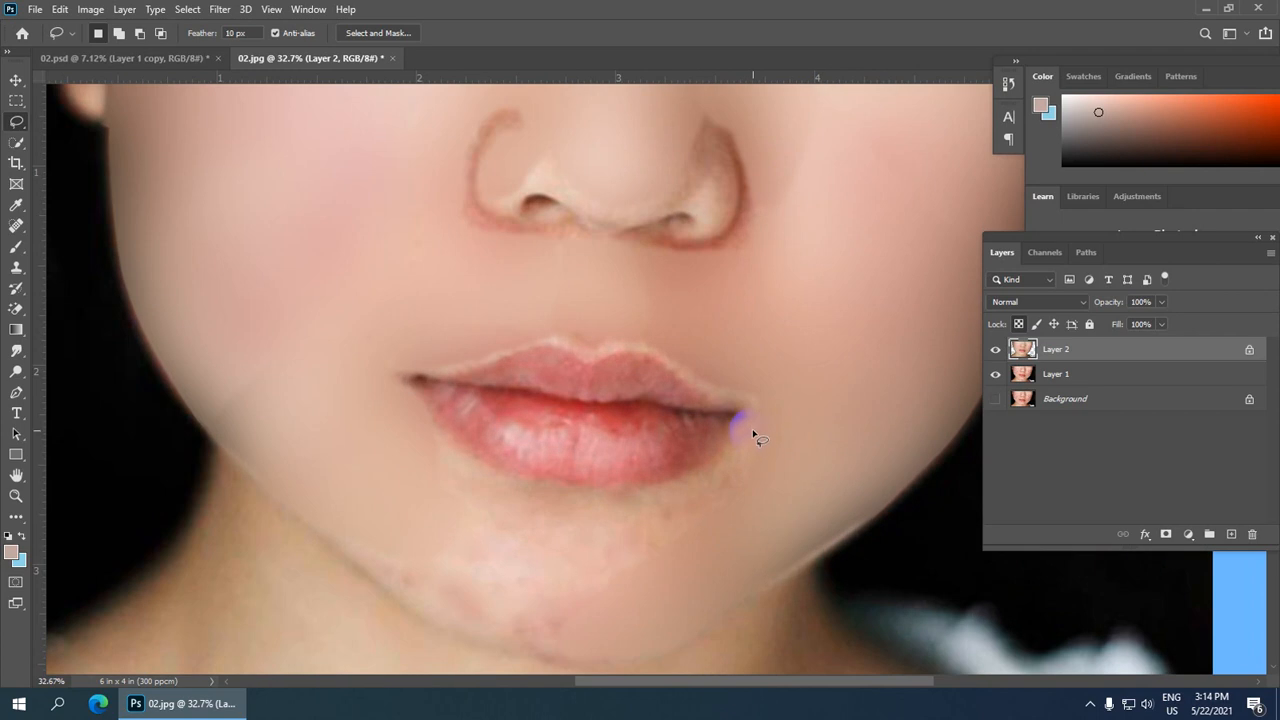
{"action": "mouse_move", "coordinate": [730, 391]}
{"action": "left_mouse_down"}
{"action": "mouse_move", "coordinate": [738, 430]}
{"action": "mouse_move", "coordinate": [726, 448]}
{"action": "mouse_move", "coordinate": [667, 478]}
{"action": "mouse_move", "coordinate": [584, 487]}
{"action": "left_mouse_up"}
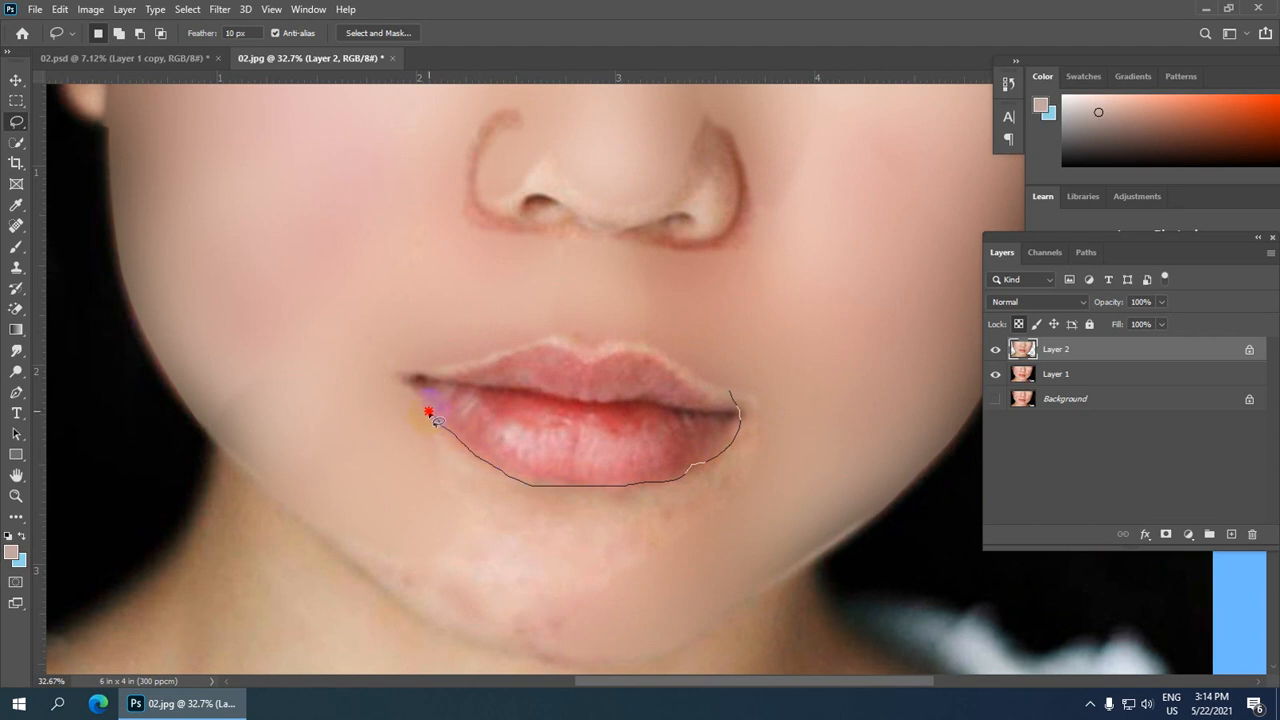
{"action": "mouse_move", "coordinate": [409, 402]}
{"action": "left_mouse_down"}
{"action": "mouse_move", "coordinate": [409, 476]}
{"action": "mouse_move", "coordinate": [439, 512]}
{"action": "mouse_move", "coordinate": [611, 584]}
{"action": "mouse_move", "coordinate": [757, 570]}
{"action": "mouse_move", "coordinate": [838, 458]}
{"action": "left_mouse_up"}
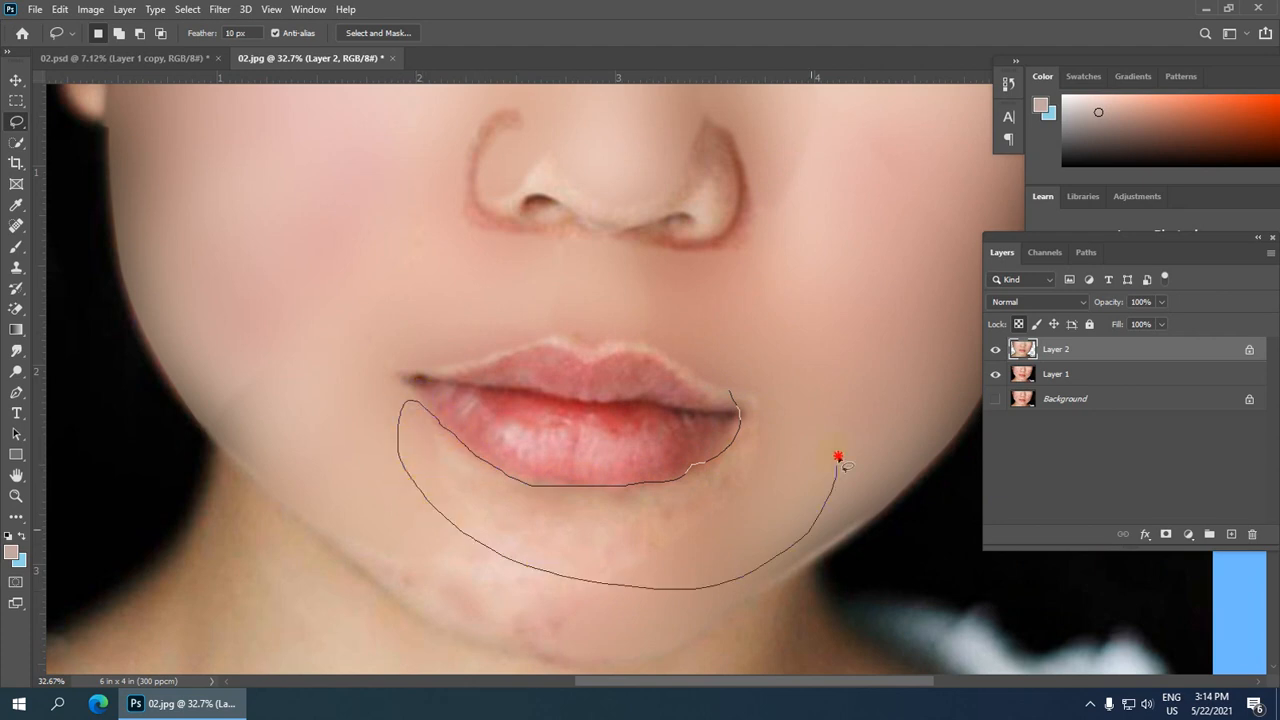
{"action": "left_click_drag", "start_coordinate": [736, 398], "coordinate": [740, 400]}
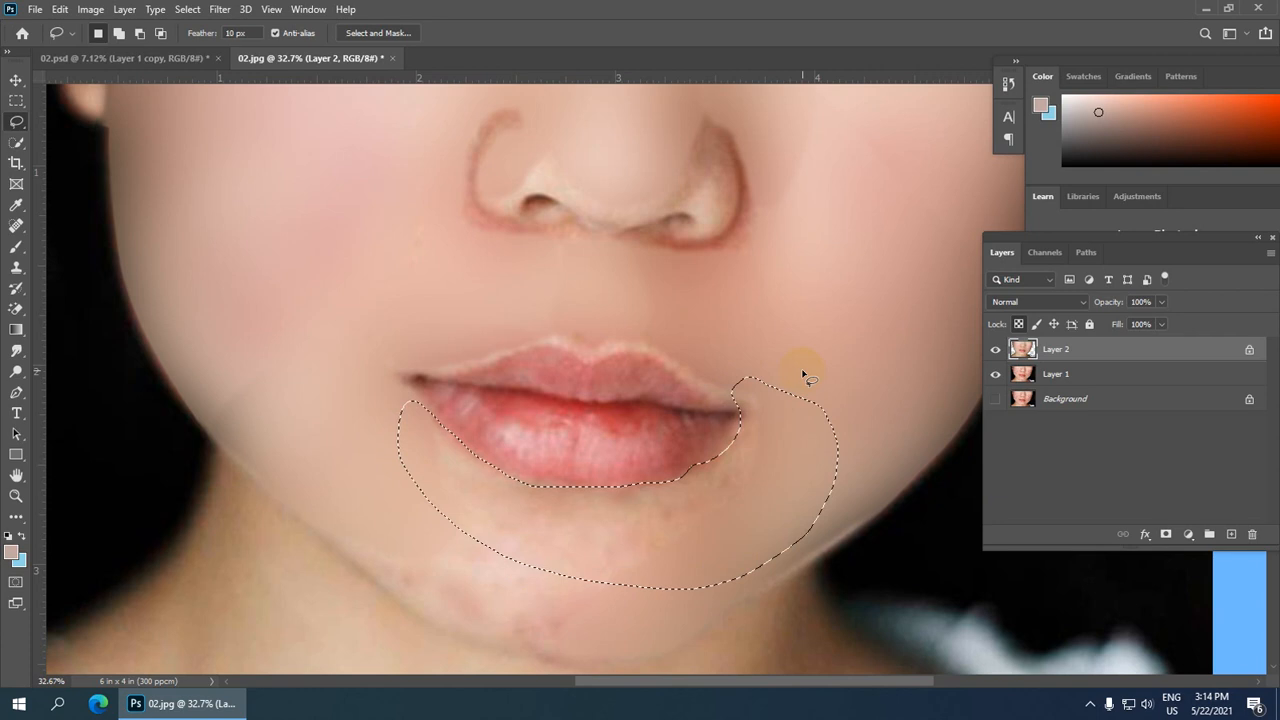
{"action": "left_click", "coordinate": [803, 373]}
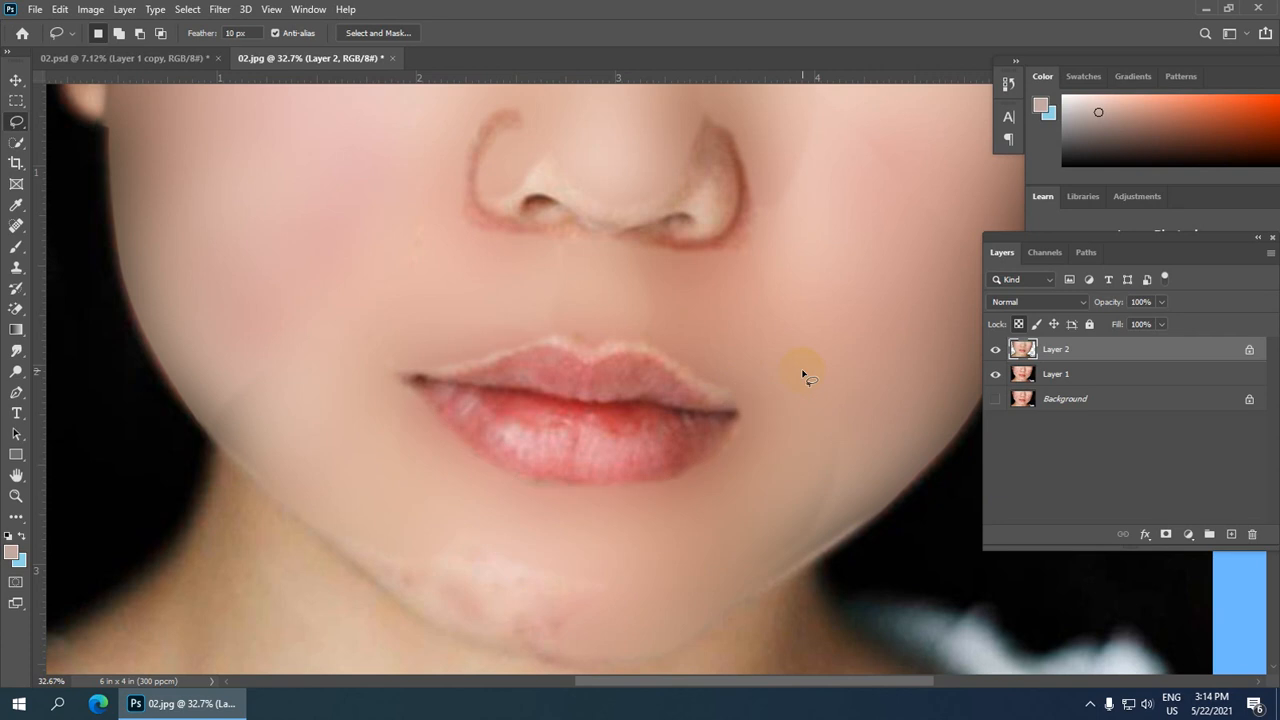
Step: Lasso along the outer edge of the left nostril, apply Gaussian Blur with a 26.3 pixel radius and deselect
{"action": "scroll", "coordinate": [812, 394], "scroll_direction": "down", "scroll_amount": 5}
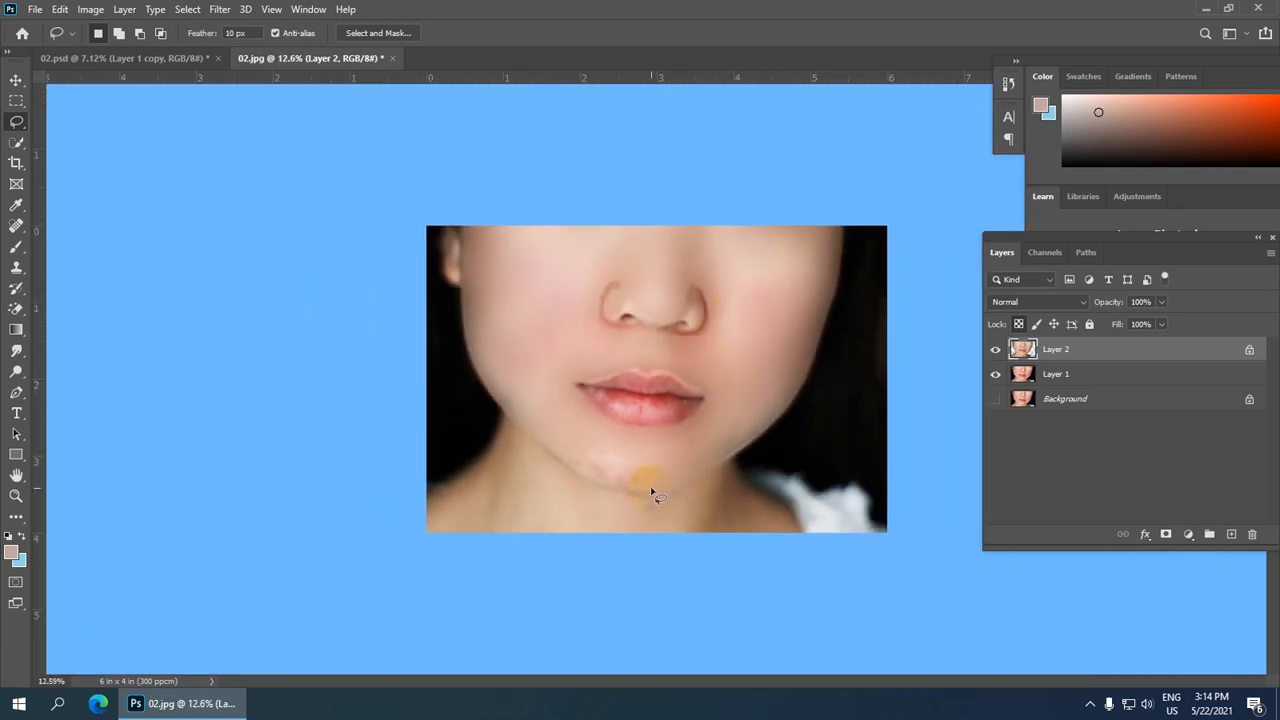
{"action": "scroll", "coordinate": [681, 303], "scroll_direction": "up", "scroll_amount": 5}
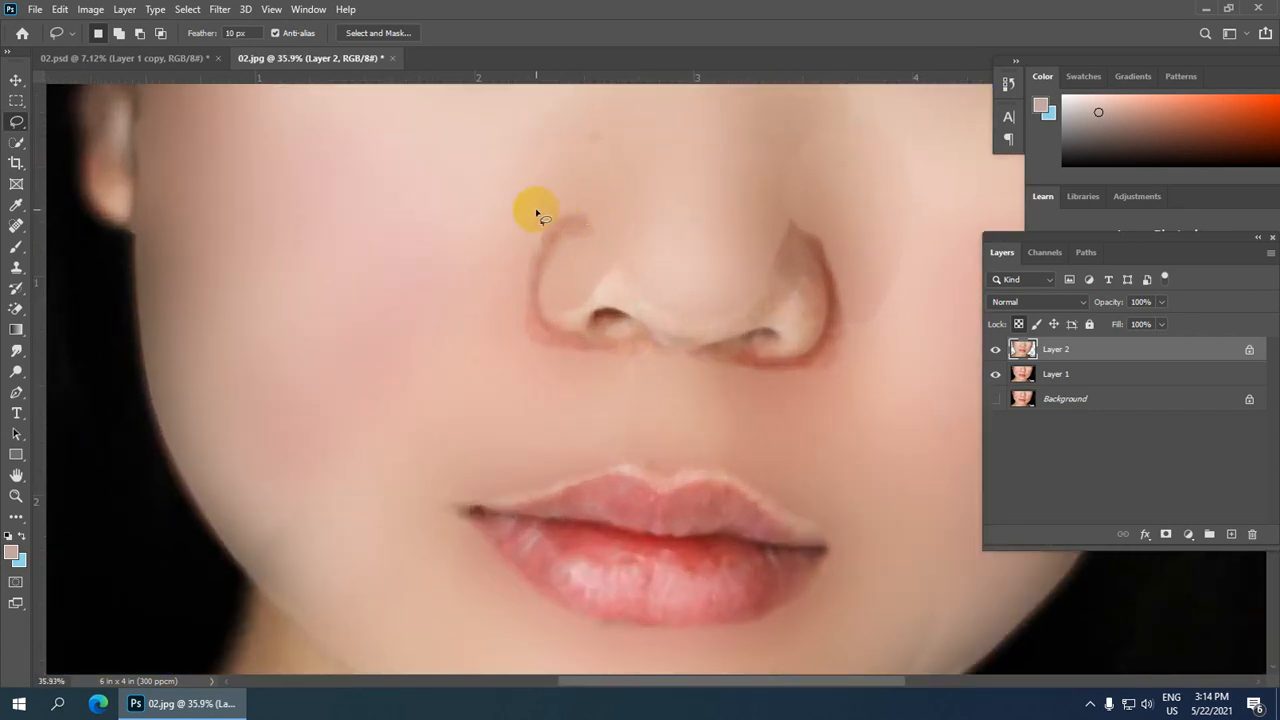
{"action": "mouse_move", "coordinate": [531, 213]}
{"action": "left_mouse_down"}
{"action": "mouse_move", "coordinate": [500, 337]}
{"action": "mouse_move", "coordinate": [544, 364]}
{"action": "mouse_move", "coordinate": [574, 361]}
{"action": "mouse_move", "coordinate": [583, 328]}
{"action": "left_mouse_up"}
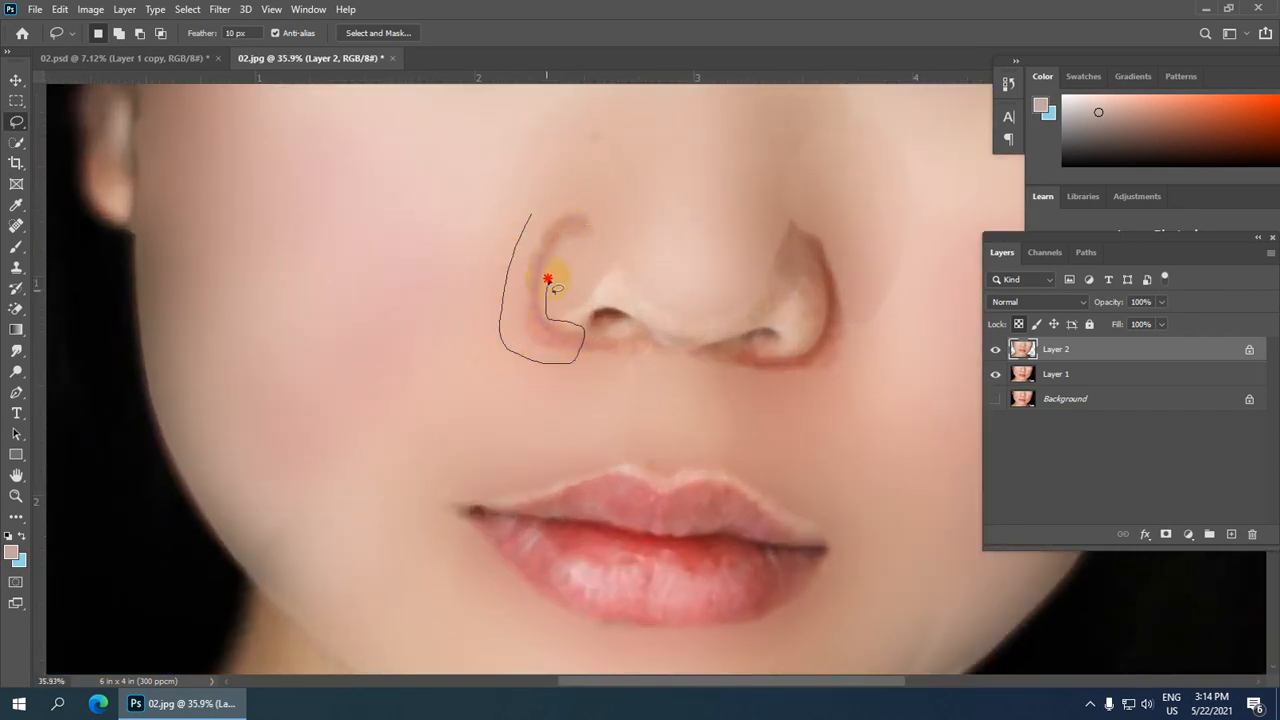
{"action": "left_click_drag", "start_coordinate": [590, 208], "coordinate": [515, 202]}
{"action": "left_click", "coordinate": [216, 9]}
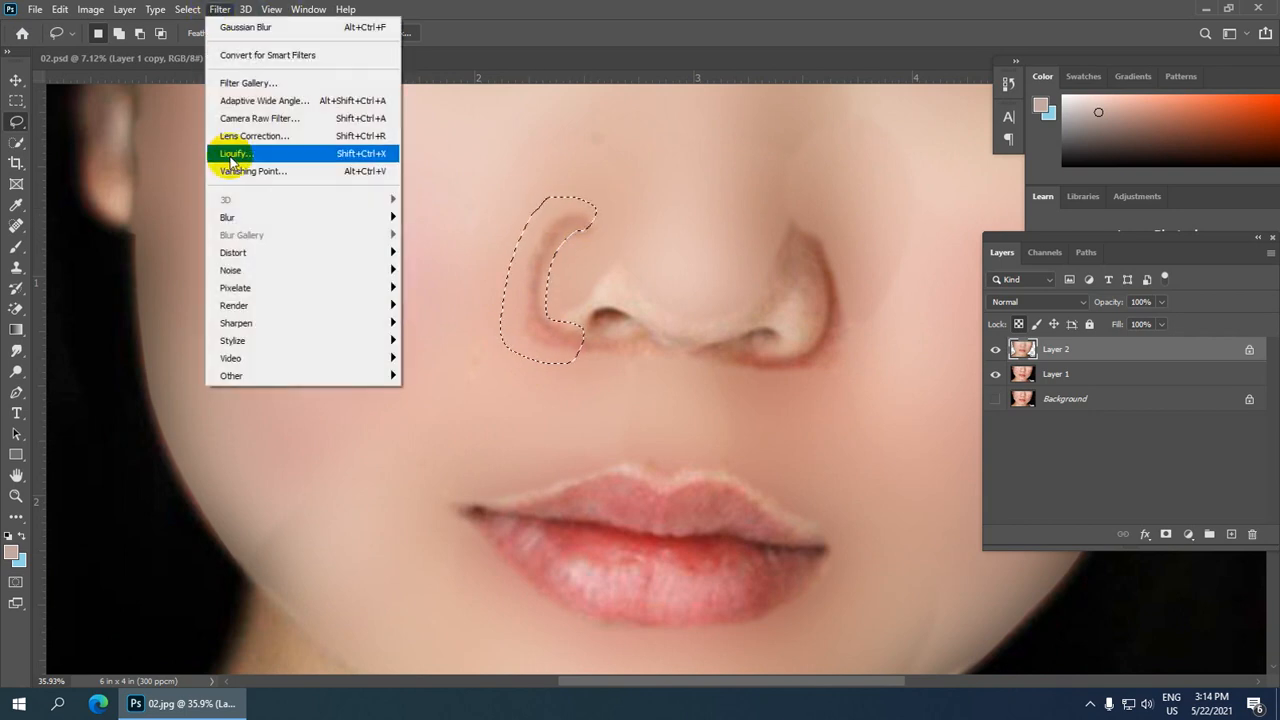
{"action": "mouse_move", "coordinate": [380, 216]}
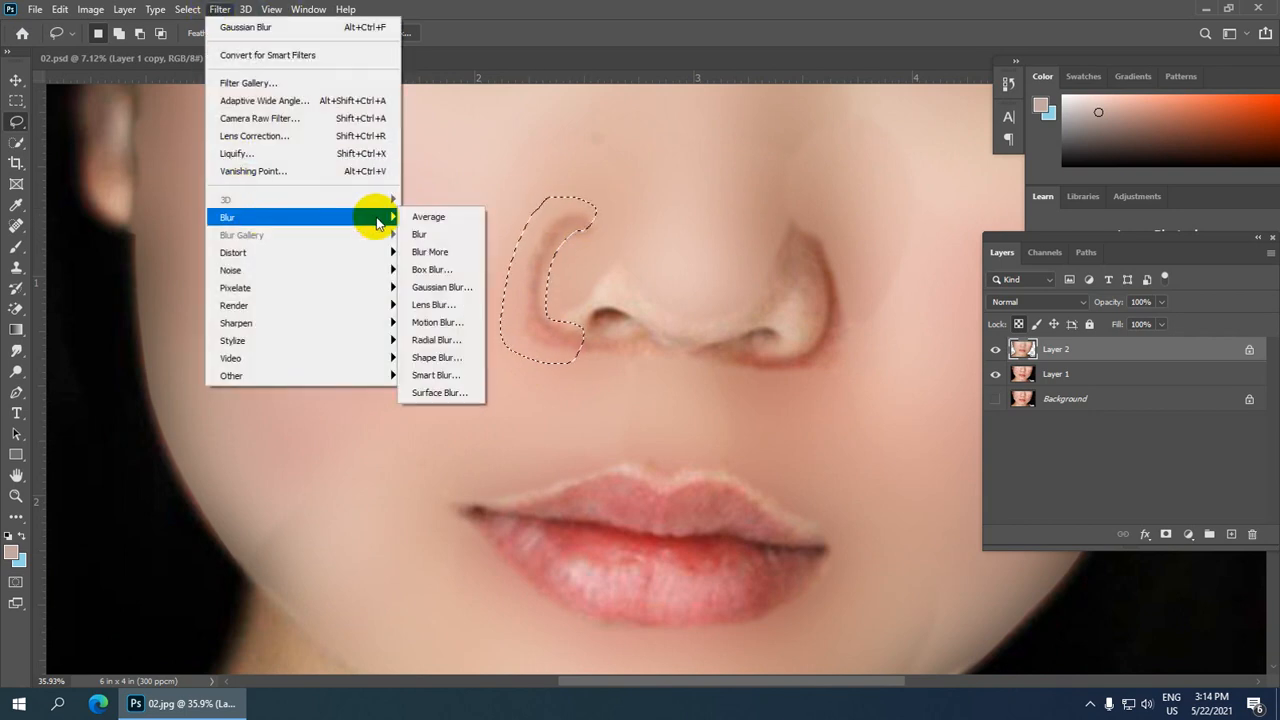
{"action": "left_click", "coordinate": [460, 287]}
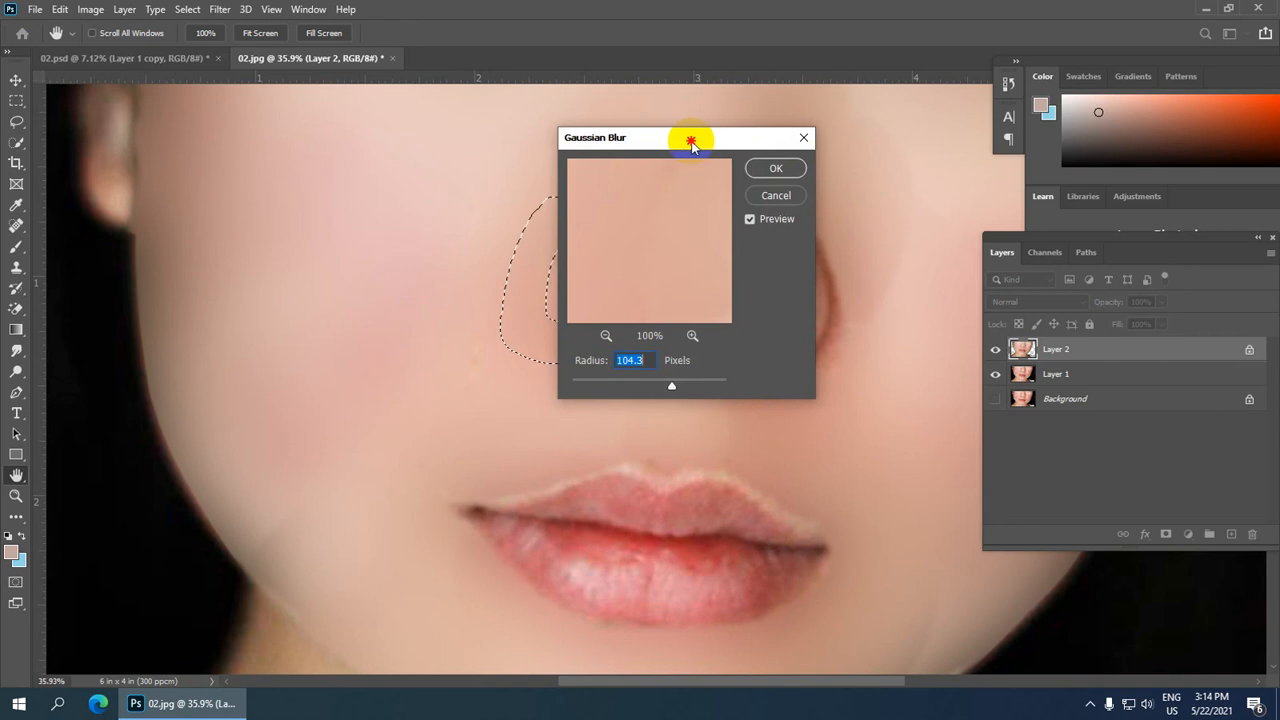
{"action": "left_click_drag", "start_coordinate": [690, 142], "coordinate": [858, 120]}
{"action": "left_click_drag", "start_coordinate": [837, 360], "coordinate": [812, 371]}
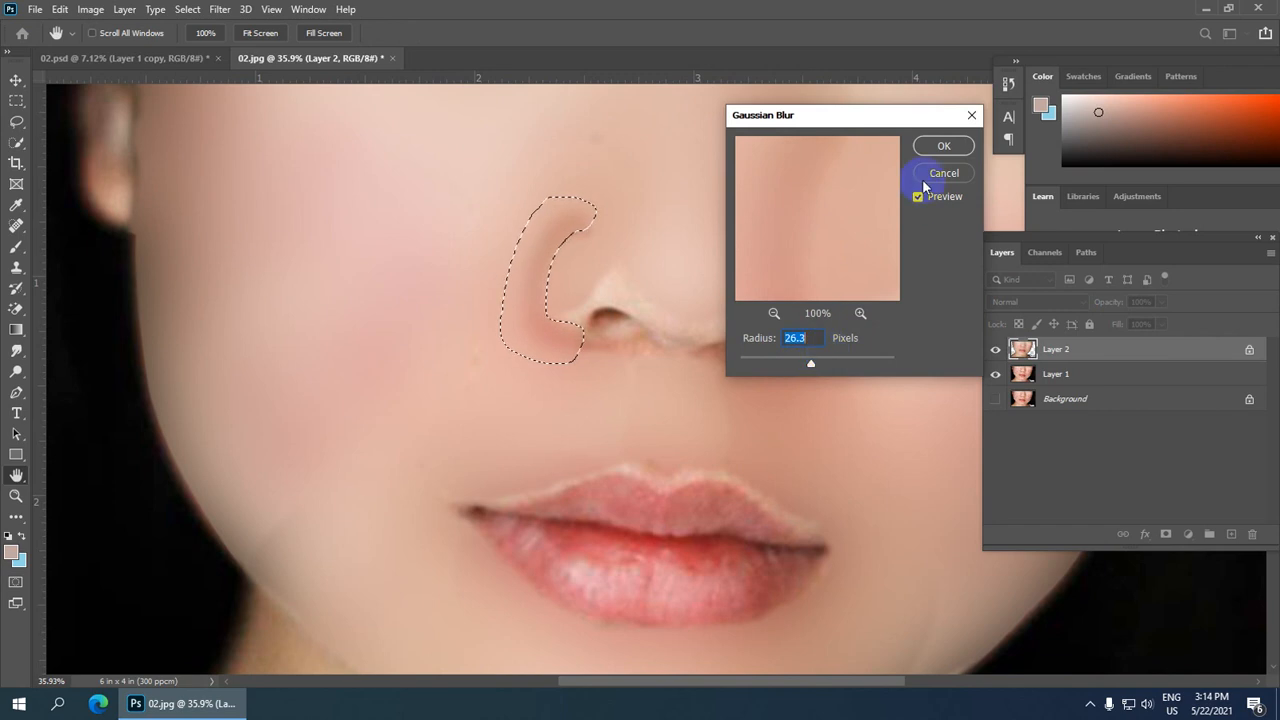
{"action": "left_click", "coordinate": [947, 147]}
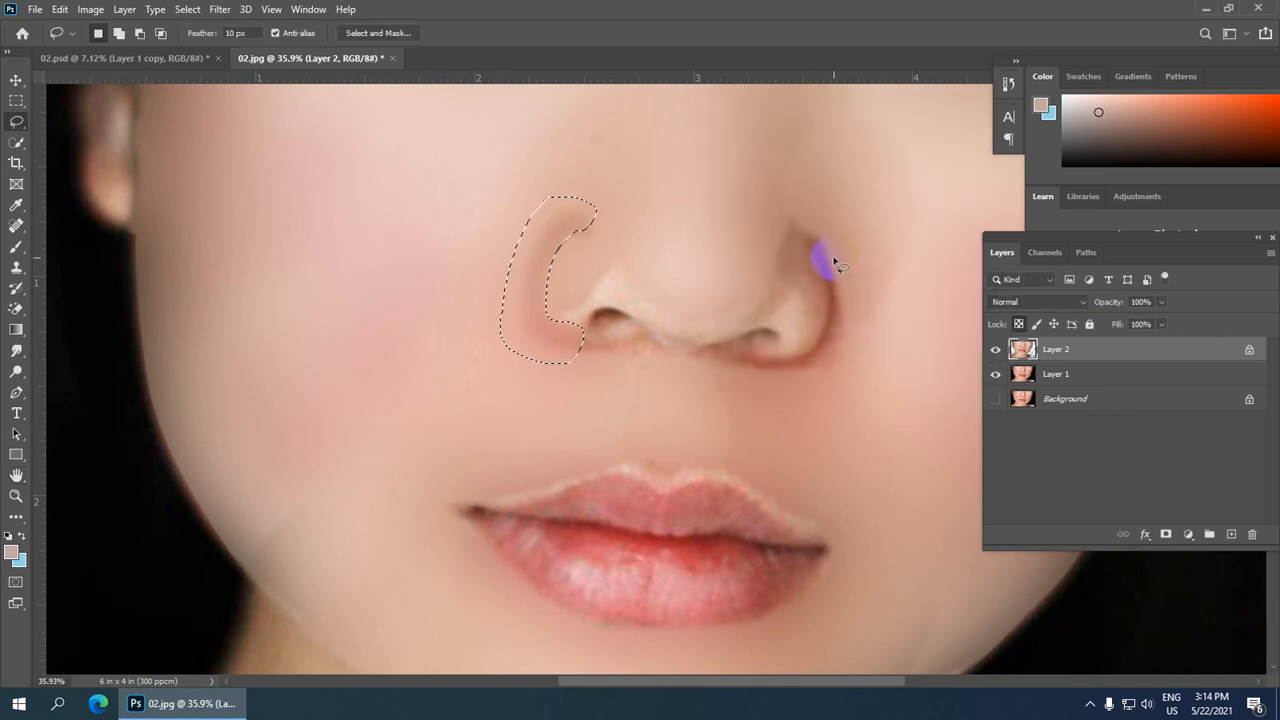
{"action": "left_click", "coordinate": [620, 266]}
{"action": "scroll", "coordinate": [597, 268], "scroll_direction": "down", "scroll_amount": 1}
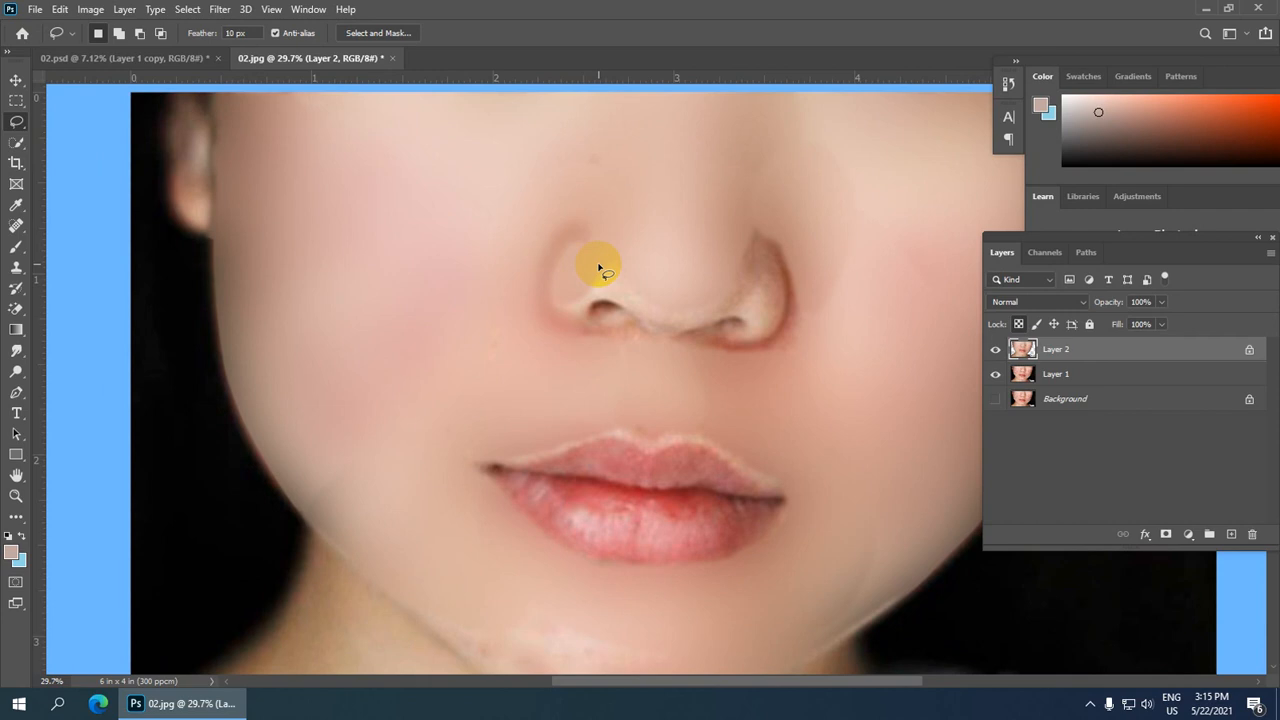
{"action": "scroll", "coordinate": [540, 350], "scroll_direction": "up", "scroll_amount": 1}
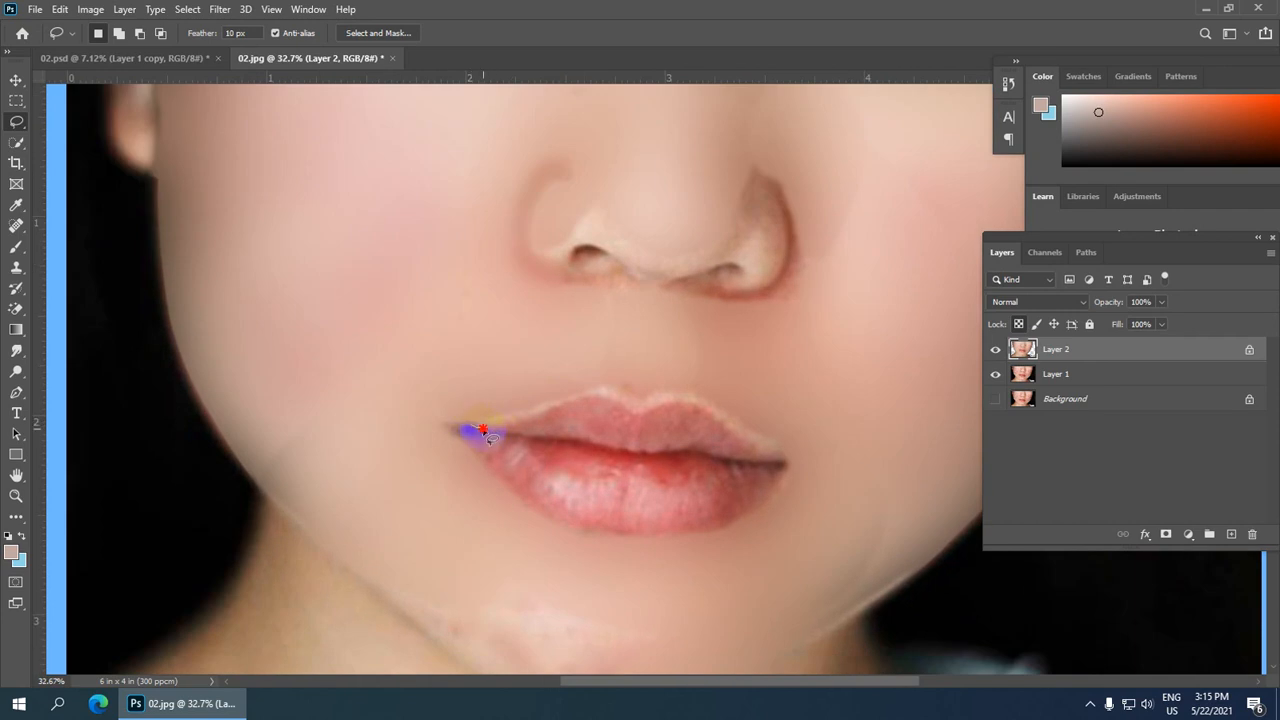
{"action": "mouse_move", "coordinate": [483, 430]}
{"action": "left_mouse_down"}
{"action": "mouse_move", "coordinate": [589, 395]}
{"action": "mouse_move", "coordinate": [662, 410]}
{"action": "left_mouse_up"}
{"action": "mouse_move", "coordinate": [736, 428]}
{"action": "left_mouse_down"}
{"action": "mouse_move", "coordinate": [765, 449]}
{"action": "mouse_move", "coordinate": [803, 427]}
{"action": "mouse_move", "coordinate": [664, 377]}
{"action": "mouse_move", "coordinate": [494, 376]}
{"action": "mouse_move", "coordinate": [470, 427]}
{"action": "left_mouse_up"}
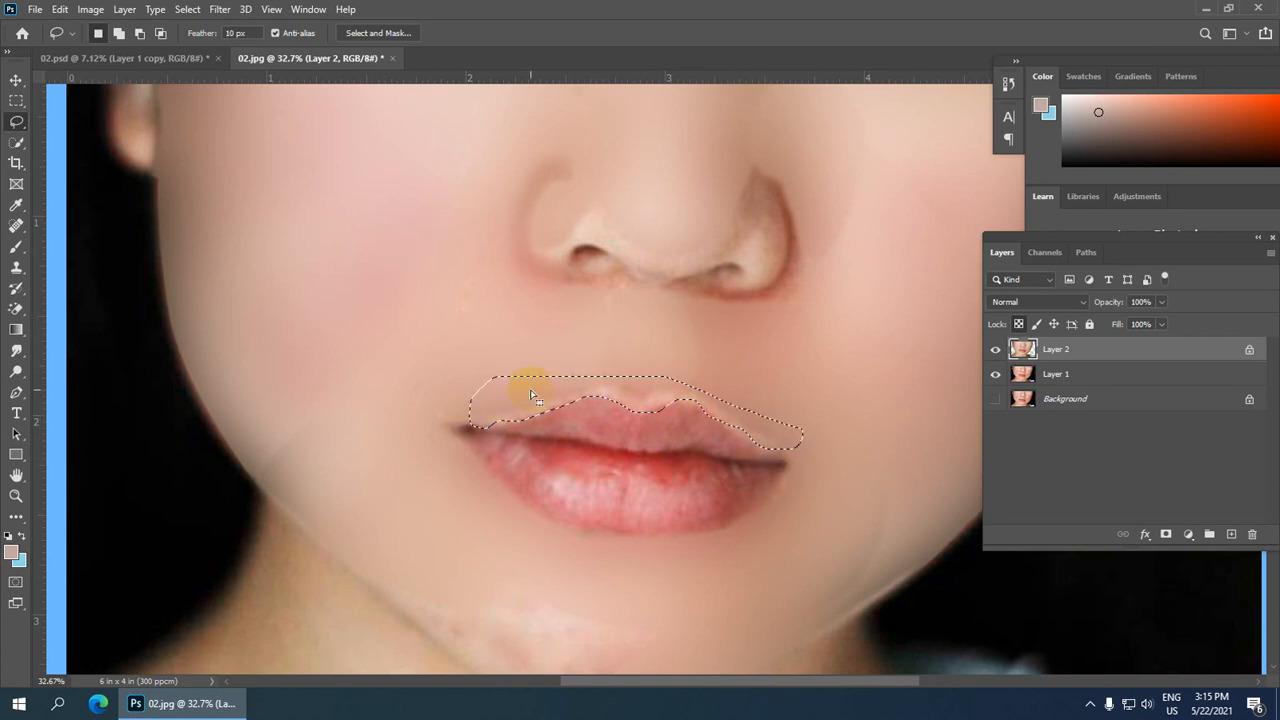
{"action": "left_click", "coordinate": [589, 381]}
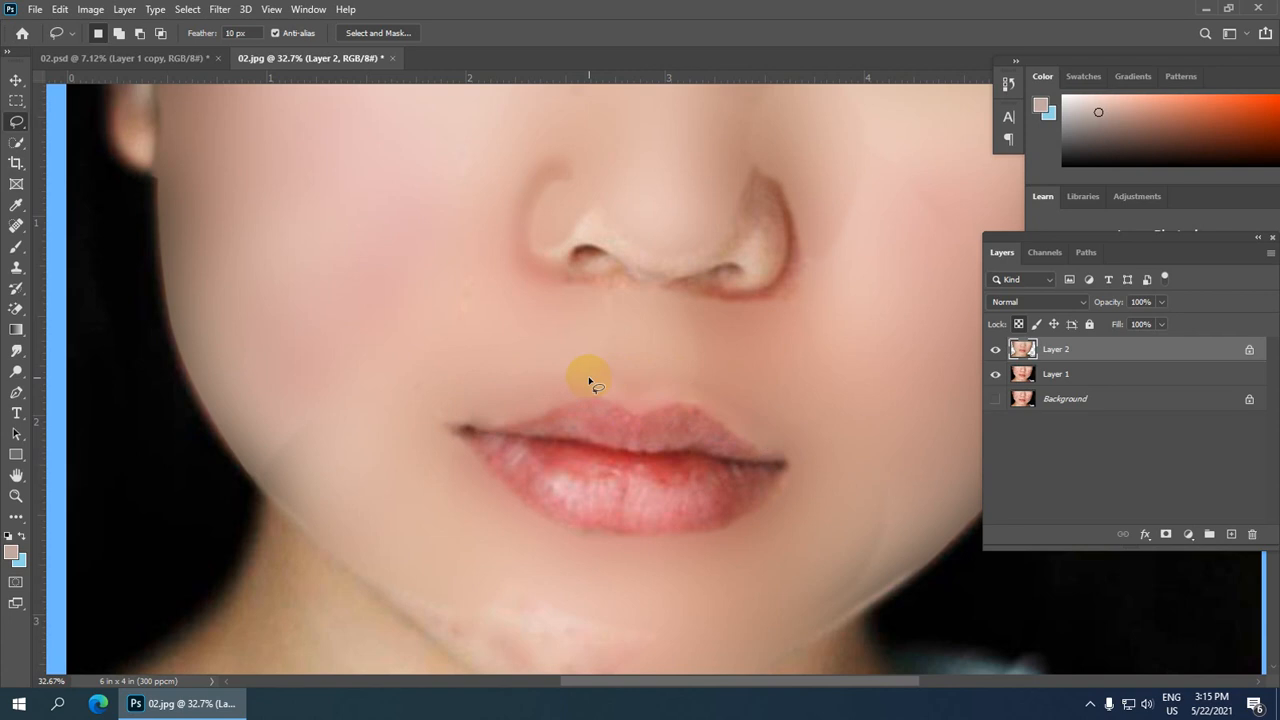
Step: Lasso around the whole nose tip and nostrils, apply Gaussian Blur with a 9.8 pixel radius and deselect
{"action": "scroll", "coordinate": [766, 271], "scroll_direction": "up", "scroll_amount": 3}
{"action": "left_click_drag", "start_coordinate": [655, 151], "coordinate": [634, 254]}
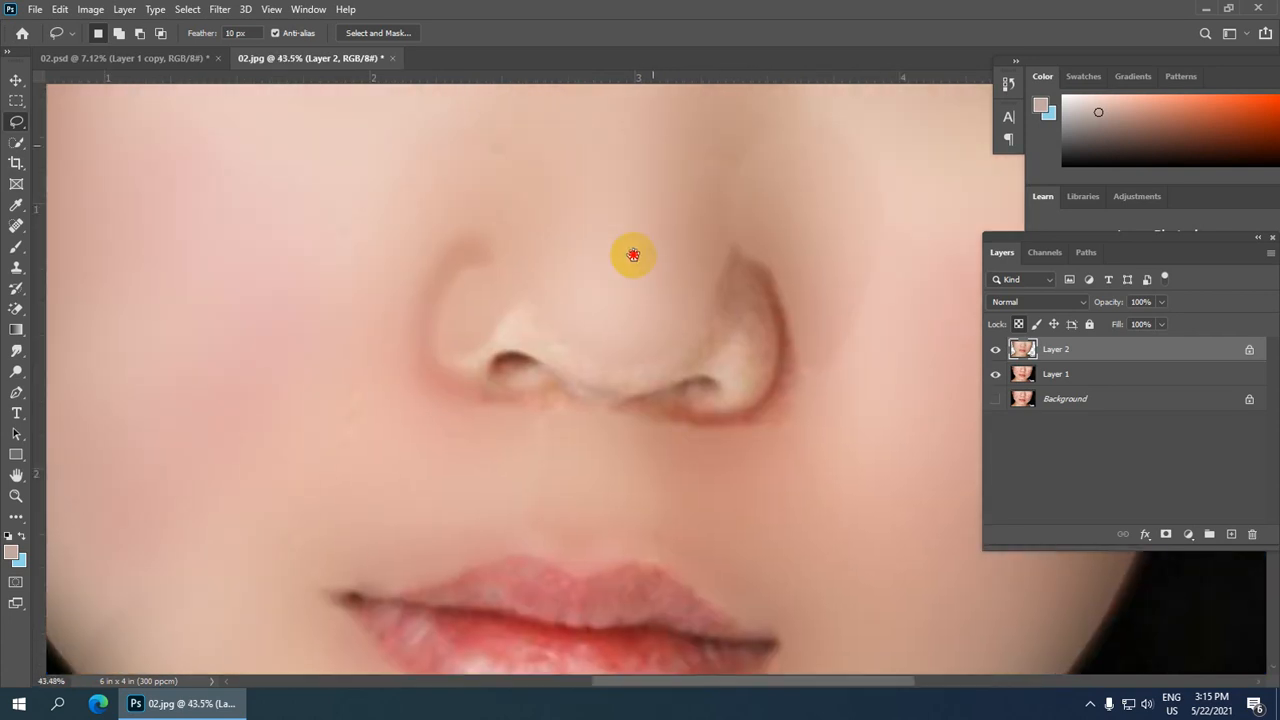
{"action": "left_click", "coordinate": [484, 313]}
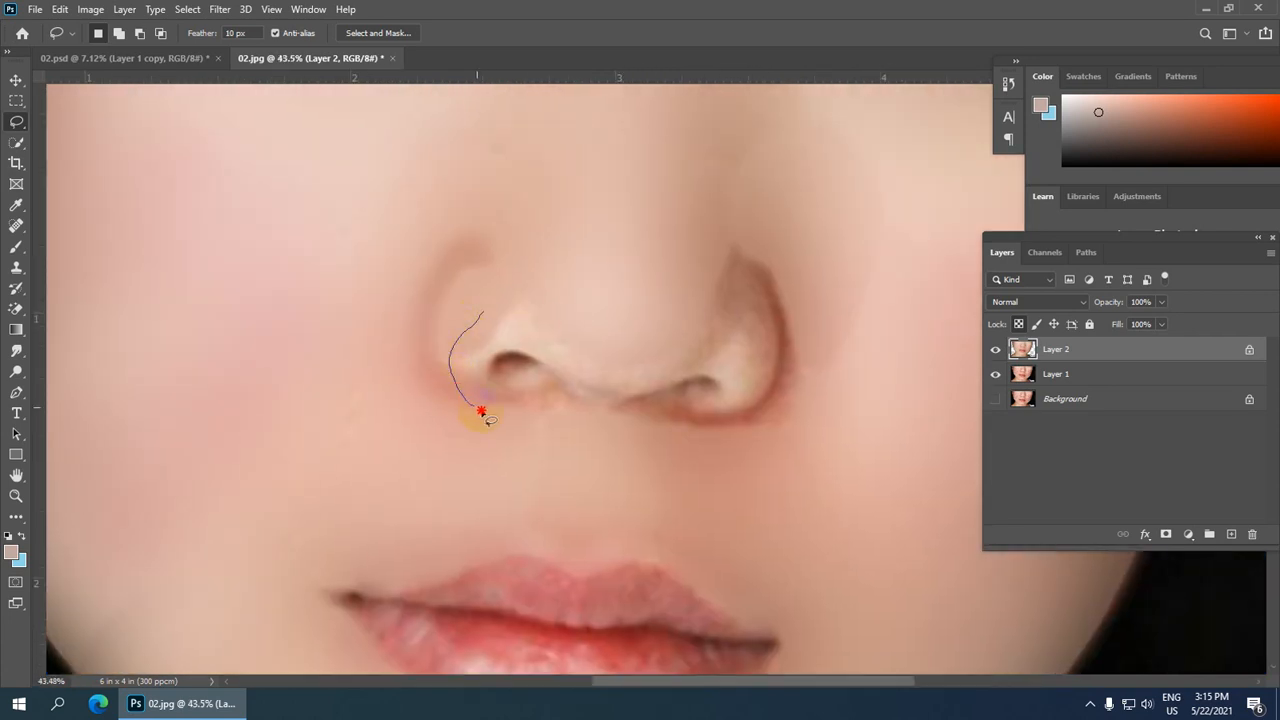
{"action": "mouse_move", "coordinate": [638, 432]}
{"action": "left_mouse_down"}
{"action": "mouse_move", "coordinate": [737, 438]}
{"action": "mouse_move", "coordinate": [819, 388]}
{"action": "left_mouse_up"}
{"action": "left_click_drag", "start_coordinate": [808, 295], "coordinate": [777, 262]}
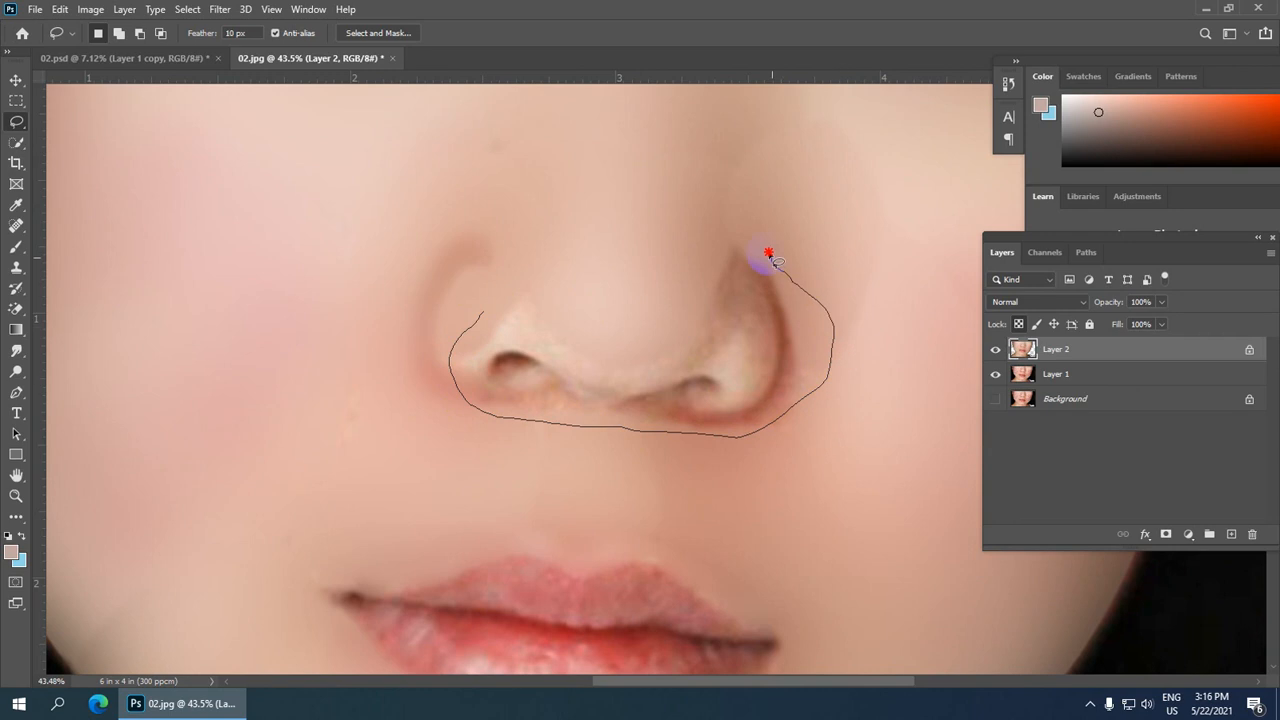
{"action": "mouse_move", "coordinate": [700, 244]}
{"action": "left_mouse_down"}
{"action": "mouse_move", "coordinate": [623, 288]}
{"action": "mouse_move", "coordinate": [474, 318]}
{"action": "left_mouse_up"}
{"action": "left_click", "coordinate": [219, 9]}
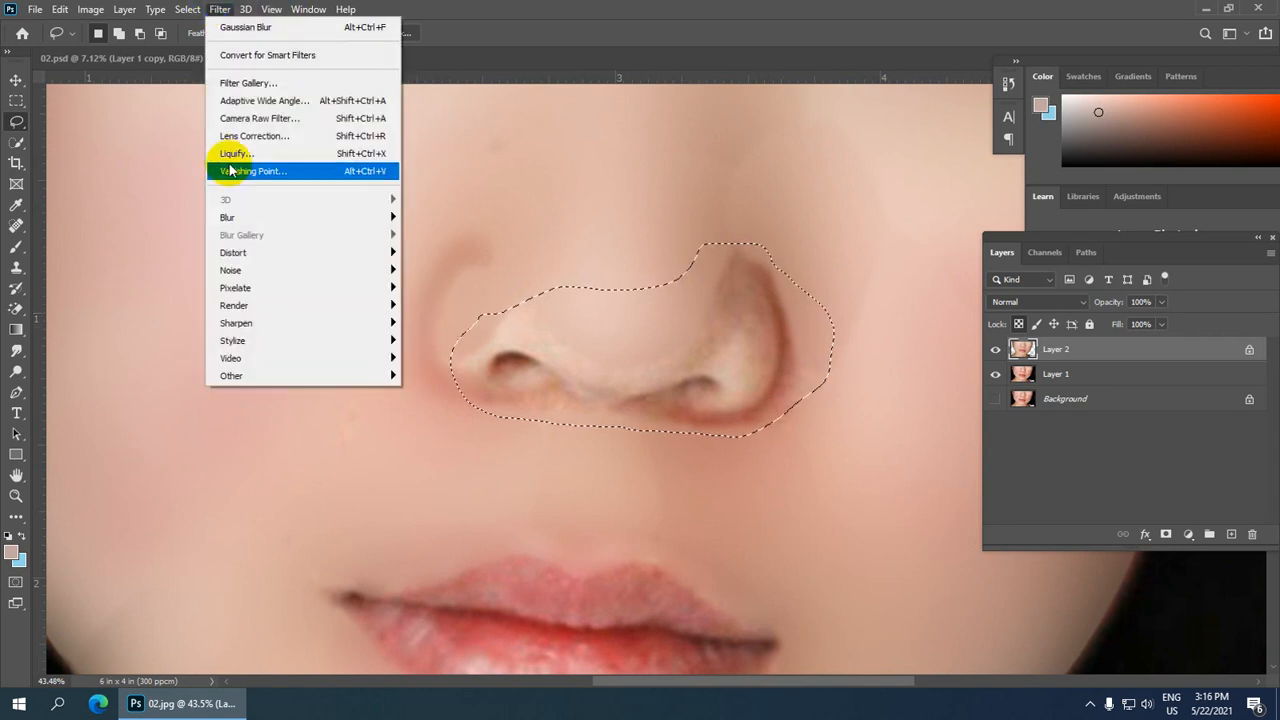
{"action": "mouse_move", "coordinate": [345, 217]}
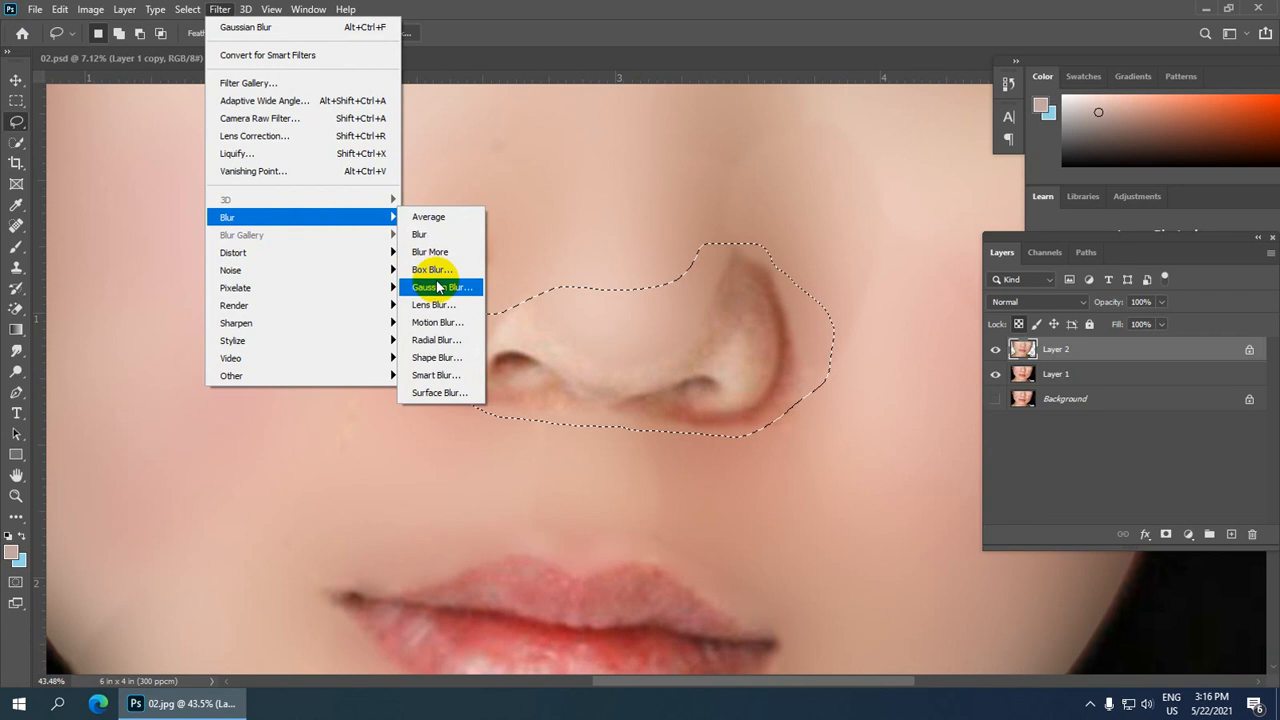
{"action": "left_click", "coordinate": [437, 287]}
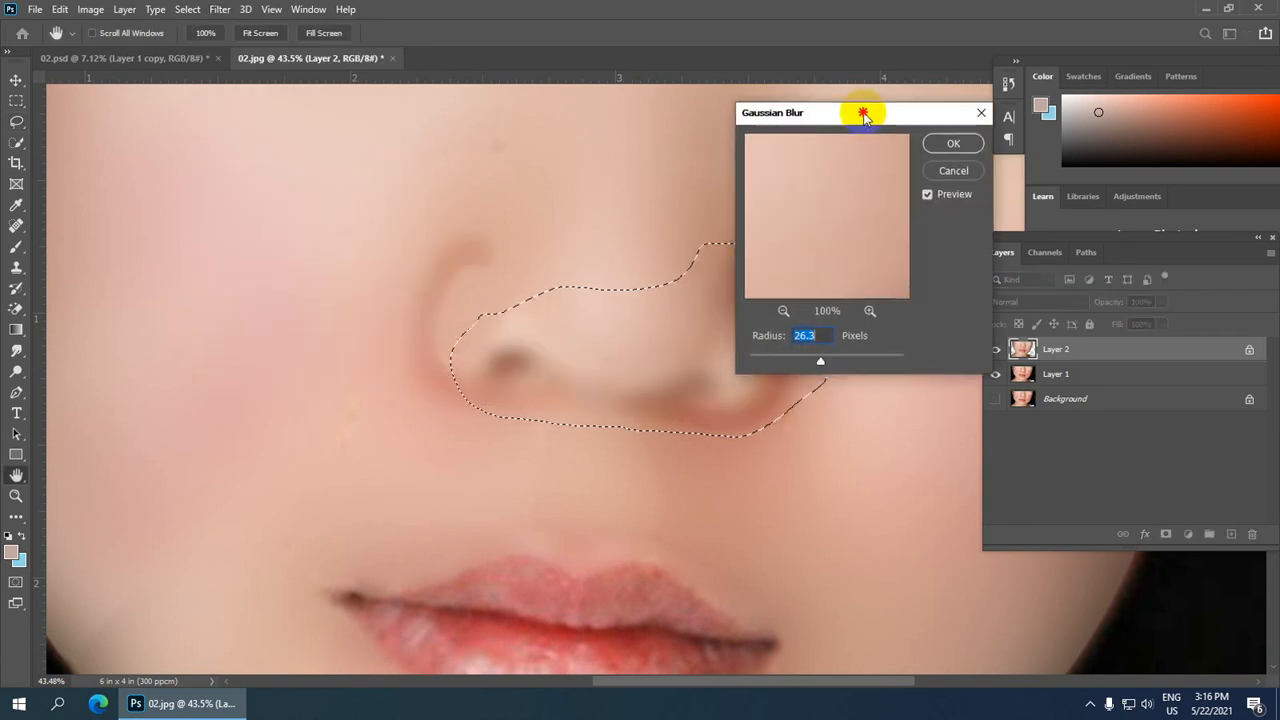
{"action": "left_click_drag", "start_coordinate": [864, 115], "coordinate": [934, 91]}
{"action": "left_click_drag", "start_coordinate": [888, 340], "coordinate": [870, 340]}
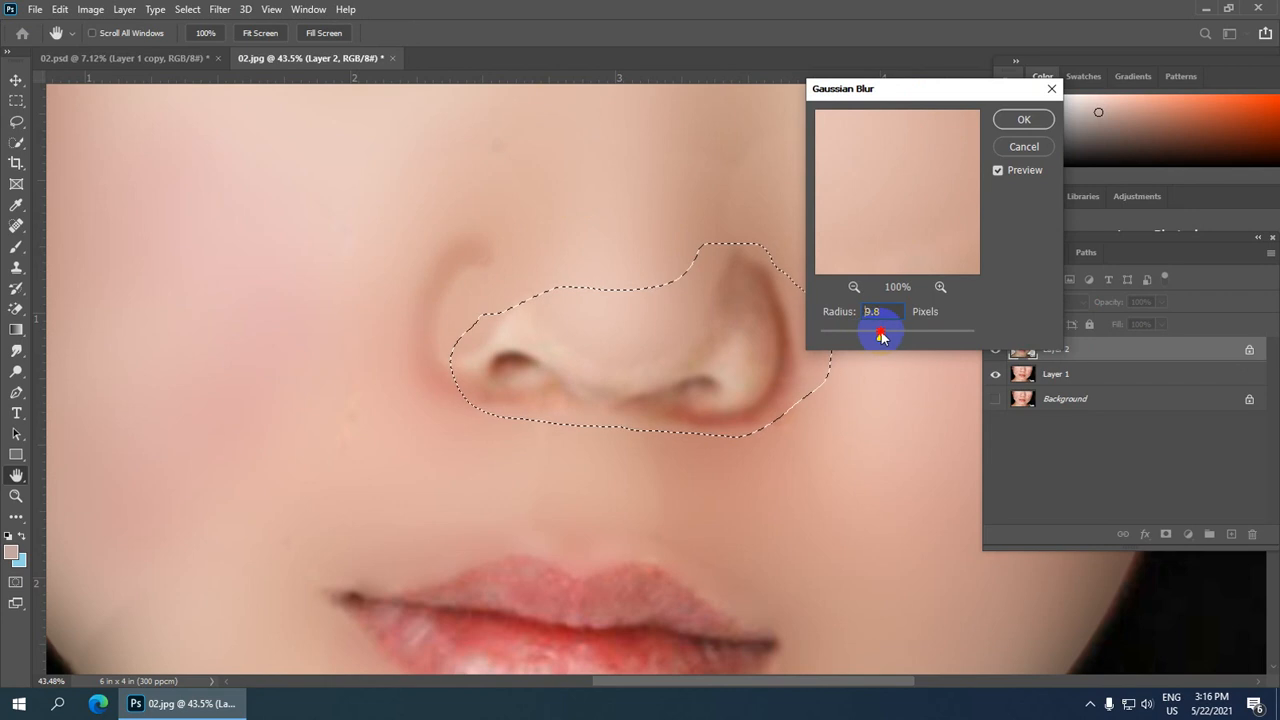
{"action": "left_click", "coordinate": [1040, 120]}
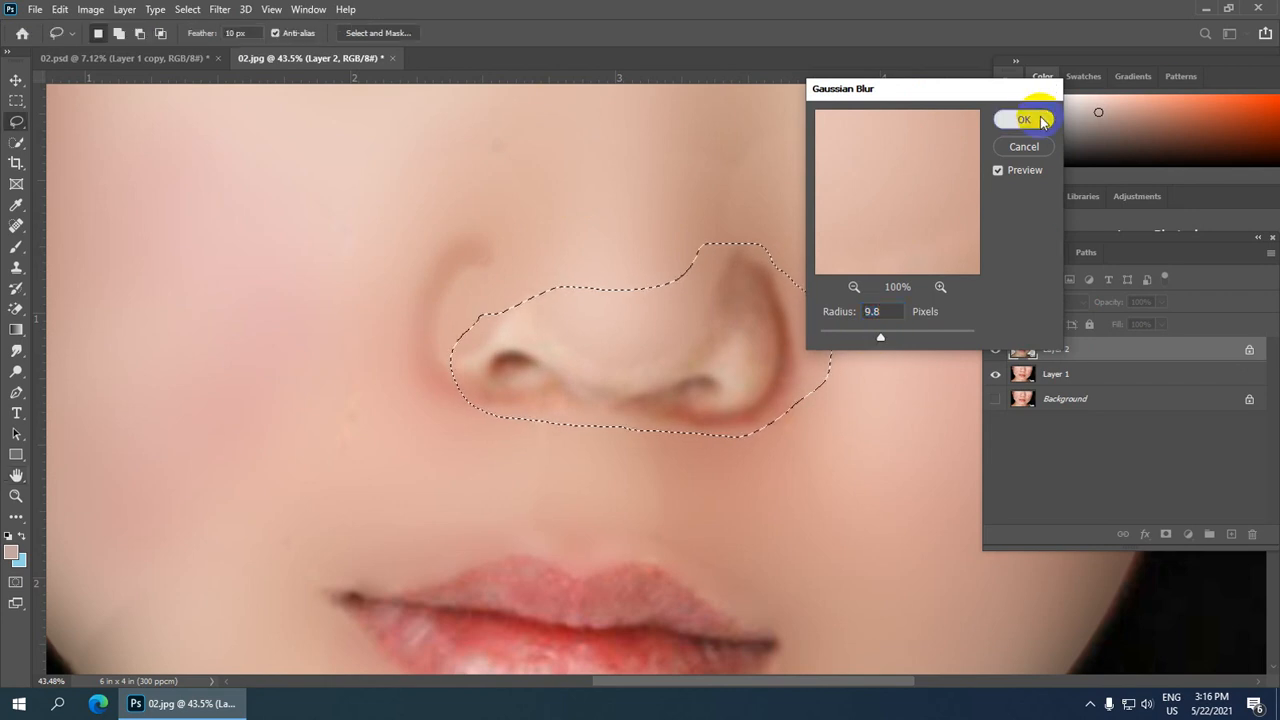
{"action": "key", "text": "ctrl+d"}
Step: Duplicate Layer 2 and set the copy's blend mode to Overlay
{"action": "scroll", "coordinate": [734, 249], "scroll_direction": "down", "scroll_amount": 5}
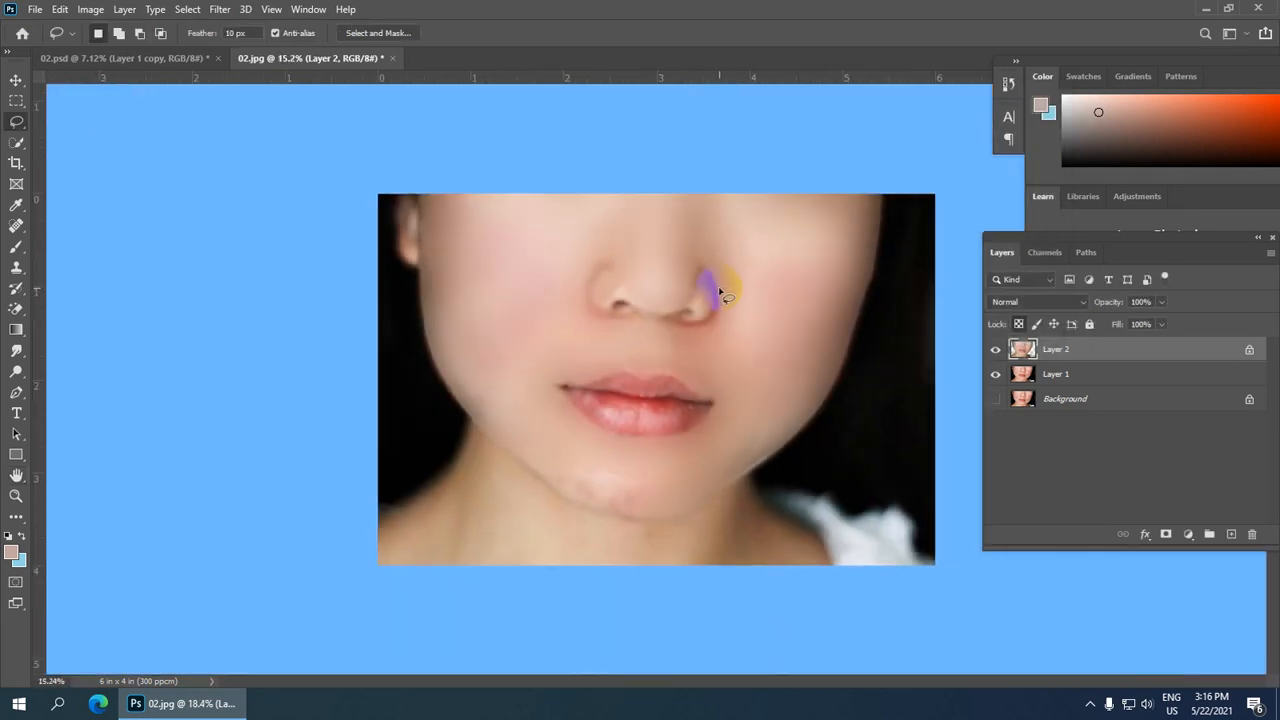
{"action": "scroll", "coordinate": [719, 290], "scroll_direction": "down", "scroll_amount": 2}
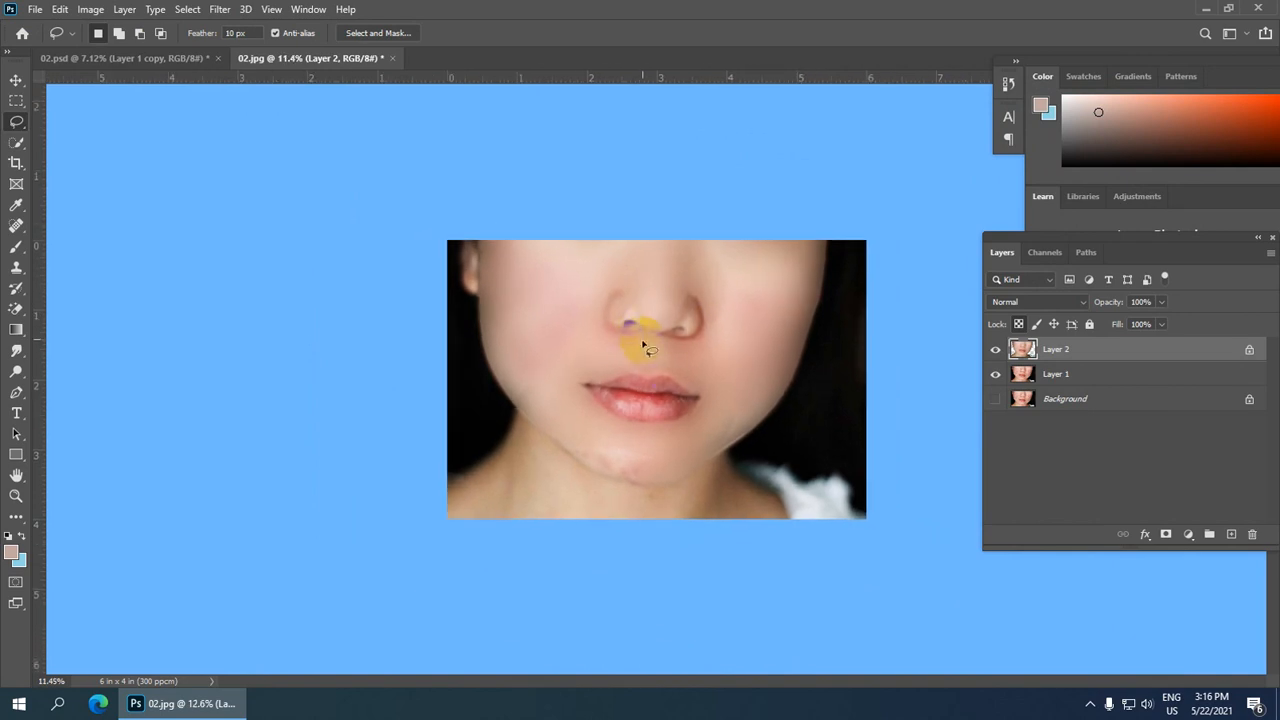
{"action": "scroll", "coordinate": [715, 448], "scroll_direction": "up", "scroll_amount": 1}
{"action": "scroll", "coordinate": [727, 444], "scroll_direction": "down", "scroll_amount": 2}
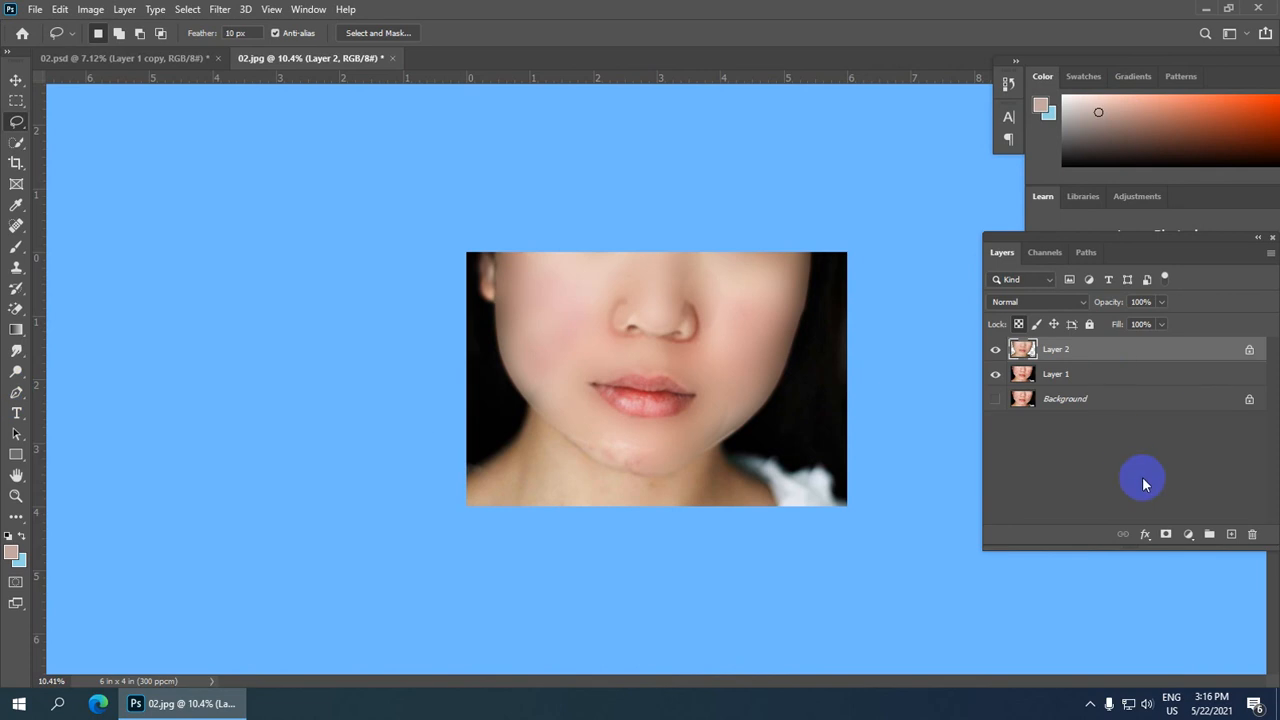
{"action": "key", "text": "ctrl+j"}
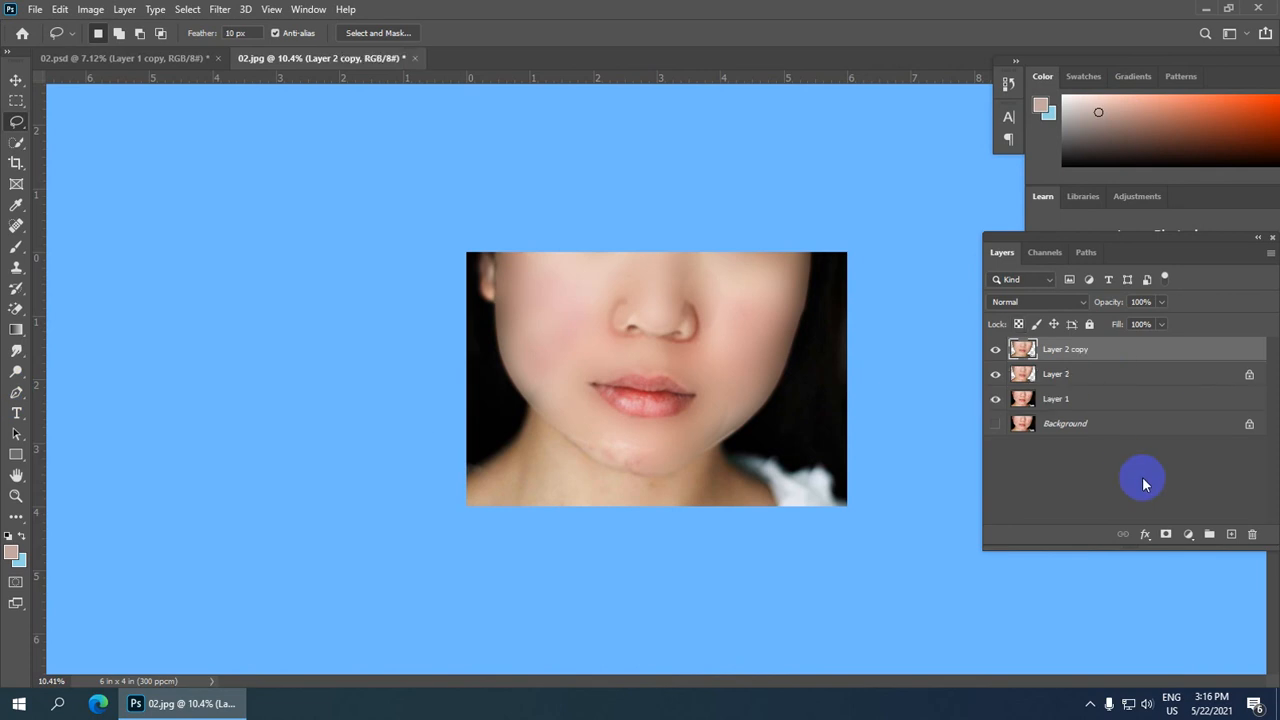
{"action": "scroll", "coordinate": [1142, 476], "scroll_direction": "up", "scroll_amount": 1}
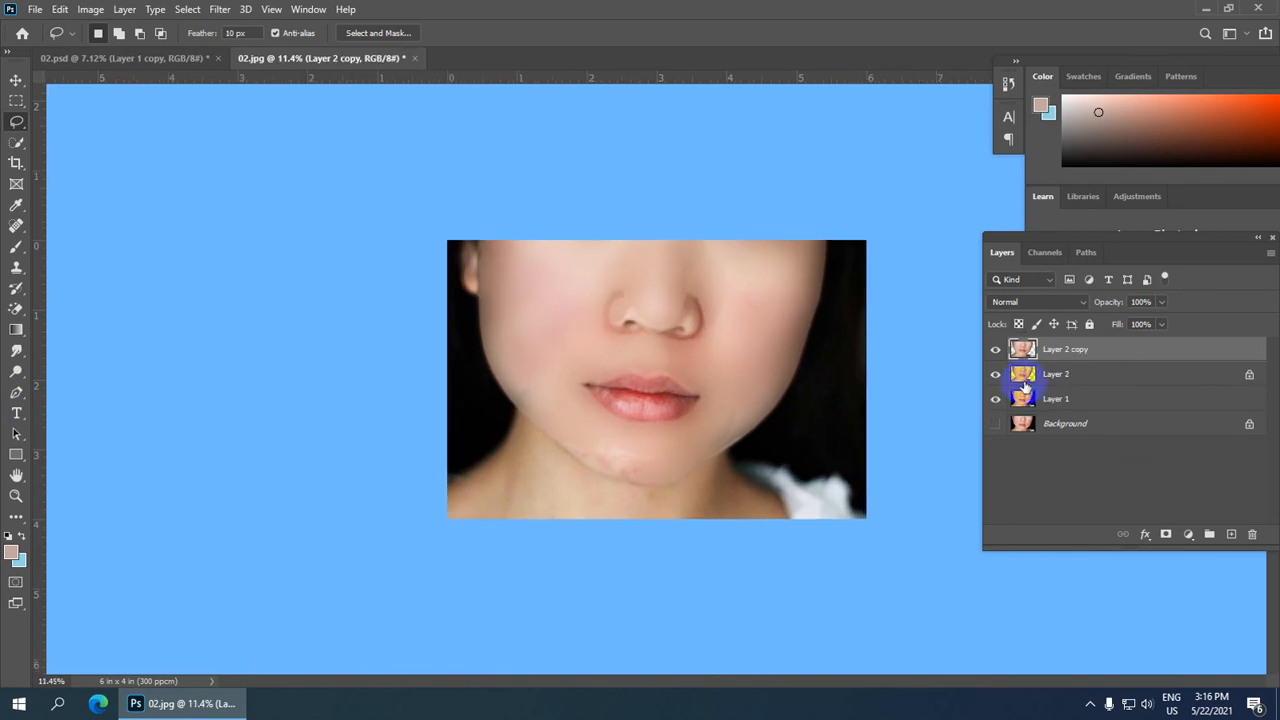
{"action": "left_click", "coordinate": [1086, 305]}
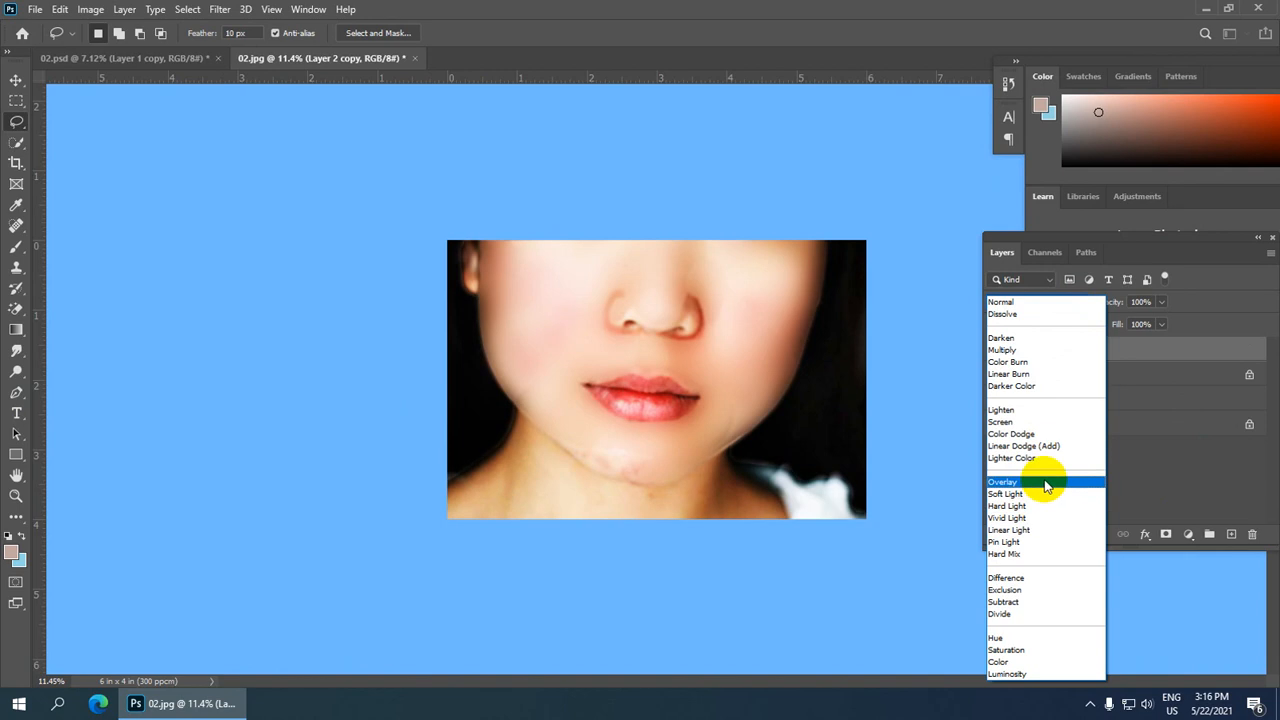
{"action": "left_click", "coordinate": [1046, 487]}
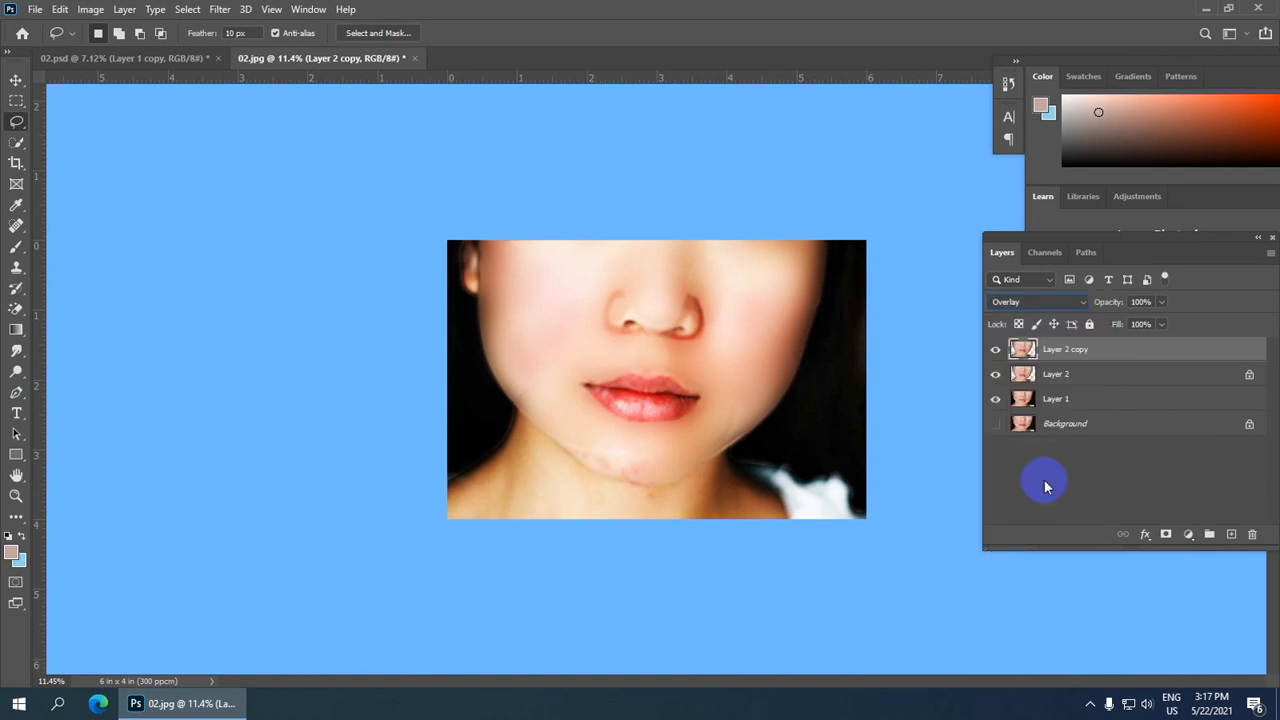
Step: Apply the High Pass filter with a 1.2 pixel radius to the Layer 2 copy
{"action": "left_click", "coordinate": [220, 9]}
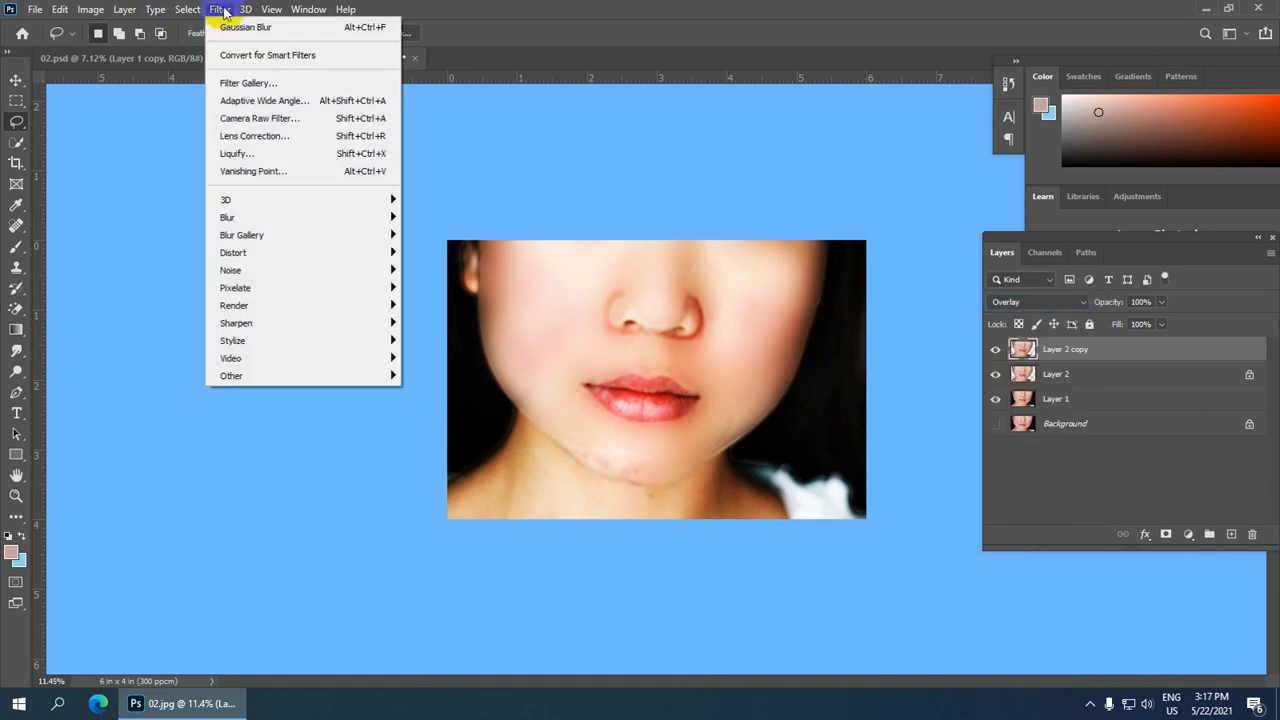
{"action": "mouse_move", "coordinate": [263, 380]}
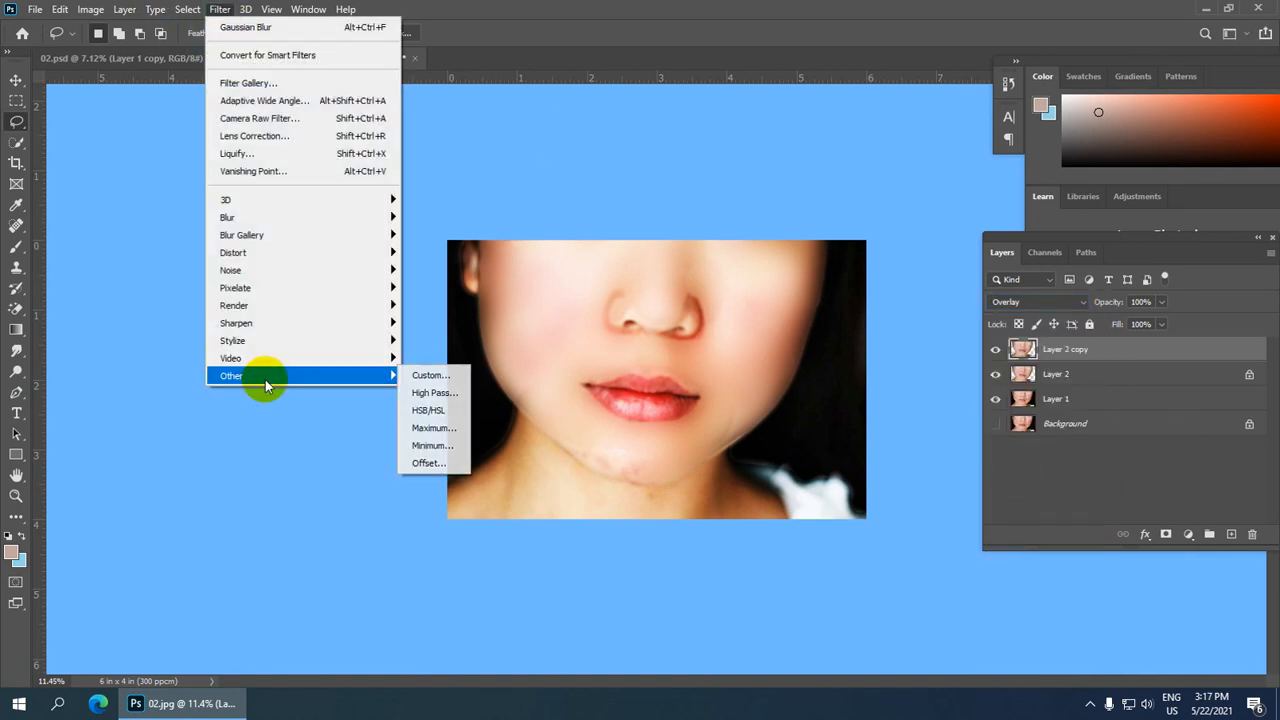
{"action": "left_click", "coordinate": [425, 392]}
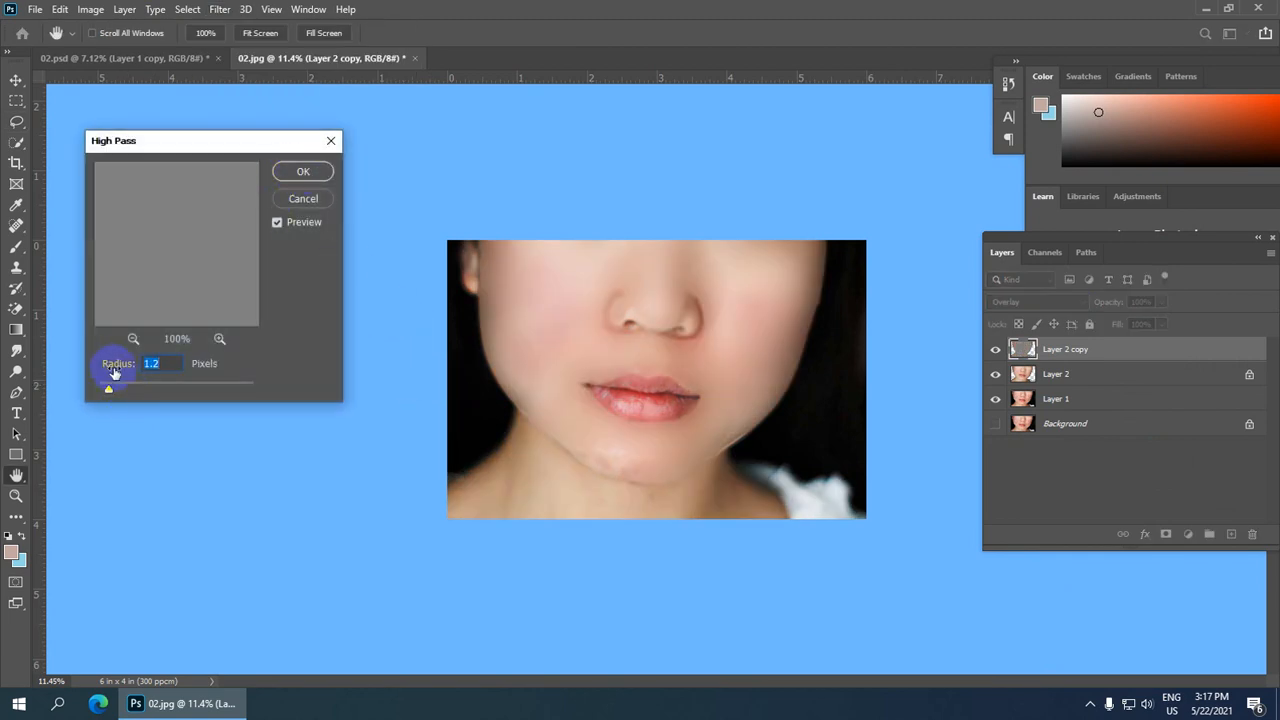
{"action": "left_click", "coordinate": [315, 171]}
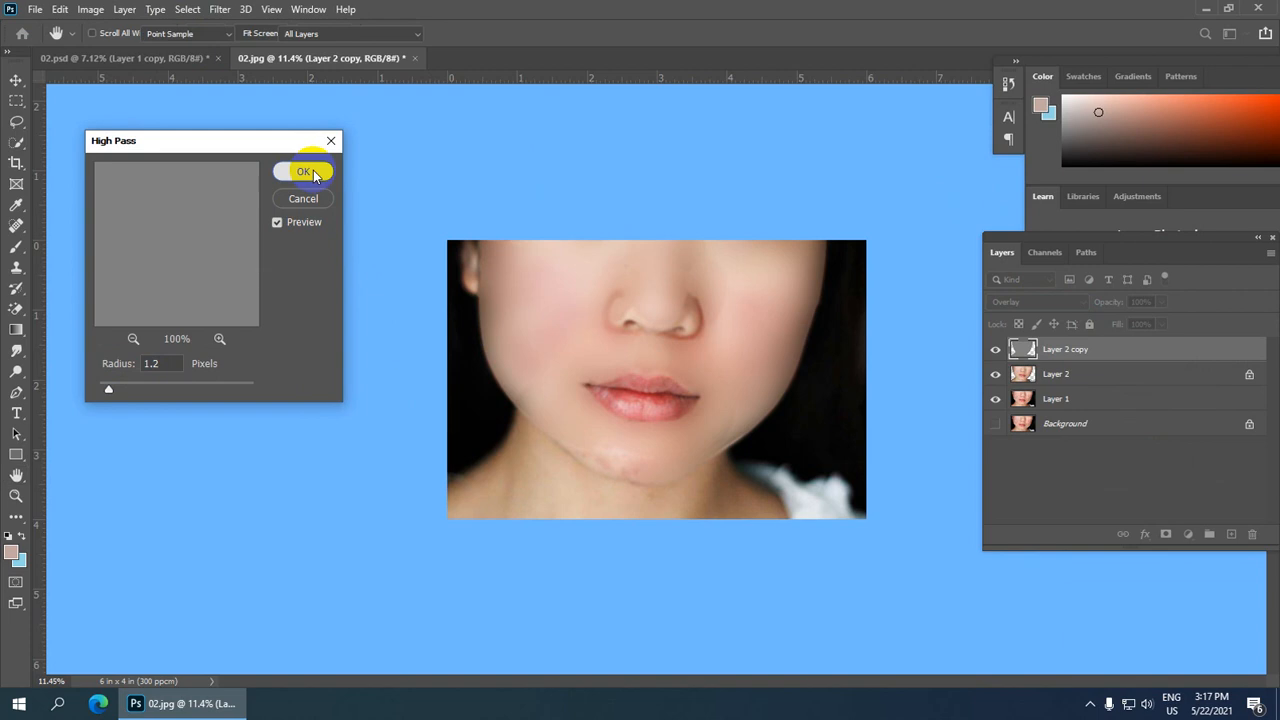
{"action": "scroll", "coordinate": [748, 422], "scroll_direction": "up", "scroll_amount": 2}
{"action": "scroll", "coordinate": [737, 425], "scroll_direction": "down", "scroll_amount": 3}
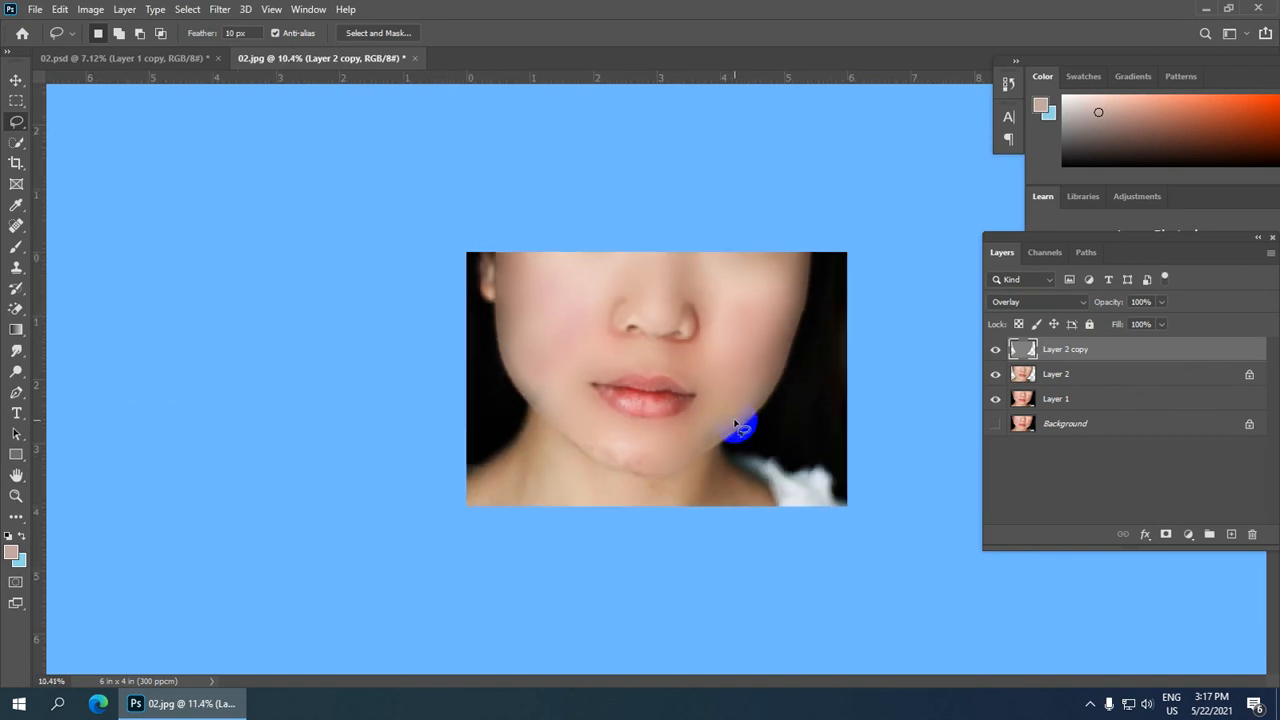
{"action": "left_click", "coordinate": [1060, 353]}
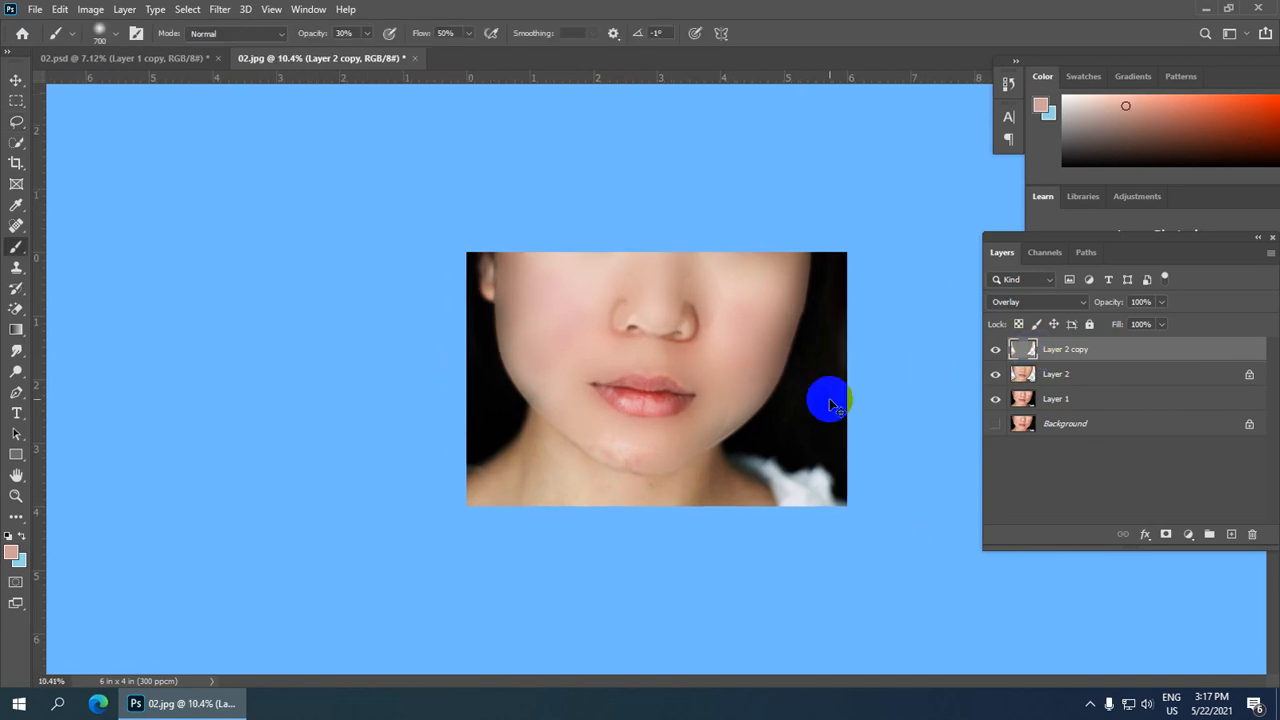
{"action": "key", "text": "ctrl+t"}
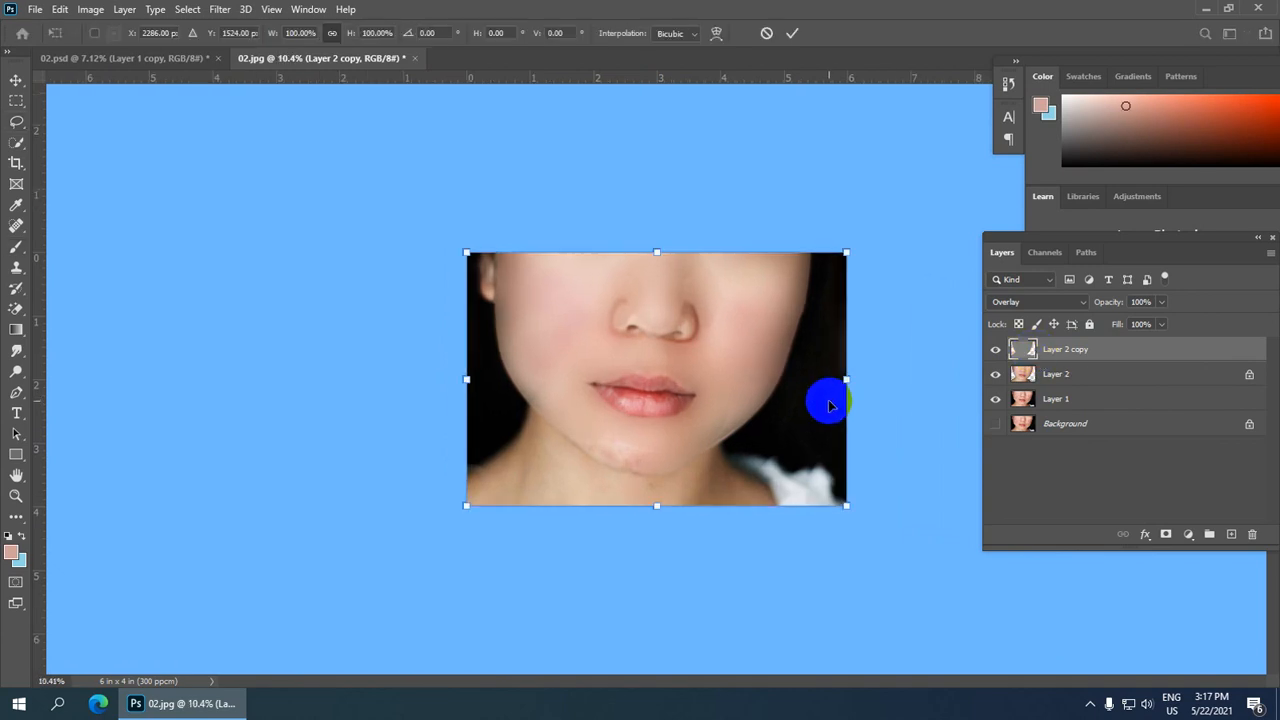
{"action": "left_click", "coordinate": [766, 33]}
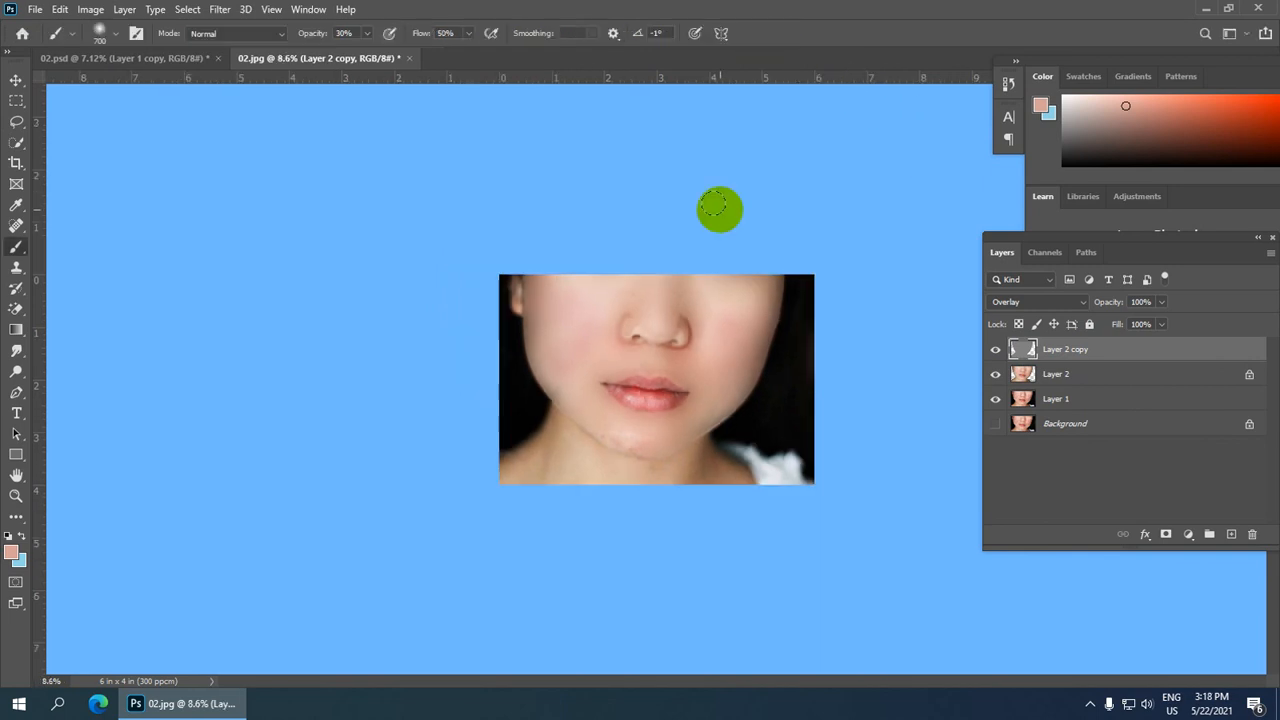
Step: Pick the Brush tool and set the foreground color to skin tone deaba1 sampled from the cheek
{"action": "left_click", "coordinate": [18, 247]}
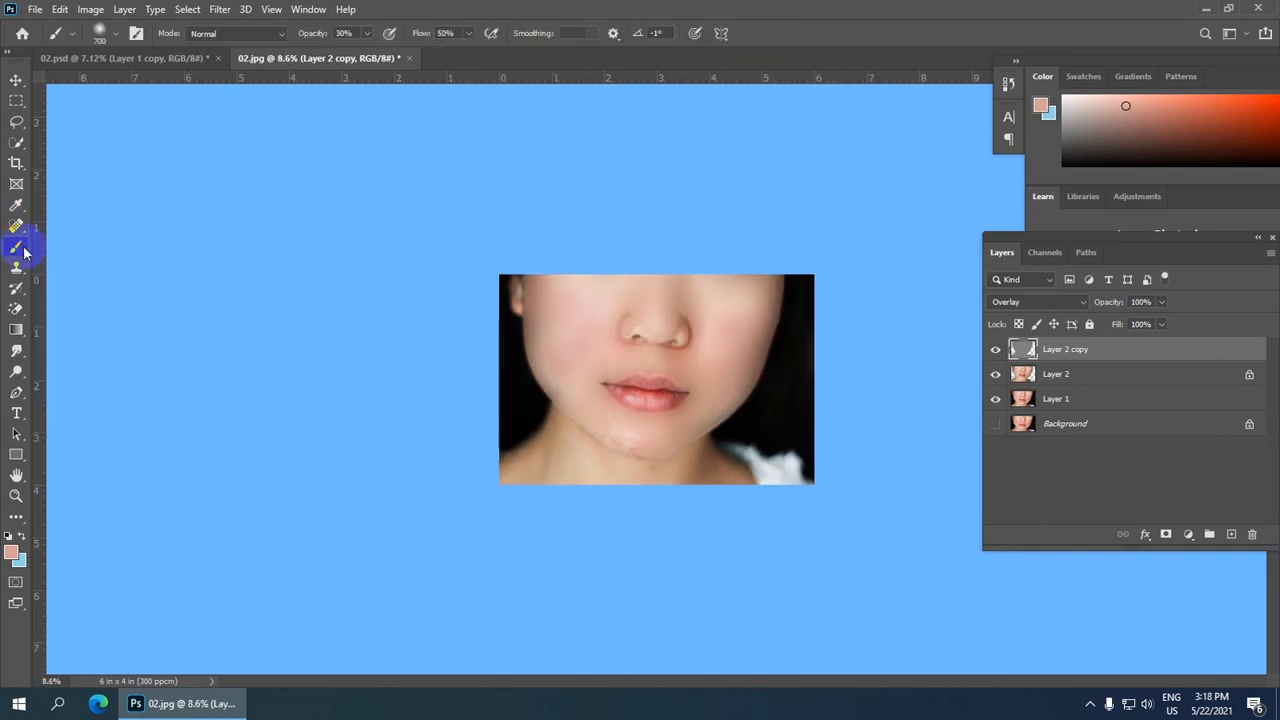
{"action": "right_click", "coordinate": [23, 251]}
{"action": "left_click", "coordinate": [93, 250]}
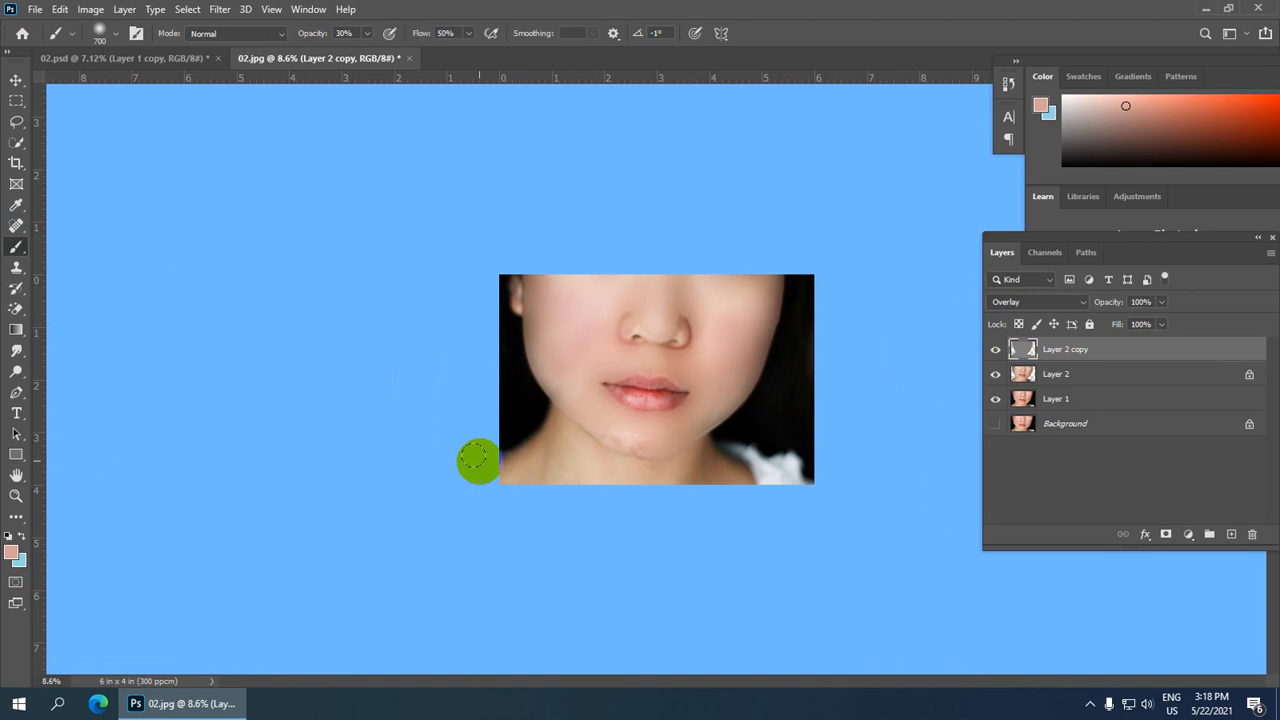
{"action": "left_click", "coordinate": [14, 558]}
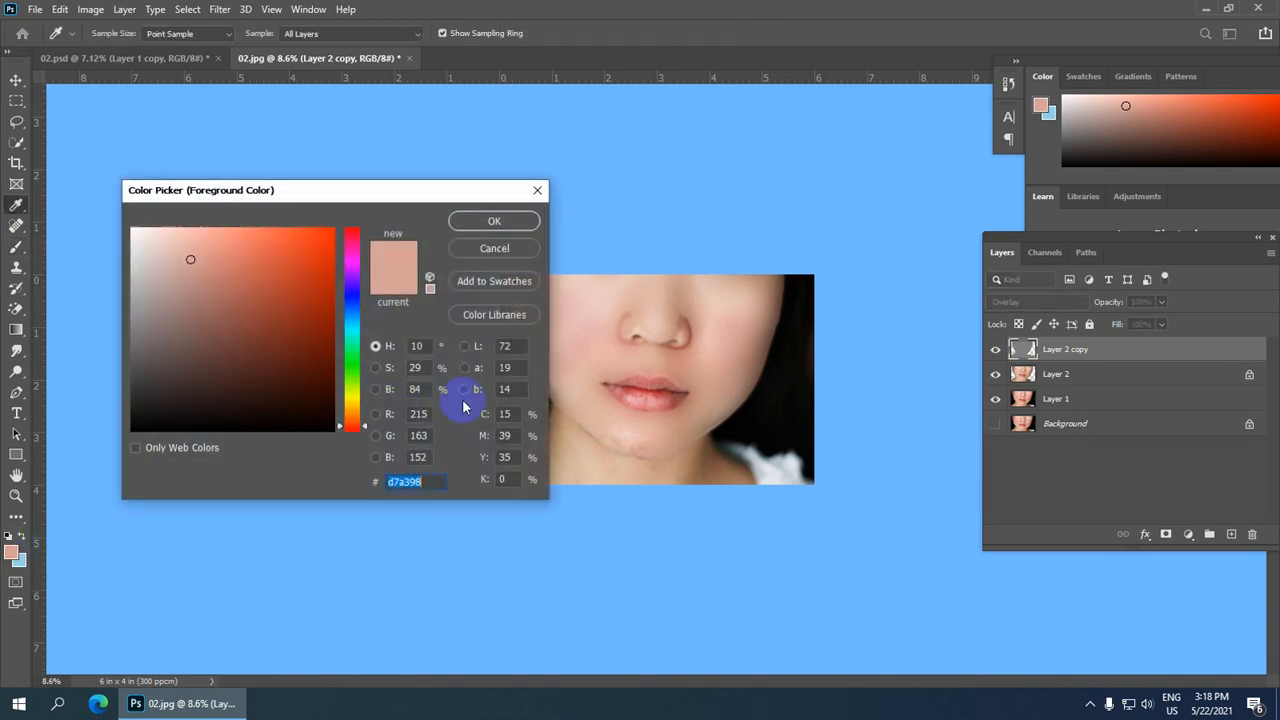
{"action": "left_click", "coordinate": [585, 295]}
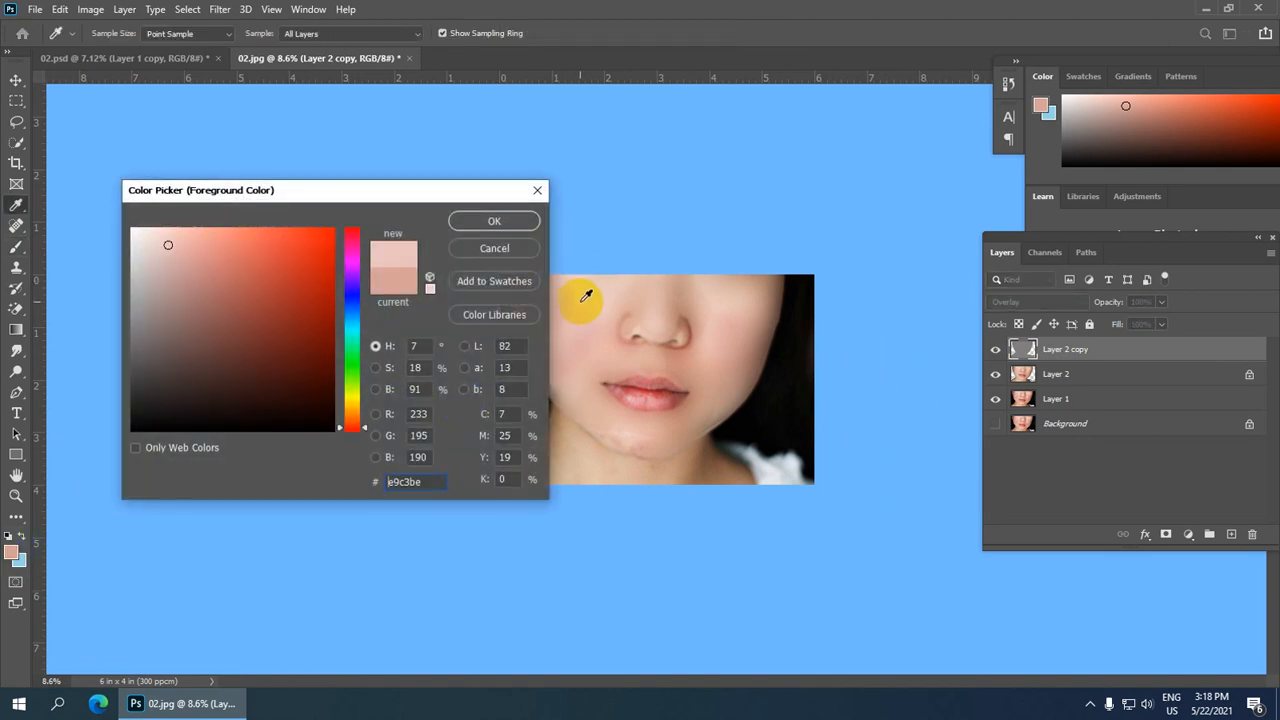
{"action": "left_click", "coordinate": [740, 320]}
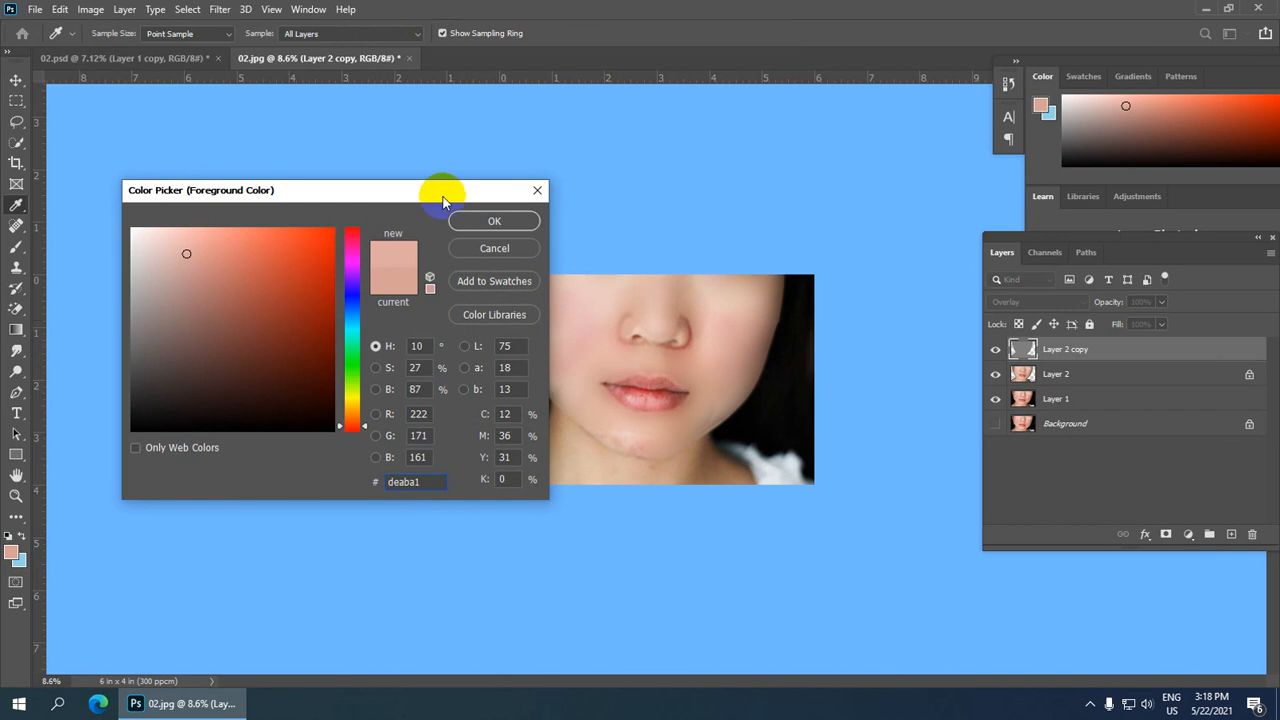
{"action": "left_click", "coordinate": [493, 218]}
Step: Paint the skin tone over the left cheek, upper cheek and chin on the Overlay layer with a 30% opacity brush
{"action": "key", "text": "b"}
{"action": "scroll", "coordinate": [563, 329], "scroll_direction": "up", "scroll_amount": 1}
{"action": "scroll", "coordinate": [564, 326], "scroll_direction": "up", "scroll_amount": 2}
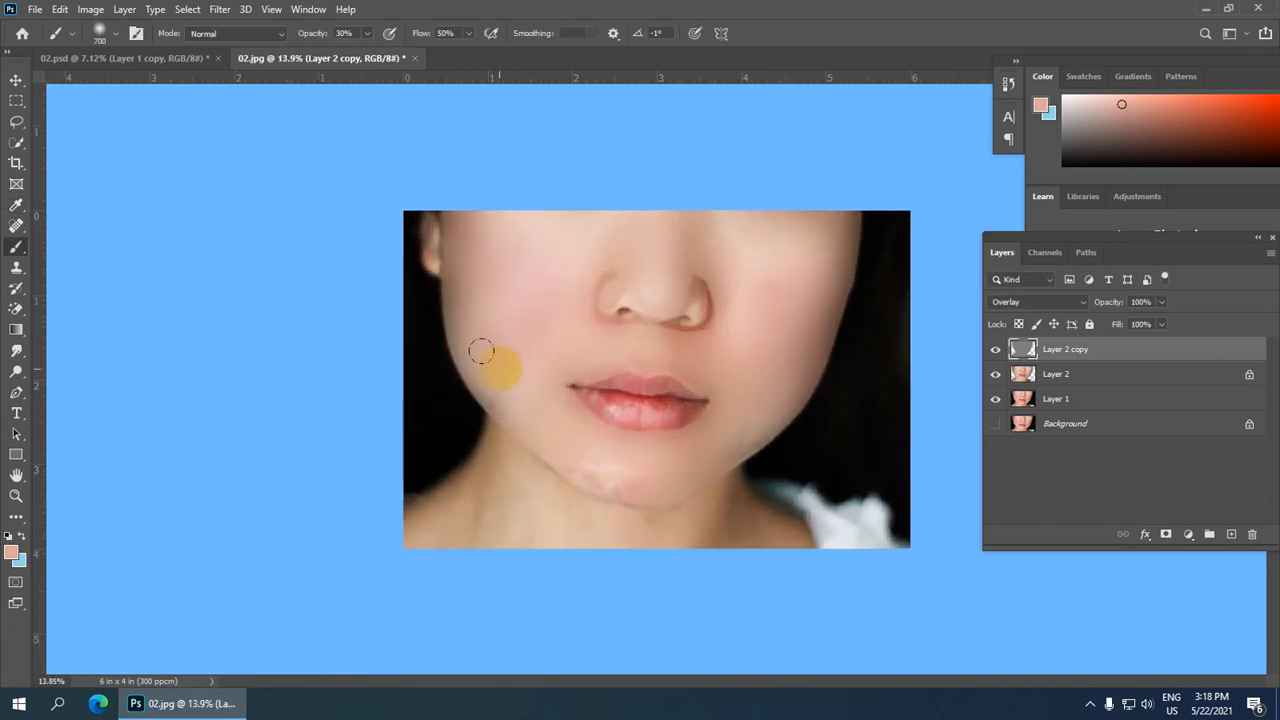
{"action": "mouse_move", "coordinate": [481, 350]}
{"action": "left_mouse_down"}
{"action": "mouse_move", "coordinate": [497, 381]}
{"action": "mouse_move", "coordinate": [509, 268]}
{"action": "mouse_move", "coordinate": [525, 282]}
{"action": "mouse_move", "coordinate": [489, 213]}
{"action": "mouse_move", "coordinate": [446, 209]}
{"action": "mouse_move", "coordinate": [454, 279]}
{"action": "mouse_move", "coordinate": [467, 226]}
{"action": "mouse_move", "coordinate": [504, 344]}
{"action": "mouse_move", "coordinate": [451, 300]}
{"action": "mouse_move", "coordinate": [464, 334]}
{"action": "mouse_move", "coordinate": [521, 265]}
{"action": "left_mouse_up"}
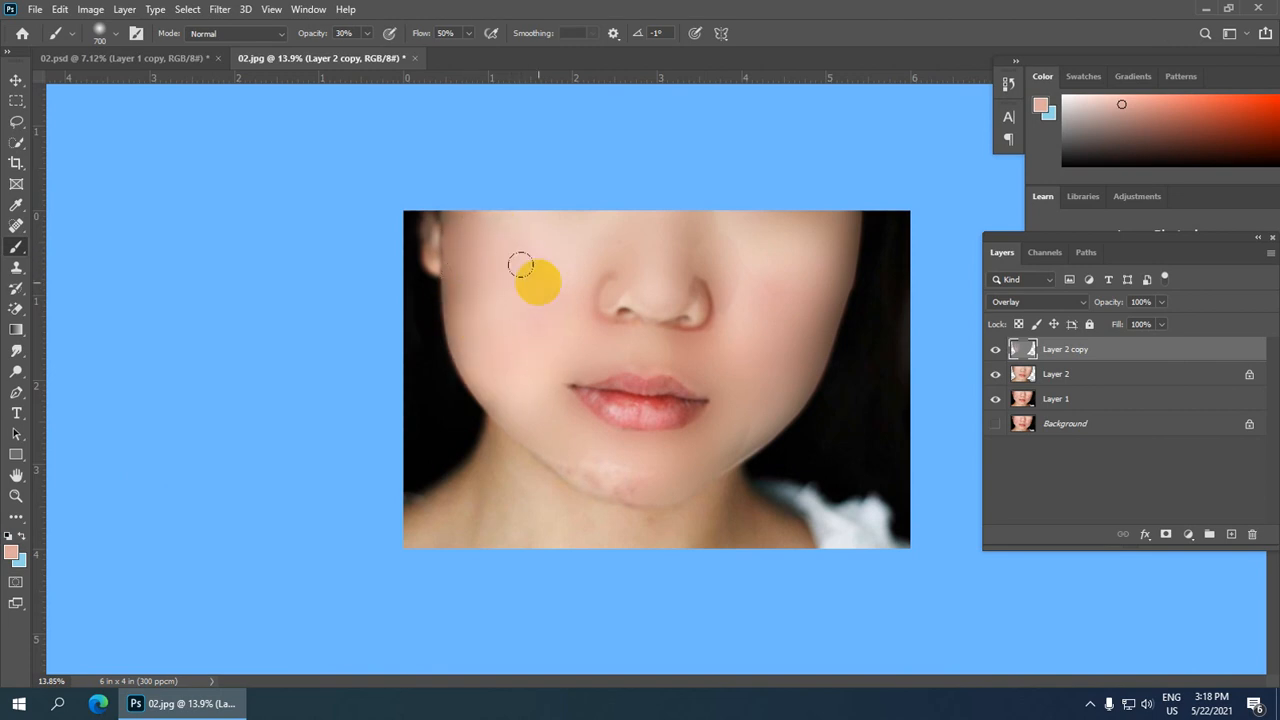
{"action": "mouse_move", "coordinate": [694, 286]}
{"action": "left_mouse_down"}
{"action": "mouse_move", "coordinate": [734, 314]}
{"action": "mouse_move", "coordinate": [766, 286]}
{"action": "mouse_move", "coordinate": [808, 332]}
{"action": "mouse_move", "coordinate": [829, 251]}
{"action": "mouse_move", "coordinate": [816, 343]}
{"action": "left_mouse_up"}
{"action": "left_click_drag", "start_coordinate": [716, 432], "coordinate": [729, 439]}
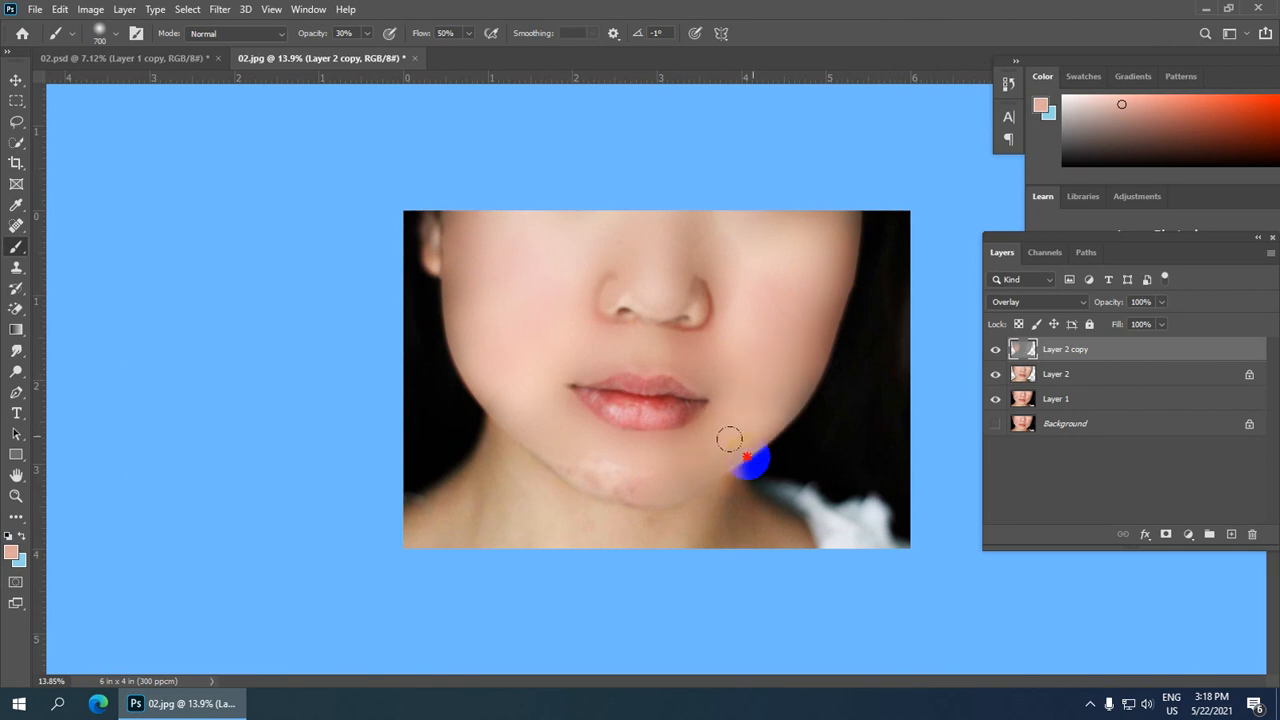
{"action": "scroll", "coordinate": [700, 395], "scroll_direction": "up", "scroll_amount": 1}
{"action": "mouse_move", "coordinate": [600, 465]}
{"action": "left_mouse_down"}
{"action": "mouse_move", "coordinate": [558, 443]}
{"action": "mouse_move", "coordinate": [595, 490]}
{"action": "mouse_move", "coordinate": [548, 453]}
{"action": "mouse_move", "coordinate": [630, 476]}
{"action": "mouse_move", "coordinate": [583, 454]}
{"action": "left_mouse_up"}
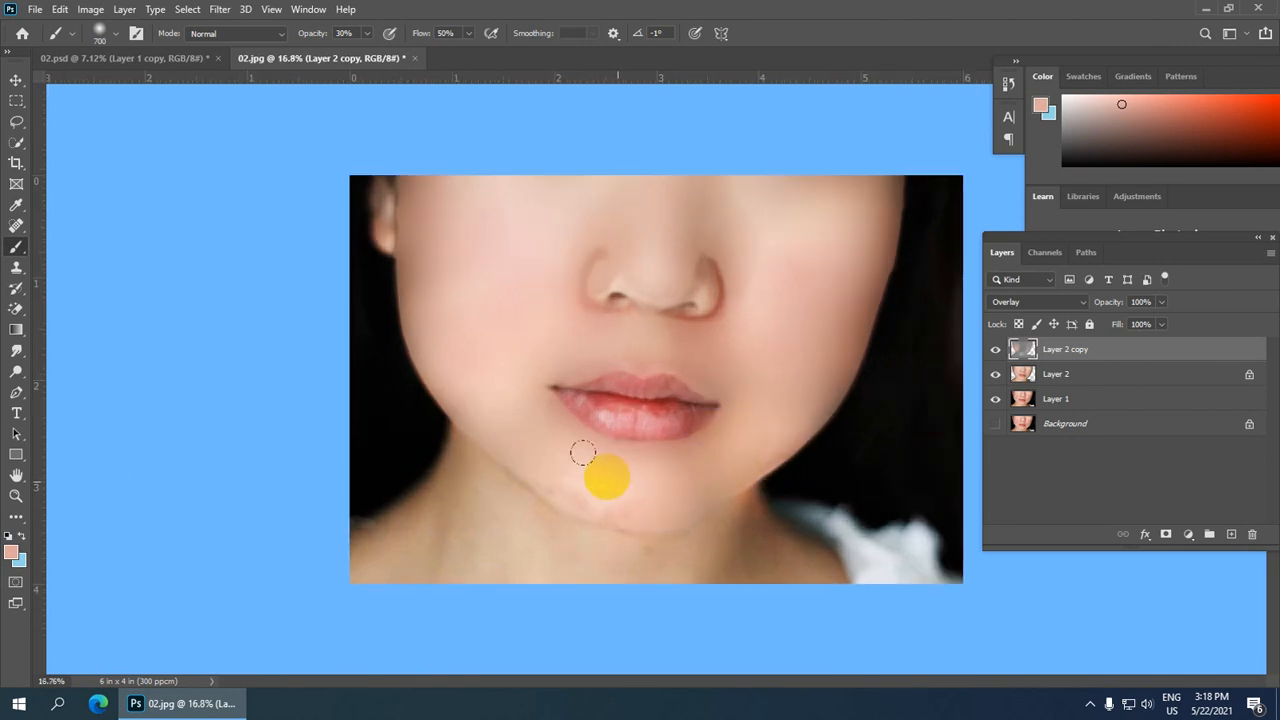
Step: Paint the skin tone across the nose tip, then undo the stroke on the side of the nose
{"action": "scroll", "coordinate": [640, 315], "scroll_direction": "up", "scroll_amount": 3}
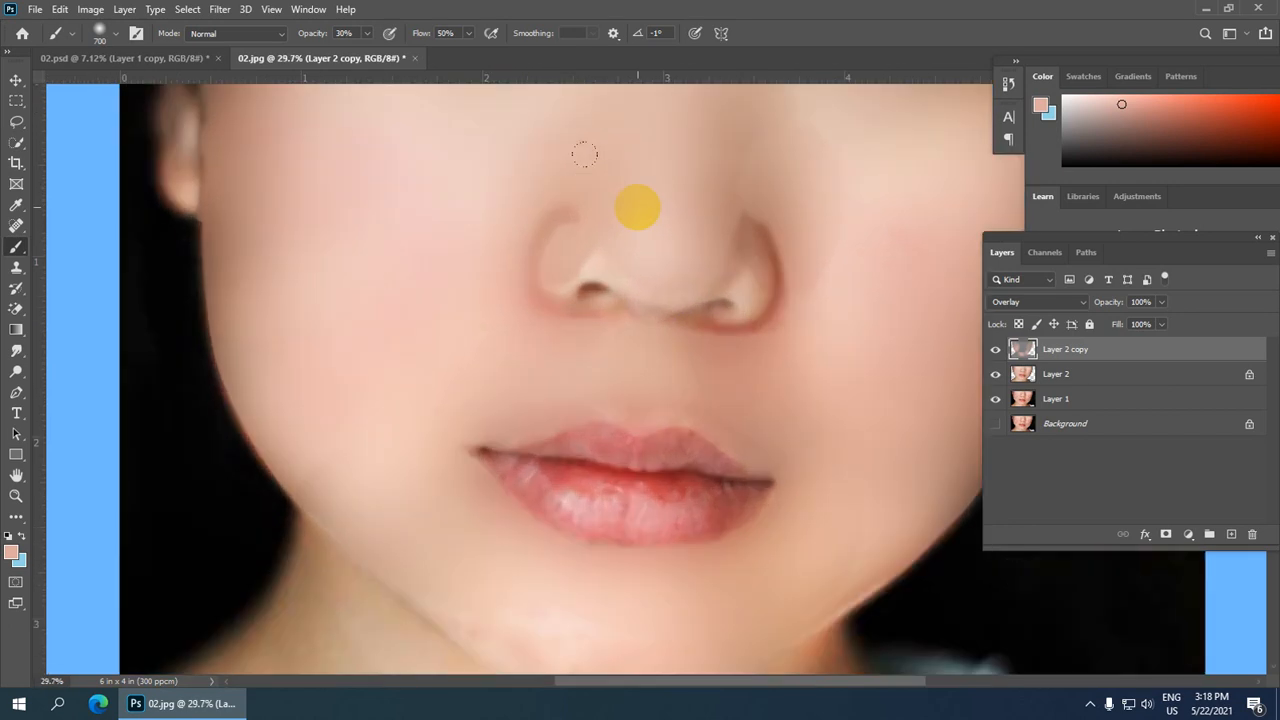
{"action": "scroll", "coordinate": [585, 153], "scroll_direction": "up", "scroll_amount": 1}
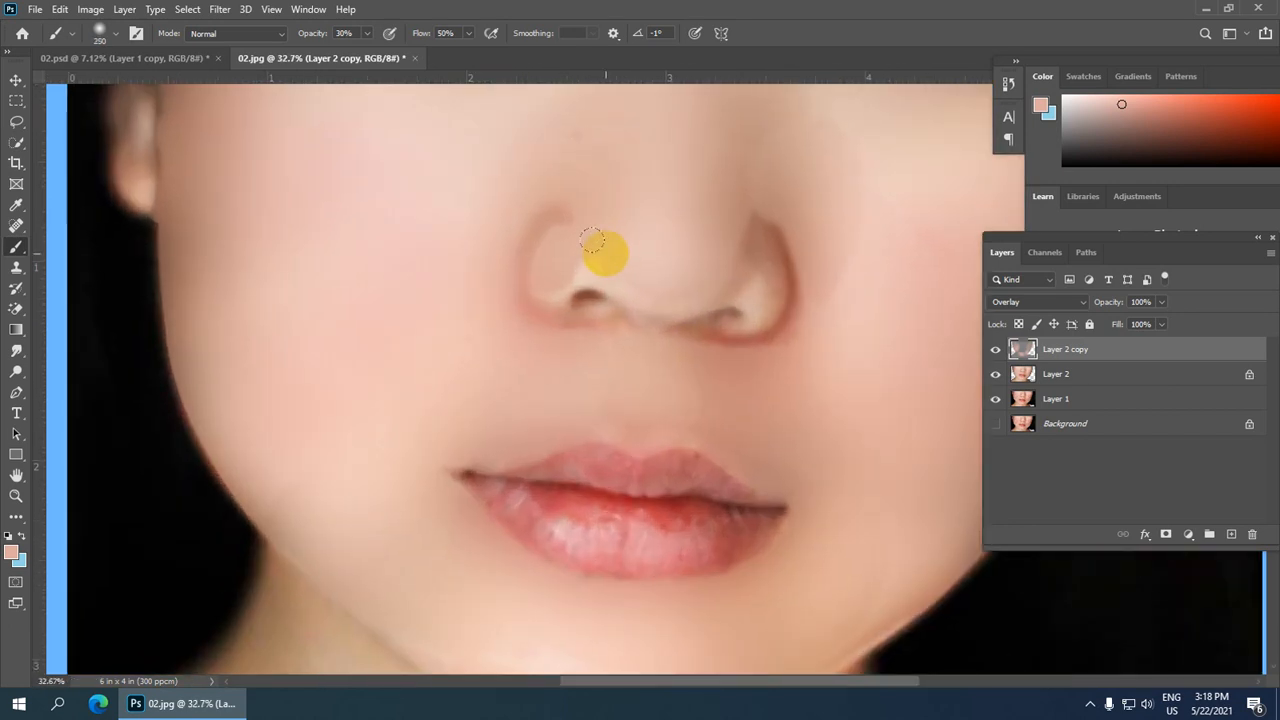
{"action": "mouse_move", "coordinate": [560, 257]}
{"action": "left_mouse_down"}
{"action": "mouse_move", "coordinate": [625, 237]}
{"action": "mouse_move", "coordinate": [612, 256]}
{"action": "mouse_move", "coordinate": [709, 247]}
{"action": "mouse_move", "coordinate": [715, 235]}
{"action": "mouse_move", "coordinate": [753, 265]}
{"action": "left_mouse_up"}
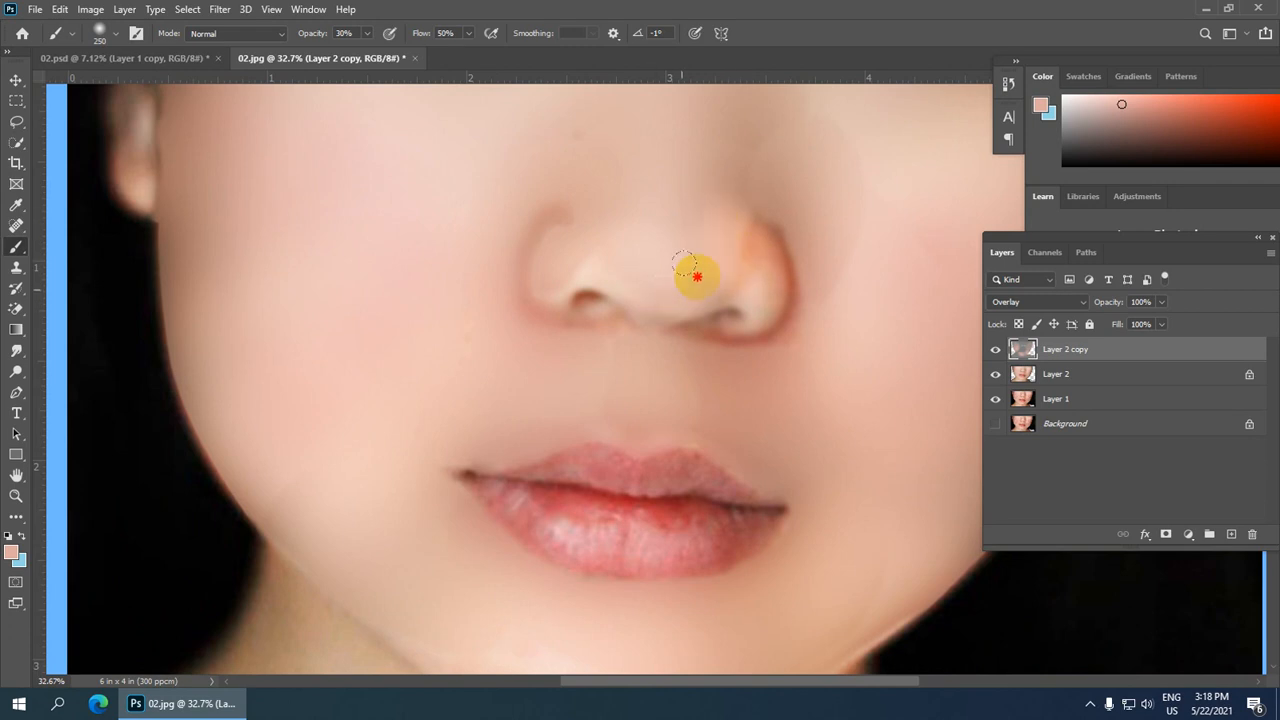
{"action": "scroll", "coordinate": [654, 211], "scroll_direction": "down", "scroll_amount": 3}
{"action": "scroll", "coordinate": [780, 322], "scroll_direction": "down", "scroll_amount": 1}
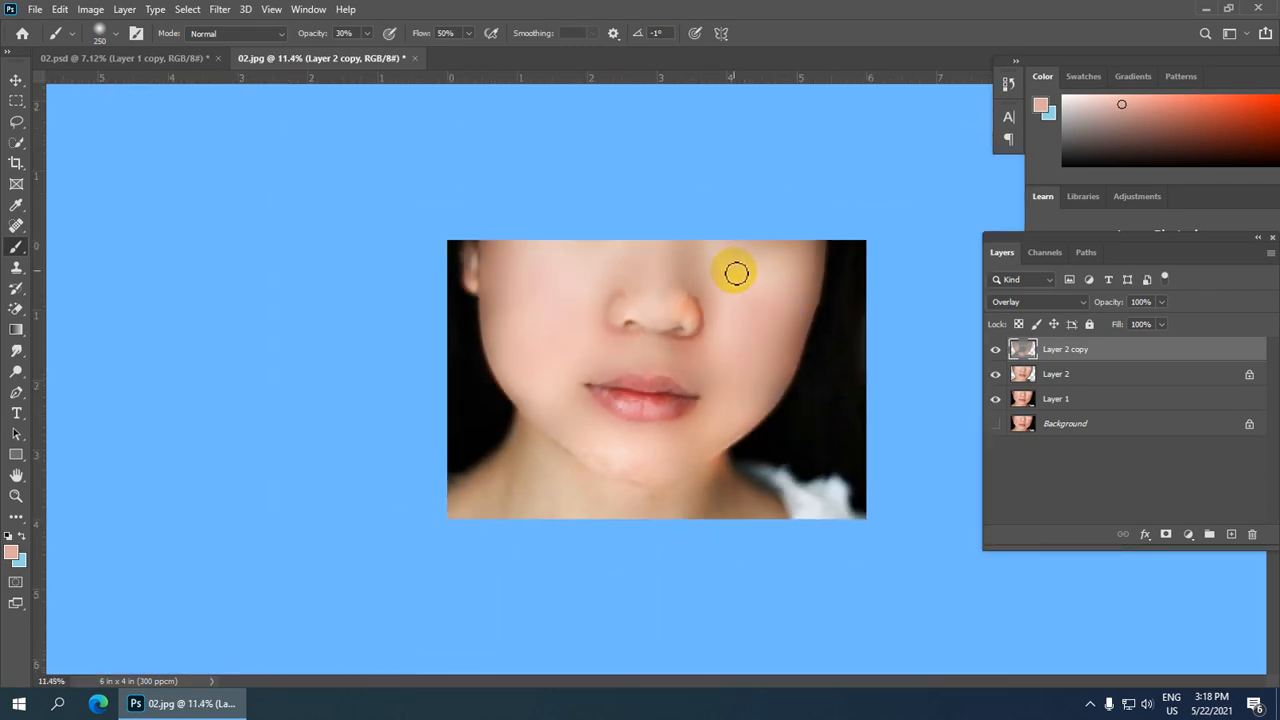
{"action": "left_click_drag", "start_coordinate": [698, 312], "coordinate": [720, 324]}
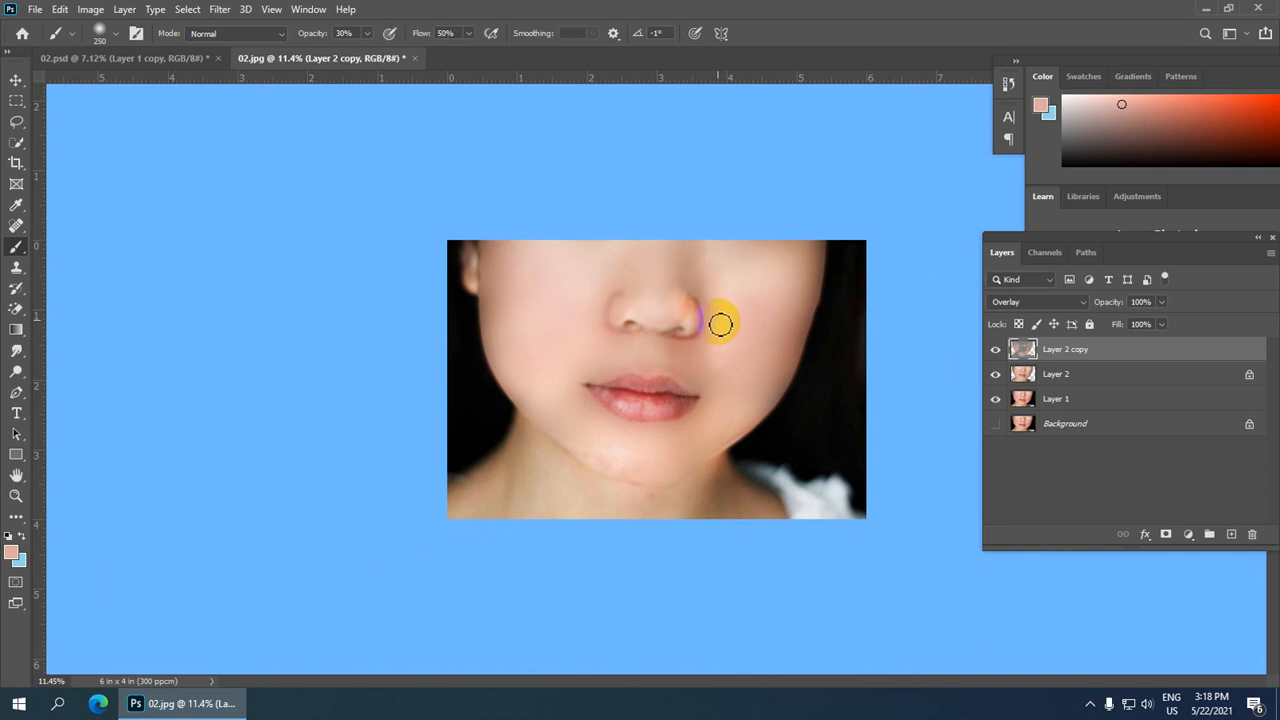
{"action": "key", "text": "ctrl+z"}
Step: Enlarge the brush to 500 px and paint the skin tone over the right cheek
{"action": "key", "text": "bracketright"}
{"action": "key", "text": "bracketright"}
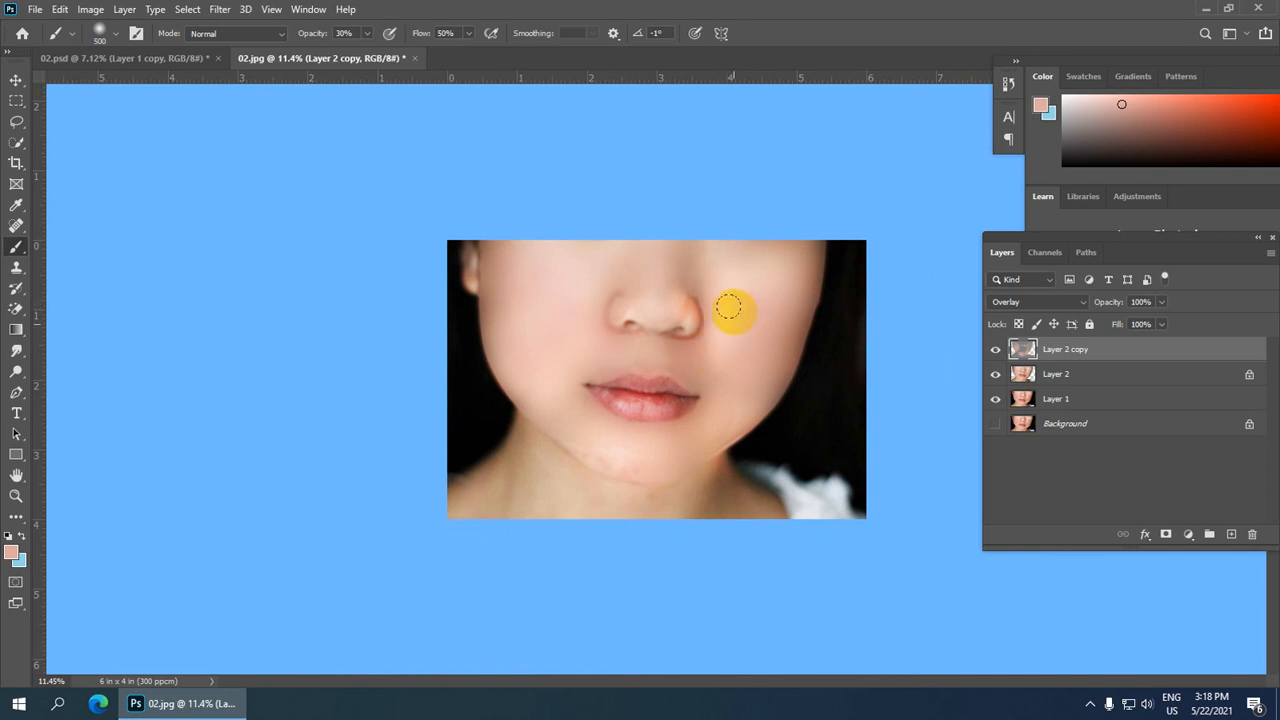
{"action": "scroll", "coordinate": [740, 349], "scroll_direction": "down", "scroll_amount": 1}
{"action": "scroll", "coordinate": [752, 342], "scroll_direction": "down", "scroll_amount": 1}
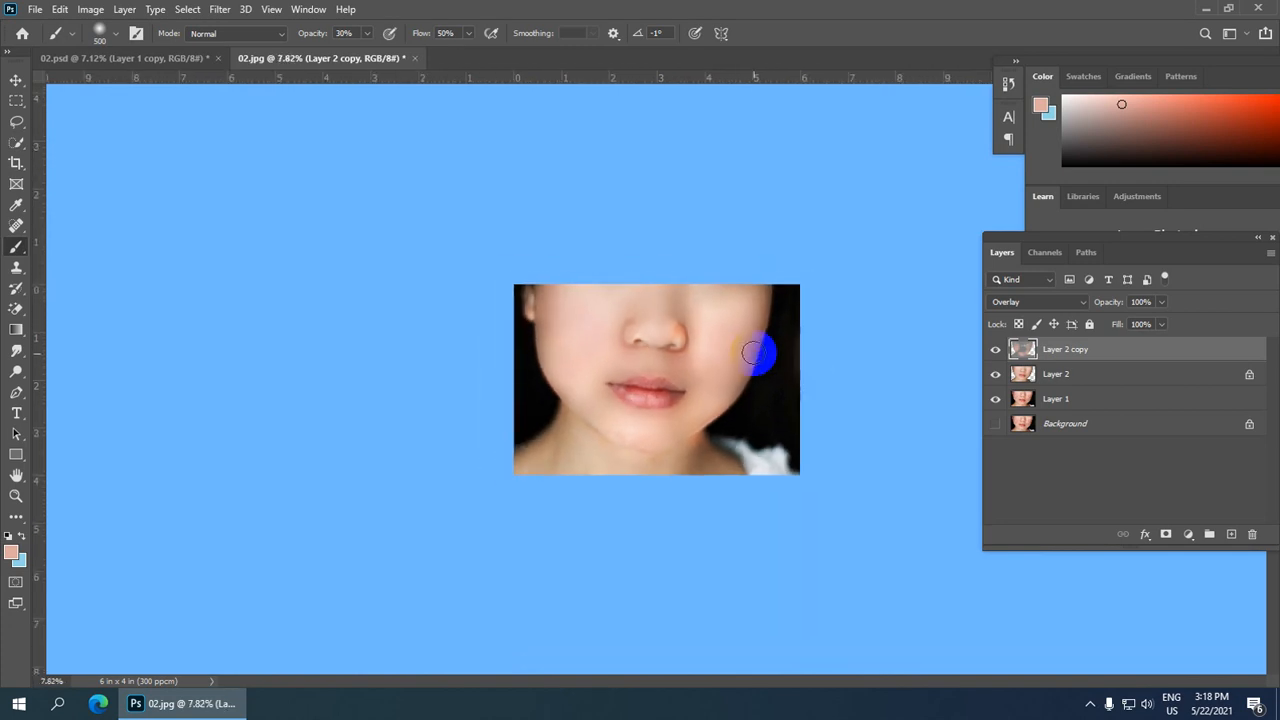
{"action": "mouse_move", "coordinate": [602, 425]}
{"action": "left_mouse_down"}
{"action": "mouse_move", "coordinate": [654, 432]}
{"action": "mouse_move", "coordinate": [628, 440]}
{"action": "mouse_move", "coordinate": [620, 430]}
{"action": "mouse_move", "coordinate": [677, 433]}
{"action": "mouse_move", "coordinate": [611, 423]}
{"action": "mouse_move", "coordinate": [660, 436]}
{"action": "left_mouse_up"}
Step: On Layer 2, lasso the right side of the nose tip, apply Gaussian Blur with a 78.4 pixel radius and deselect
{"action": "scroll", "coordinate": [731, 358], "scroll_direction": "down", "scroll_amount": 1}
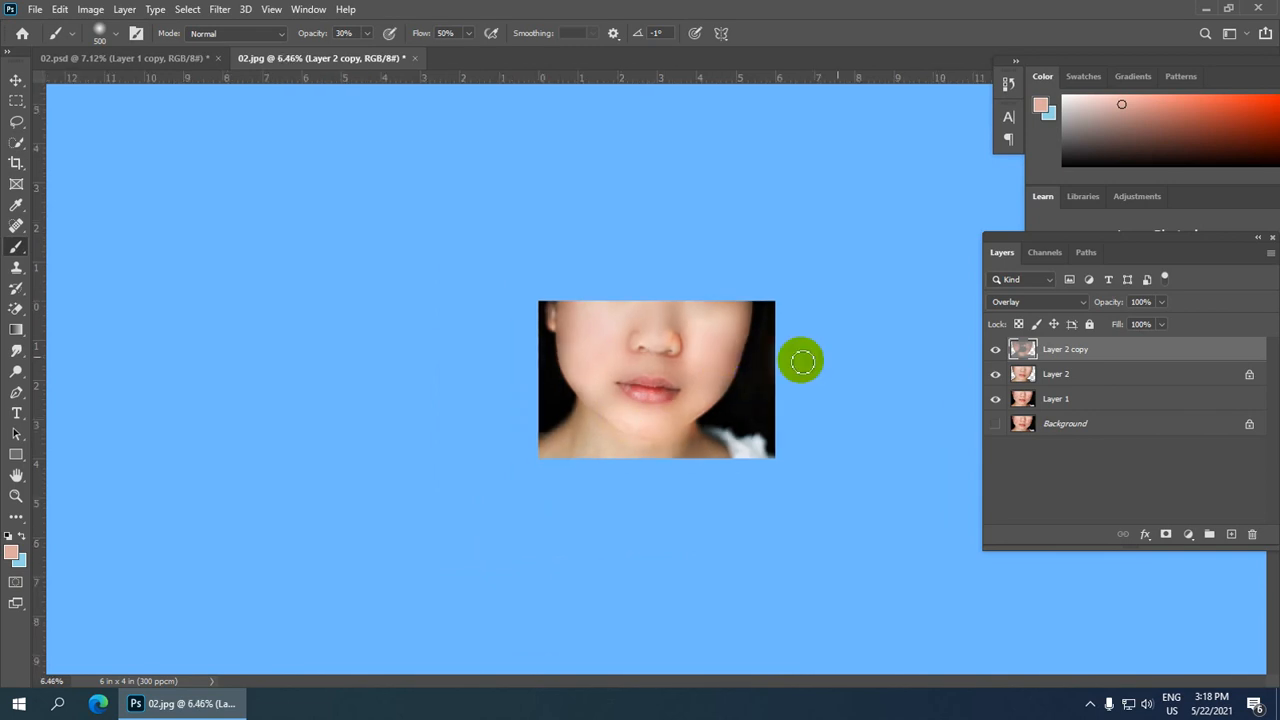
{"action": "left_click", "coordinate": [1055, 377]}
{"action": "scroll", "coordinate": [656, 379], "scroll_direction": "up", "scroll_amount": 6}
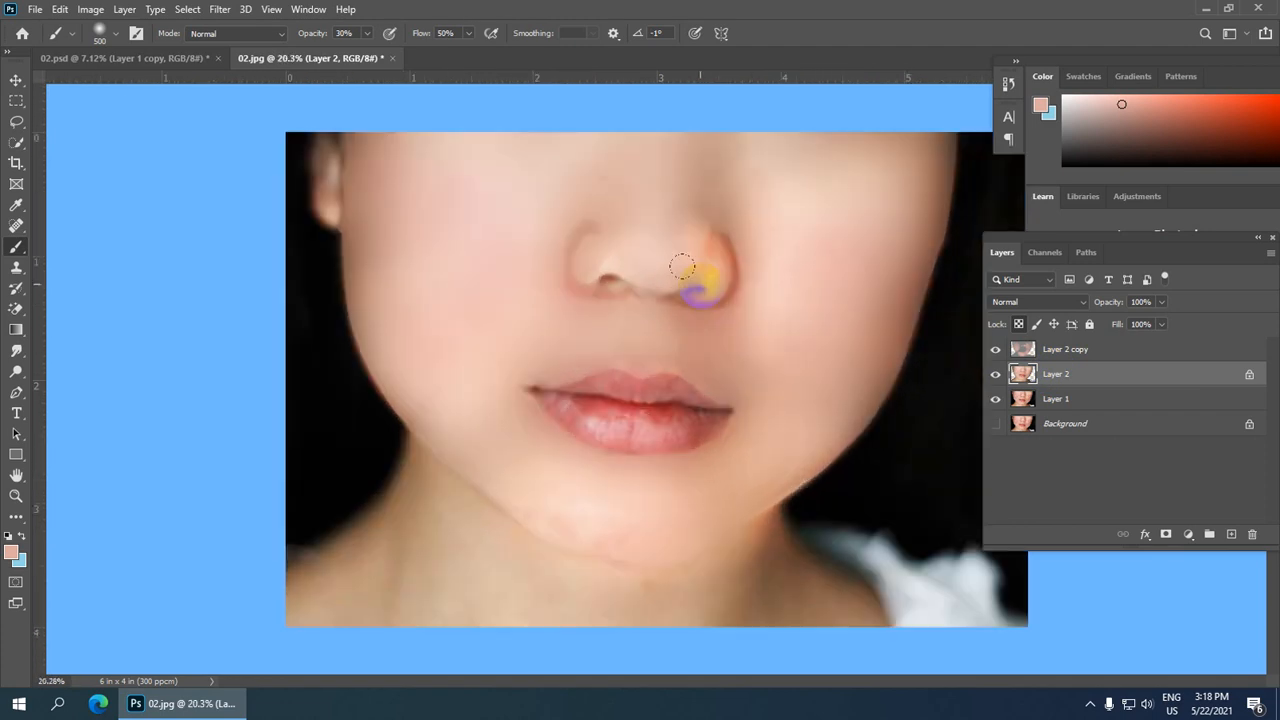
{"action": "scroll", "coordinate": [681, 266], "scroll_direction": "up", "scroll_amount": 2}
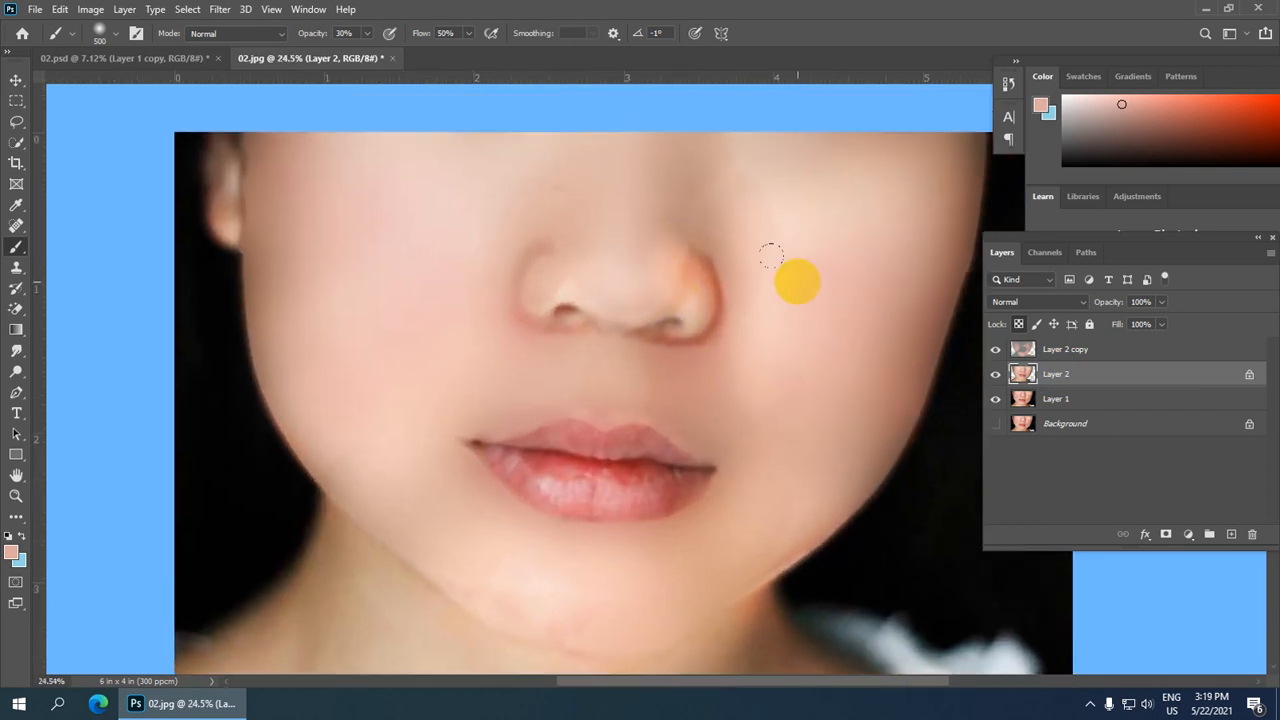
{"action": "scroll", "coordinate": [770, 255], "scroll_direction": "up", "scroll_amount": 1}
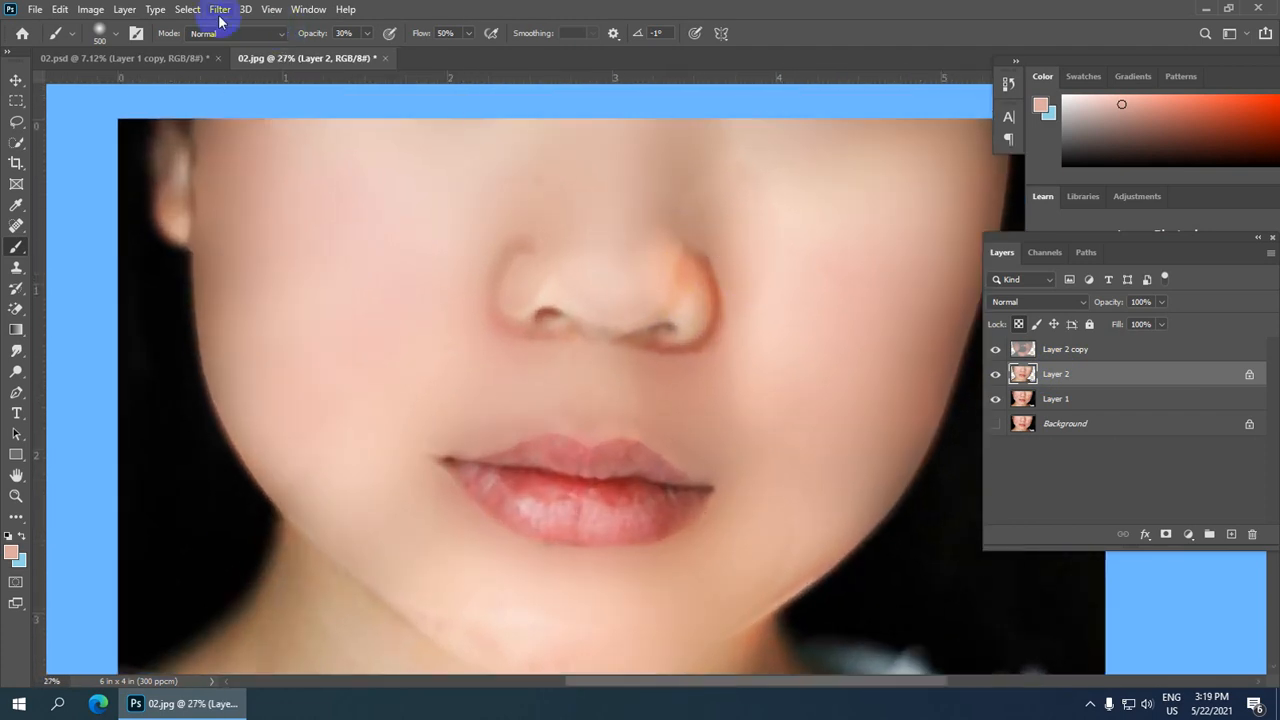
{"action": "left_click", "coordinate": [16, 121]}
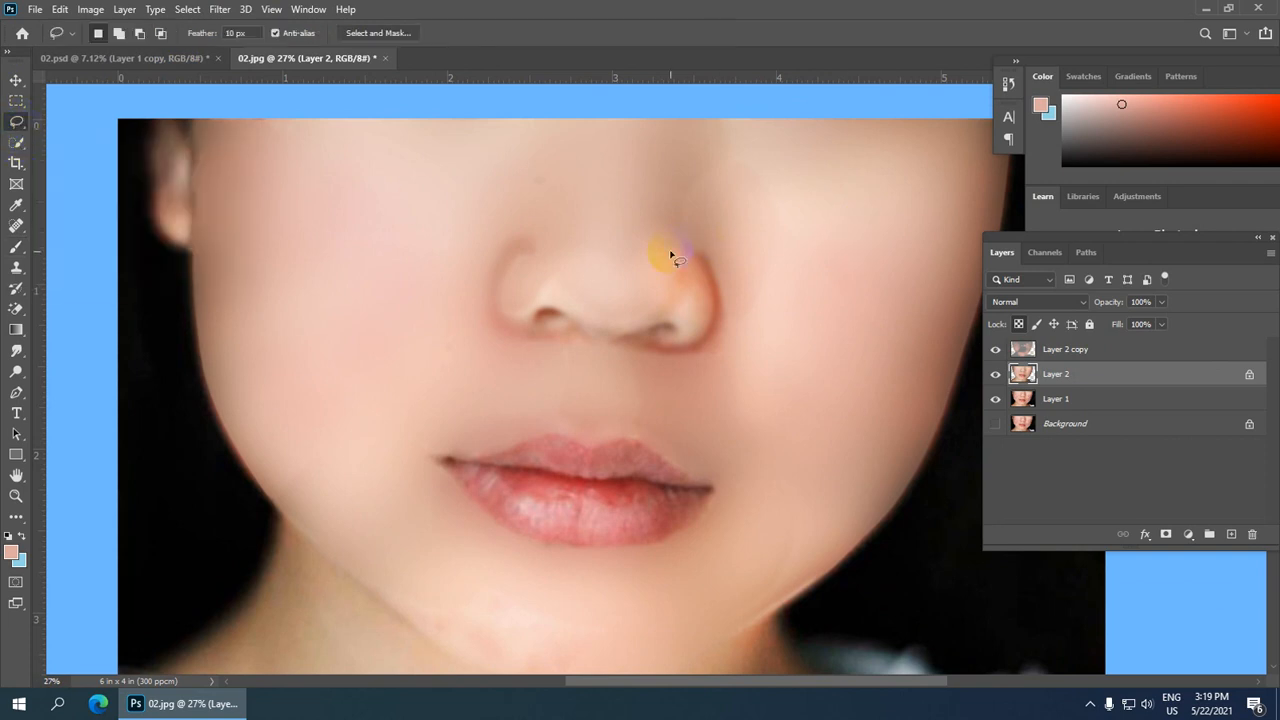
{"action": "mouse_move", "coordinate": [669, 253]}
{"action": "left_mouse_down"}
{"action": "mouse_move", "coordinate": [655, 298]}
{"action": "mouse_move", "coordinate": [697, 283]}
{"action": "left_mouse_up"}
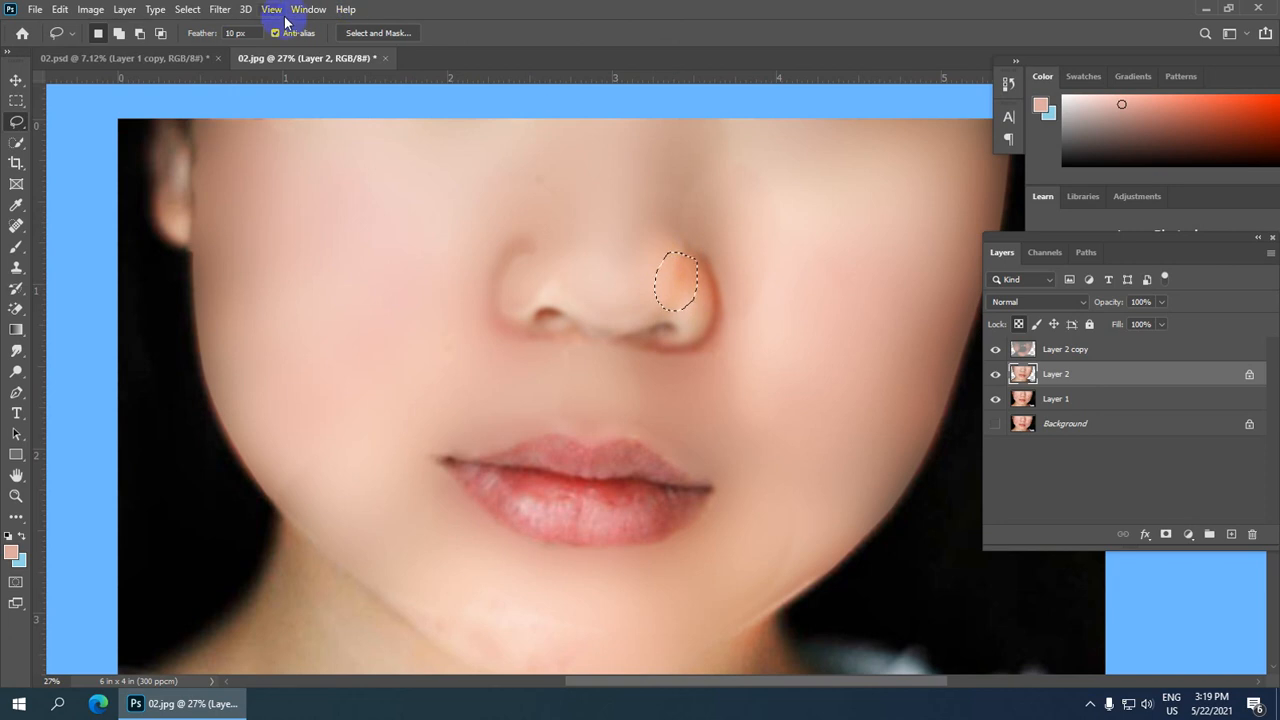
{"action": "left_click", "coordinate": [220, 9]}
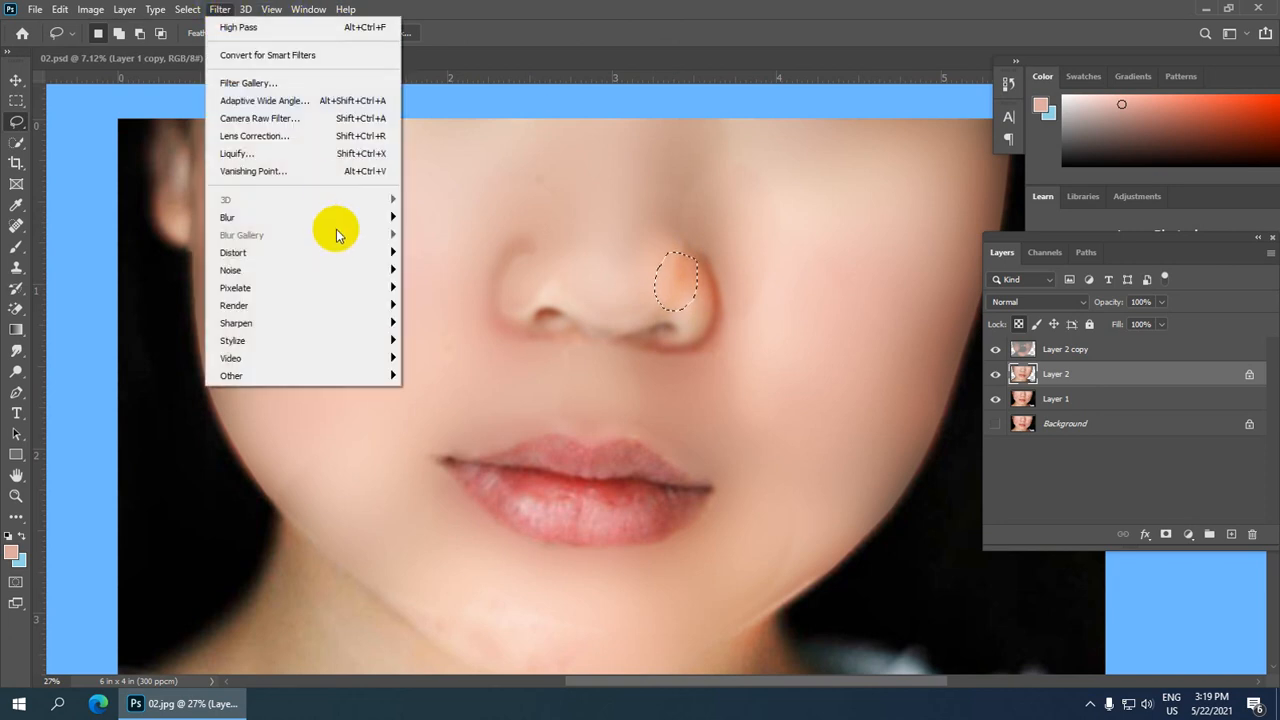
{"action": "mouse_move", "coordinate": [371, 218]}
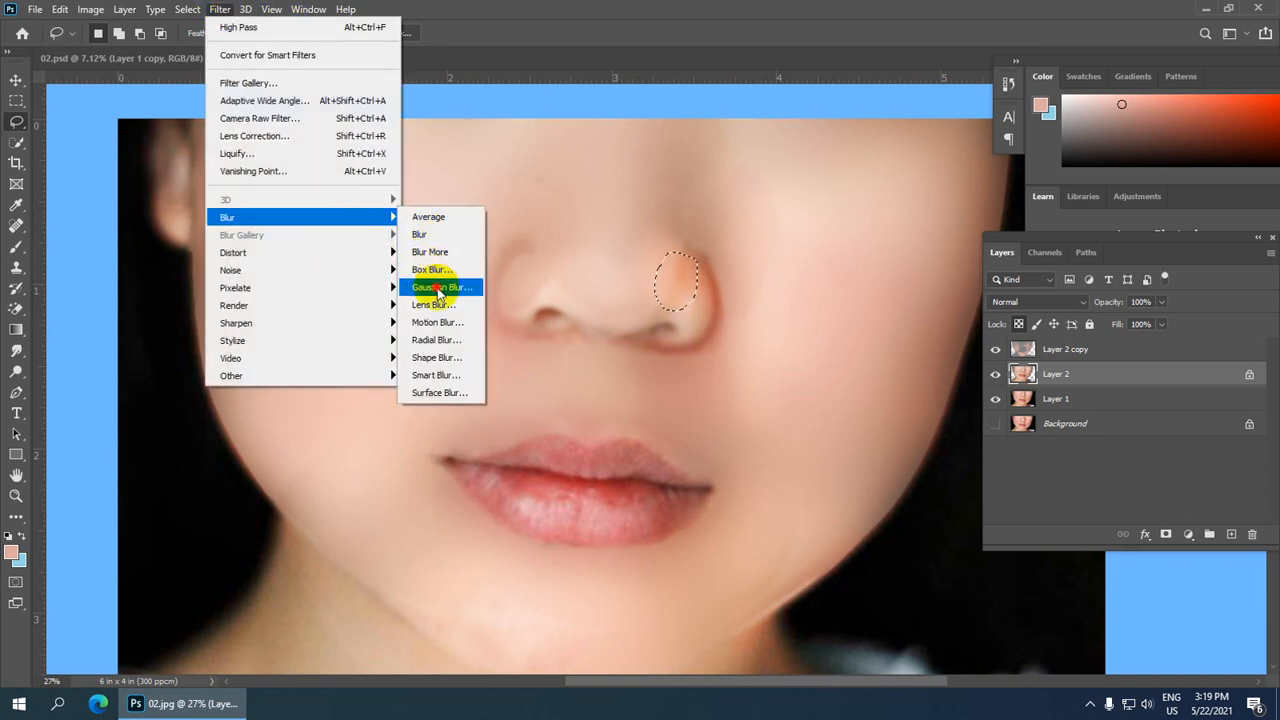
{"action": "left_click", "coordinate": [436, 287]}
{"action": "mouse_move", "coordinate": [935, 330]}
{"action": "left_mouse_down"}
{"action": "mouse_move", "coordinate": [877, 337]}
{"action": "mouse_move", "coordinate": [913, 341]}
{"action": "left_mouse_up"}
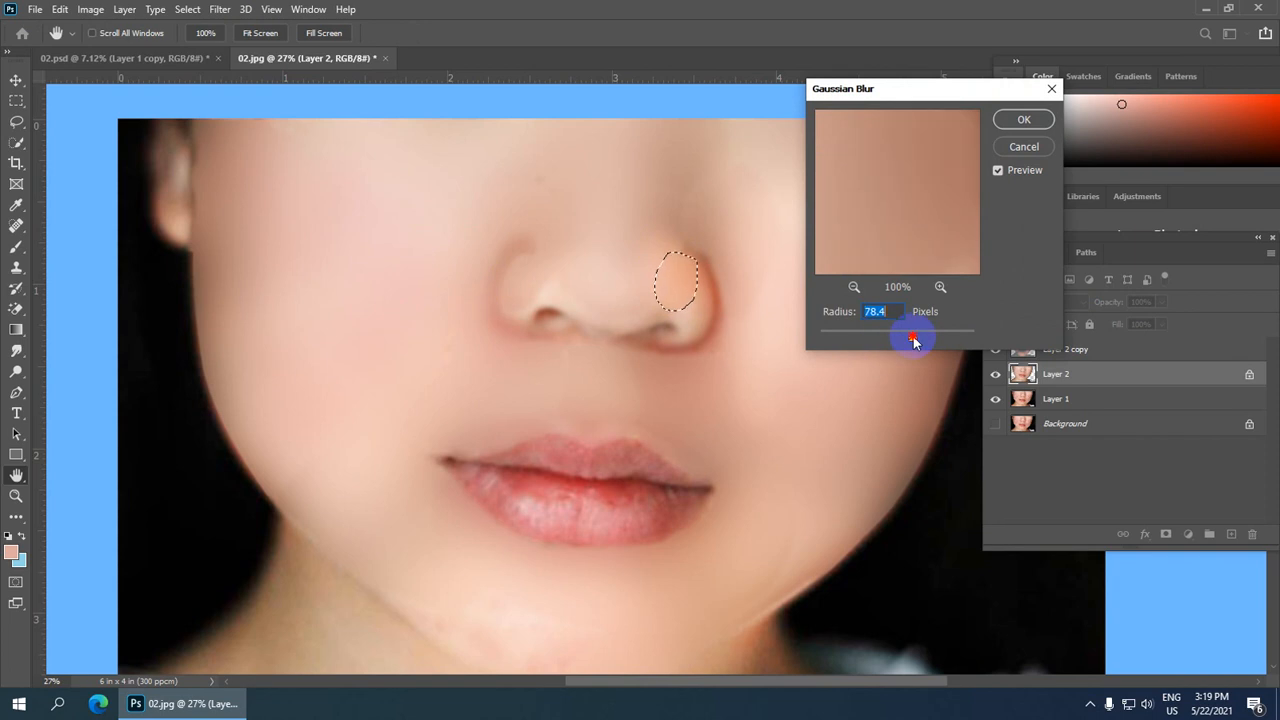
{"action": "left_click", "coordinate": [1024, 119]}
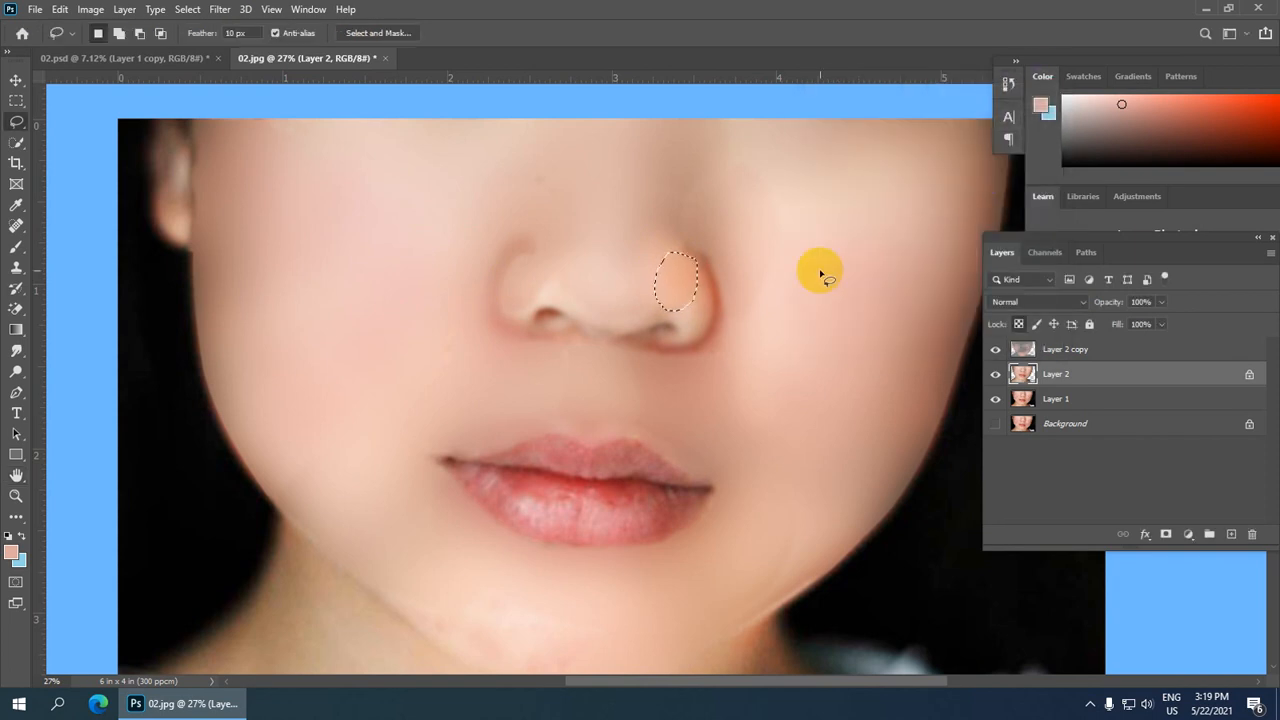
{"action": "key", "text": "ctrl+d"}
Step: Trace a closed Pen path around the upper and lower lips
{"action": "scroll", "coordinate": [740, 250], "scroll_direction": "down", "scroll_amount": 5}
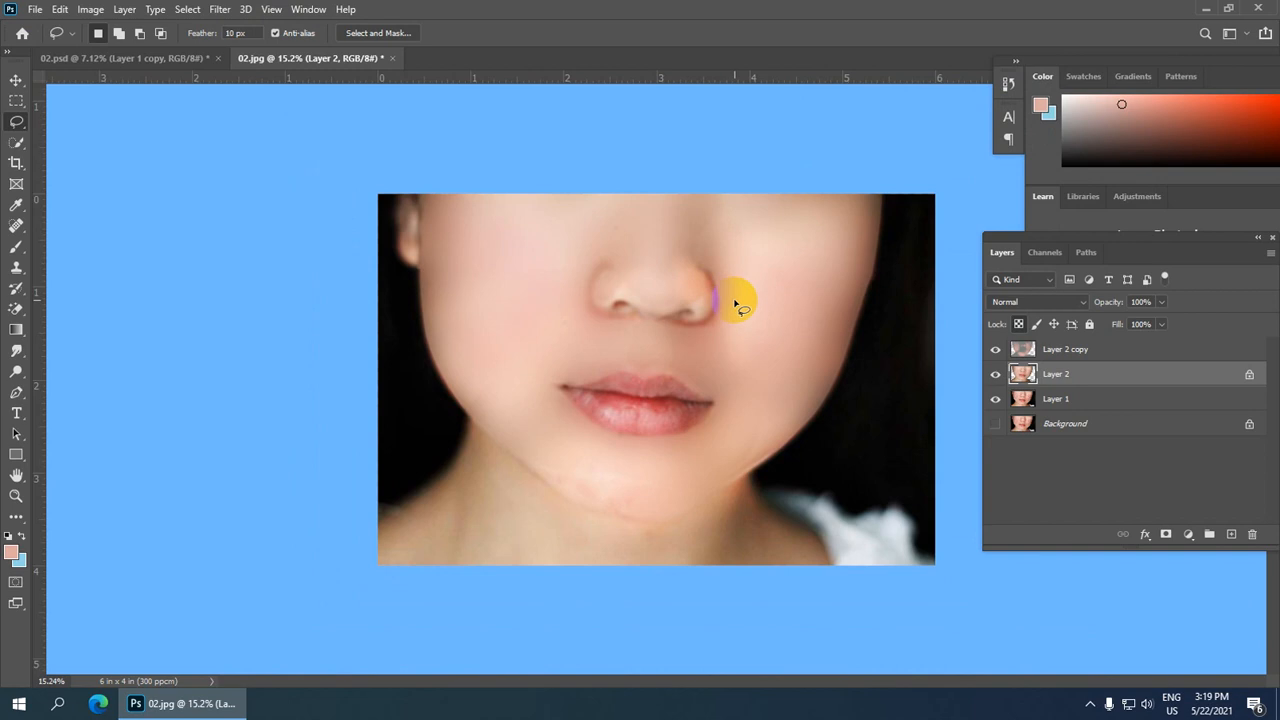
{"action": "scroll", "coordinate": [725, 340], "scroll_direction": "down", "scroll_amount": 1}
{"action": "mouse_move", "coordinate": [695, 398]}
{"action": "left_mouse_down"}
{"action": "mouse_move", "coordinate": [625, 398]}
{"action": "mouse_move", "coordinate": [693, 395]}
{"action": "mouse_move", "coordinate": [663, 400]}
{"action": "left_mouse_up"}
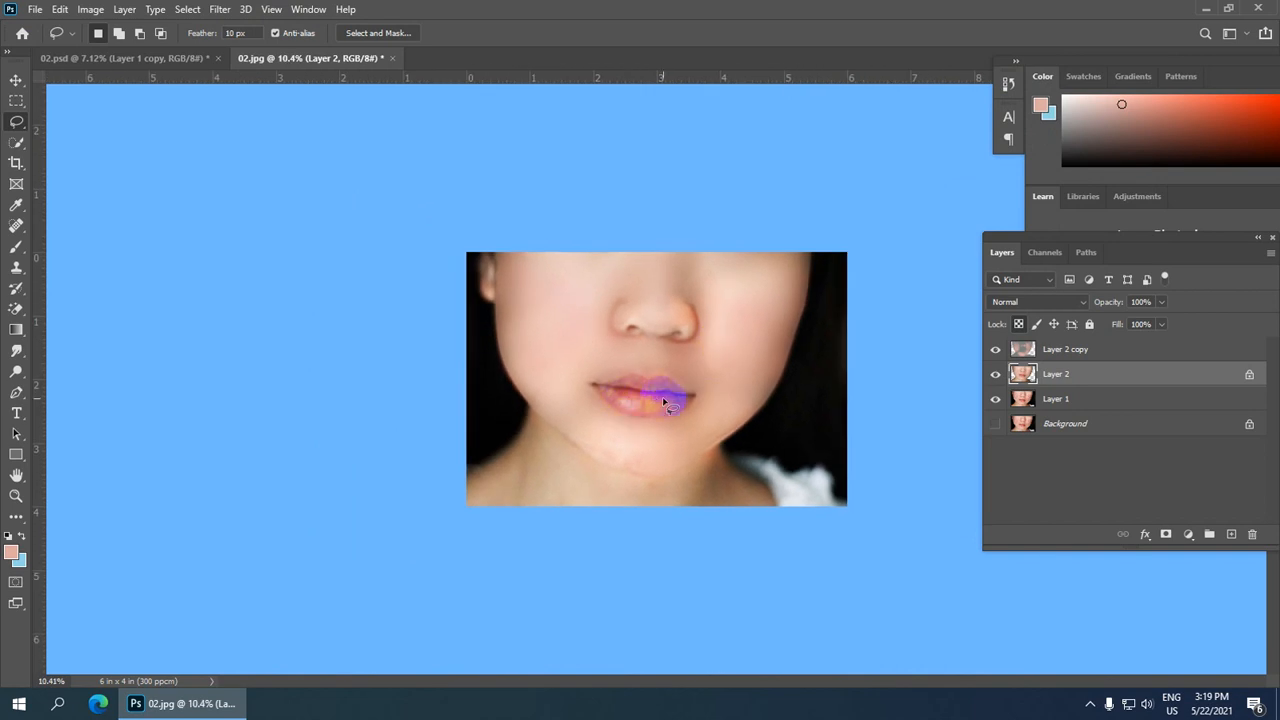
{"action": "left_click", "coordinate": [1055, 398]}
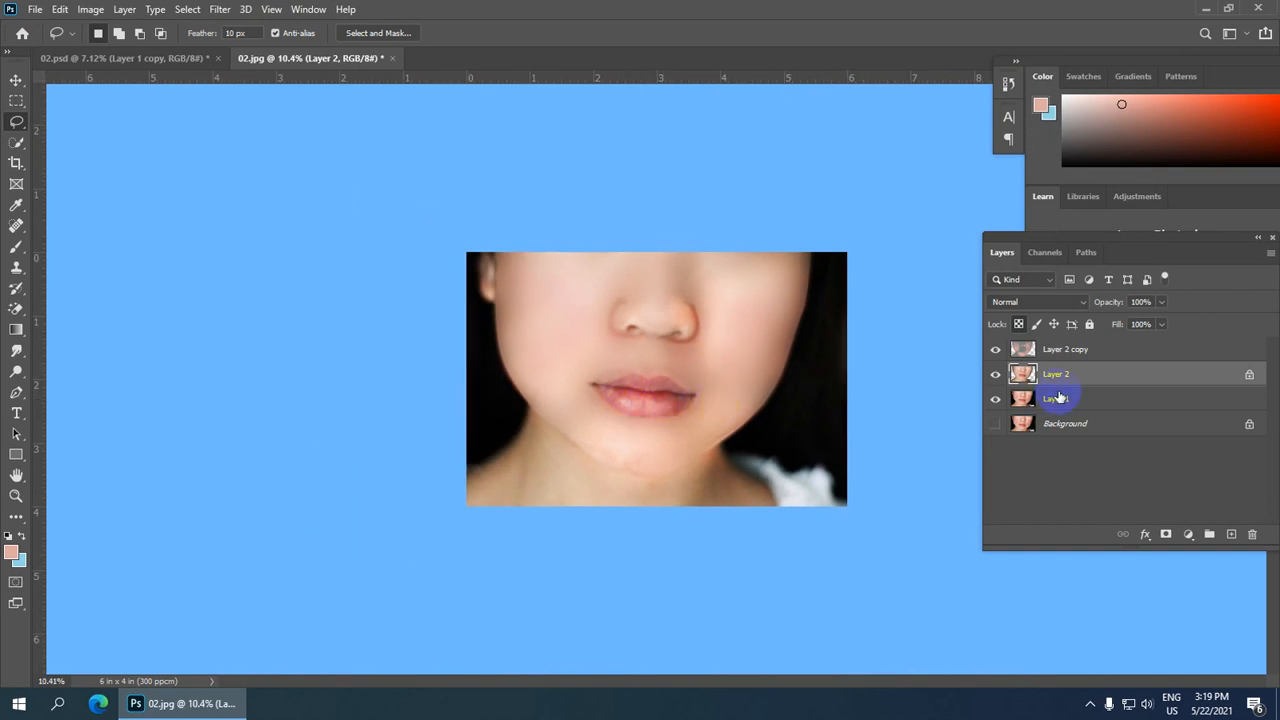
{"action": "key", "text": "p"}
{"action": "scroll", "coordinate": [594, 405], "scroll_direction": "up", "scroll_amount": 4}
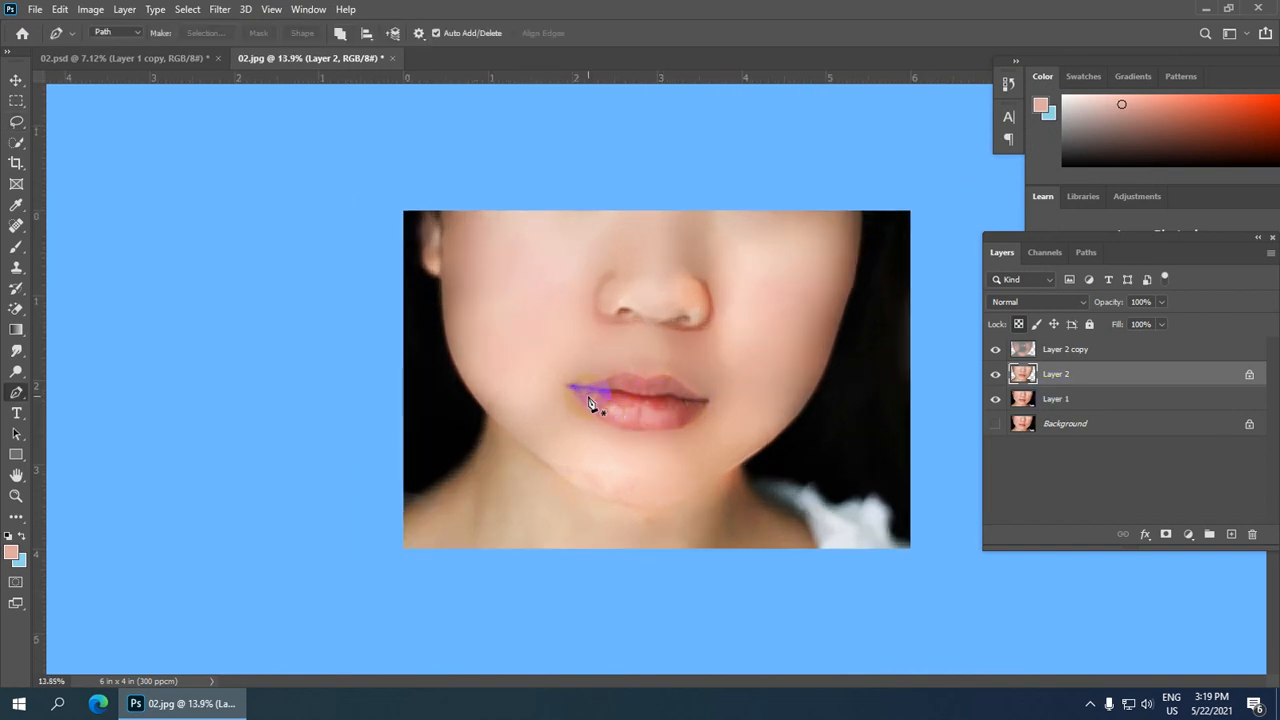
{"action": "scroll", "coordinate": [563, 392], "scroll_direction": "up", "scroll_amount": 1}
{"action": "left_click", "coordinate": [516, 390]}
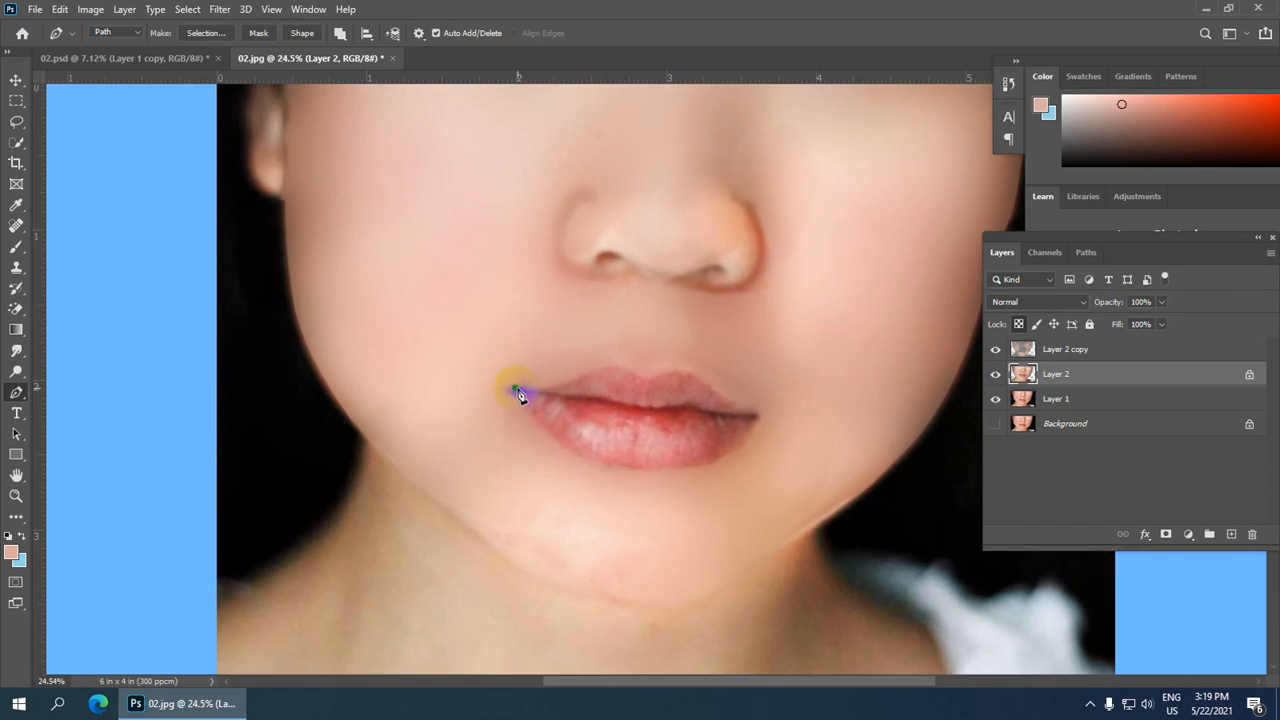
{"action": "left_click_drag", "start_coordinate": [603, 368], "coordinate": [620, 353]}
{"action": "left_click_drag", "start_coordinate": [643, 380], "coordinate": [668, 399]}
{"action": "left_click_drag", "start_coordinate": [699, 372], "coordinate": [715, 402]}
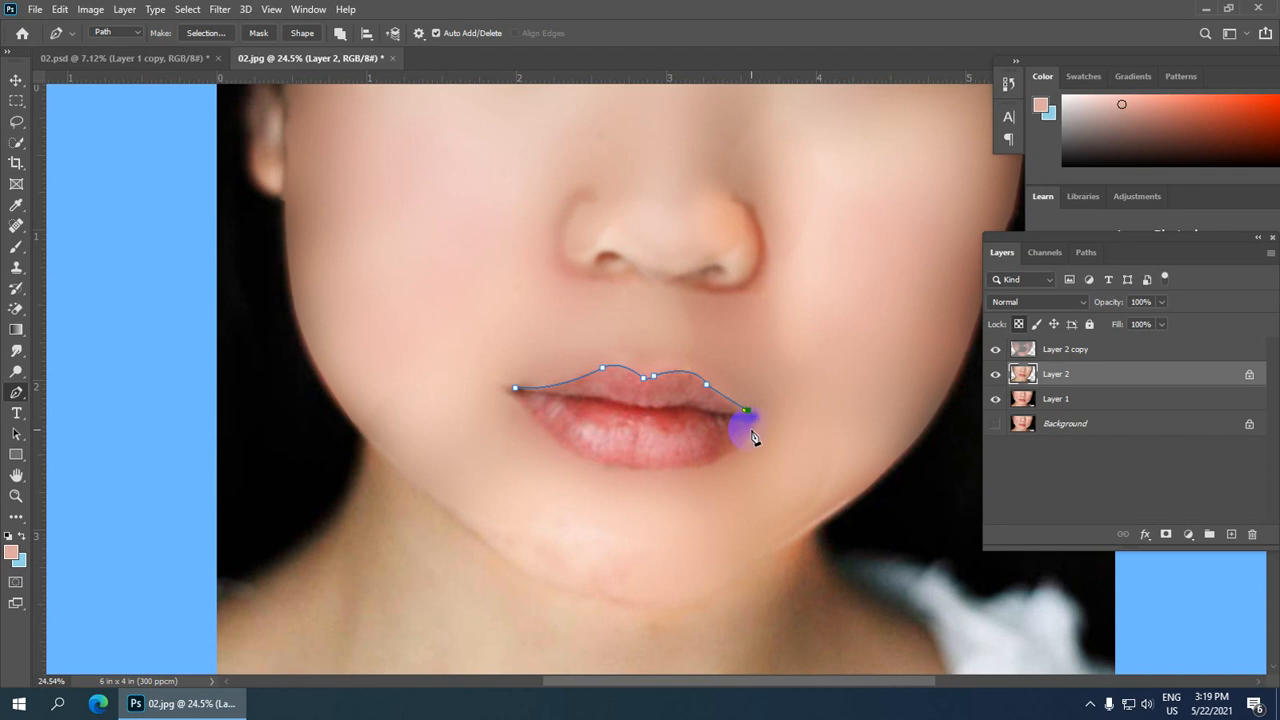
{"action": "mouse_move", "coordinate": [754, 437]}
{"action": "left_mouse_down"}
{"action": "mouse_move", "coordinate": [737, 440]}
{"action": "mouse_move", "coordinate": [750, 428]}
{"action": "left_mouse_up"}
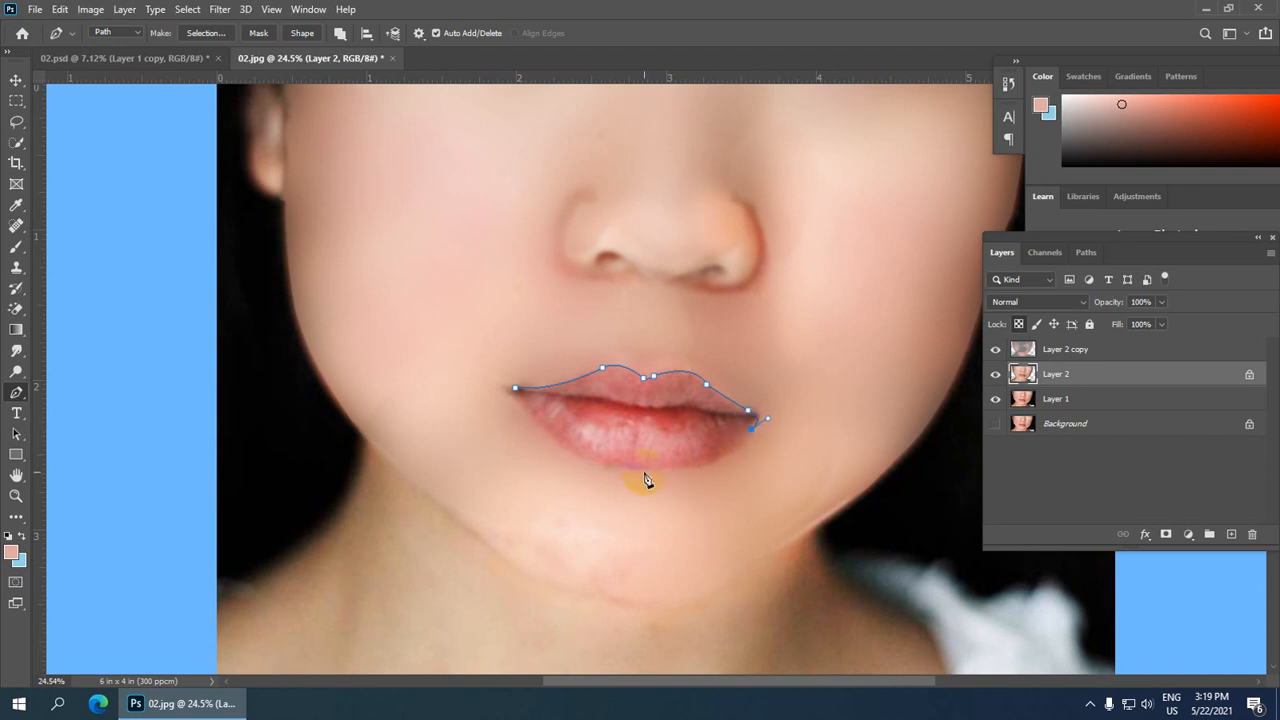
{"action": "left_click_drag", "start_coordinate": [600, 478], "coordinate": [543, 464]}
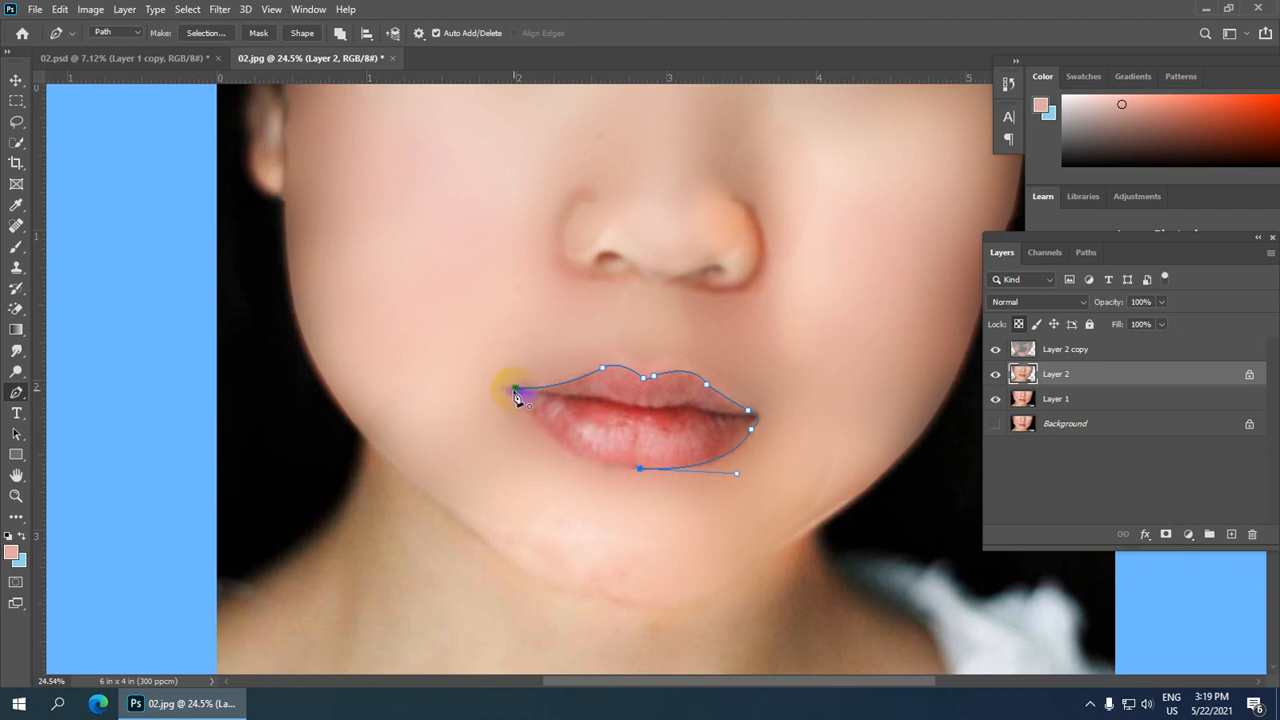
{"action": "left_click_drag", "start_coordinate": [516, 397], "coordinate": [471, 312]}
Step: Make a selection from the lip path with a 2 pixel feather radius and copy it to a new layer
{"action": "scroll", "coordinate": [618, 342], "scroll_direction": "down", "scroll_amount": 5}
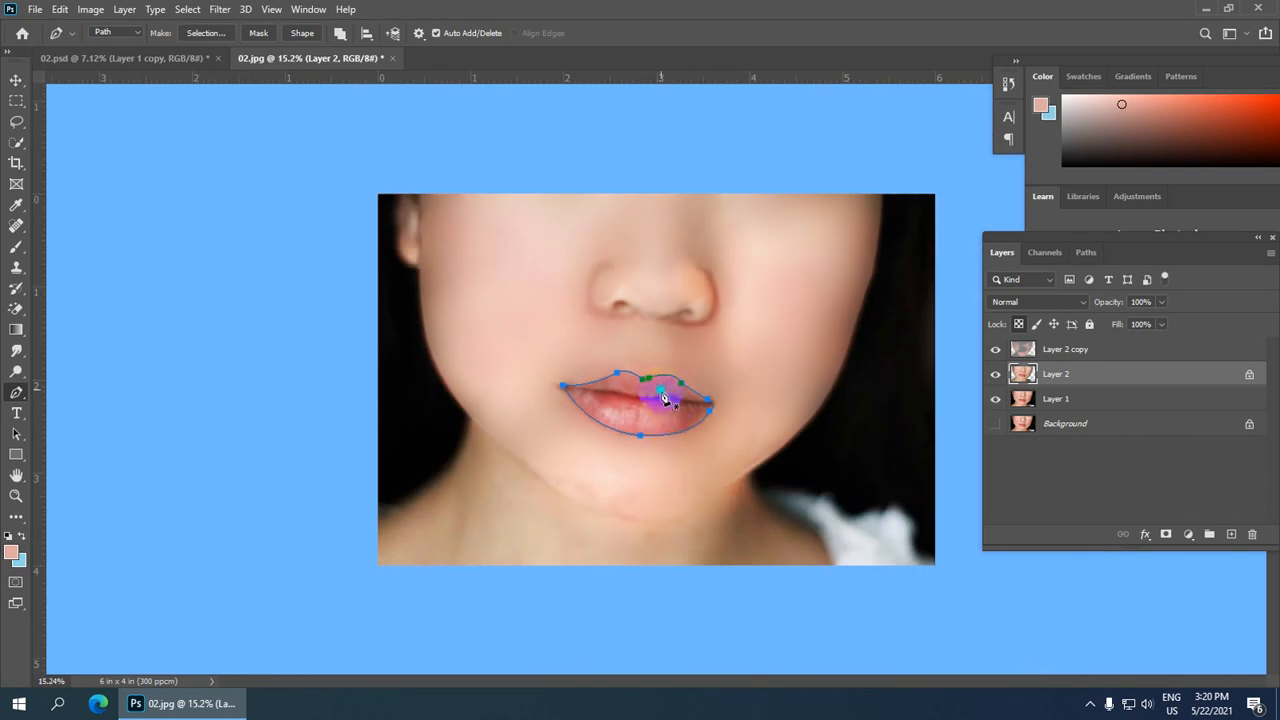
{"action": "right_click", "coordinate": [665, 398]}
{"action": "left_click", "coordinate": [720, 88]}
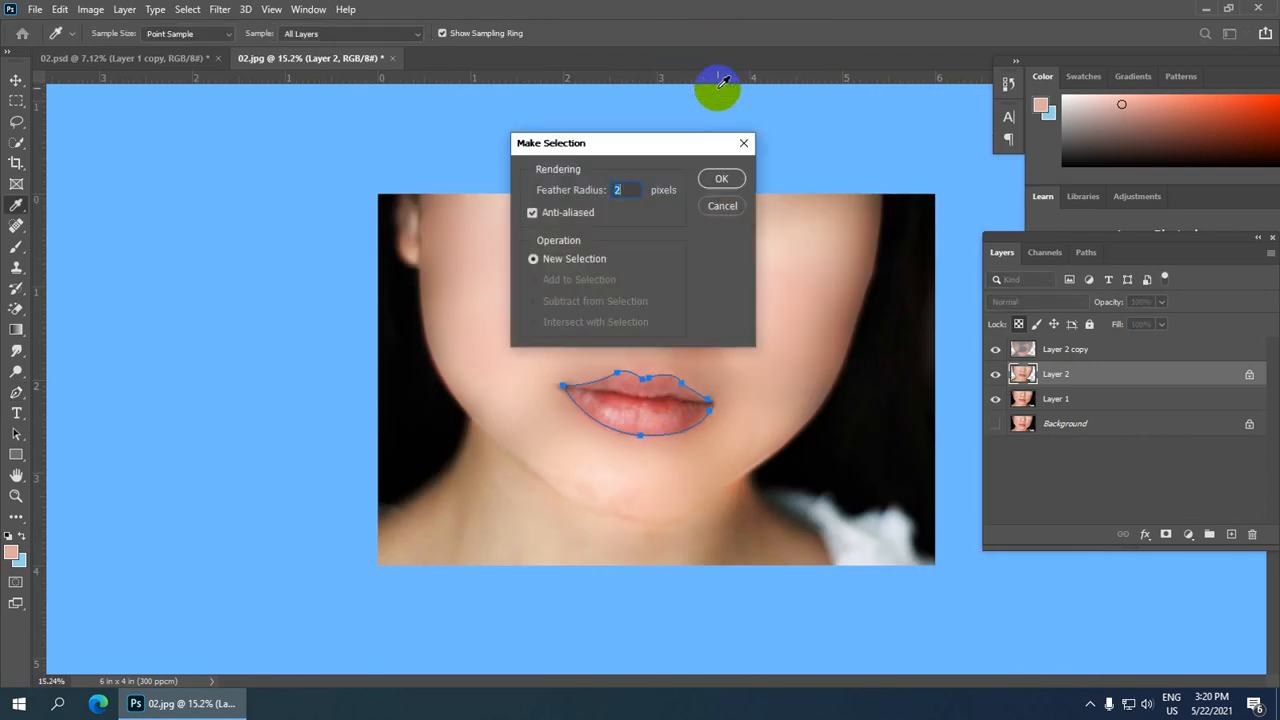
{"action": "key", "text": "Return"}
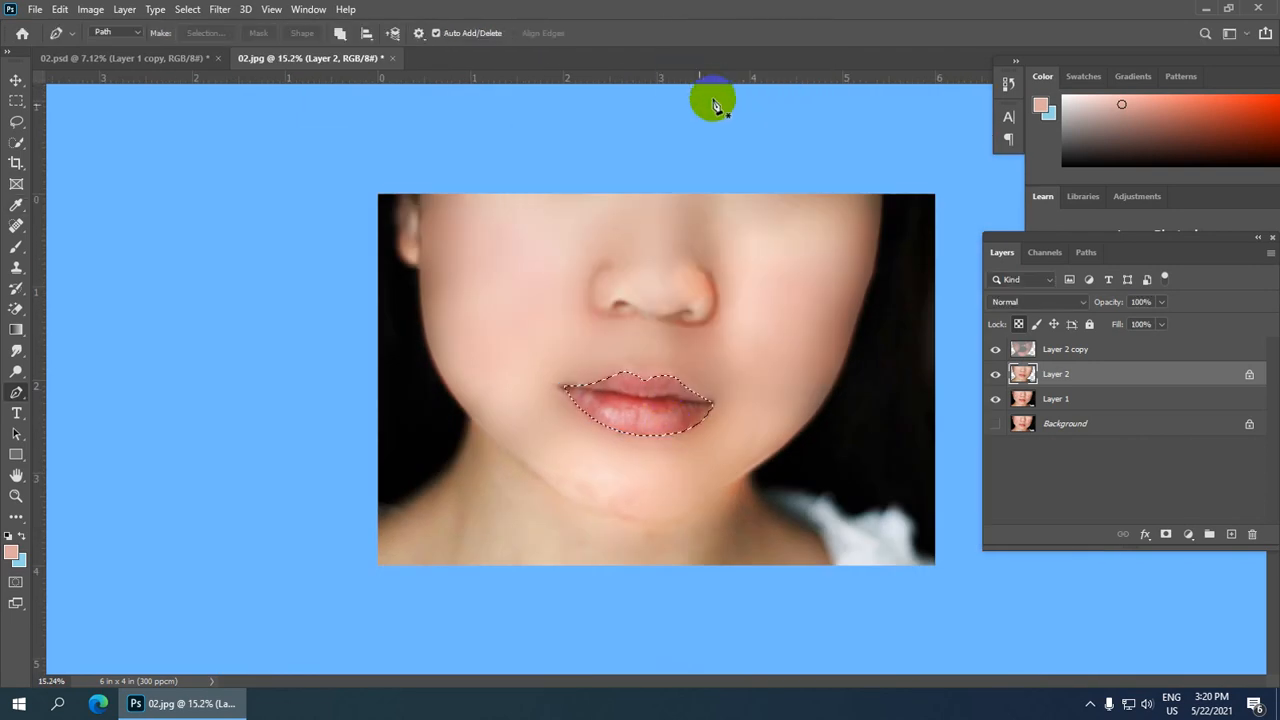
{"action": "key", "text": "ctrl+j"}
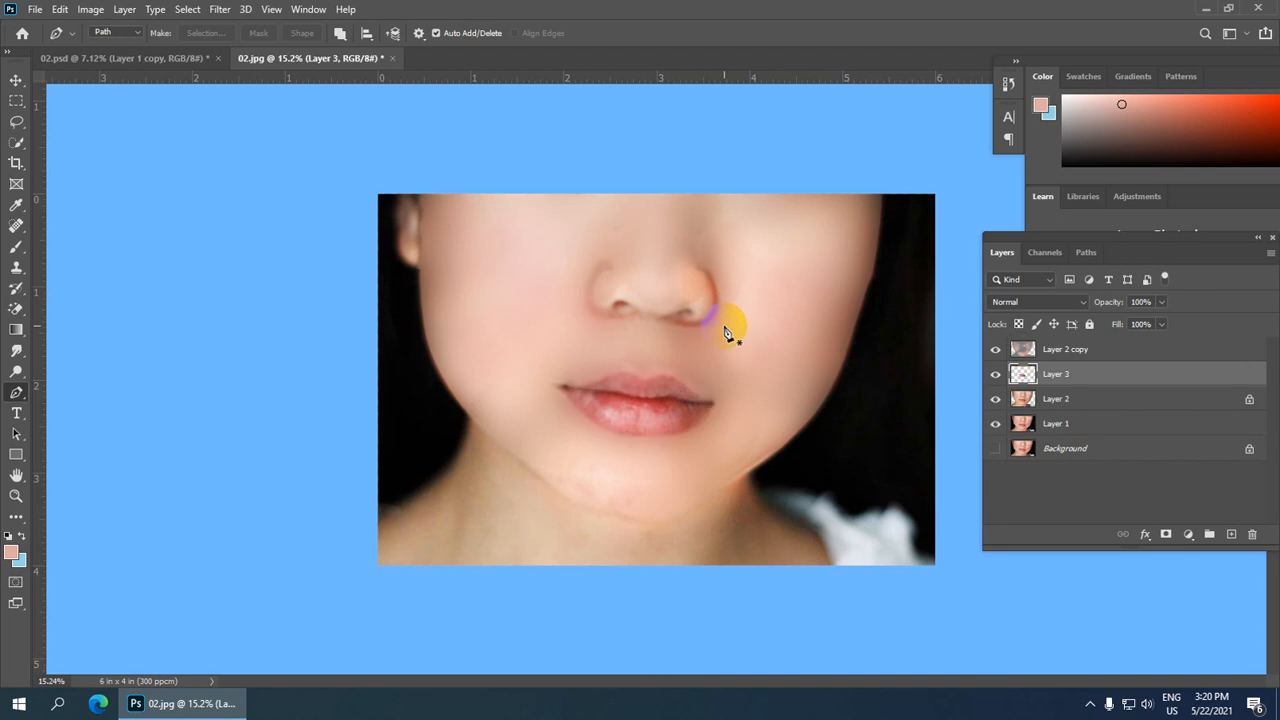
Step: Apply Color Balance to the copied lip layer with midtone color levels +38, -6 and 0
{"action": "left_click", "coordinate": [90, 9]}
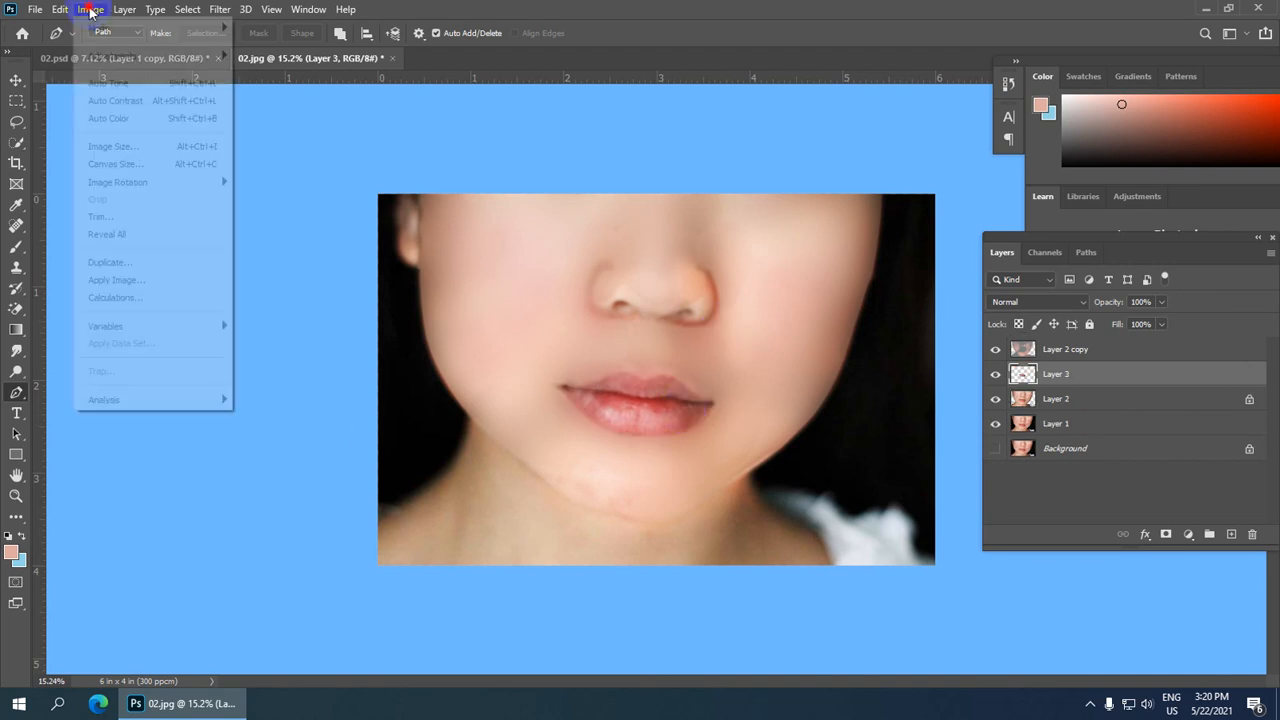
{"action": "mouse_move", "coordinate": [126, 56]}
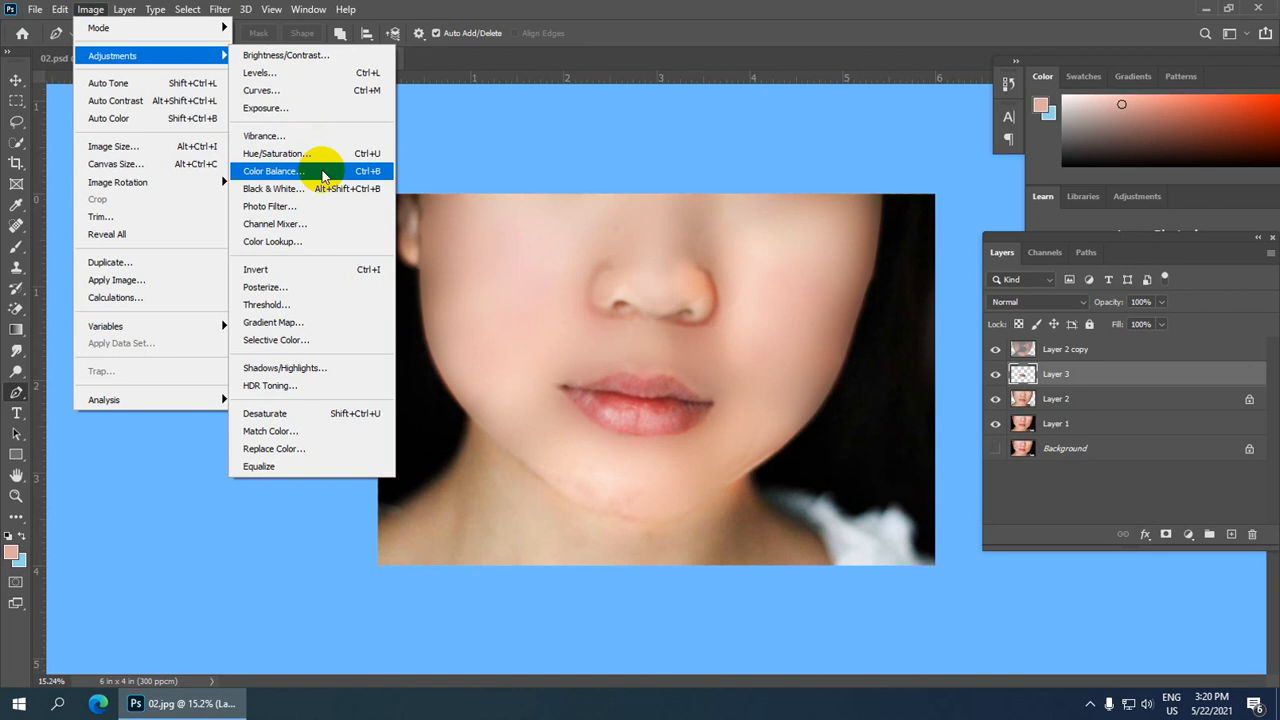
{"action": "left_click", "coordinate": [323, 172]}
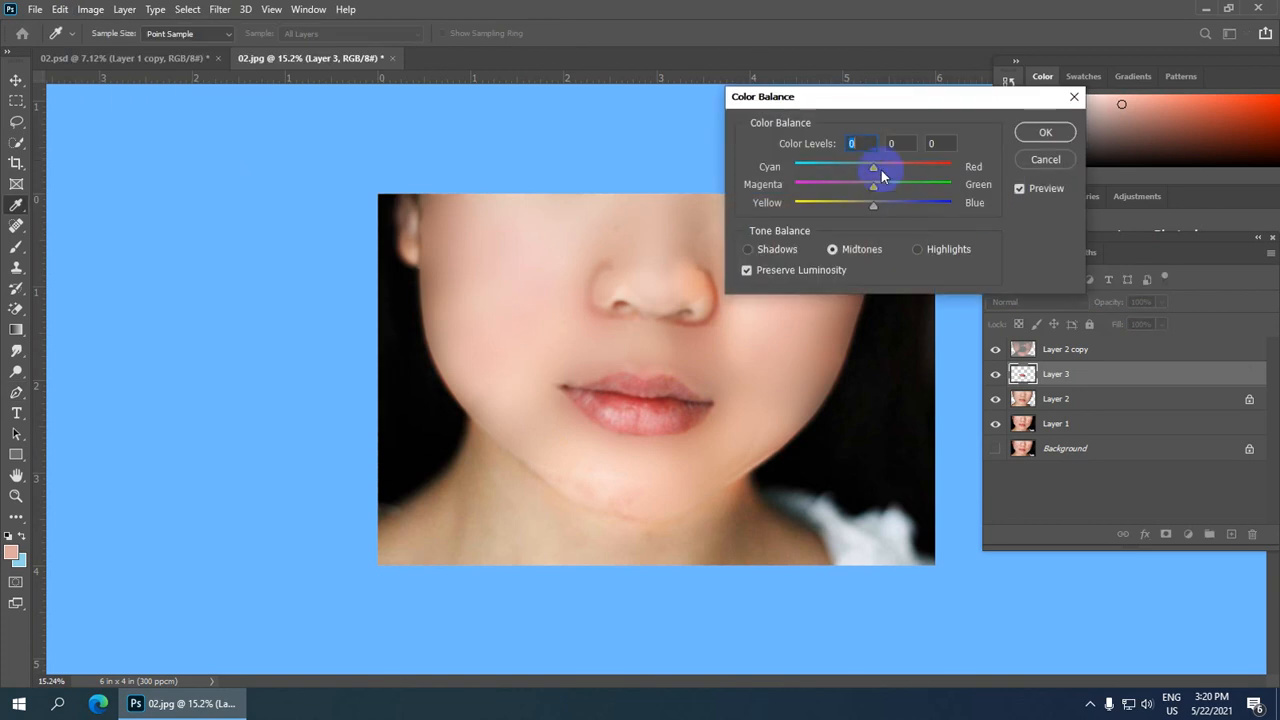
{"action": "left_click_drag", "start_coordinate": [880, 171], "coordinate": [908, 171]}
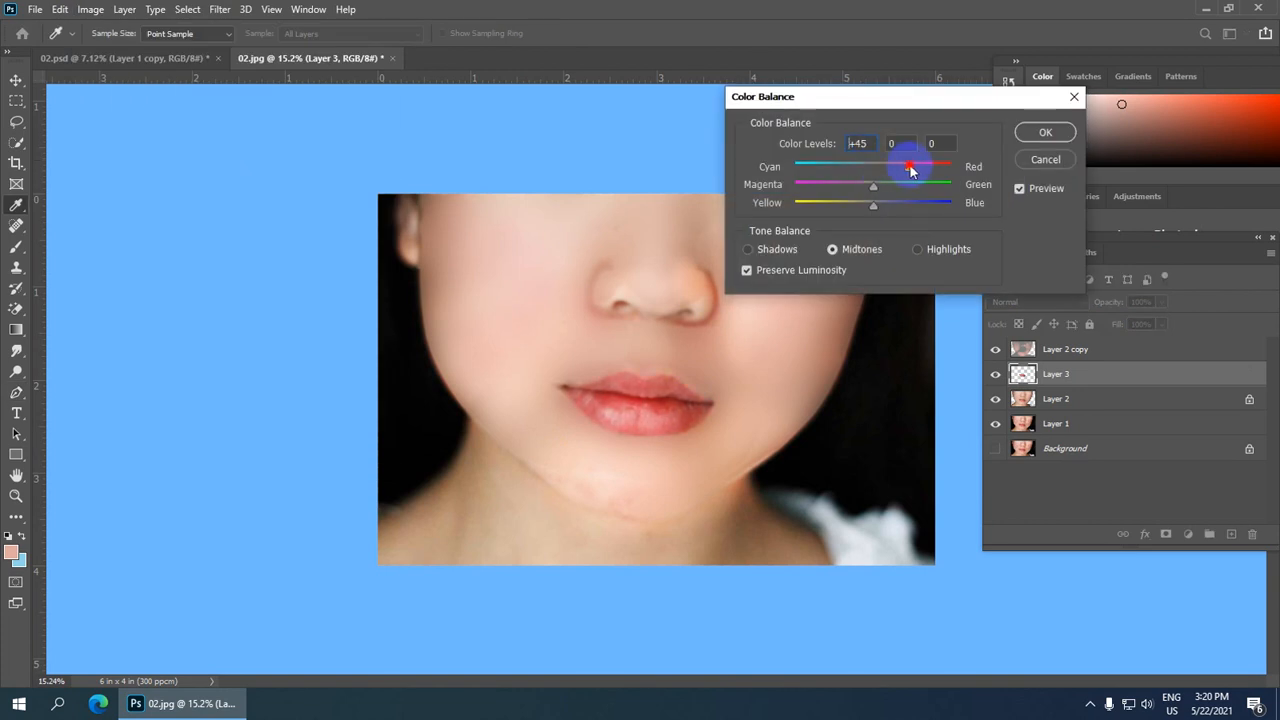
{"action": "left_click_drag", "start_coordinate": [874, 189], "coordinate": [904, 172]}
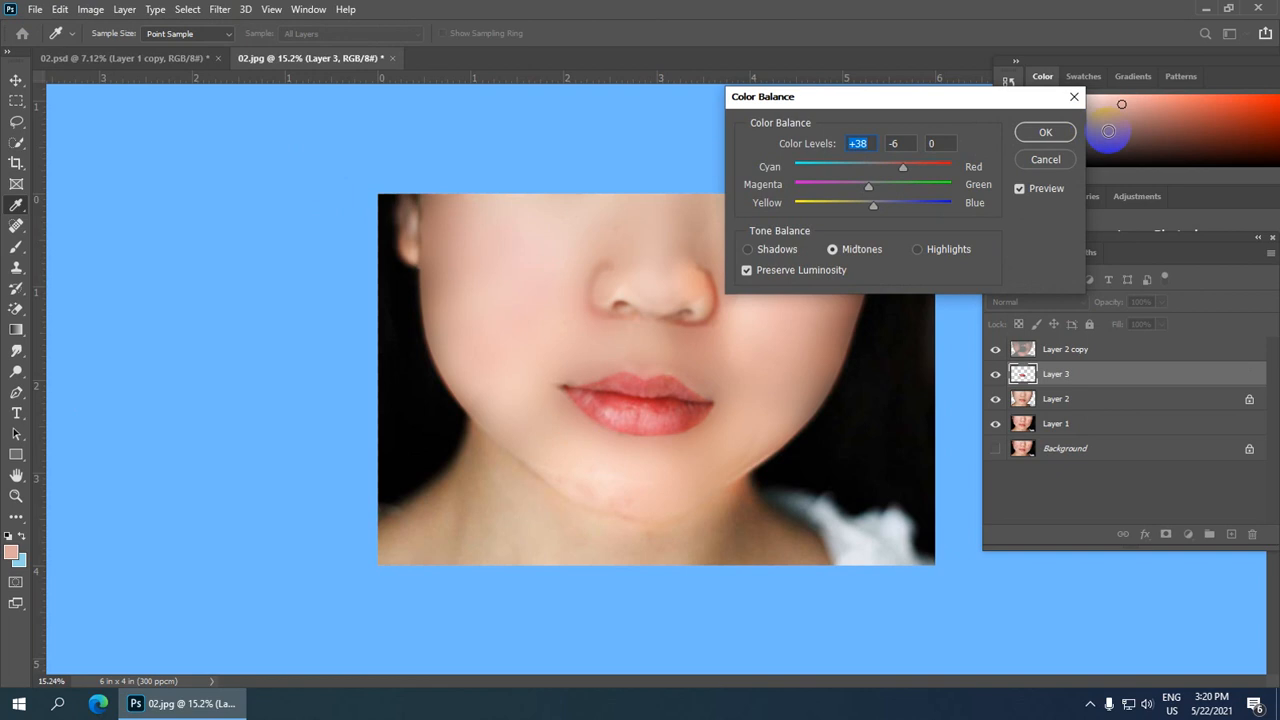
{"action": "left_click", "coordinate": [1046, 132]}
Step: Compare the retouched image with the 02.psd document
{"action": "key", "text": "p"}
{"action": "key", "text": "ctrl+minus"}
{"action": "key", "text": "ctrl+minus"}
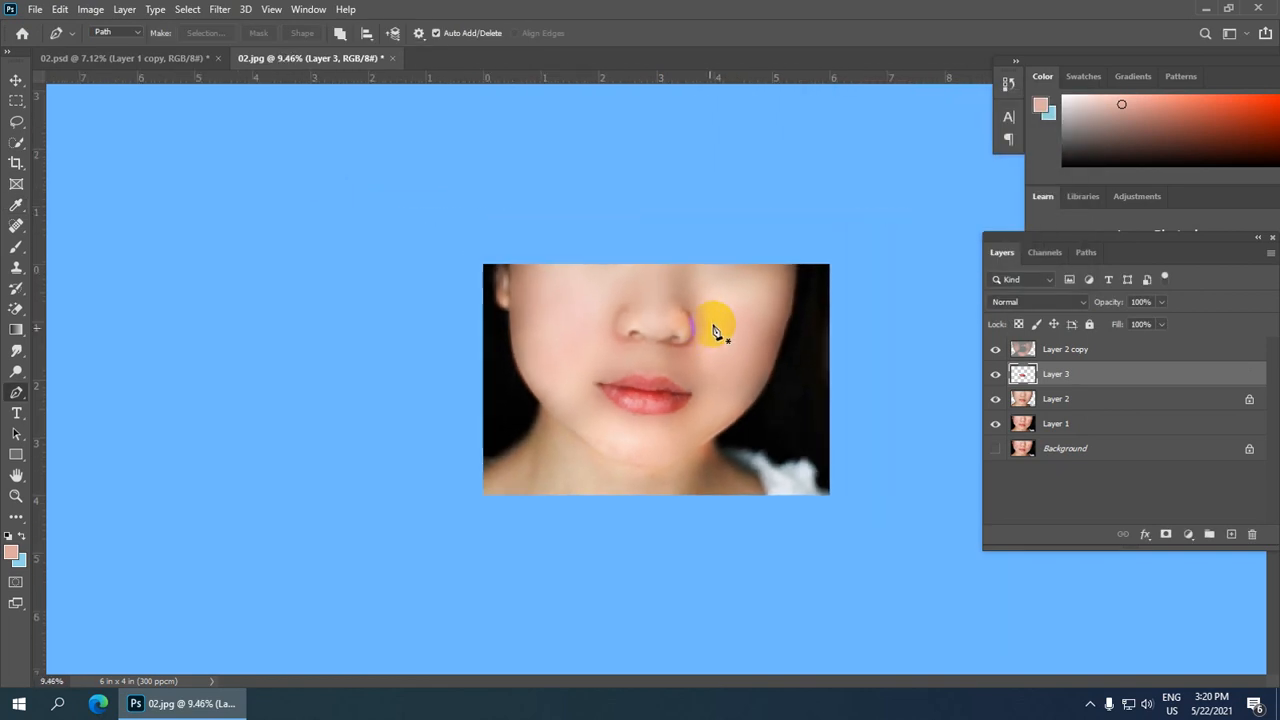
{"action": "left_click", "coordinate": [115, 57]}
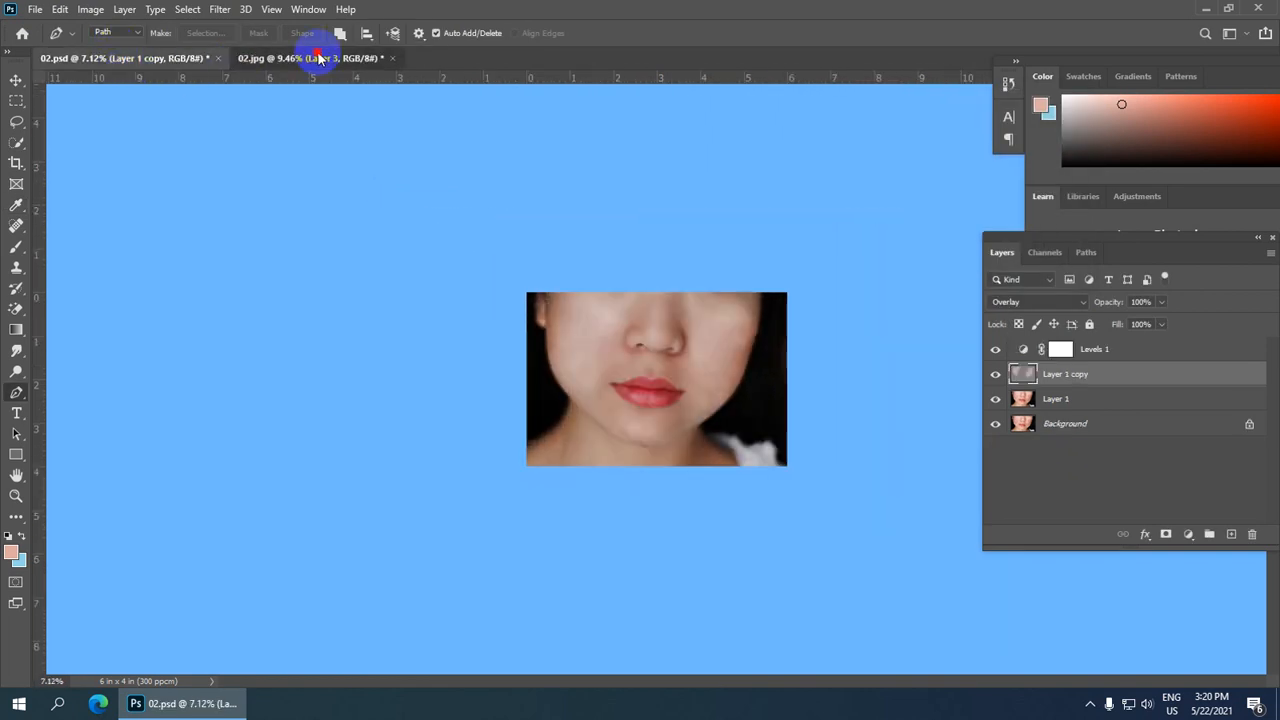
{"action": "left_click", "coordinate": [312, 57]}
{"action": "scroll", "coordinate": [731, 373], "scroll_direction": "up", "scroll_amount": 1}
{"action": "scroll", "coordinate": [731, 373], "scroll_direction": "up", "scroll_amount": 4}
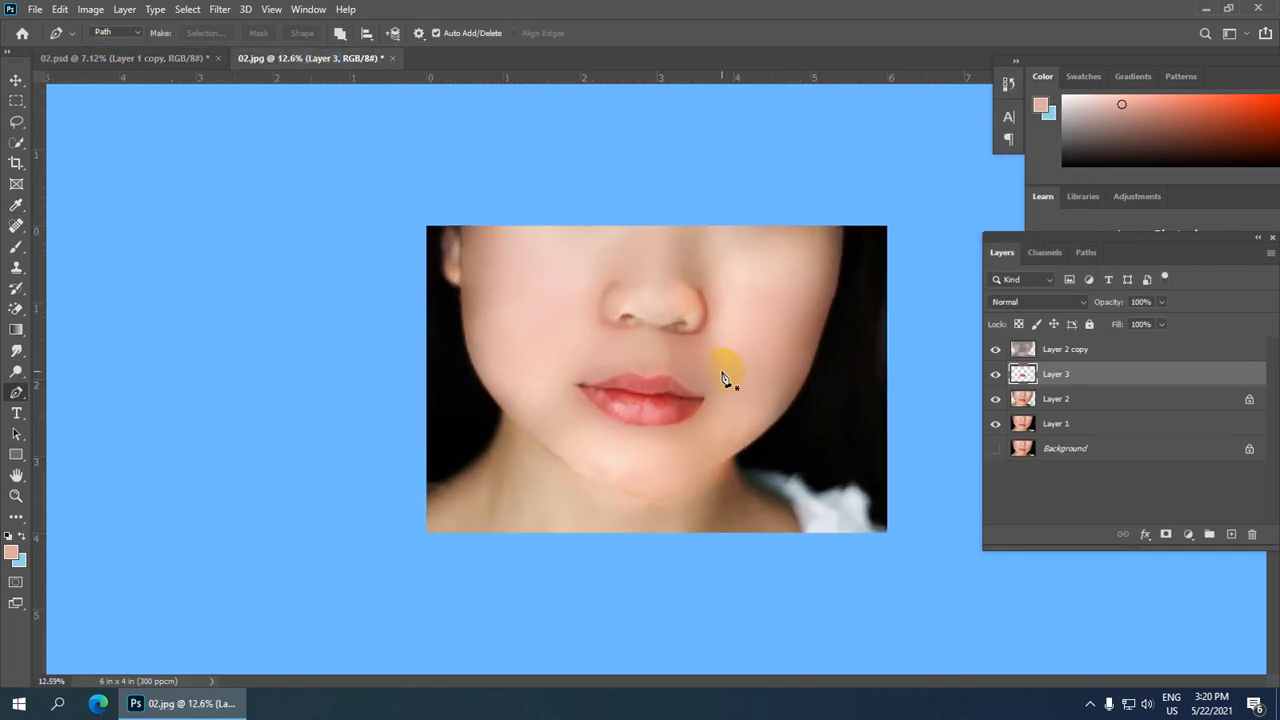
{"action": "scroll", "coordinate": [683, 393], "scroll_direction": "down", "scroll_amount": 3}
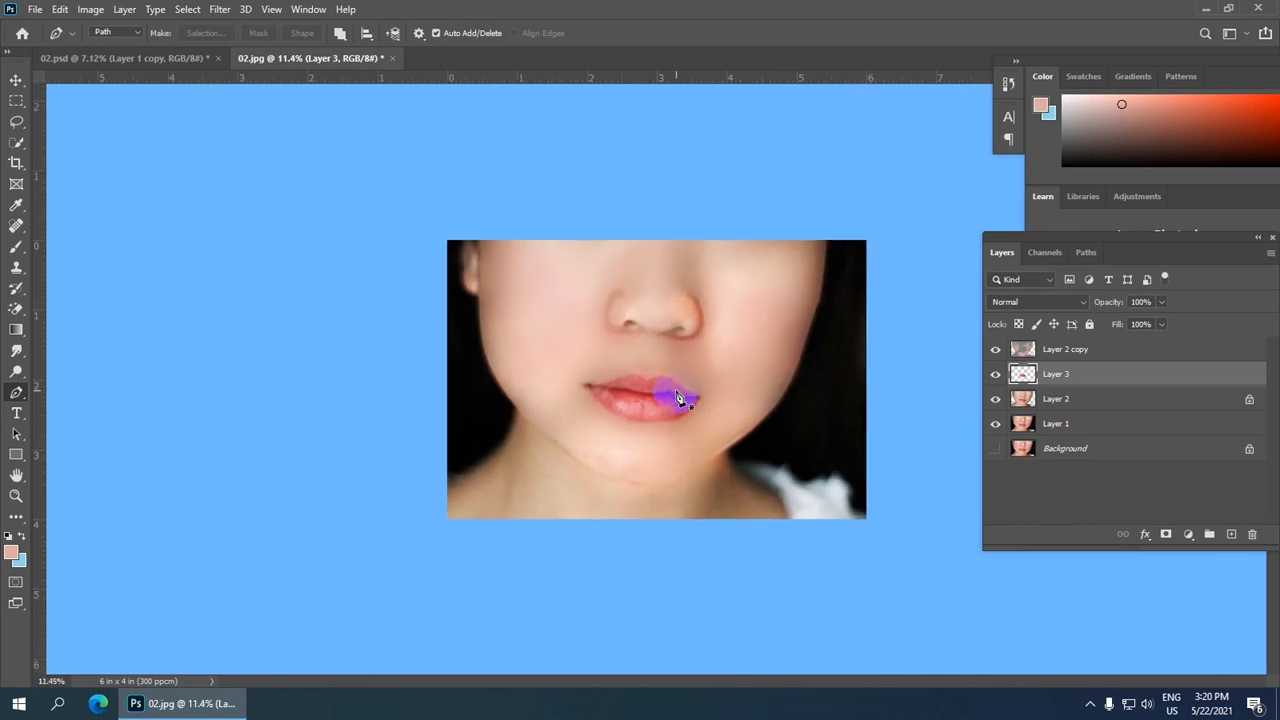
Step: Save the image to the Desktop as the JPEG file "Photo Girl" at maximum quality 12
{"action": "left_click", "coordinate": [35, 9]}
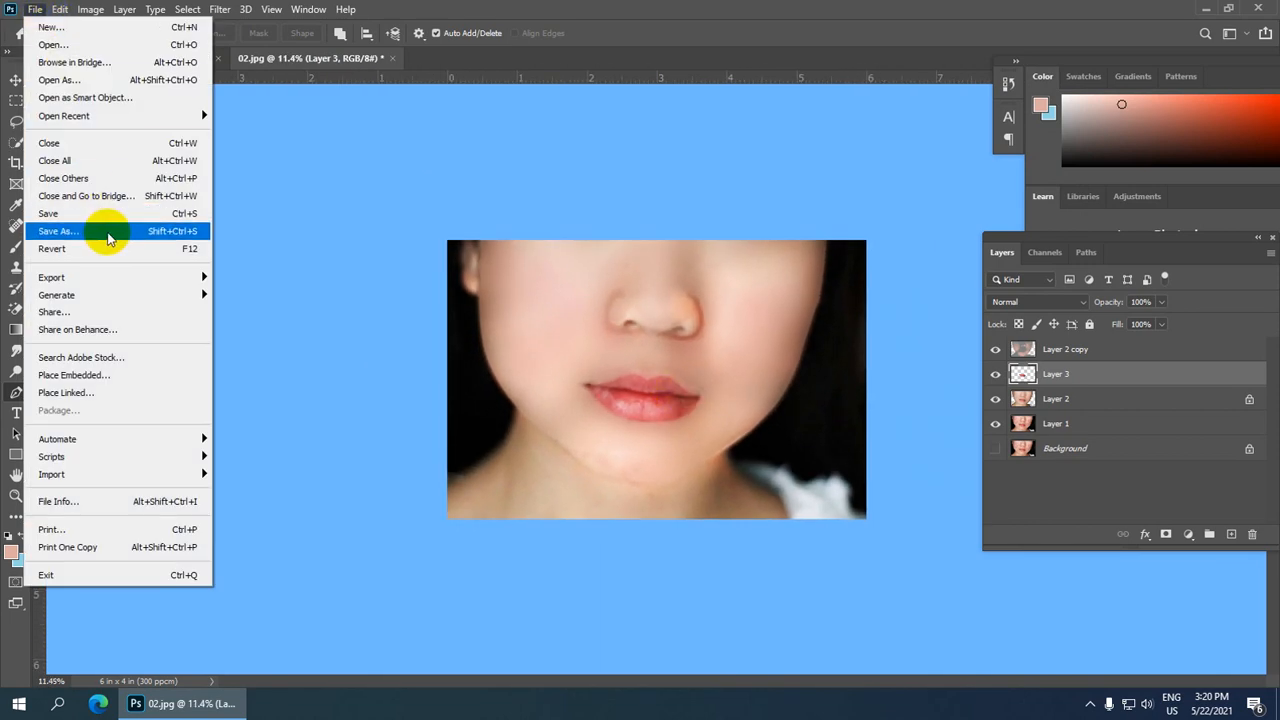
{"action": "left_click", "coordinate": [109, 237]}
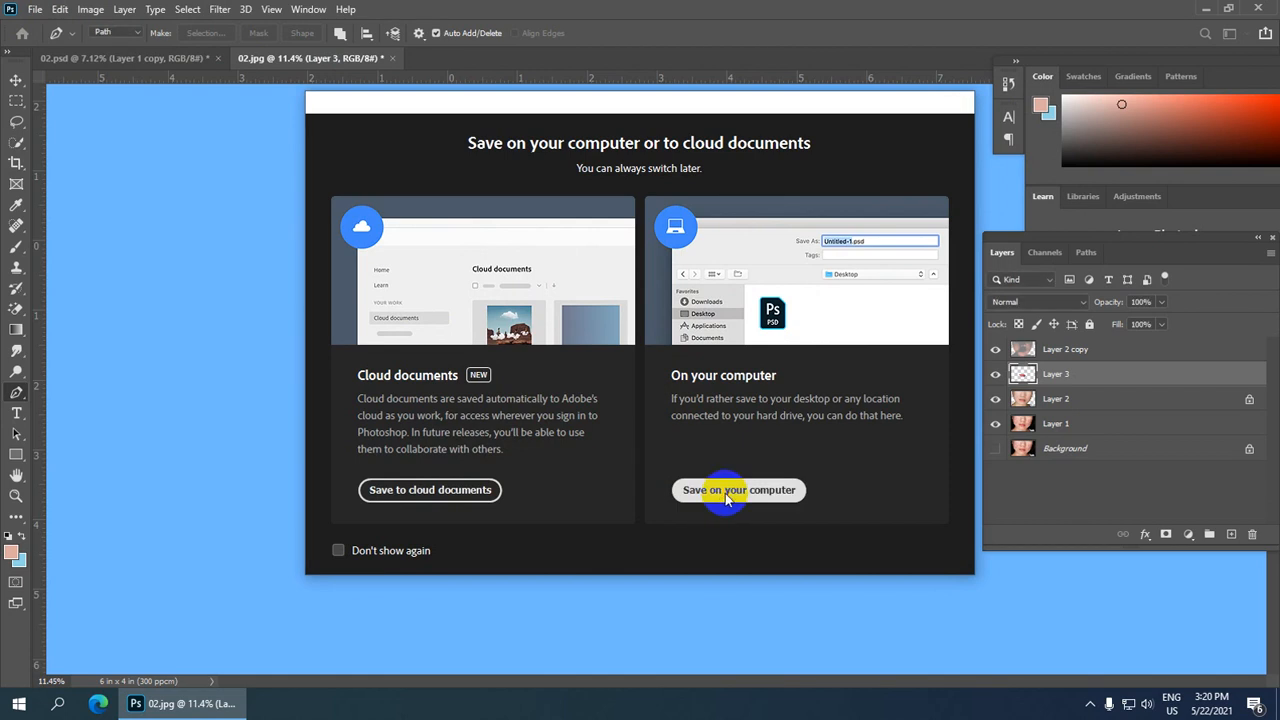
{"action": "left_click", "coordinate": [727, 497]}
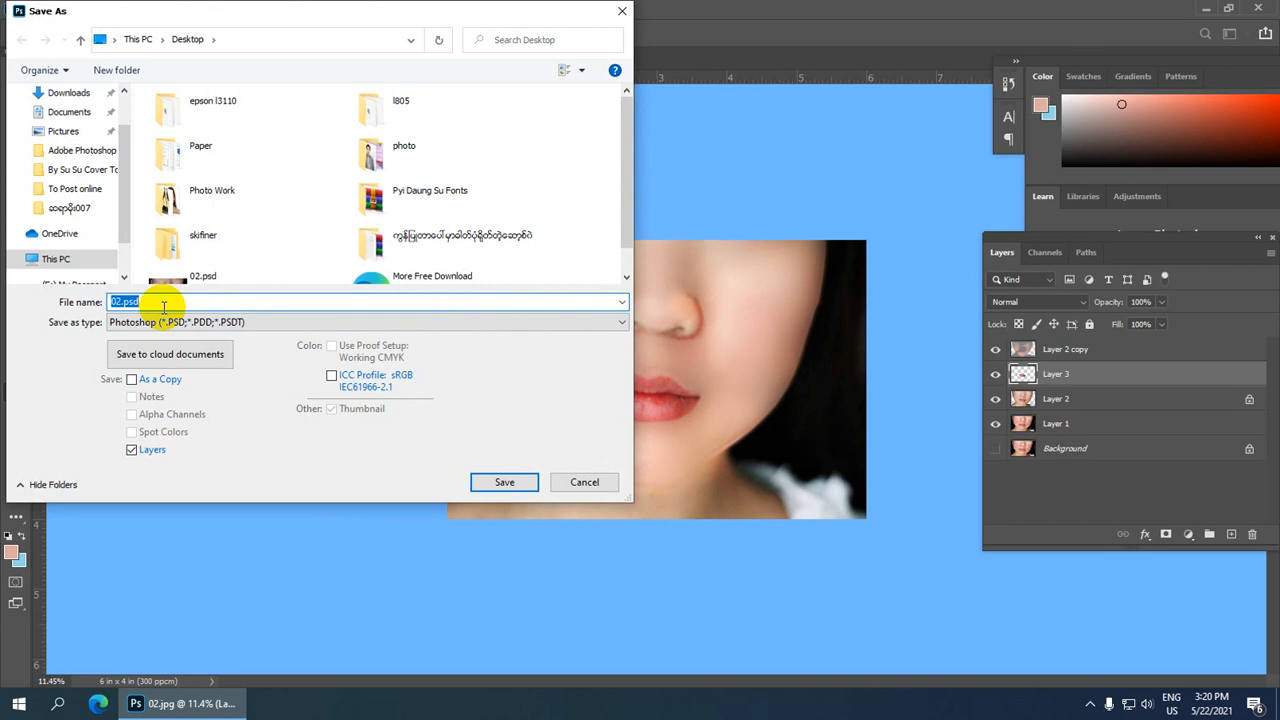
{"action": "type", "text": "Pho"}
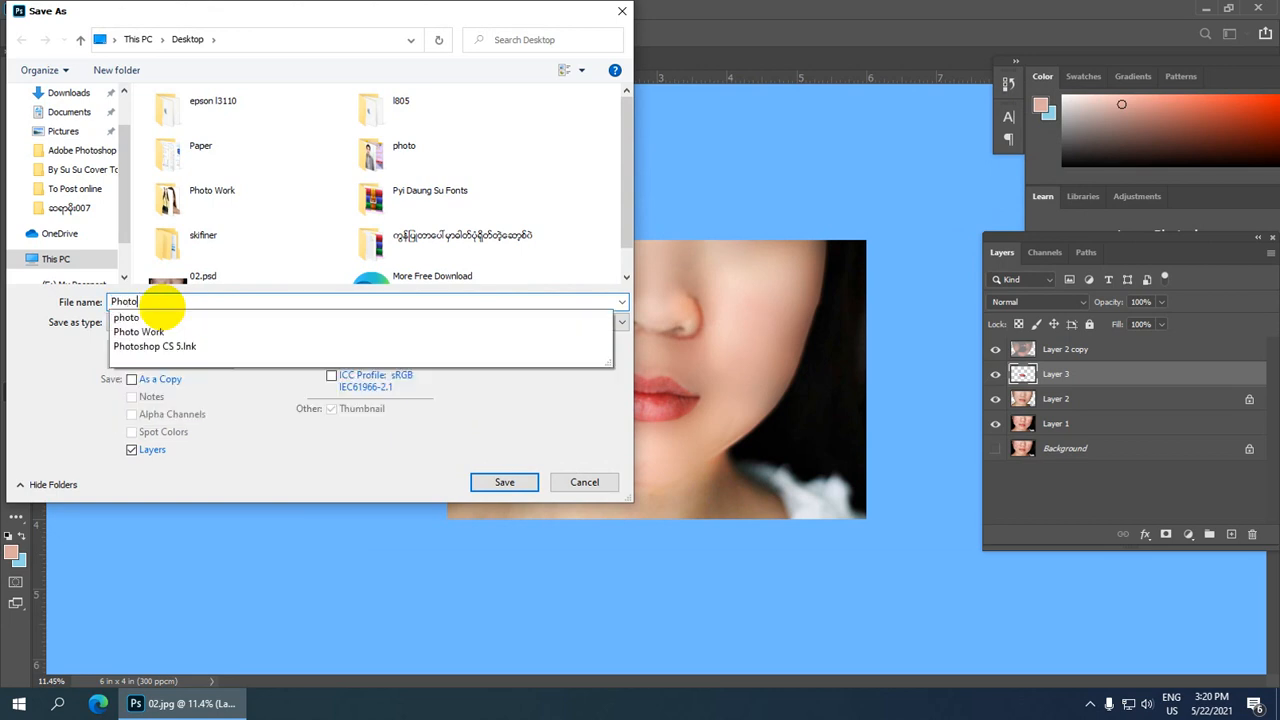
{"action": "type", "text": "to"}
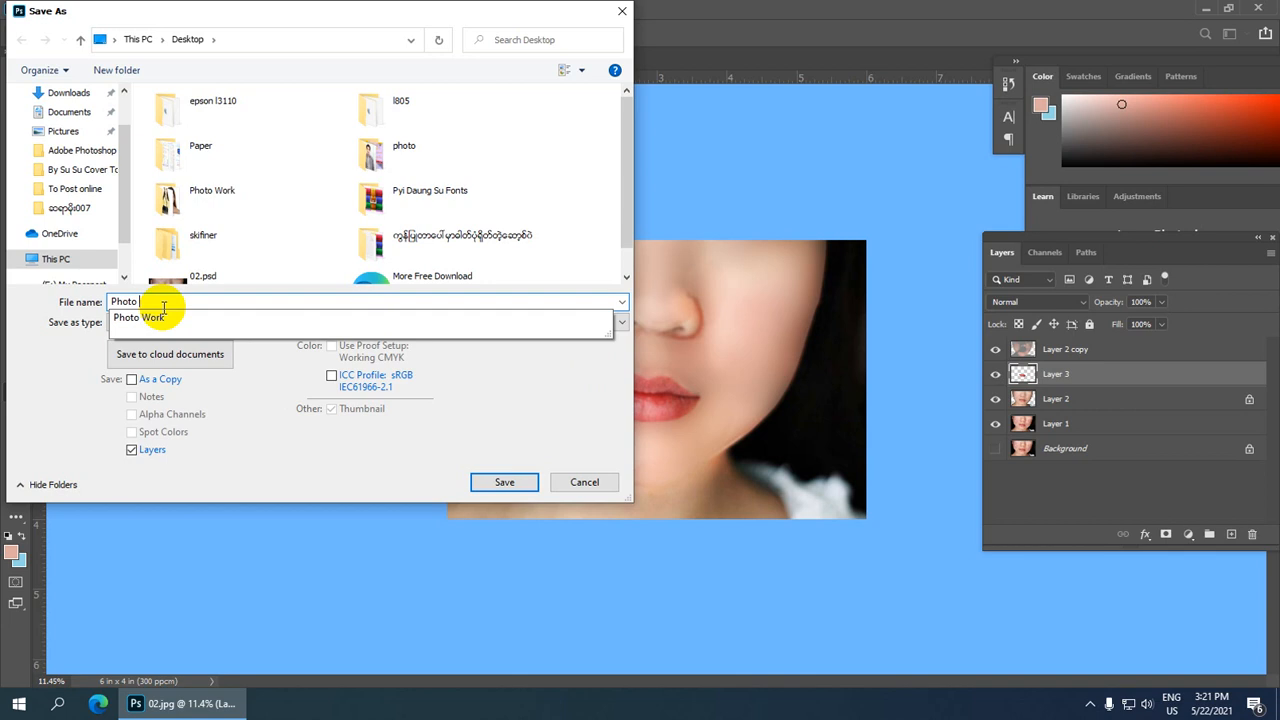
{"action": "type", "text": "Girl"}
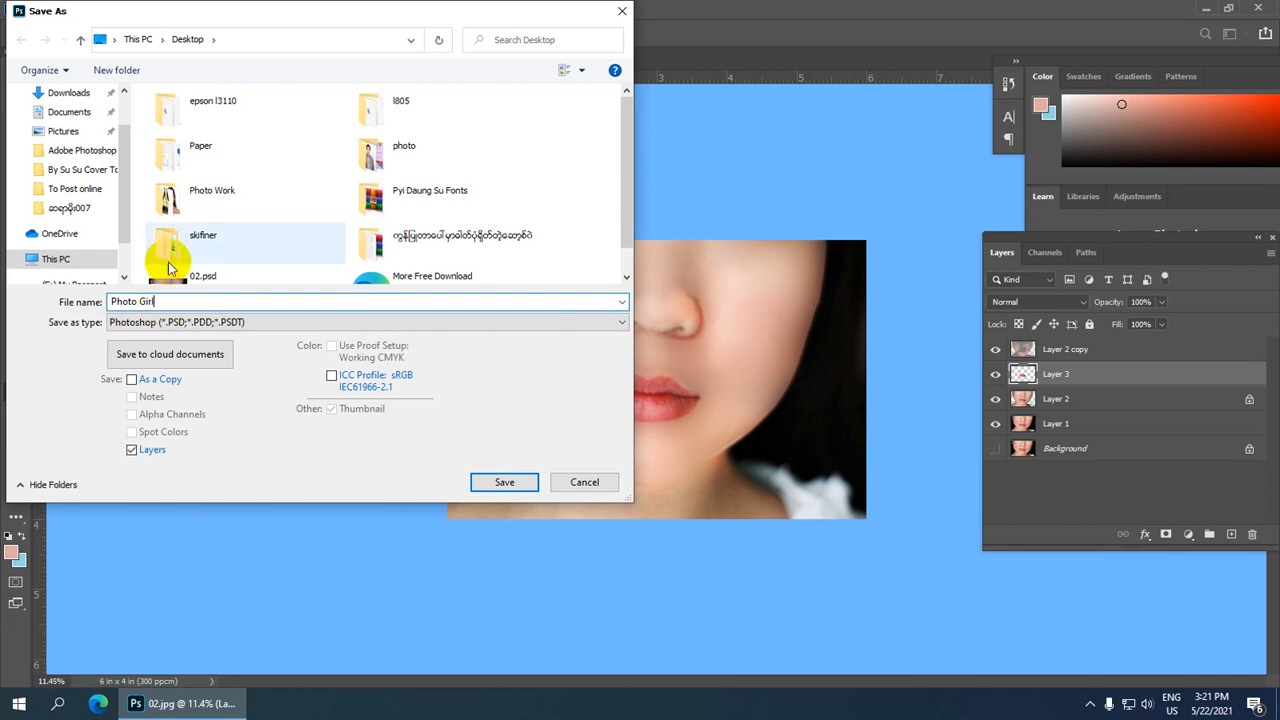
{"action": "left_click", "coordinate": [307, 323]}
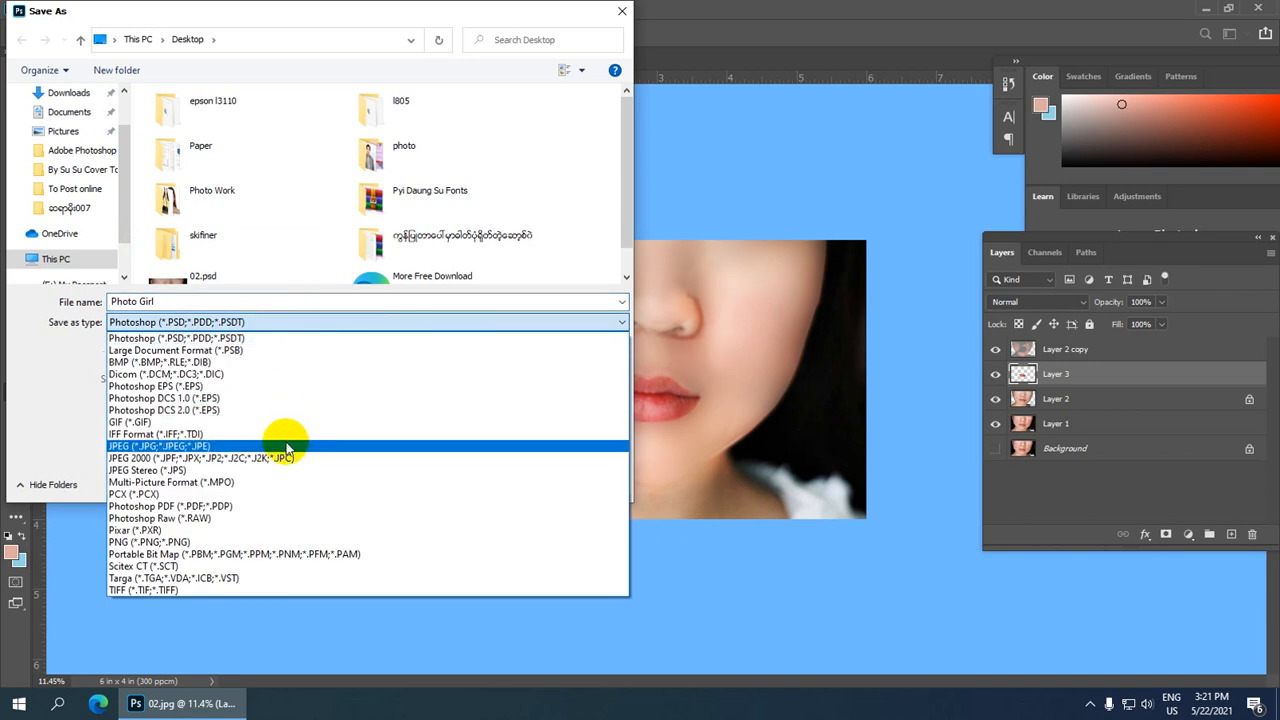
{"action": "left_click", "coordinate": [285, 445]}
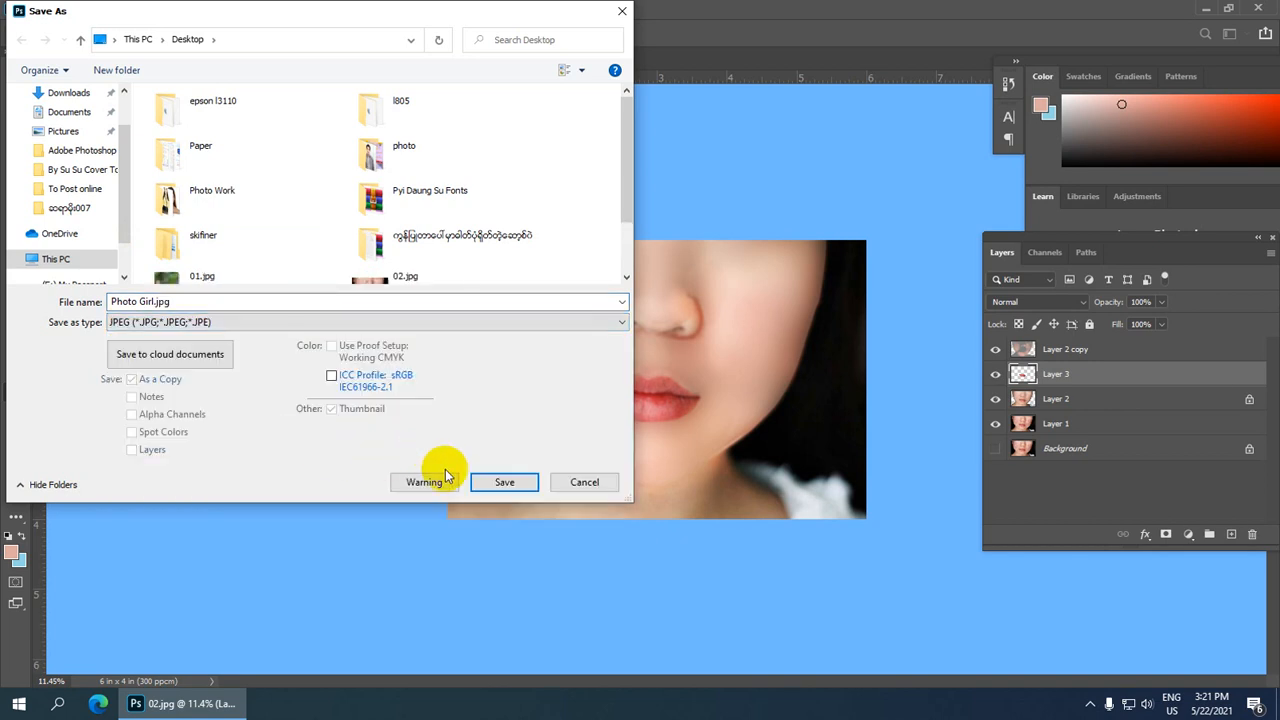
{"action": "left_click", "coordinate": [503, 480]}
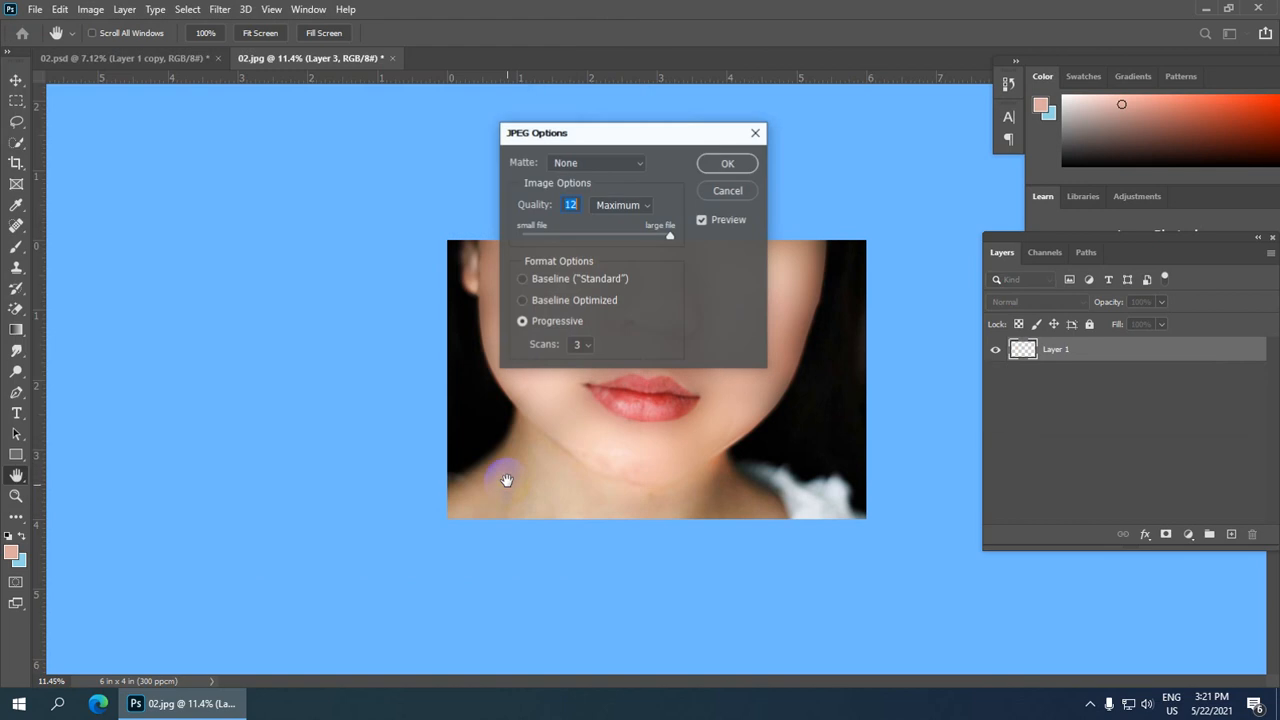
{"action": "left_click", "coordinate": [728, 163]}
Step: Inspect the finished face retouch at several zoom levels
{"action": "scroll", "coordinate": [650, 365], "scroll_direction": "up", "scroll_amount": 5}
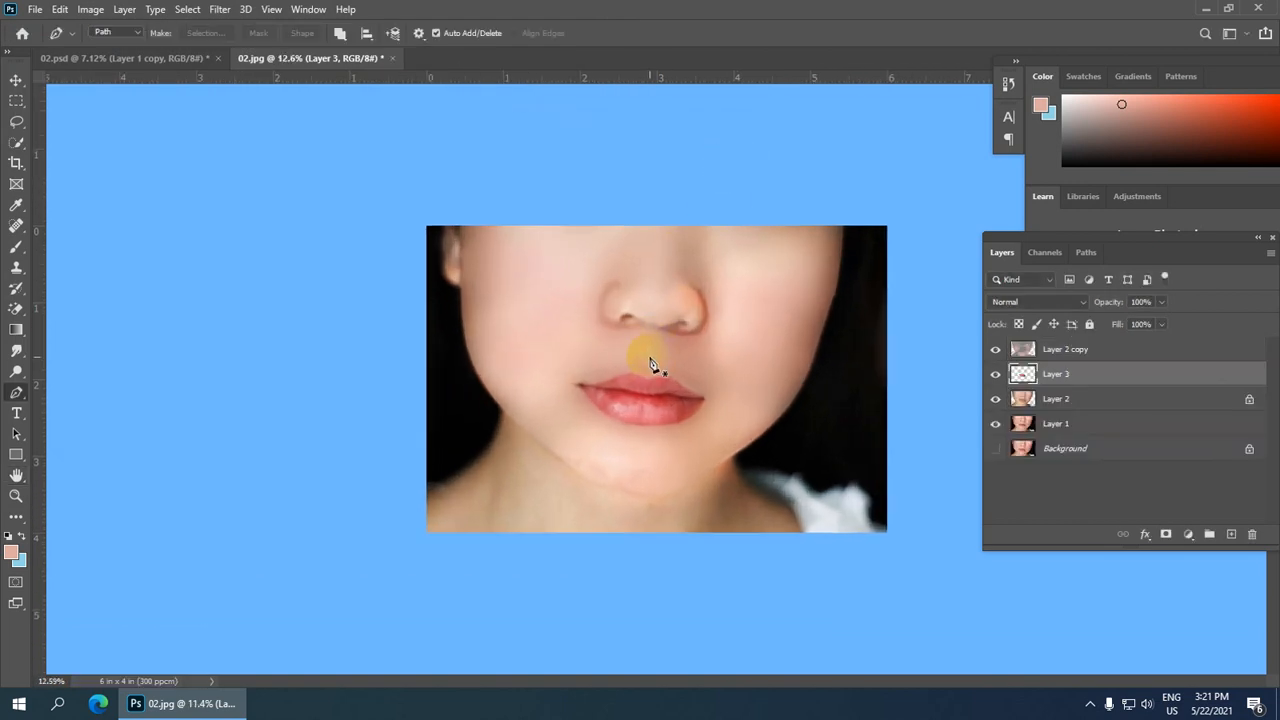
{"action": "scroll", "coordinate": [650, 365], "scroll_direction": "down", "scroll_amount": 2}
{"action": "scroll", "coordinate": [650, 365], "scroll_direction": "up", "scroll_amount": 2}
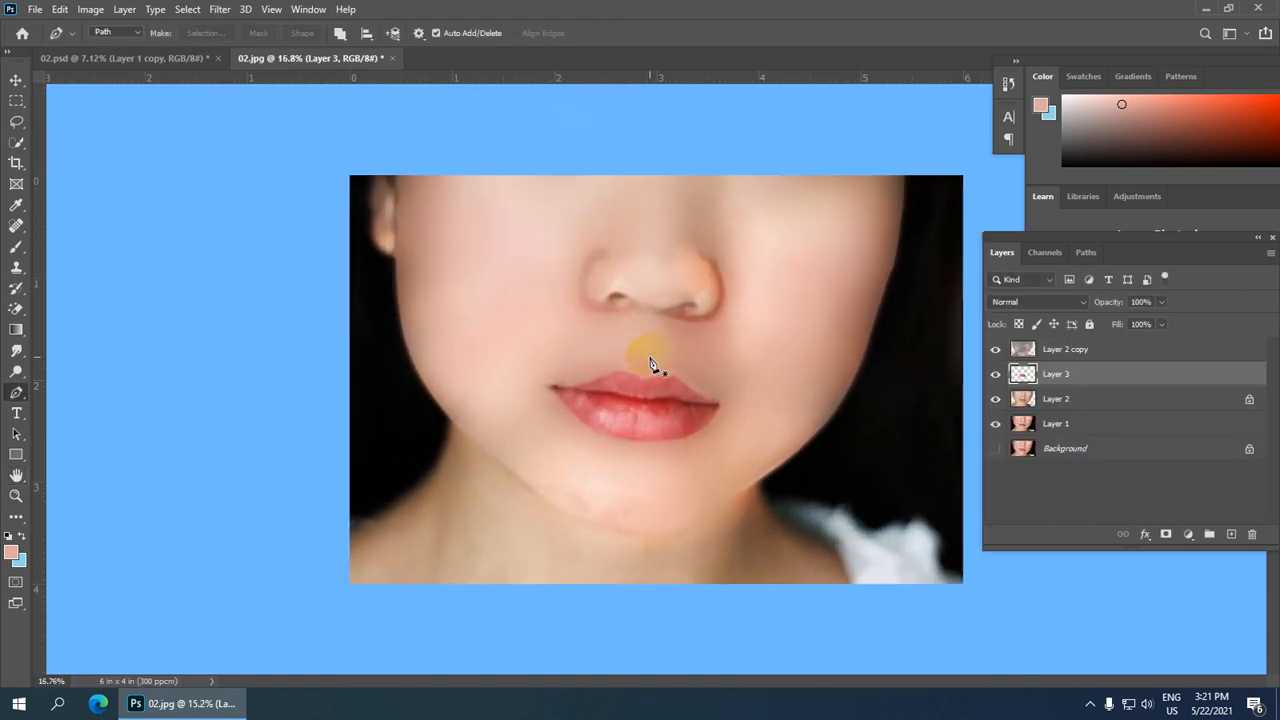
{"action": "scroll", "coordinate": [650, 365], "scroll_direction": "down", "scroll_amount": 1}
{"action": "scroll", "coordinate": [463, 234], "scroll_direction": "up", "scroll_amount": 2}
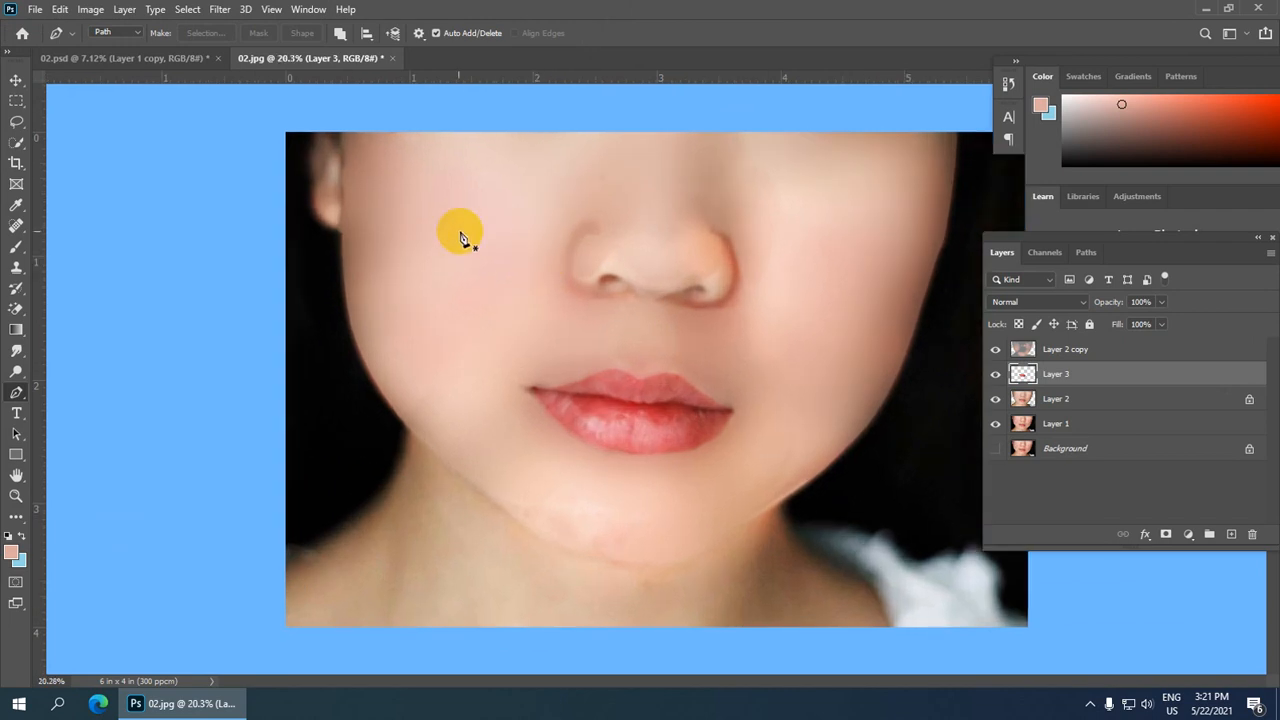
{"action": "scroll", "coordinate": [390, 257], "scroll_direction": "down", "scroll_amount": 2}
{"action": "scroll", "coordinate": [463, 277], "scroll_direction": "down", "scroll_amount": 1}
{"action": "scroll", "coordinate": [457, 277], "scroll_direction": "up", "scroll_amount": 2}
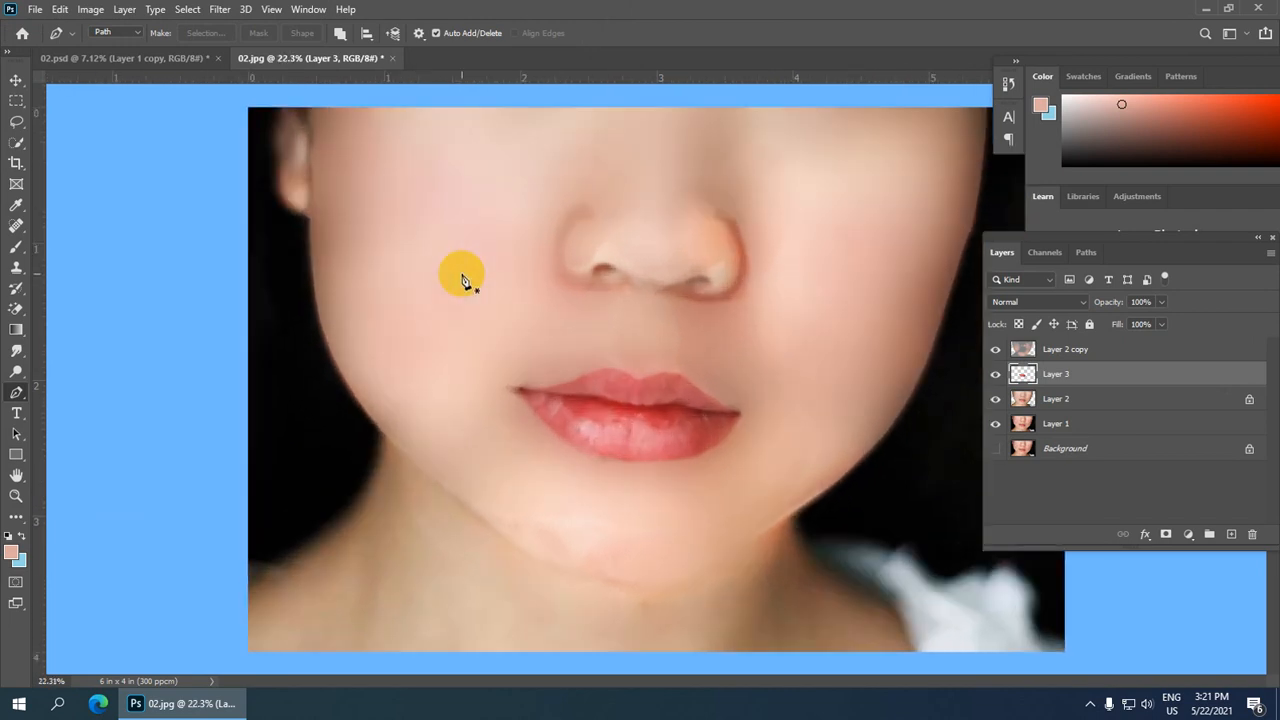
{"action": "scroll", "coordinate": [551, 283], "scroll_direction": "down", "scroll_amount": 1}
{"action": "scroll", "coordinate": [660, 318], "scroll_direction": "up", "scroll_amount": 1}
{"action": "scroll", "coordinate": [660, 318], "scroll_direction": "down", "scroll_amount": 2}
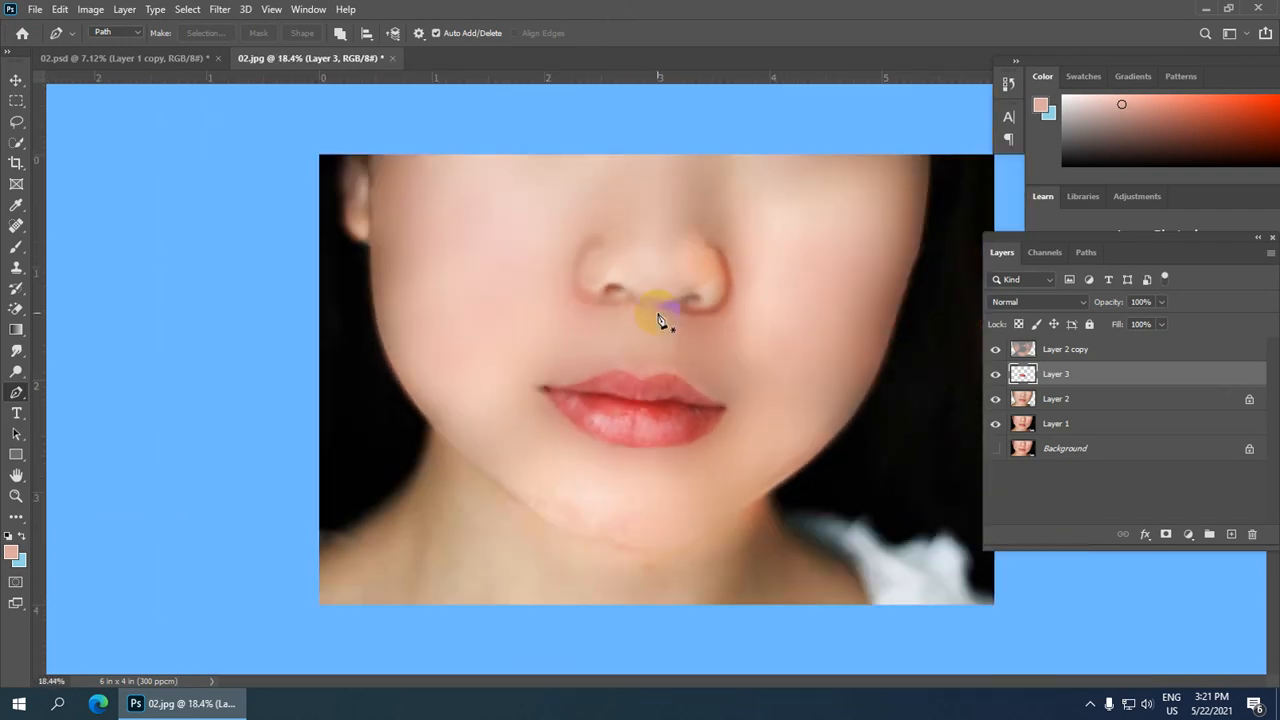